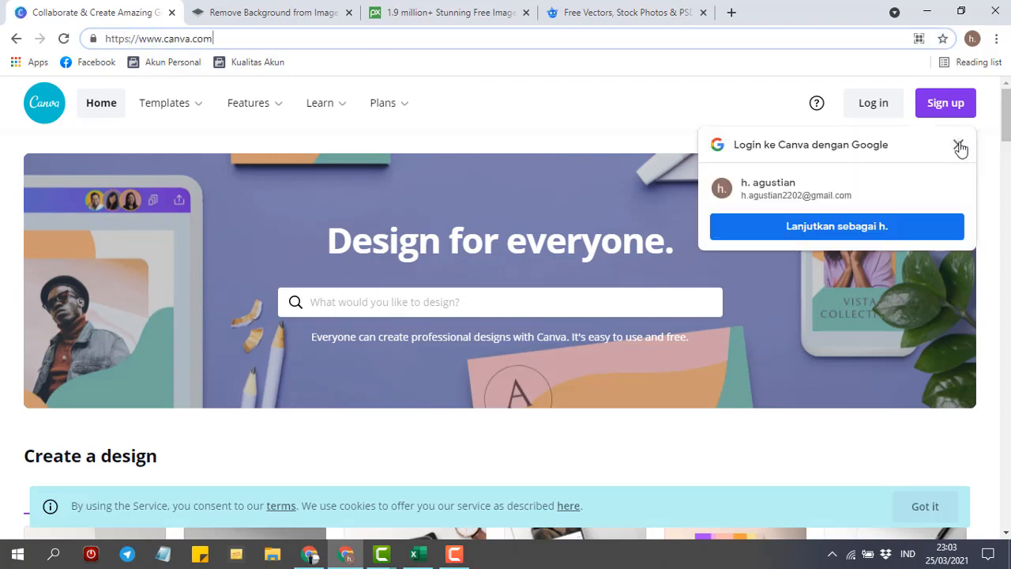
- Dismiss the Google prompt, log in with Google, and restore the deleted Canva account
click(958, 146)
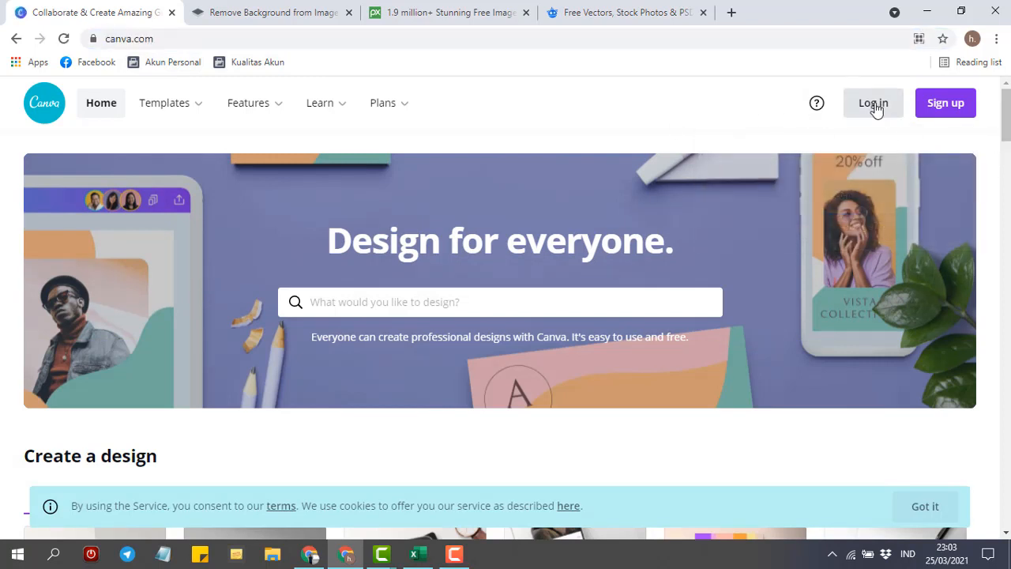
click(942, 112)
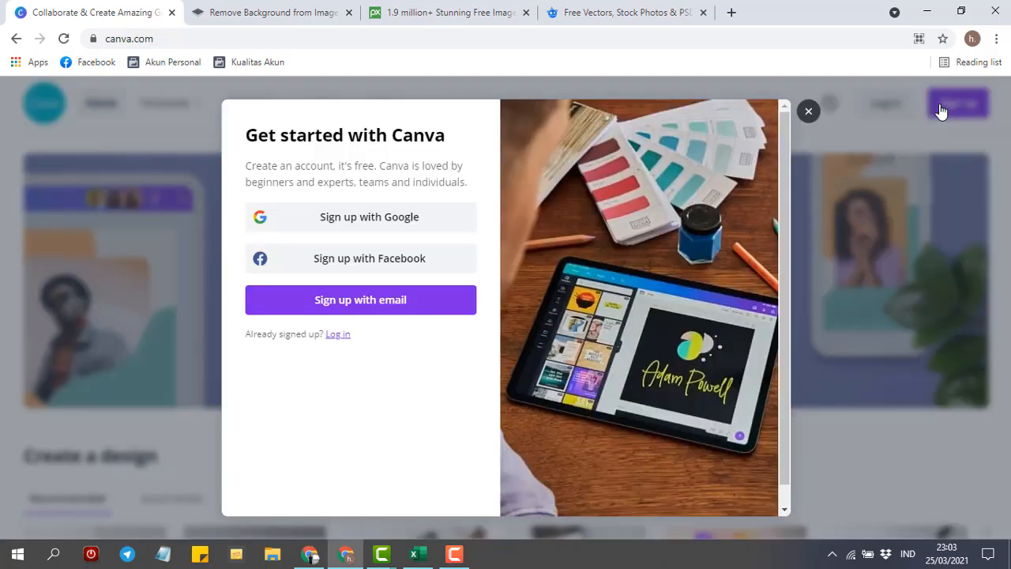
click(349, 222)
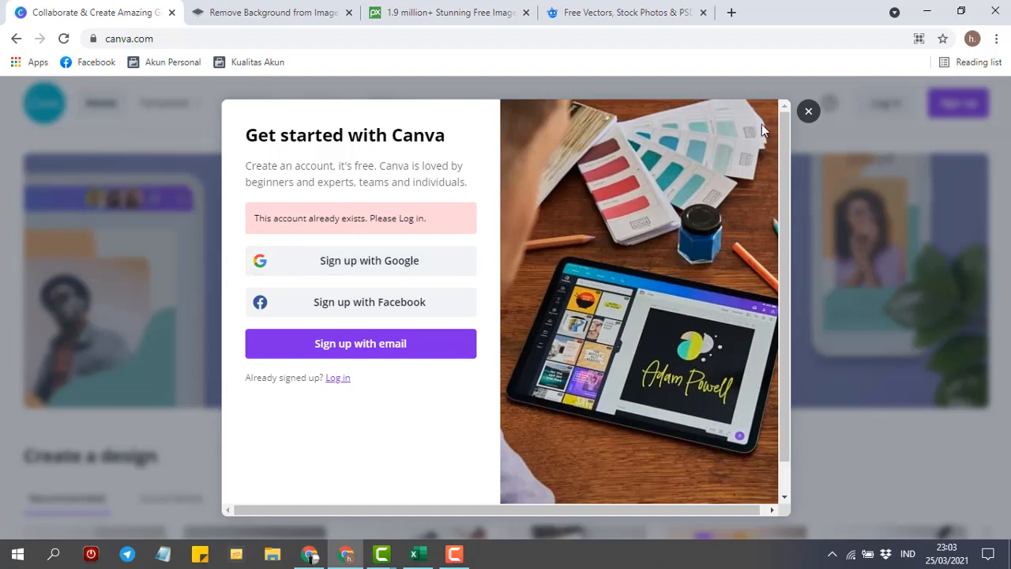
click(808, 113)
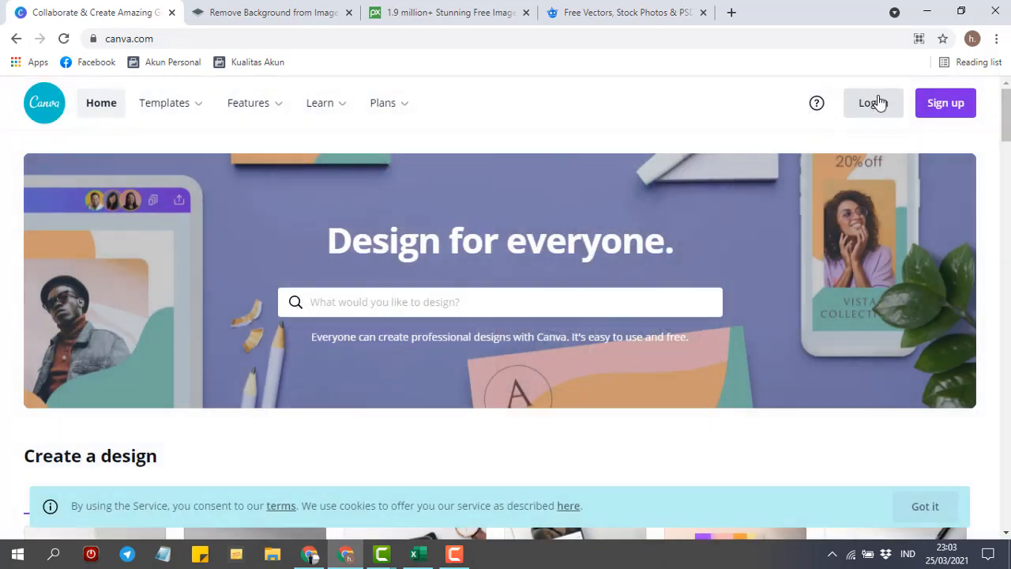
click(879, 103)
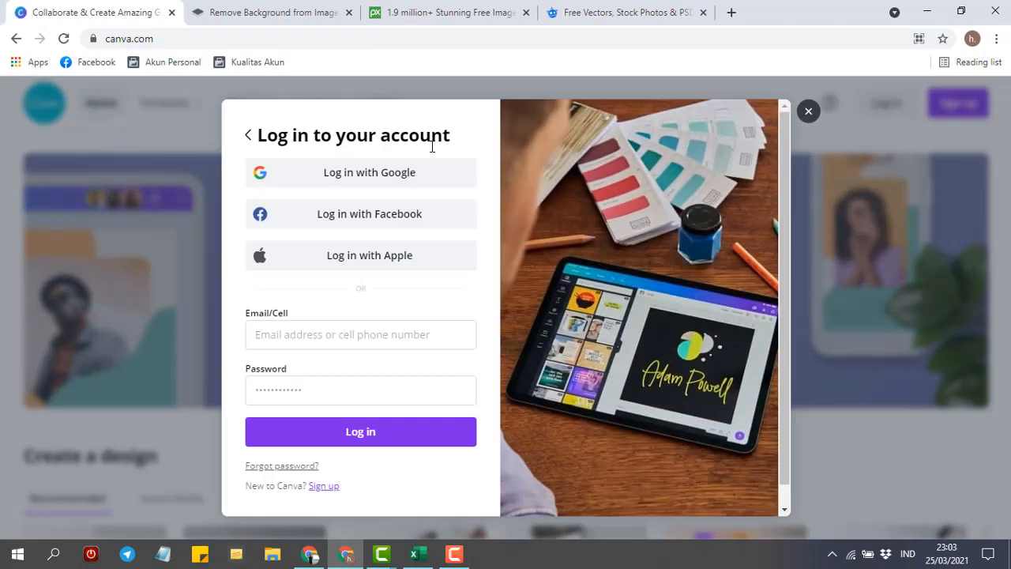
click(372, 173)
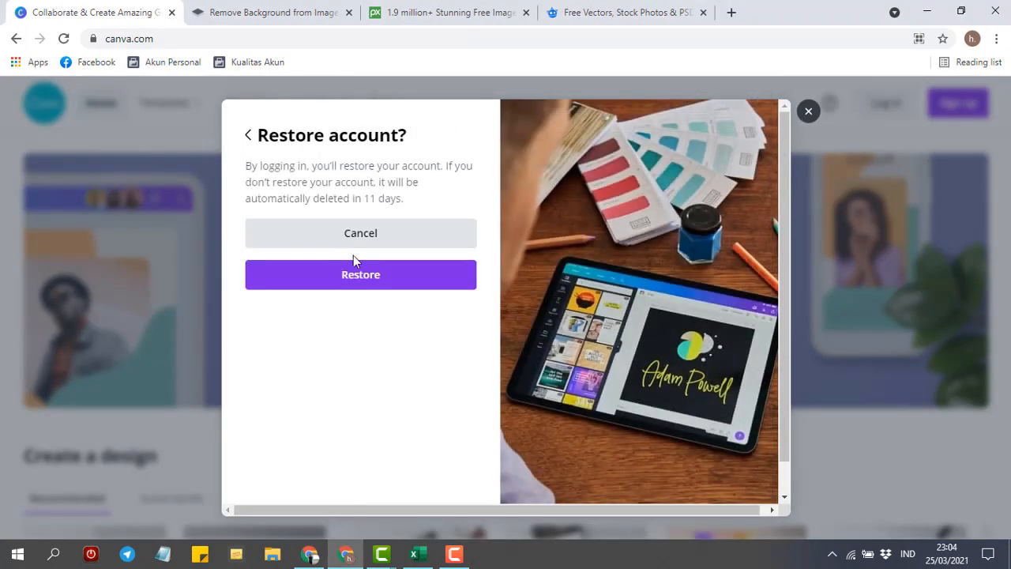
click(331, 288)
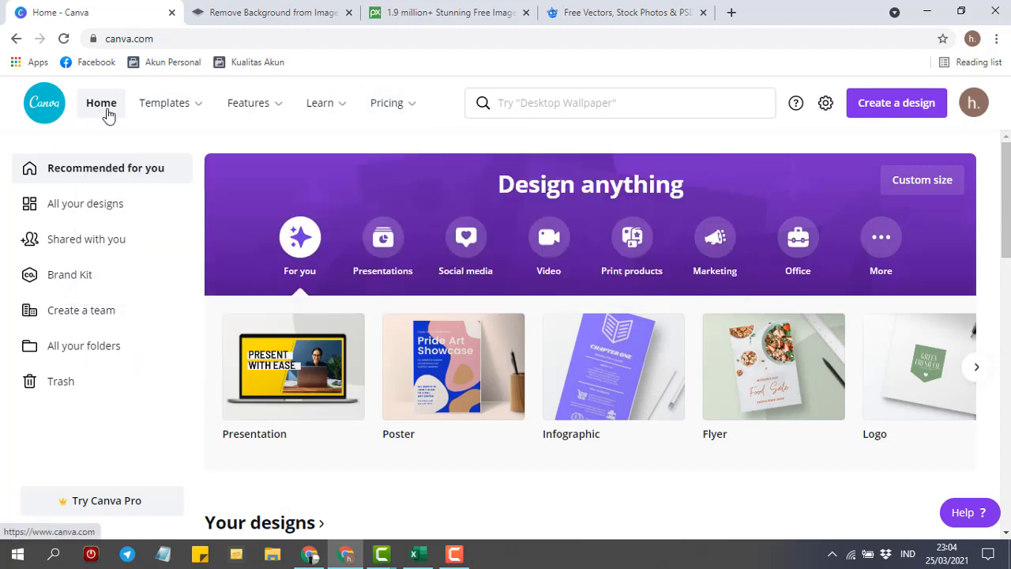
mouse_move(388, 113)
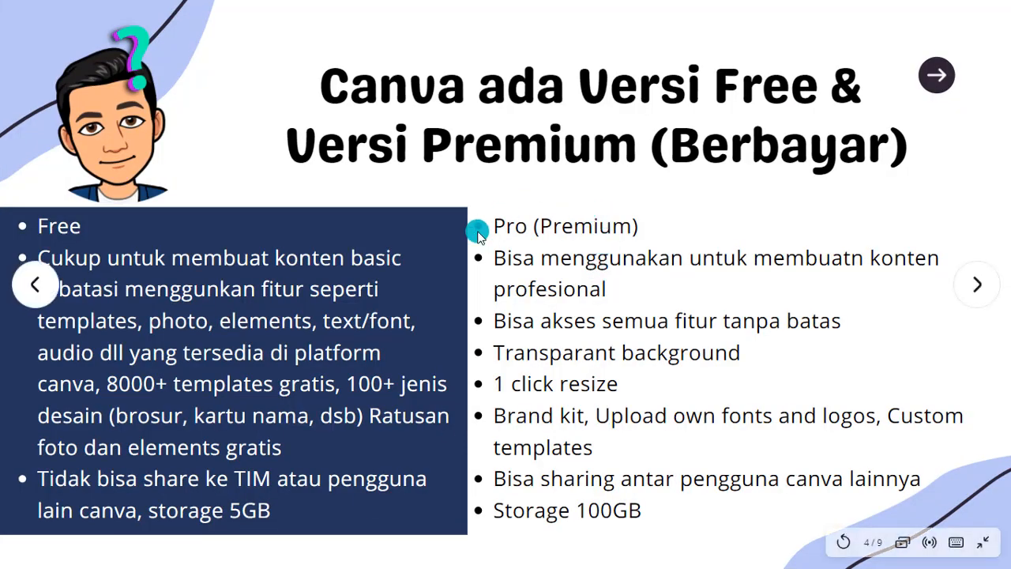
key(Escape)
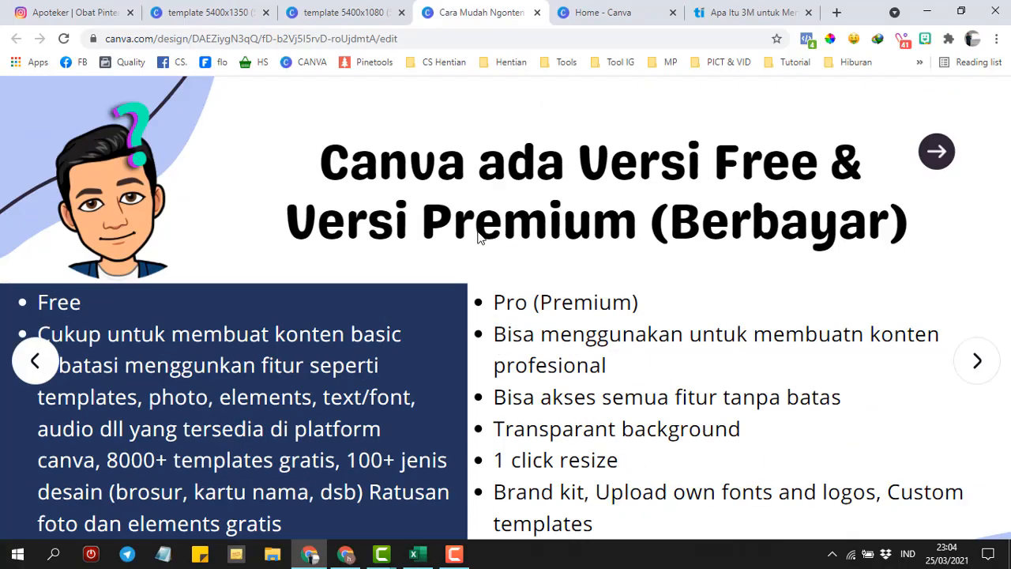
click(595, 11)
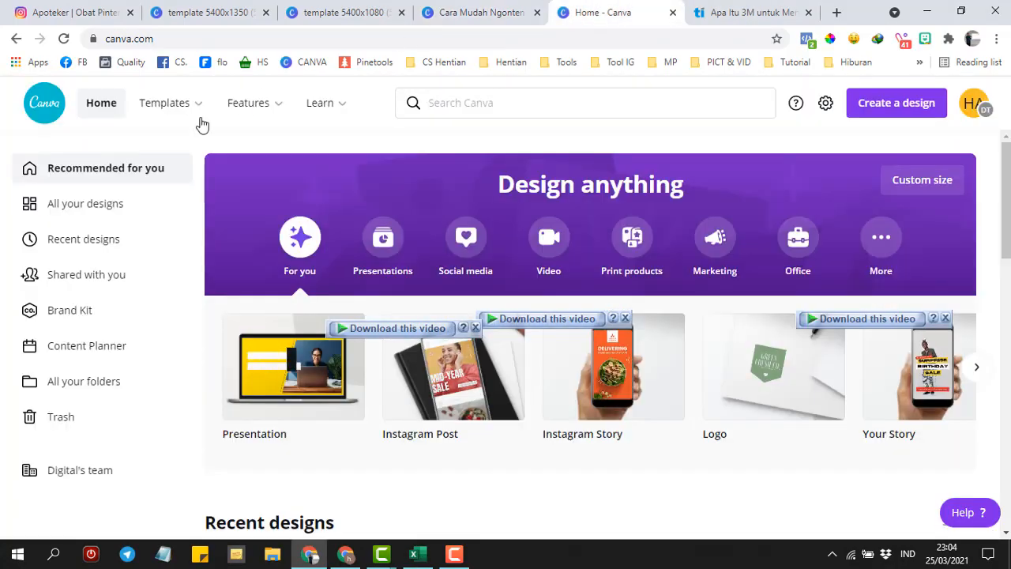
mouse_move(338, 111)
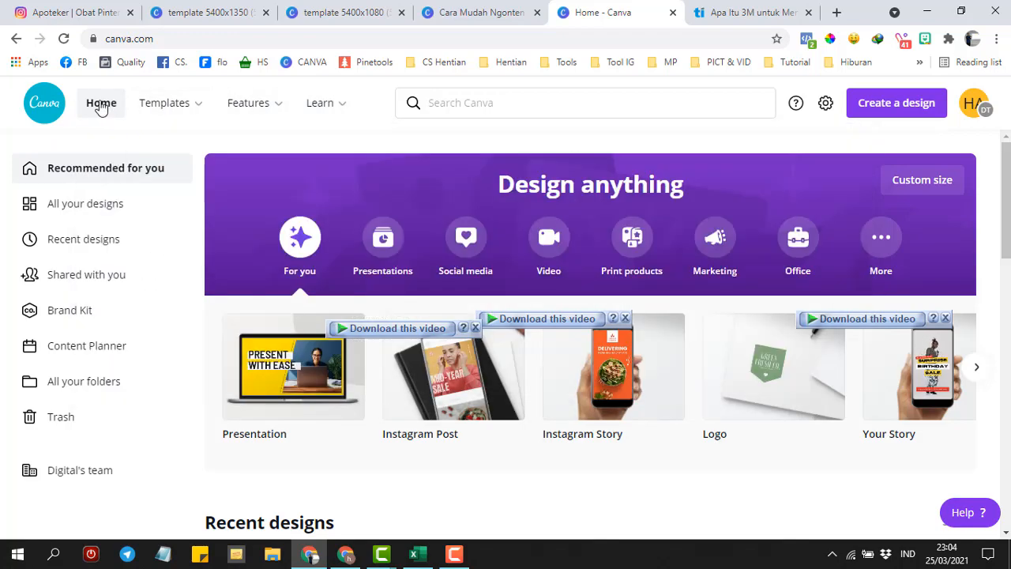
mouse_move(264, 109)
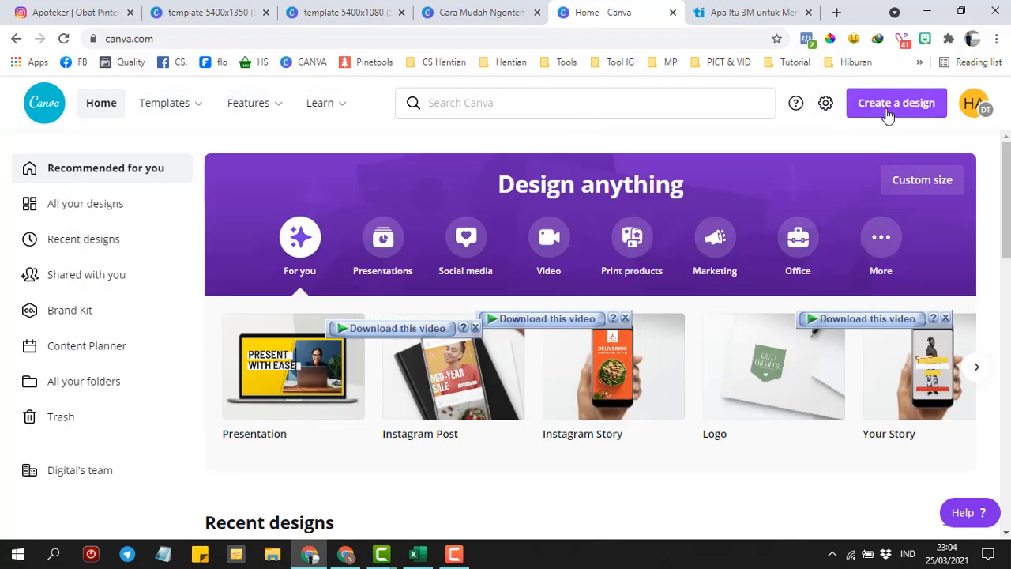
click(888, 115)
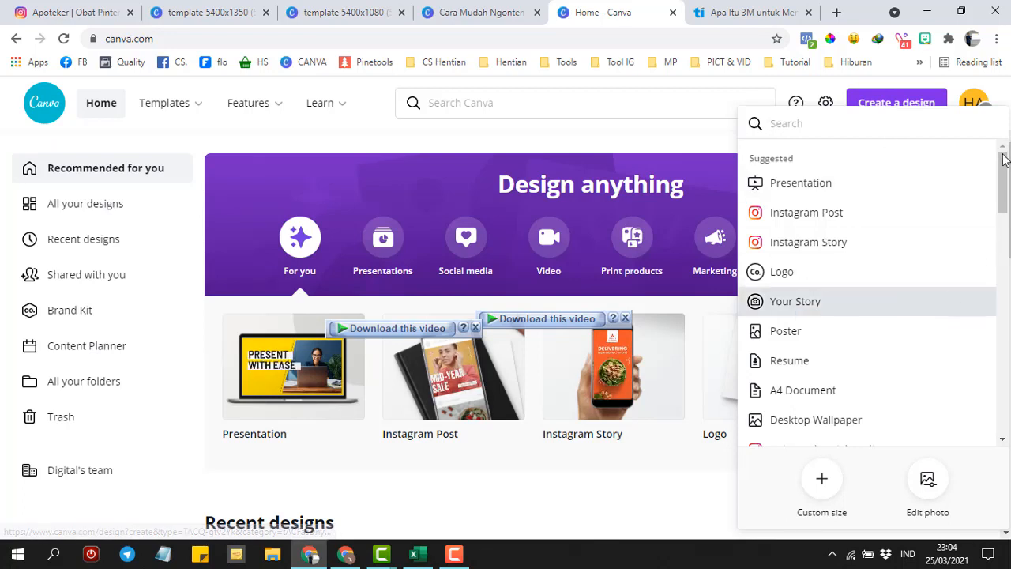
mouse_move(1003, 158)
mouse_down()
mouse_move(1003, 191)
mouse_move(1007, 139)
mouse_up()
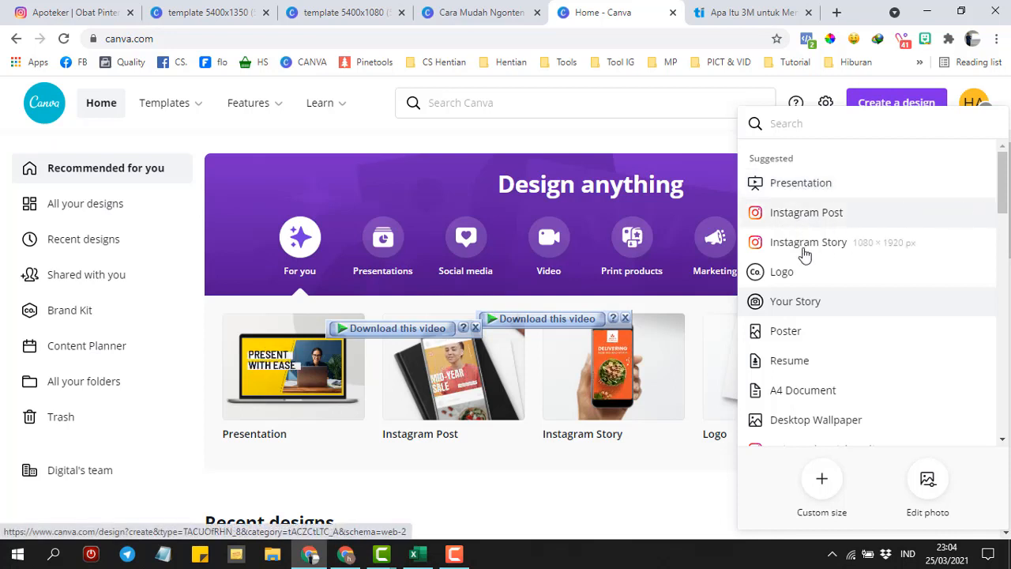
drag(1004, 209, 1002, 181)
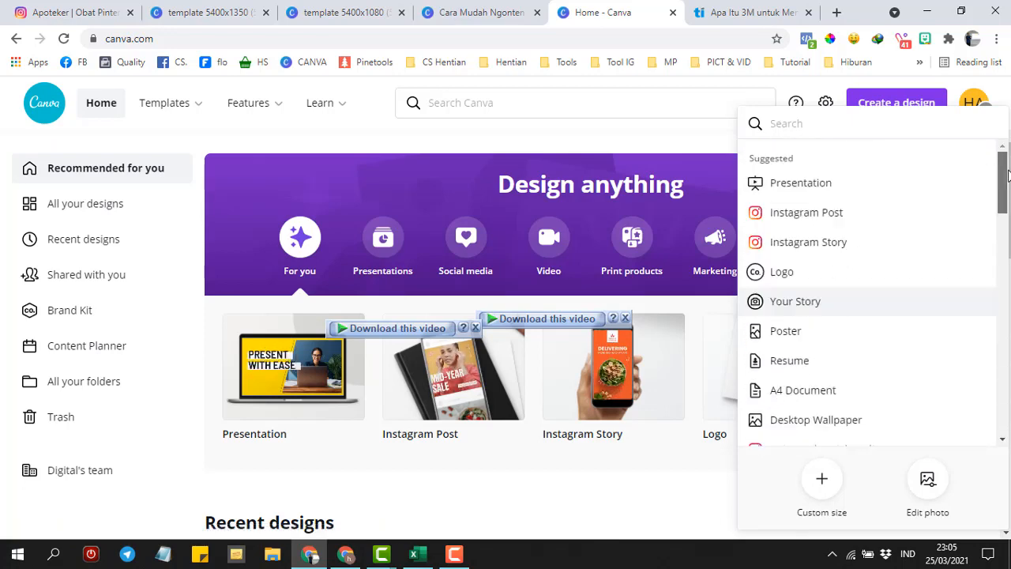
click(345, 553)
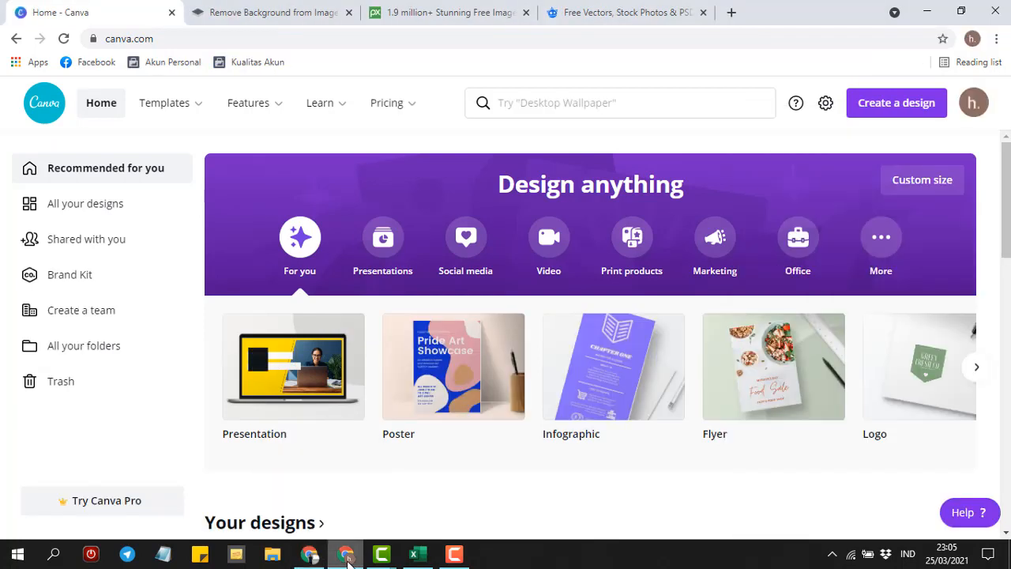
click(874, 111)
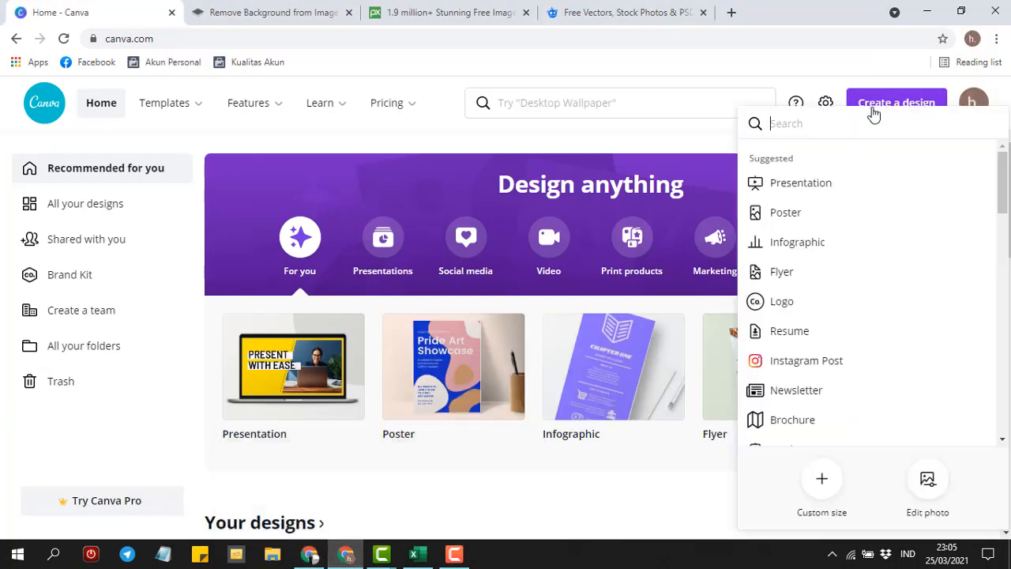
mouse_move(1002, 168)
mouse_down()
mouse_move(1002, 418)
mouse_move(1006, 162)
mouse_up()
click(883, 106)
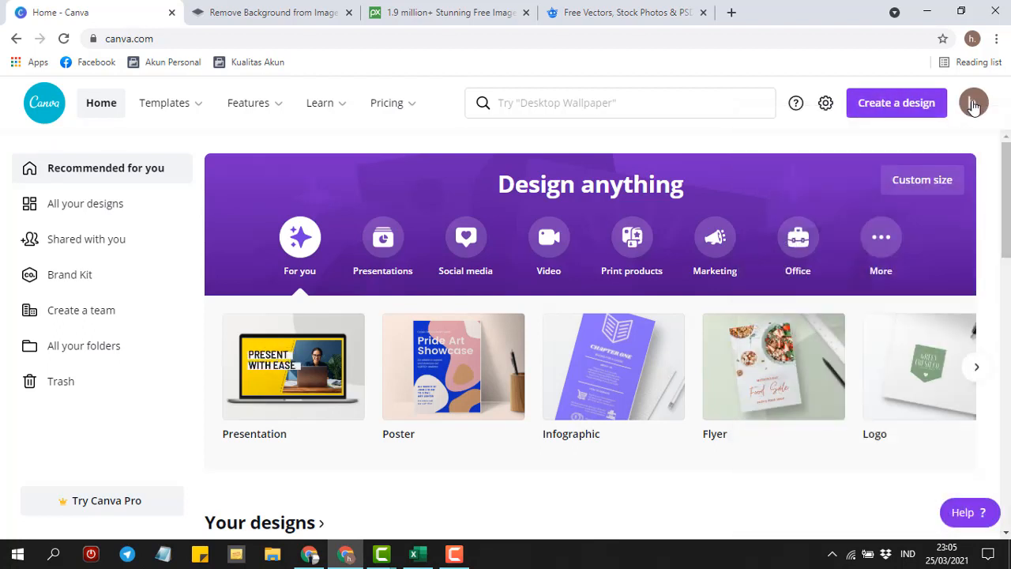
click(826, 106)
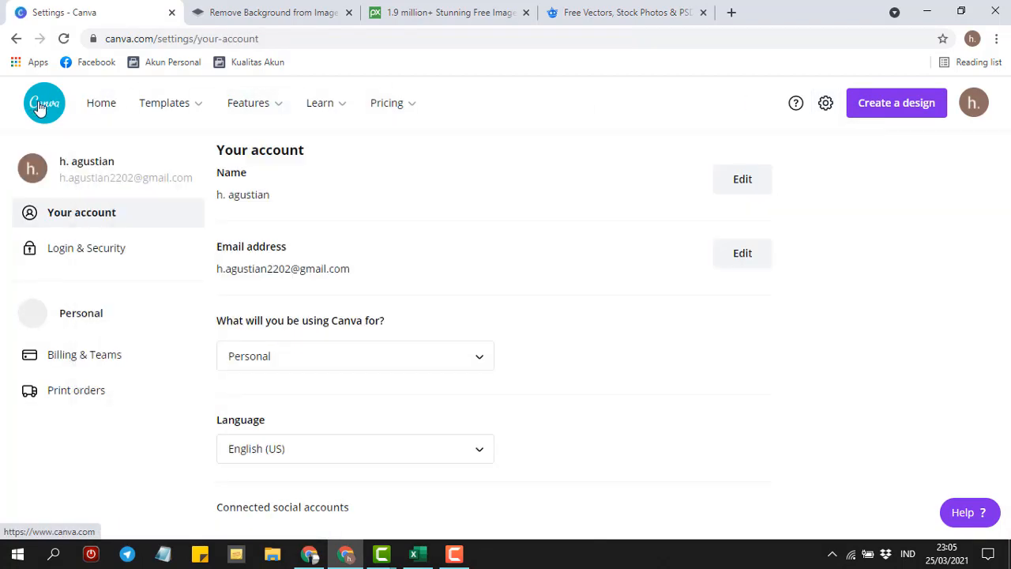
click(39, 108)
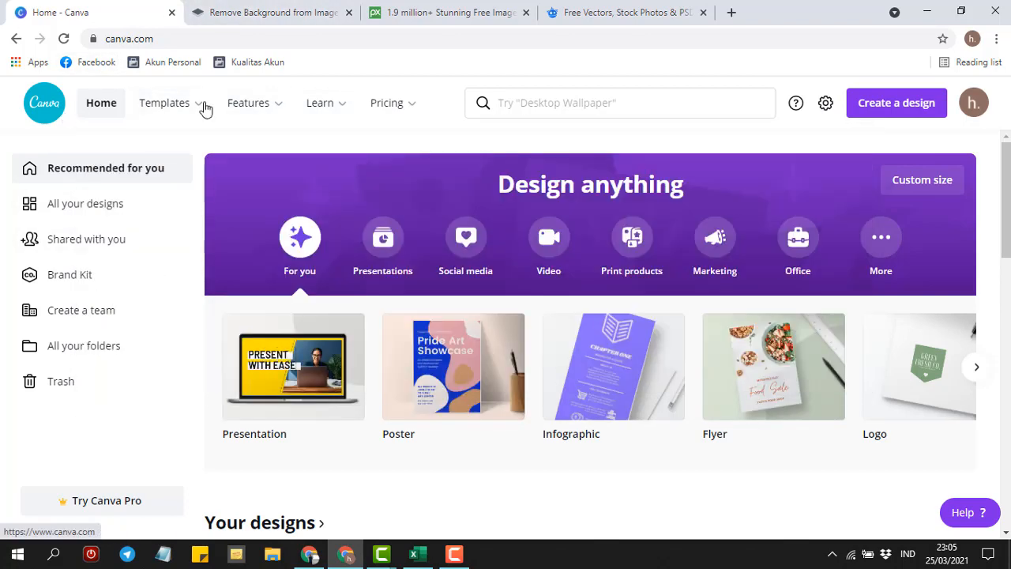
mouse_move(404, 109)
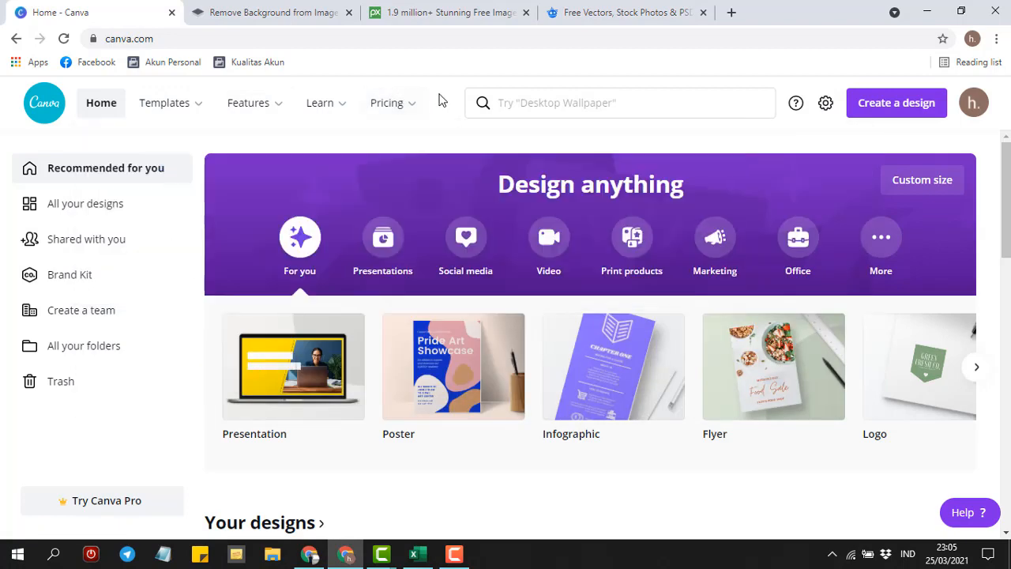
click(308, 555)
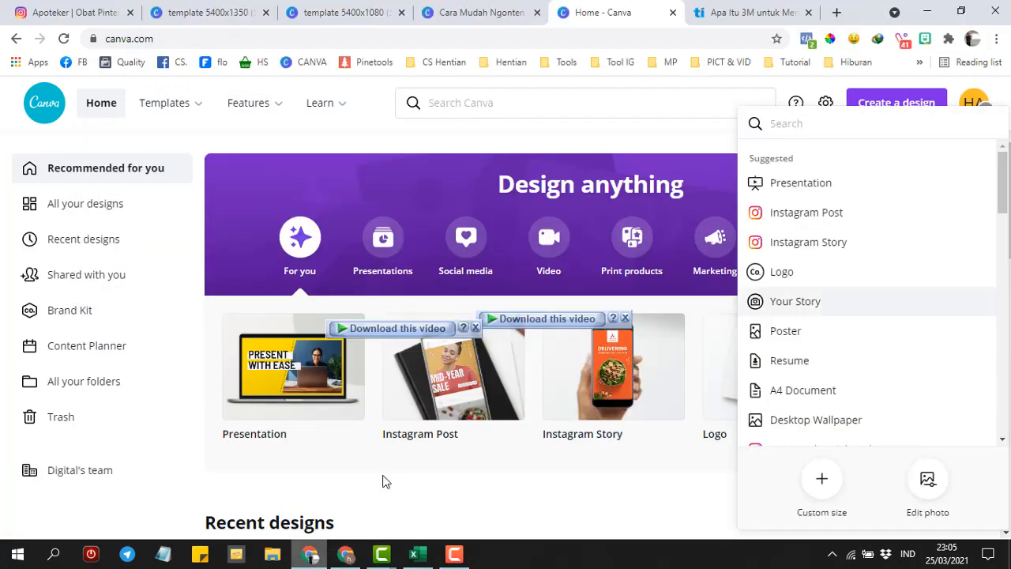
click(625, 317)
click(475, 328)
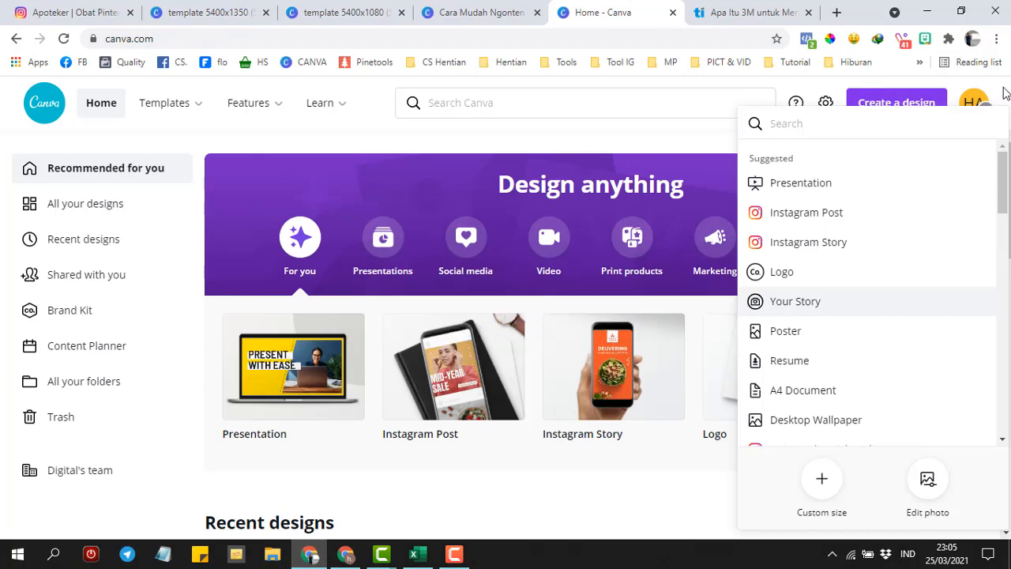
click(902, 107)
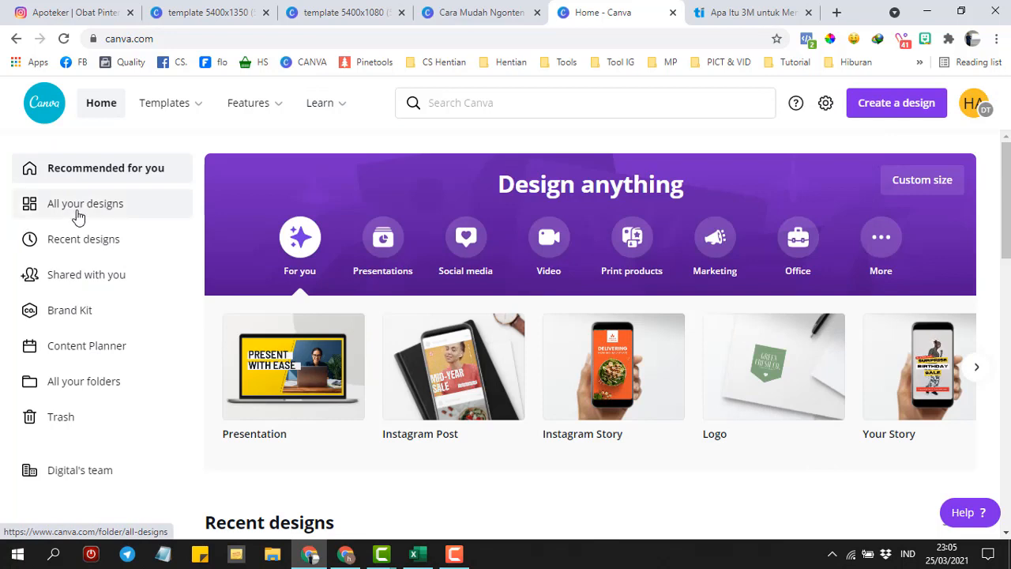
click(81, 316)
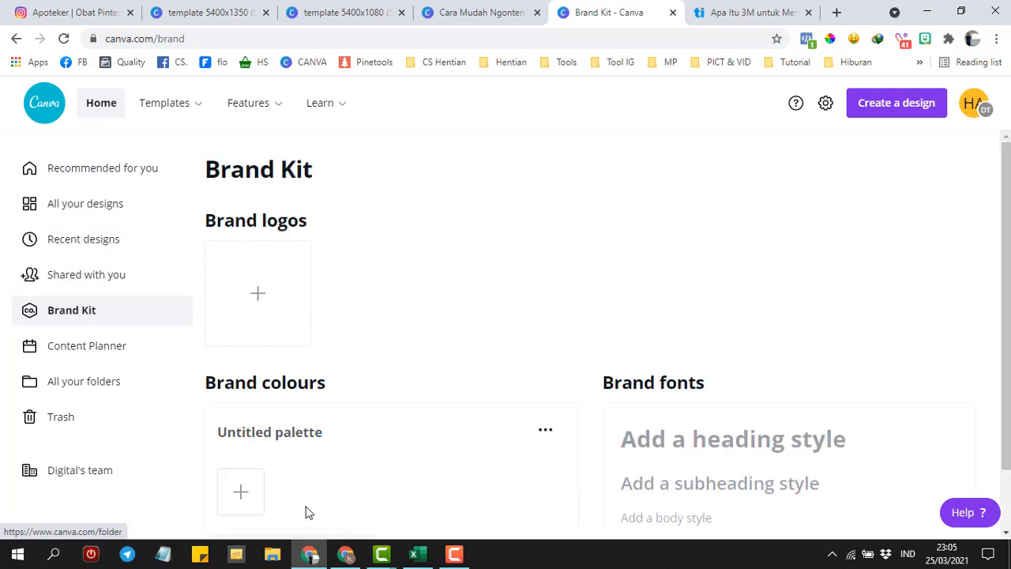
click(346, 556)
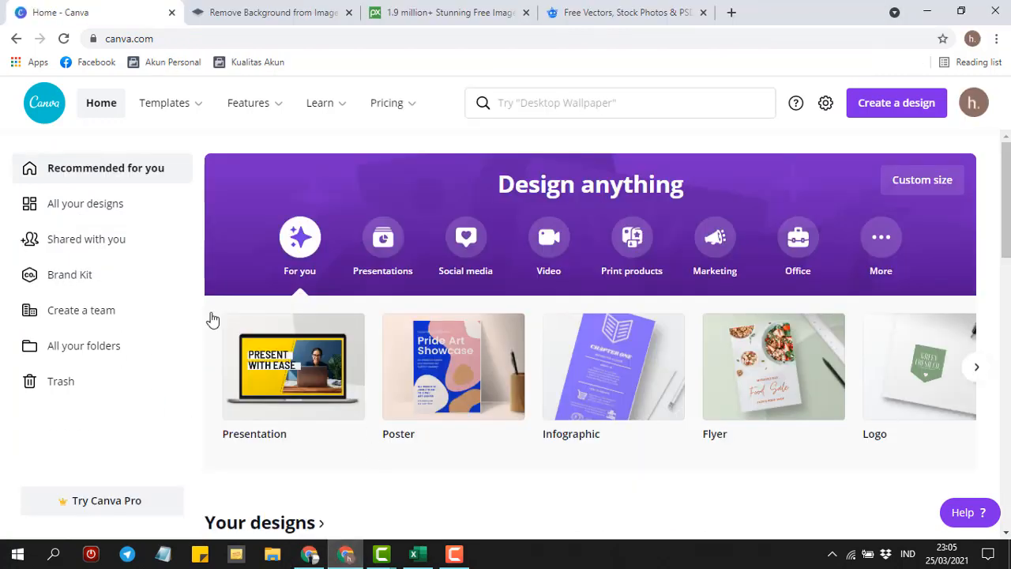
- Look at the Brand Kit page and the team setup dialog, then close it
click(61, 283)
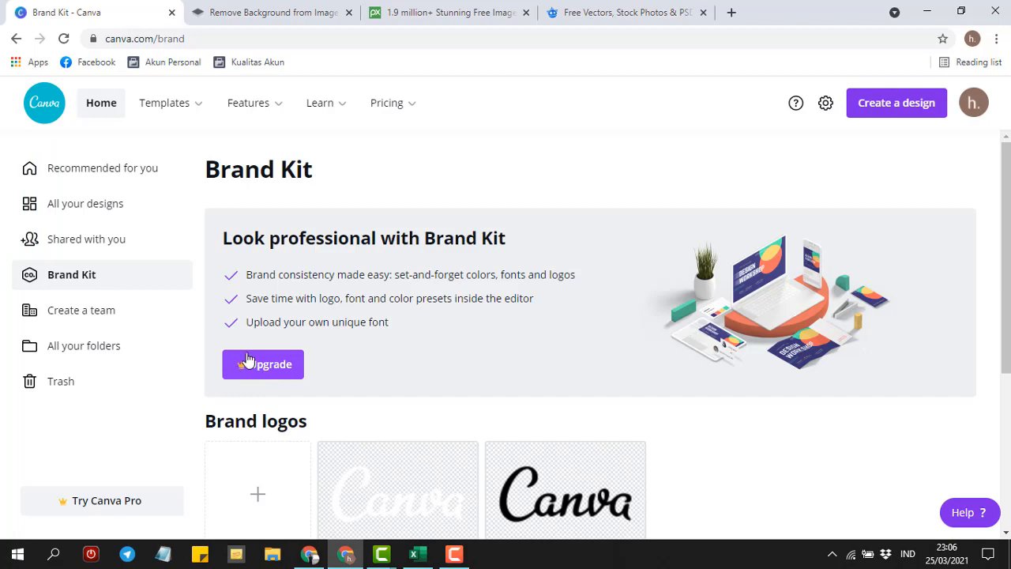
click(100, 314)
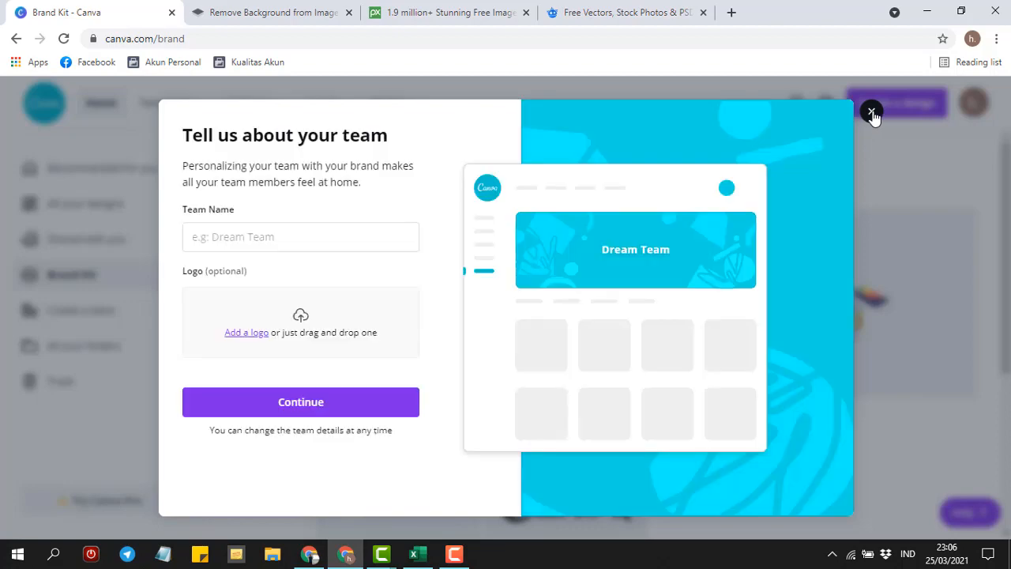
click(872, 113)
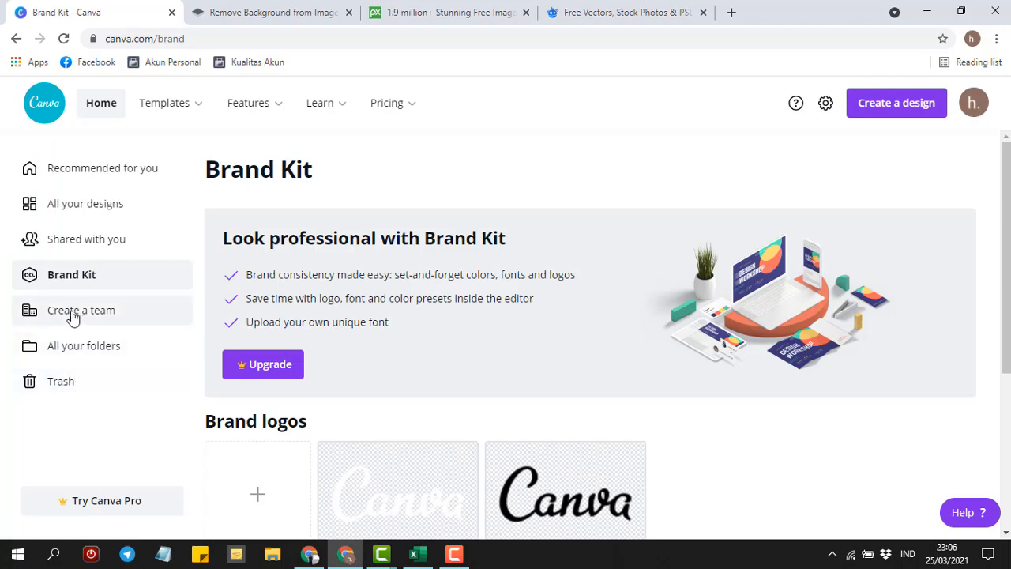
- In the other window, visit Content Planner and the Digital's team page, then create an Instagram Post
key(alt+Tab)
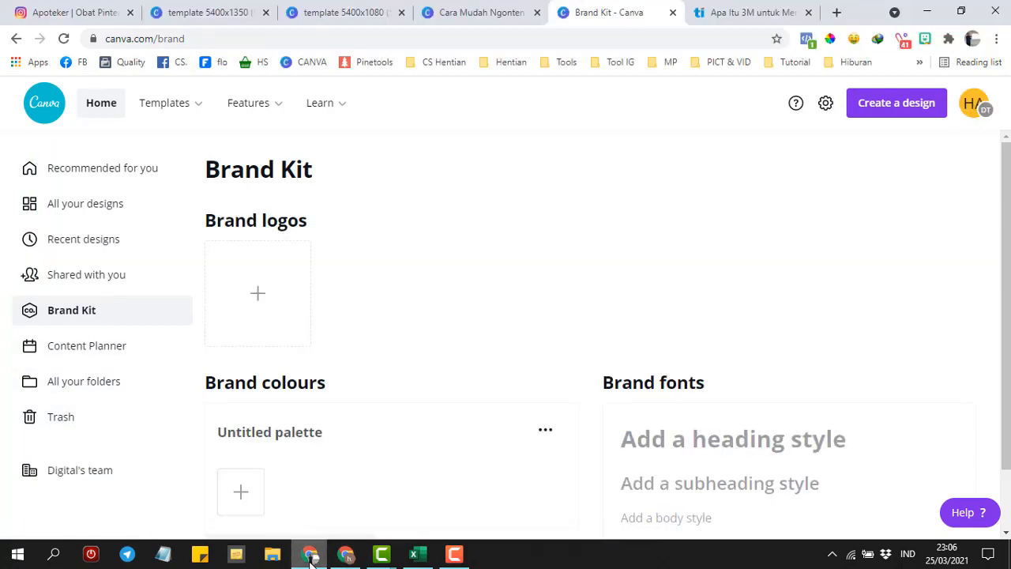
click(73, 353)
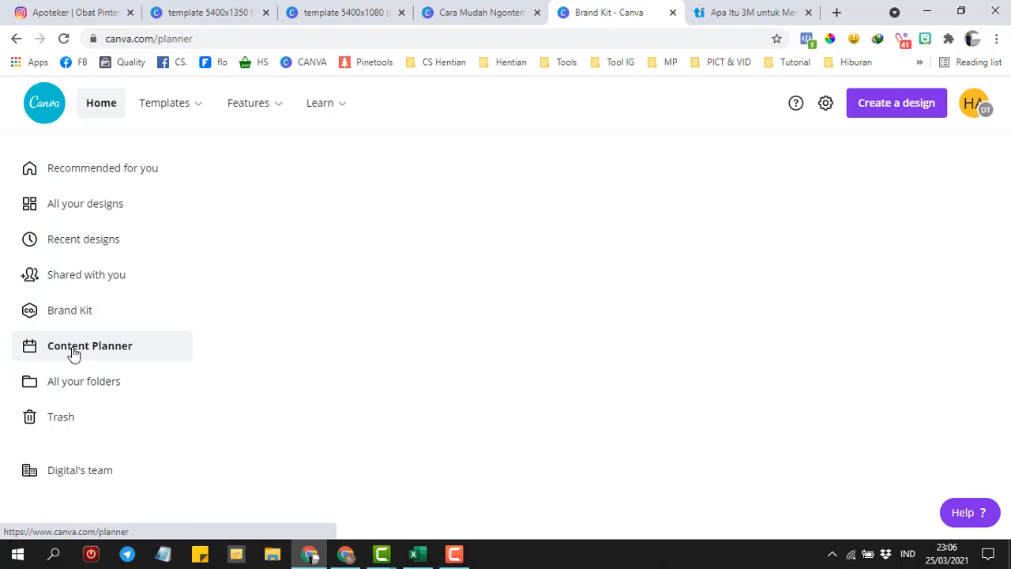
click(79, 474)
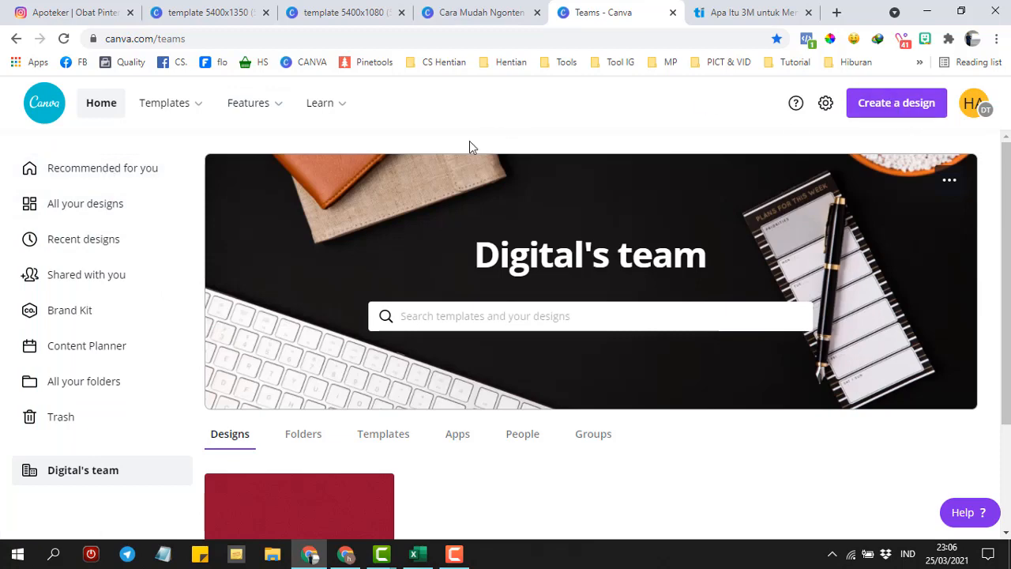
click(894, 109)
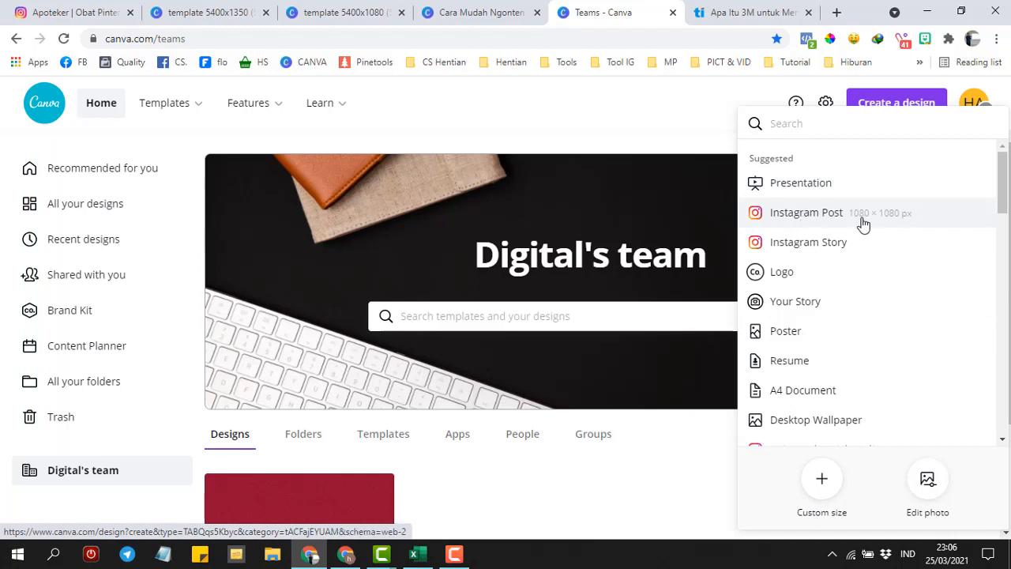
click(806, 213)
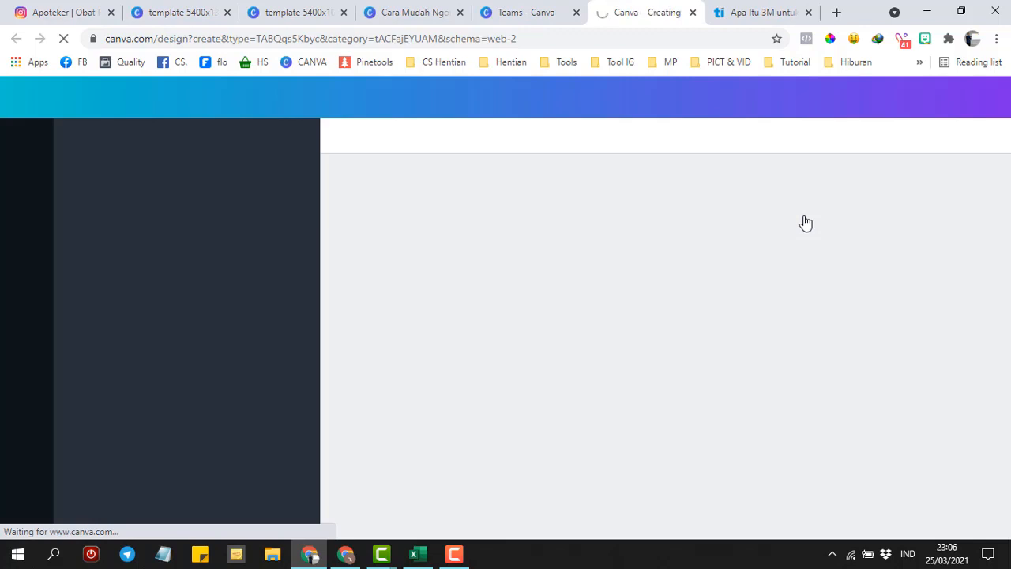
- Close the 3M article tab and start a blank Instagram Post in the free account's window
click(809, 13)
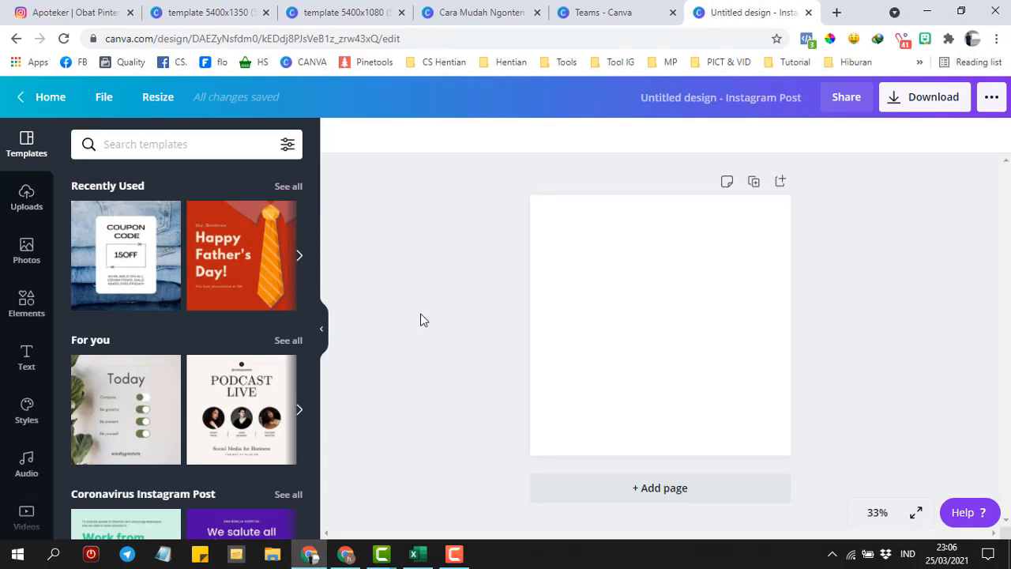
click(345, 554)
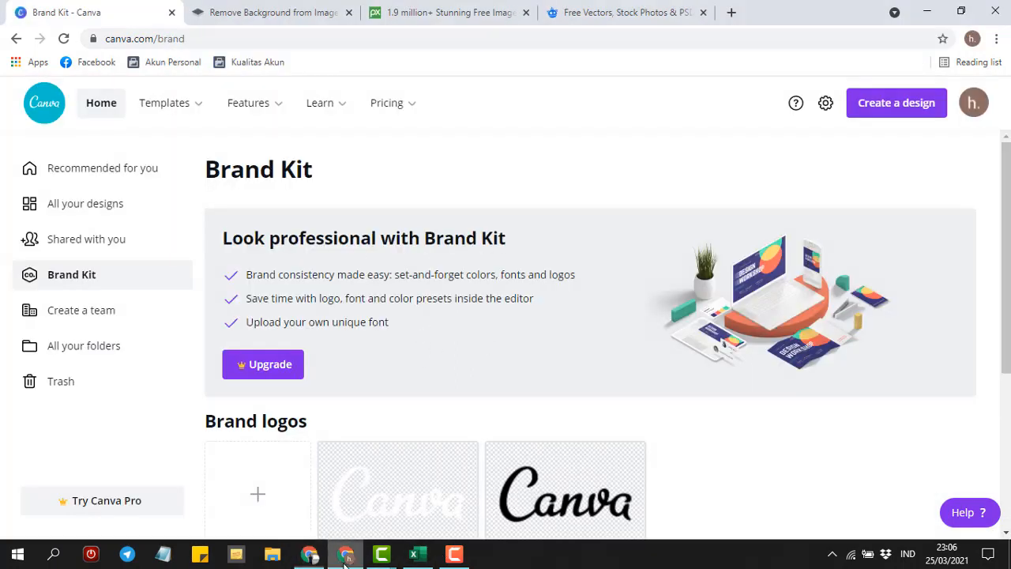
click(898, 111)
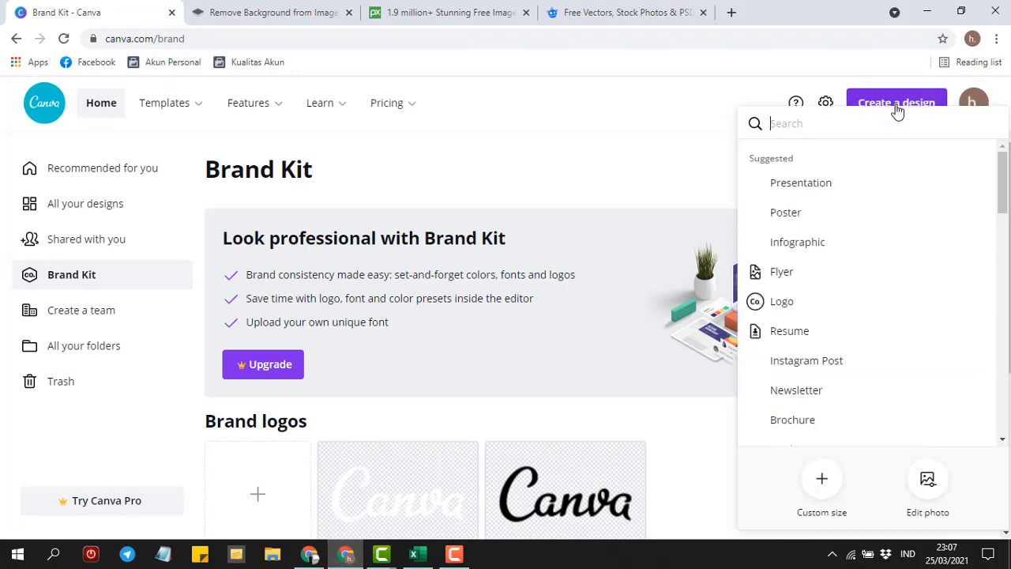
click(796, 363)
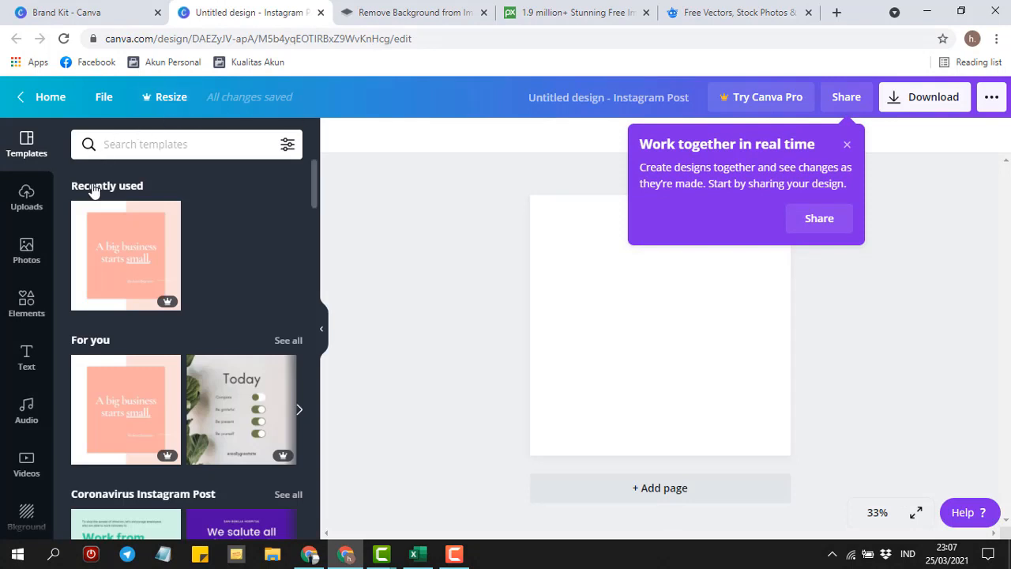
click(845, 145)
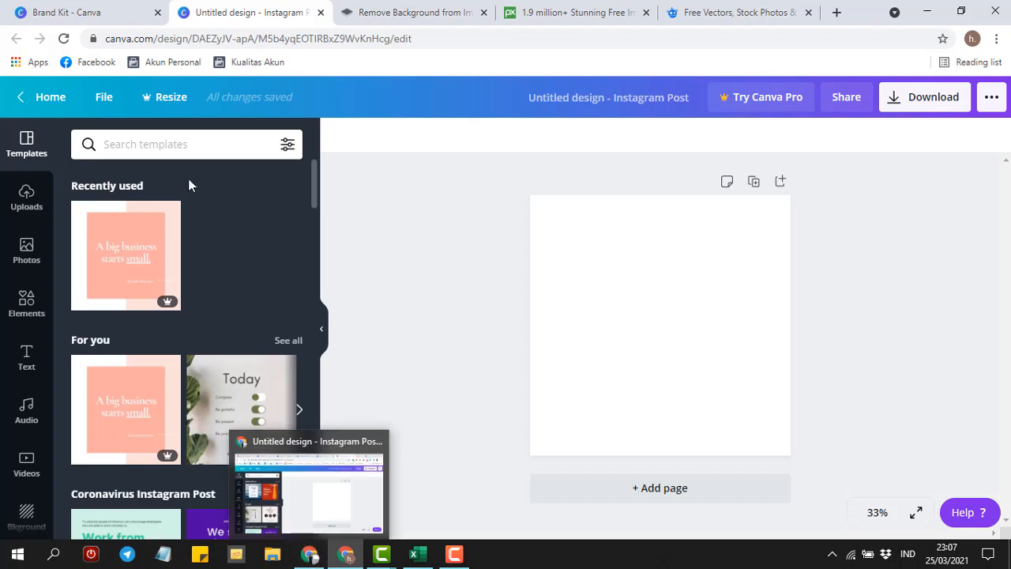
click(27, 201)
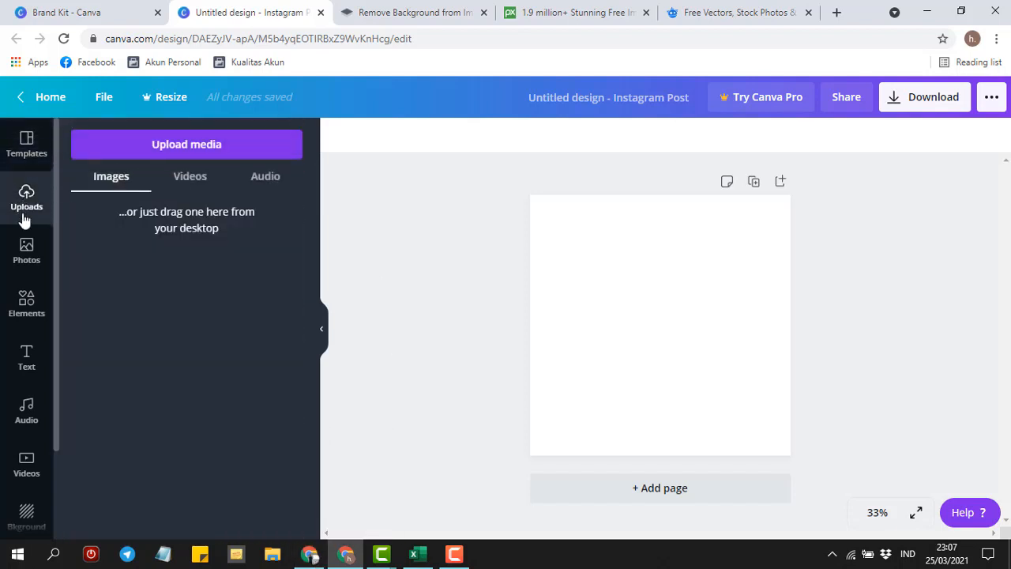
- Browse the stock Photos library, scrolling through the Trending photos and back to the top
click(27, 253)
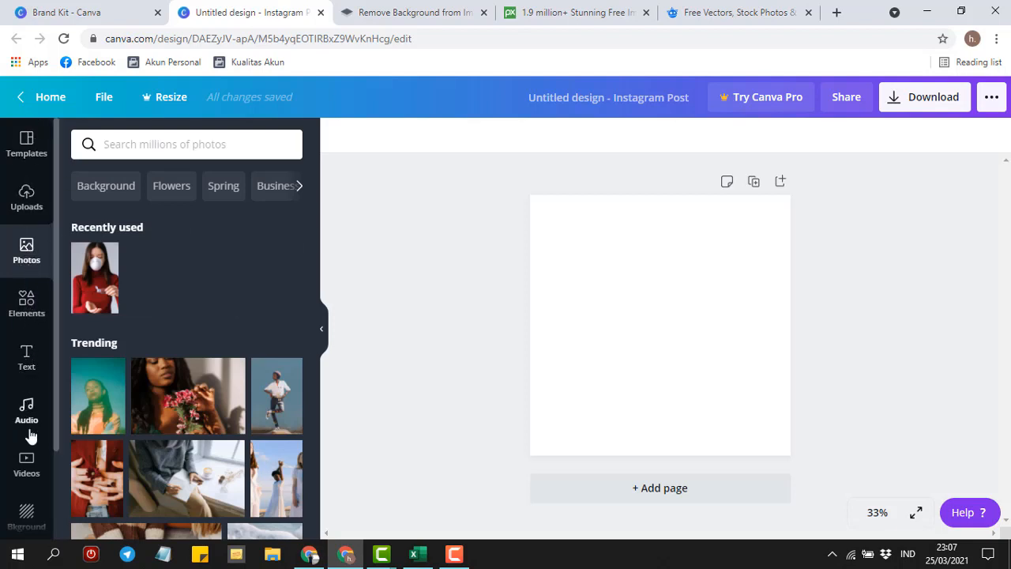
scroll(314, 256, down, 3)
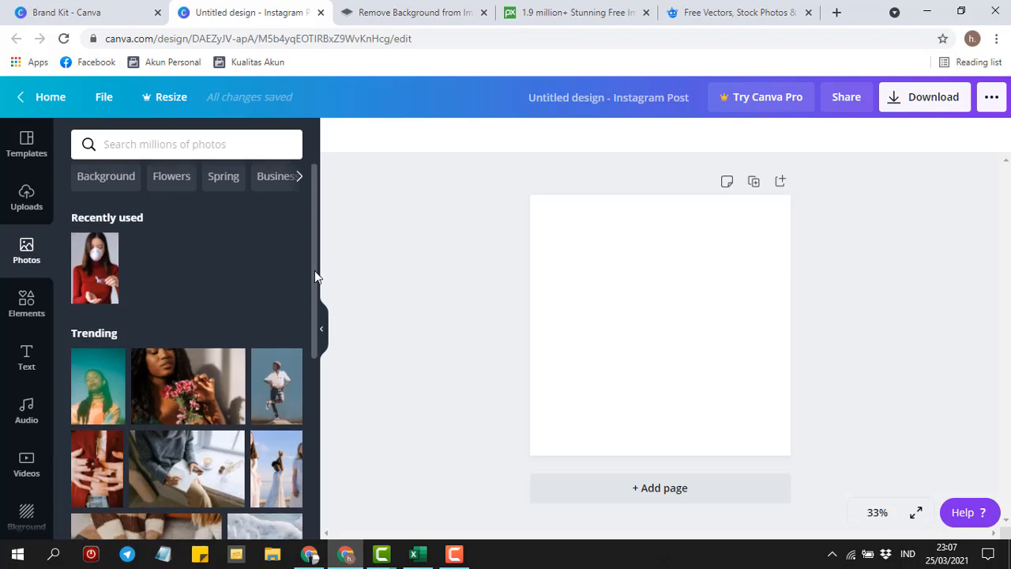
scroll(316, 338, up, 1)
scroll(316, 336, down, 1)
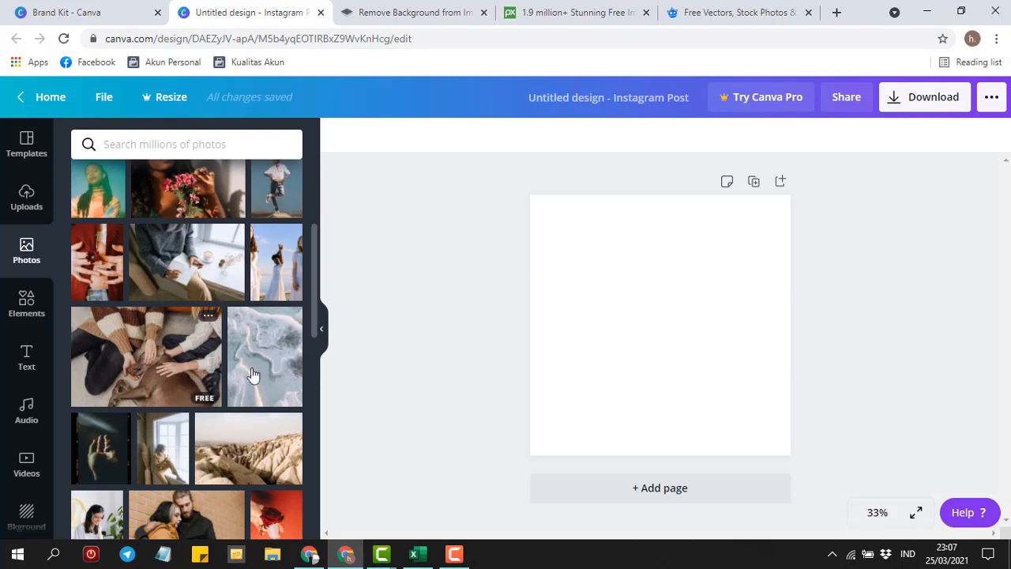
drag(313, 257, 320, 185)
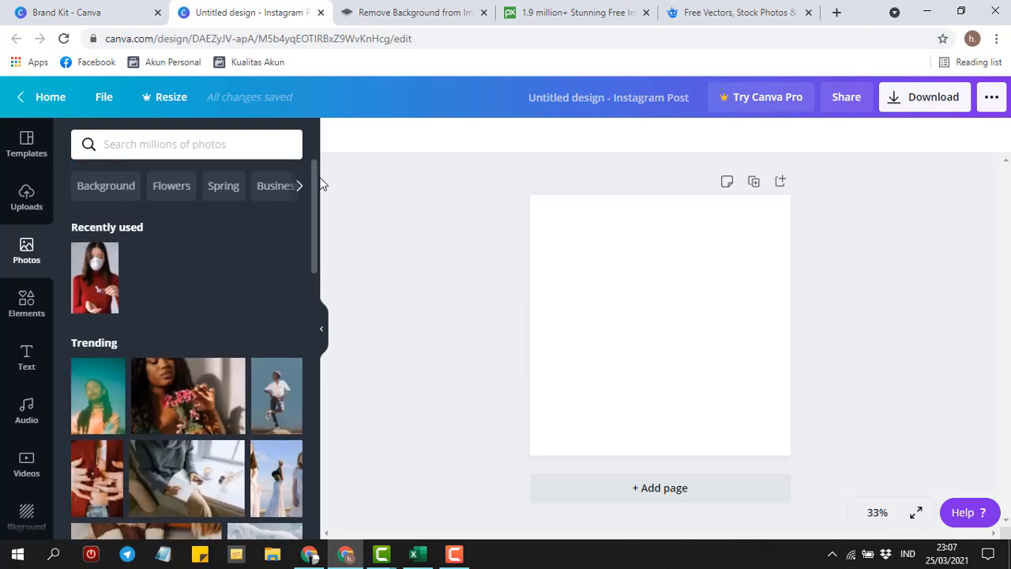
- Add the Featured orange ornamental tile from Elements to the free design and enlarge it
click(21, 313)
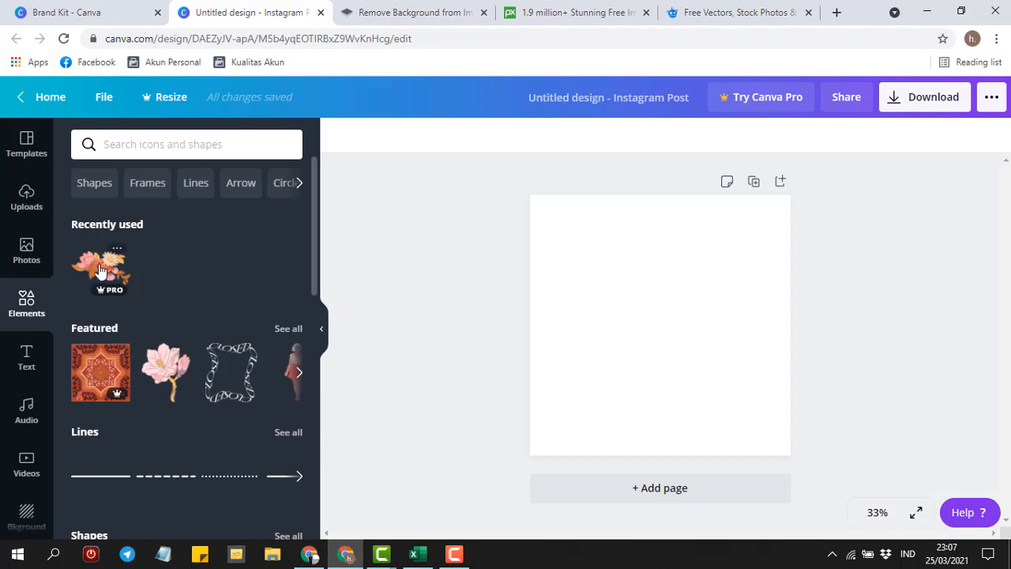
click(98, 381)
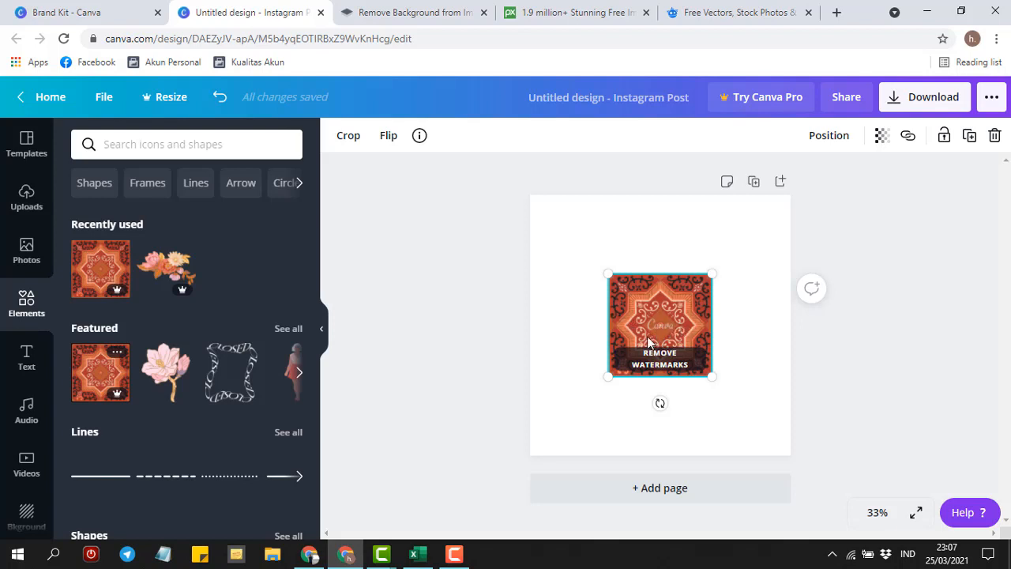
drag(608, 275, 563, 229)
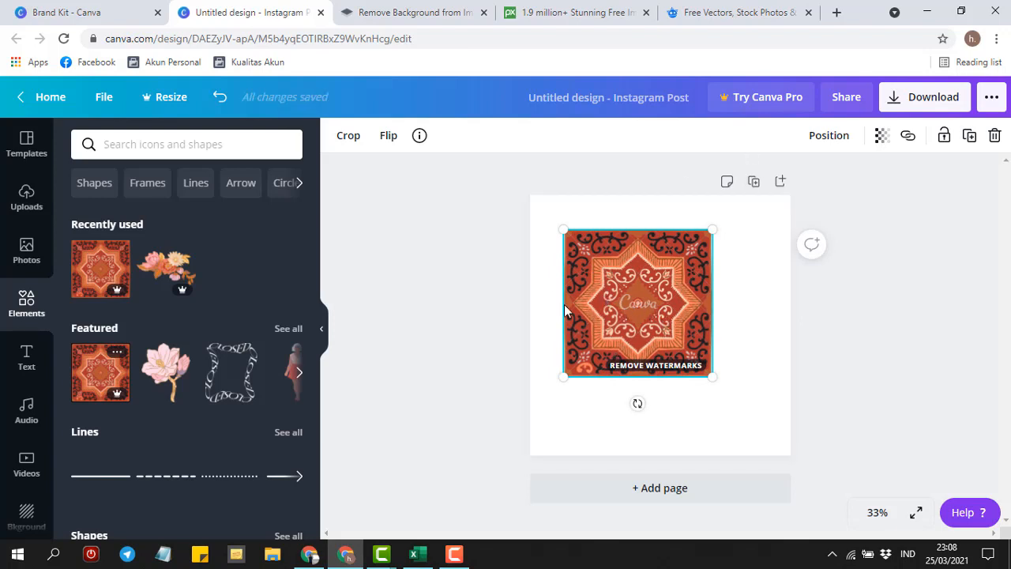
drag(313, 248, 310, 454)
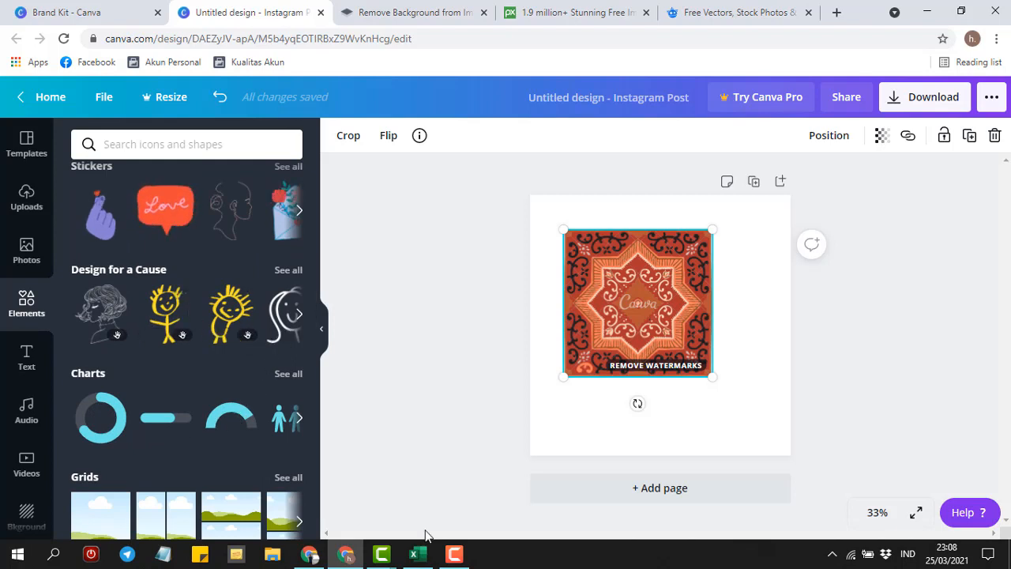
click(308, 554)
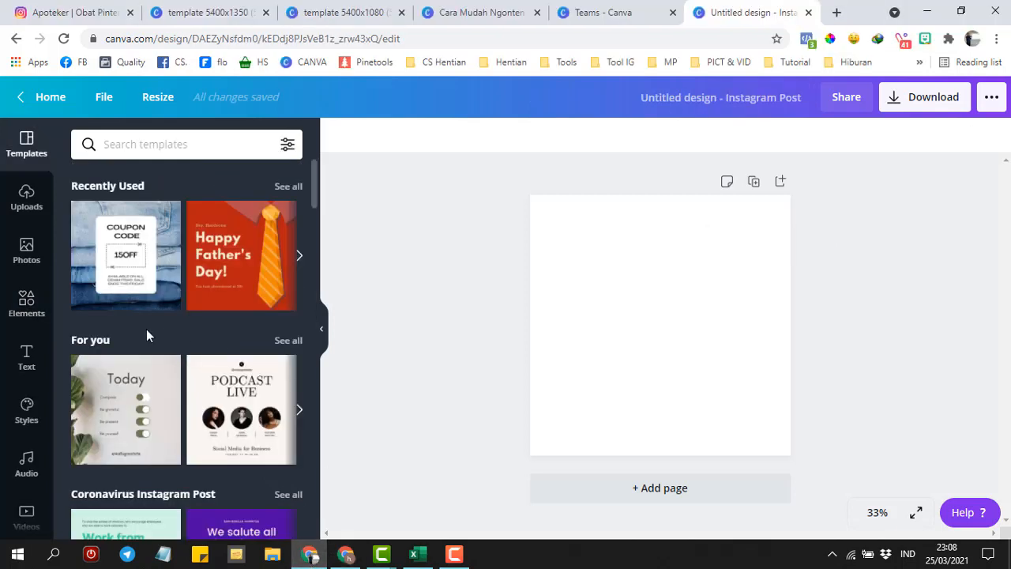
- Add the same orange ornamental tile to the Pro design, then enter and confirm crop mode
click(26, 308)
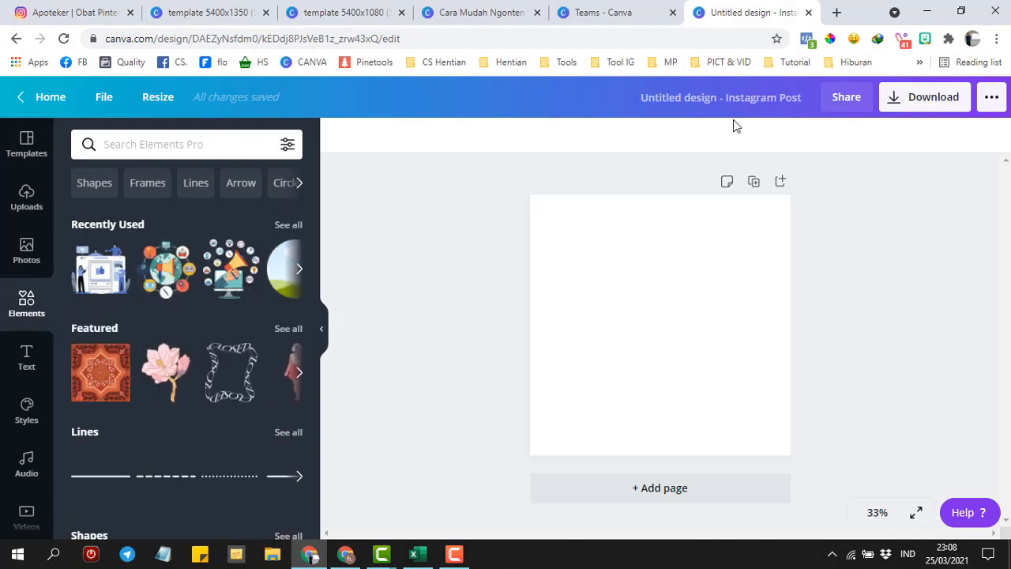
click(347, 553)
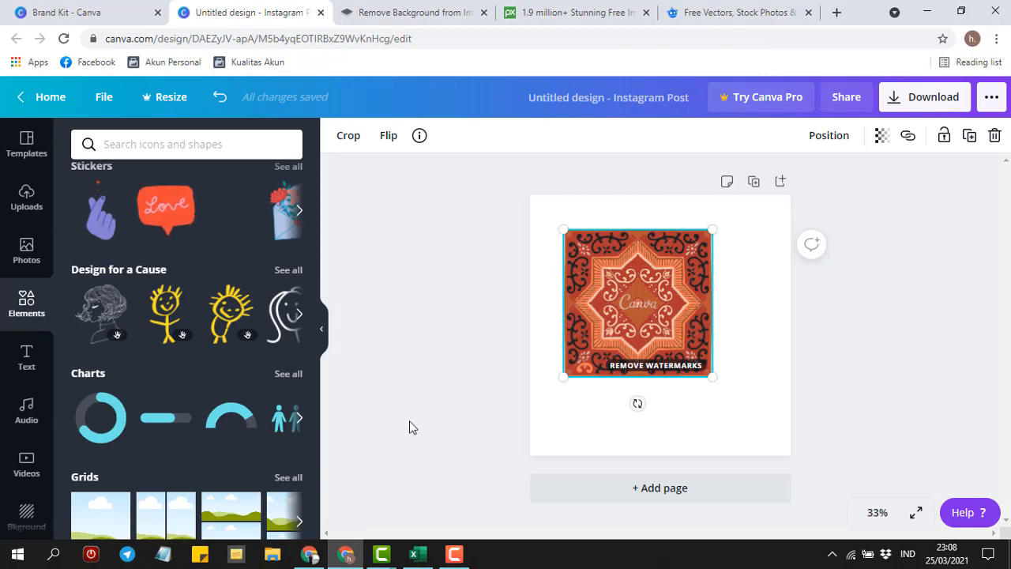
click(309, 553)
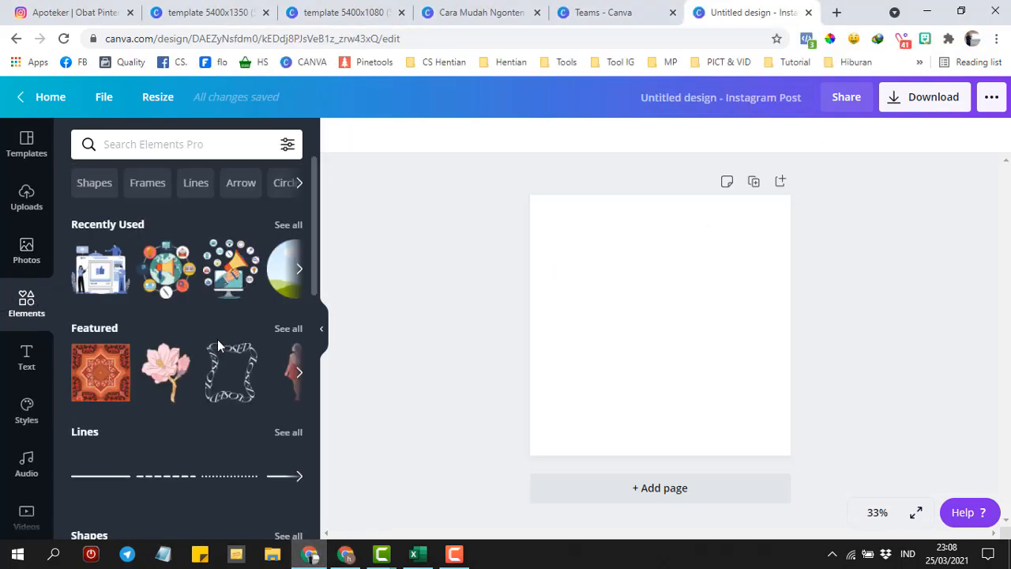
mouse_move(97, 377)
click(87, 385)
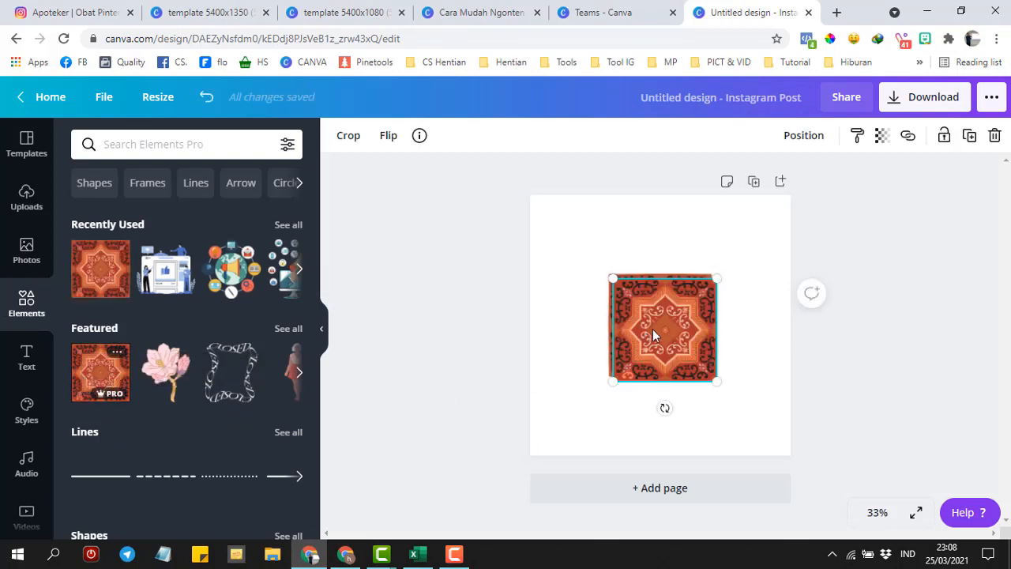
click(652, 328)
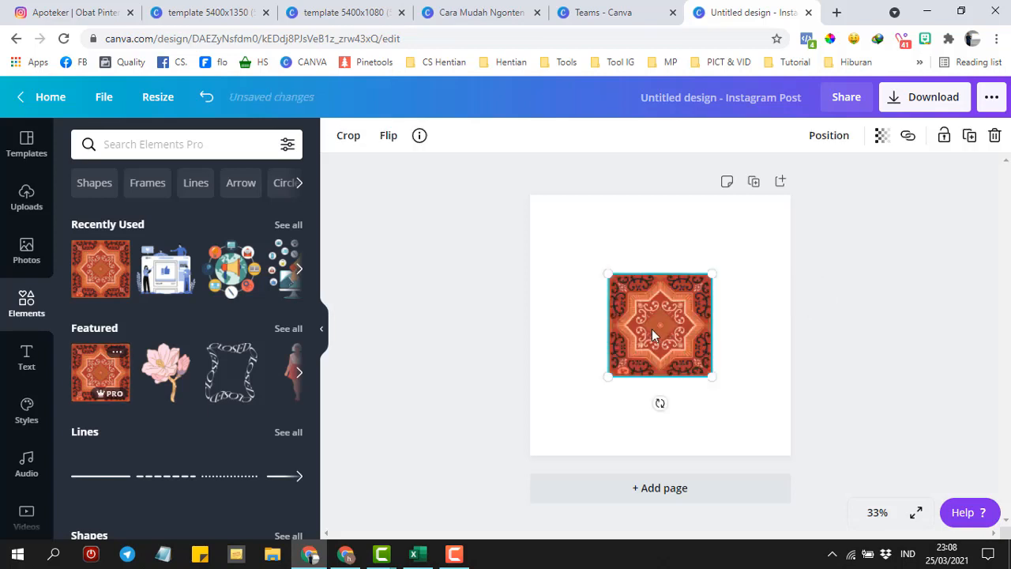
double_click(643, 325)
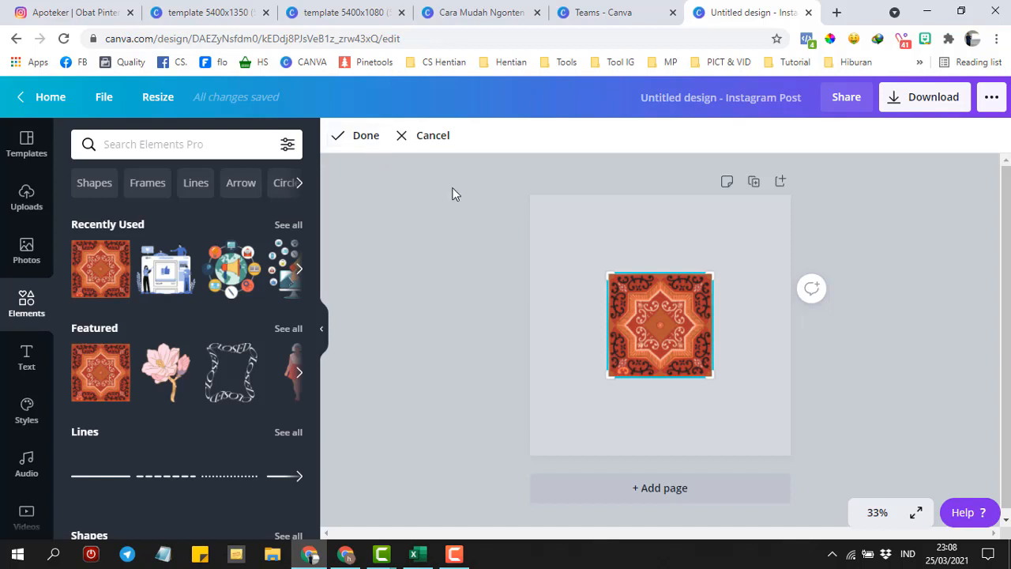
click(367, 136)
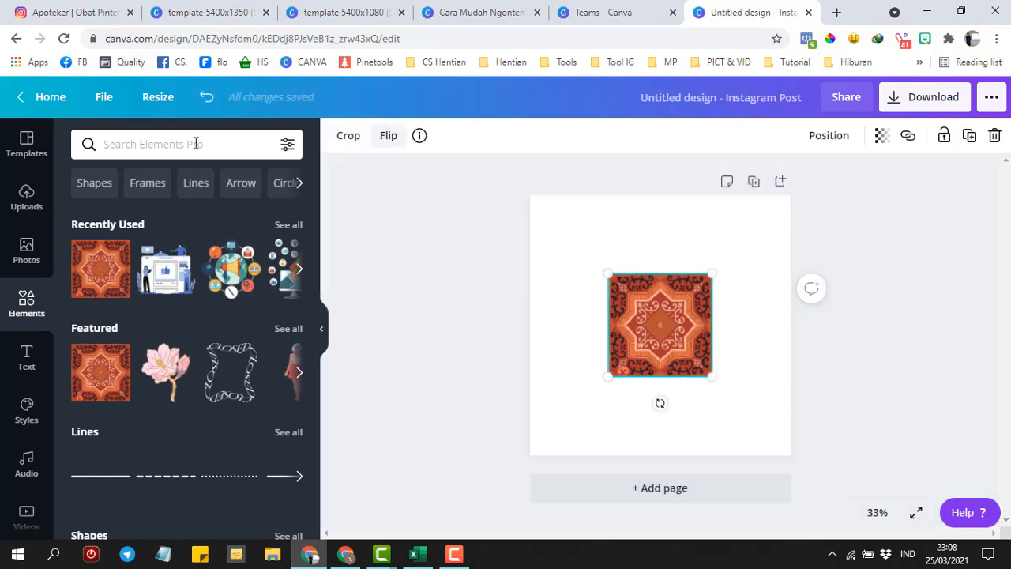
- Replace the ornamental tile with the lavender-field photo and position it on the page
click(19, 253)
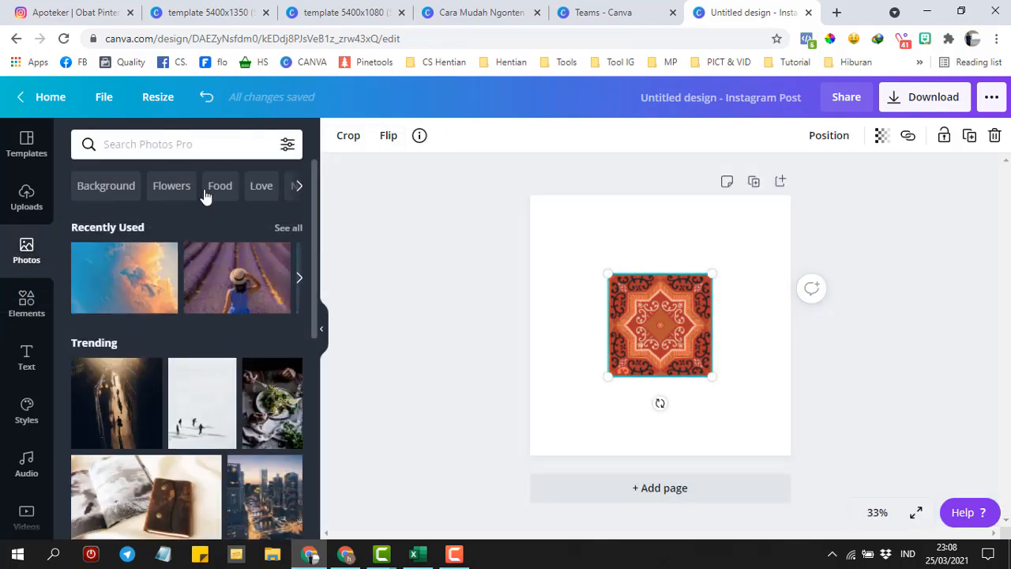
mouse_move(220, 285)
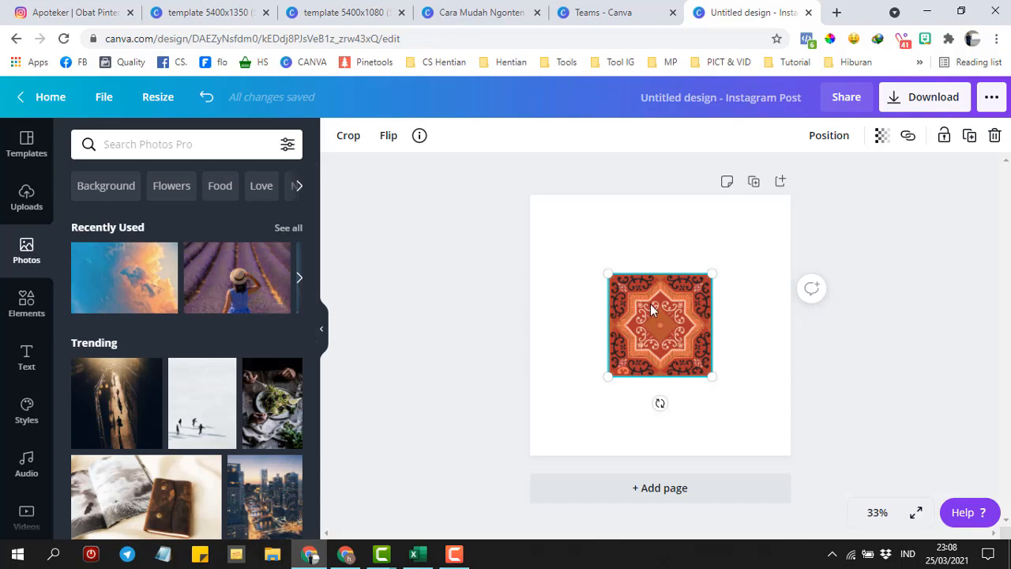
key(Delete)
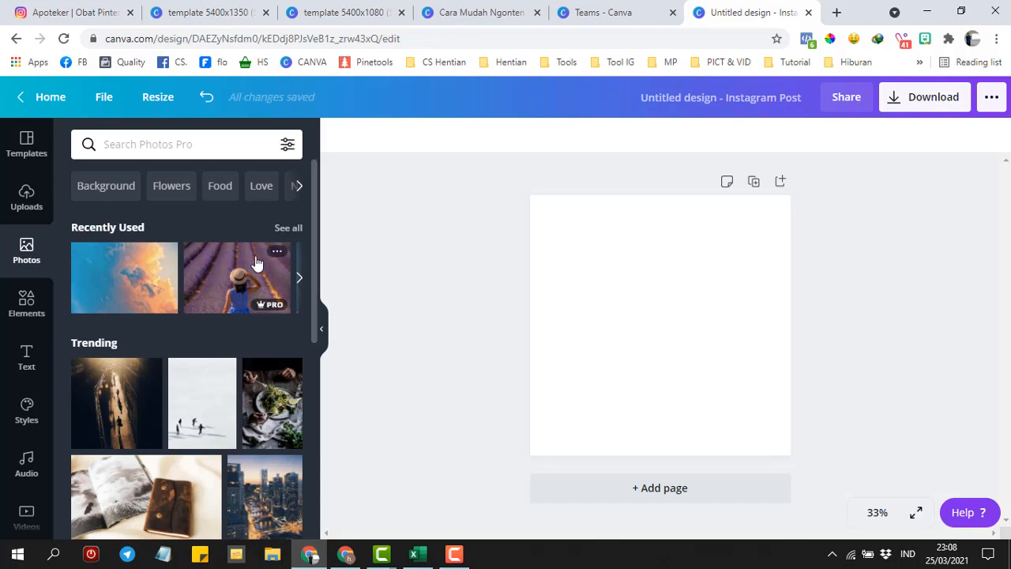
click(257, 261)
drag(655, 294, 653, 252)
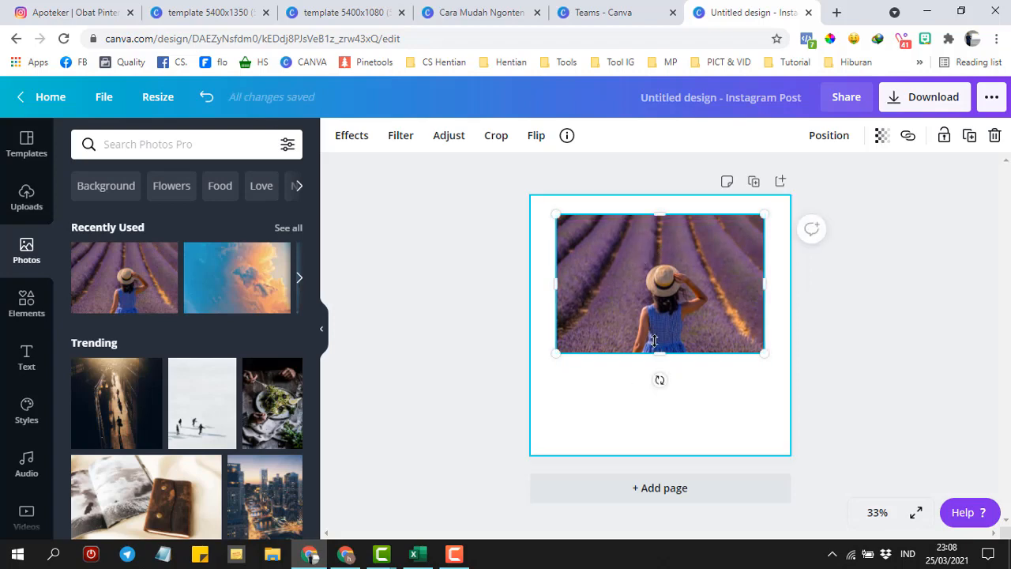
drag(654, 295, 648, 301)
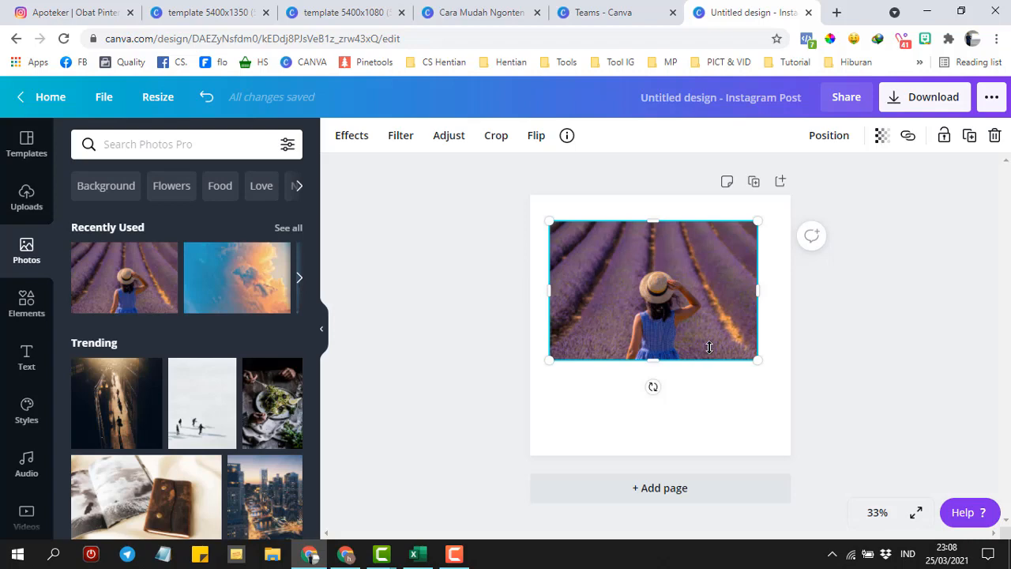
- Apply Background Remover to cut out the girl, then nudge her slightly left
click(346, 137)
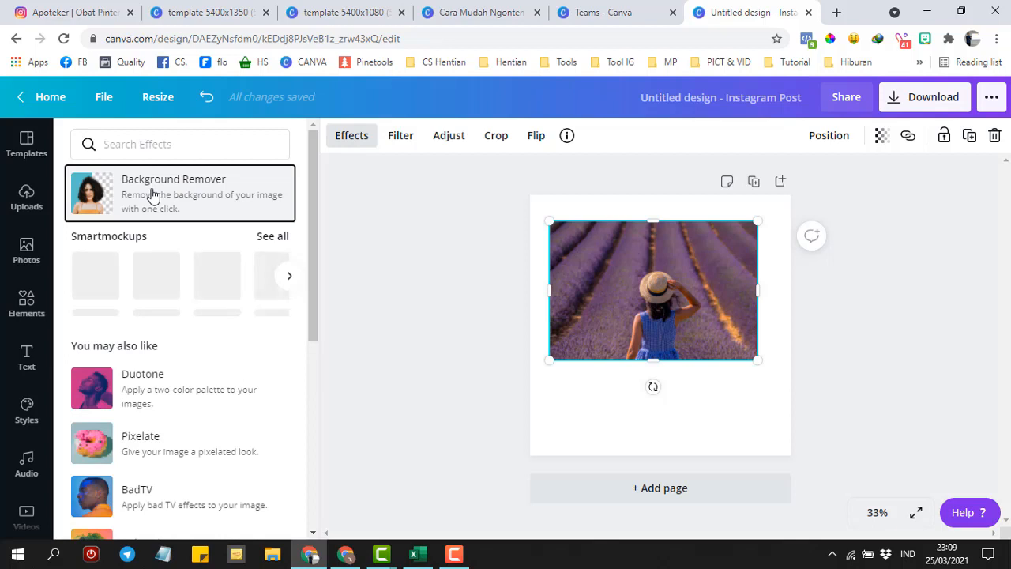
click(154, 194)
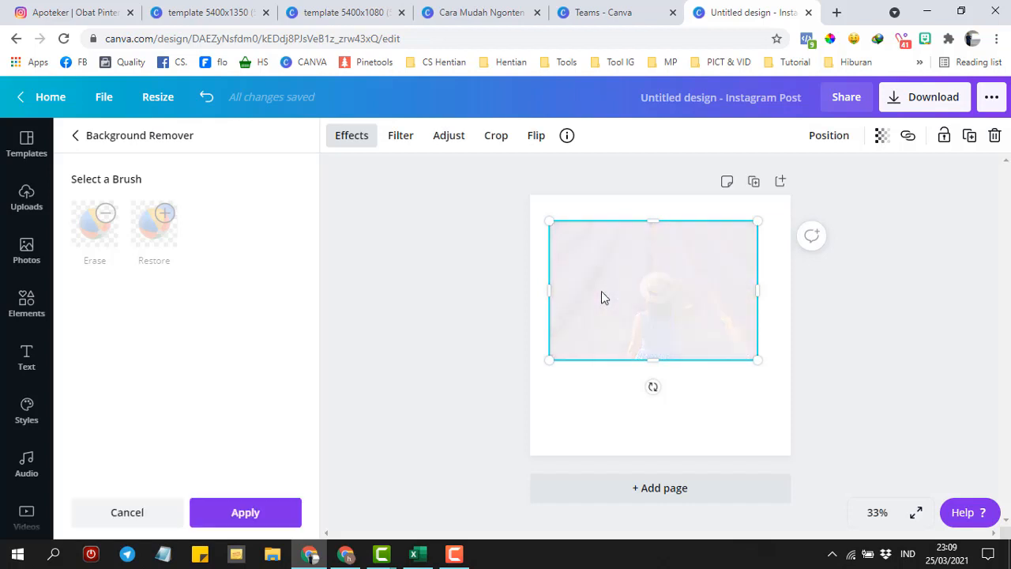
mouse_move(597, 318)
mouse_down()
mouse_move(614, 298)
mouse_move(593, 310)
mouse_up()
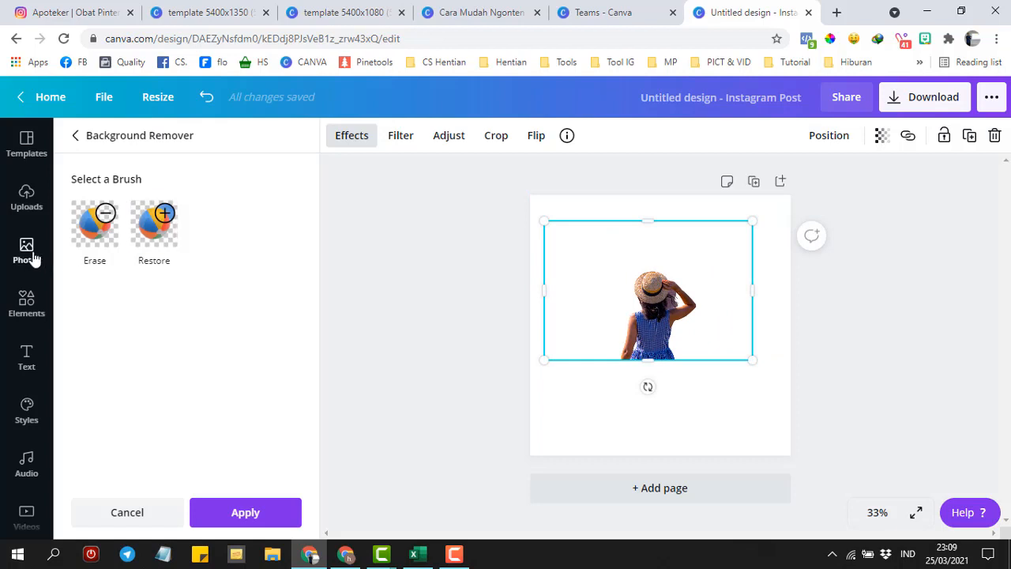
click(32, 257)
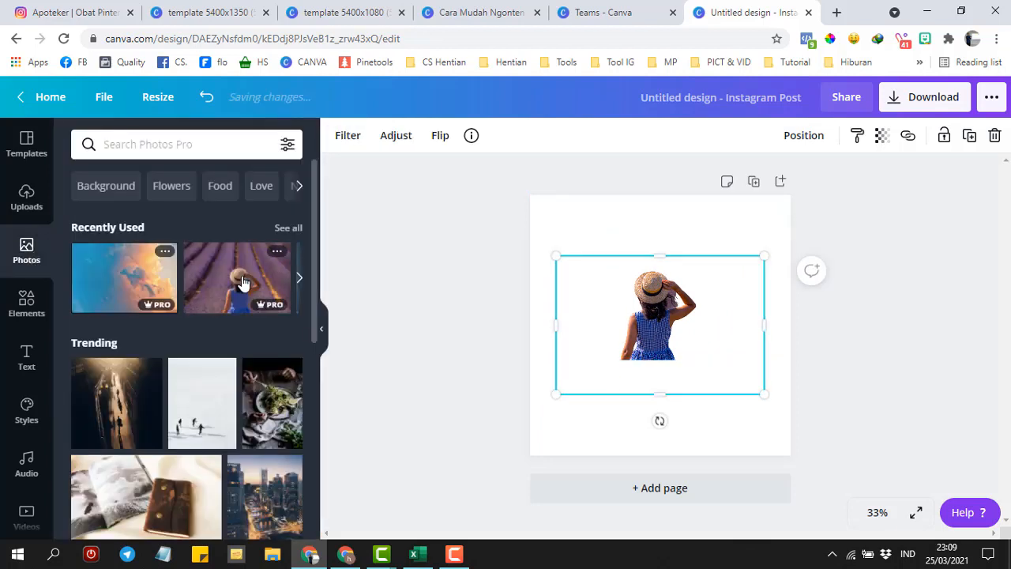
- Place the cloud-sky photo behind the girl, stretched to full page width and repositioned
click(138, 286)
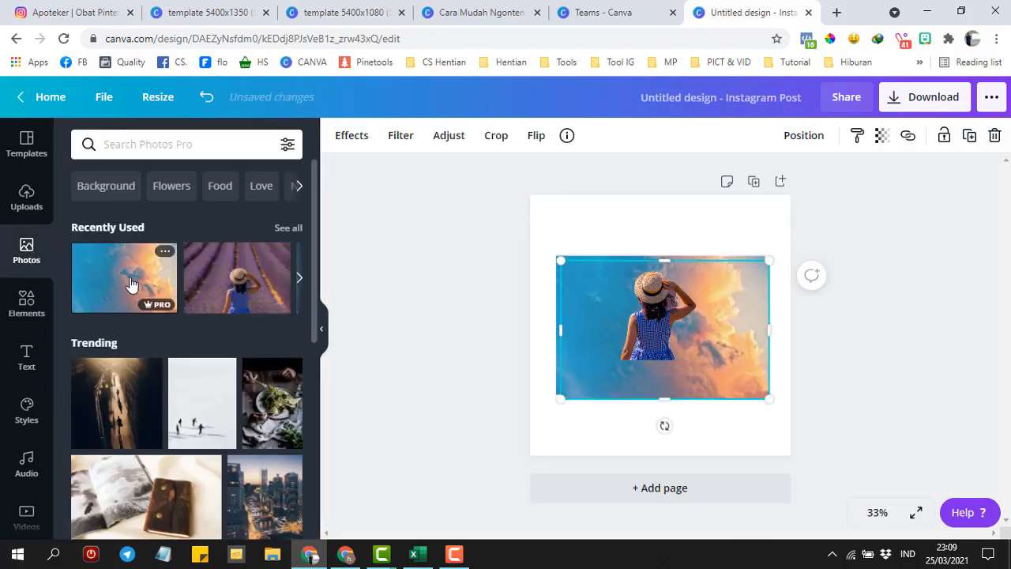
drag(592, 345, 580, 266)
drag(769, 347, 792, 368)
mouse_move(654, 335)
mouse_down()
mouse_move(662, 342)
mouse_move(646, 316)
mouse_move(654, 330)
mouse_up()
click(346, 556)
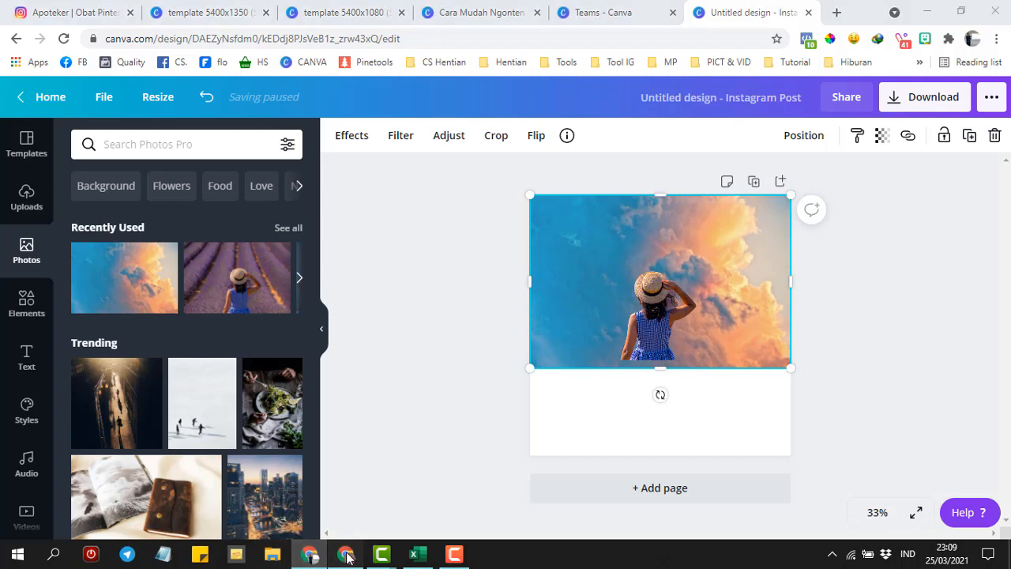
click(28, 248)
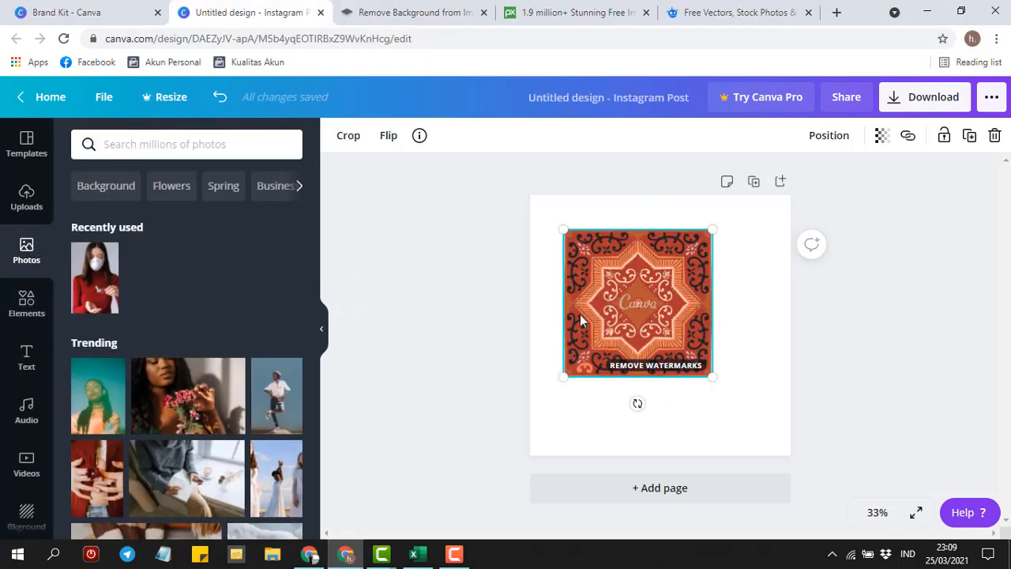
- Delete the watermarked ornamental tile from the free design and scroll through the Photos panel
key(Delete)
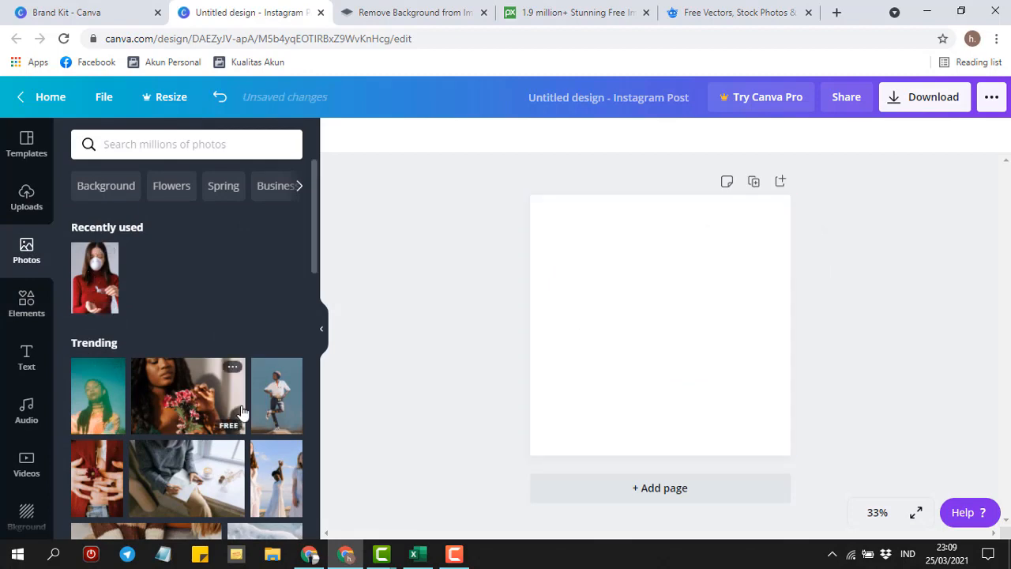
drag(313, 264, 316, 234)
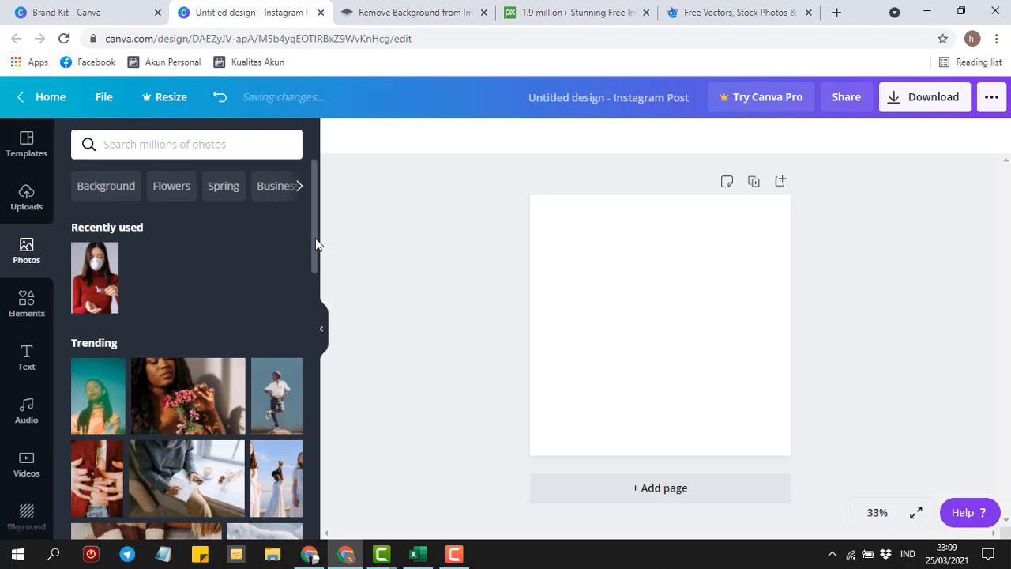
drag(314, 235, 316, 431)
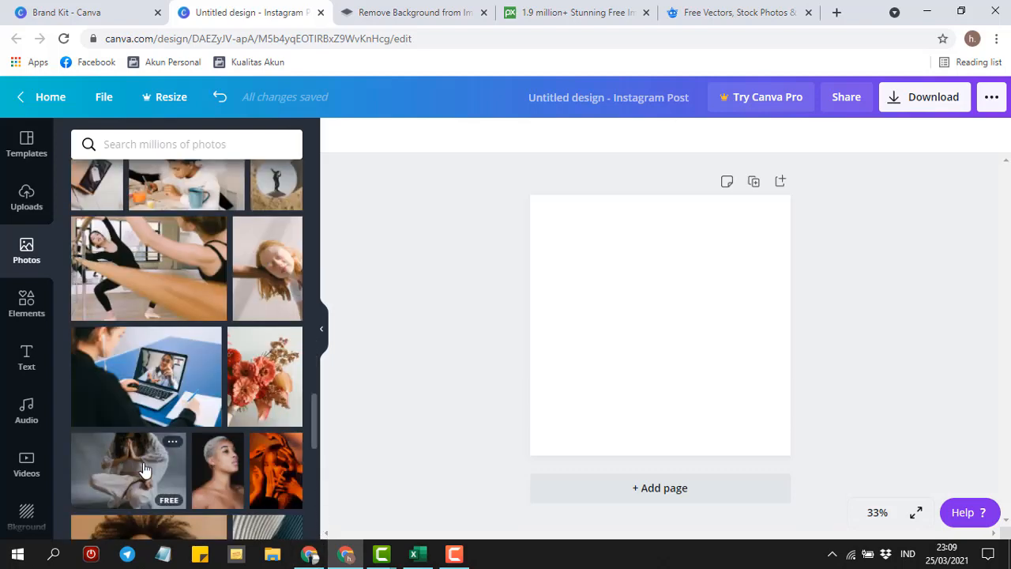
drag(315, 416, 309, 210)
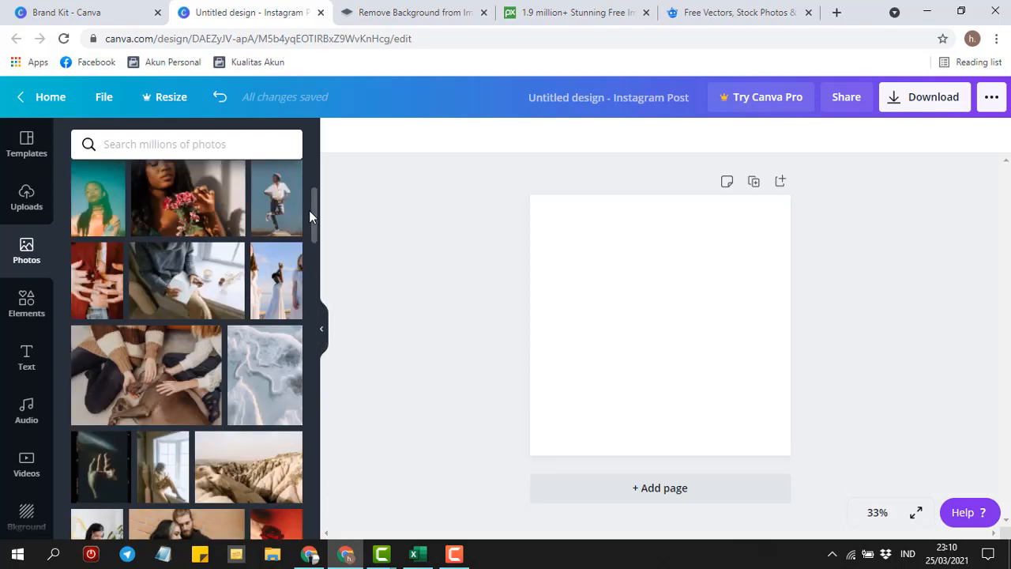
- Add the free photo of the posing man and try Background Remover, which requires Canva Pro
click(276, 199)
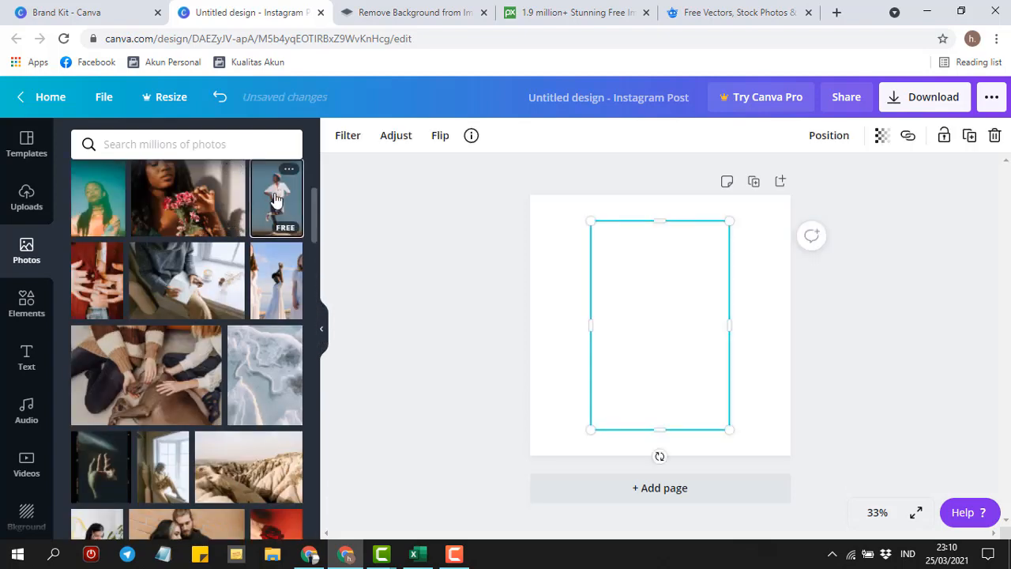
click(348, 143)
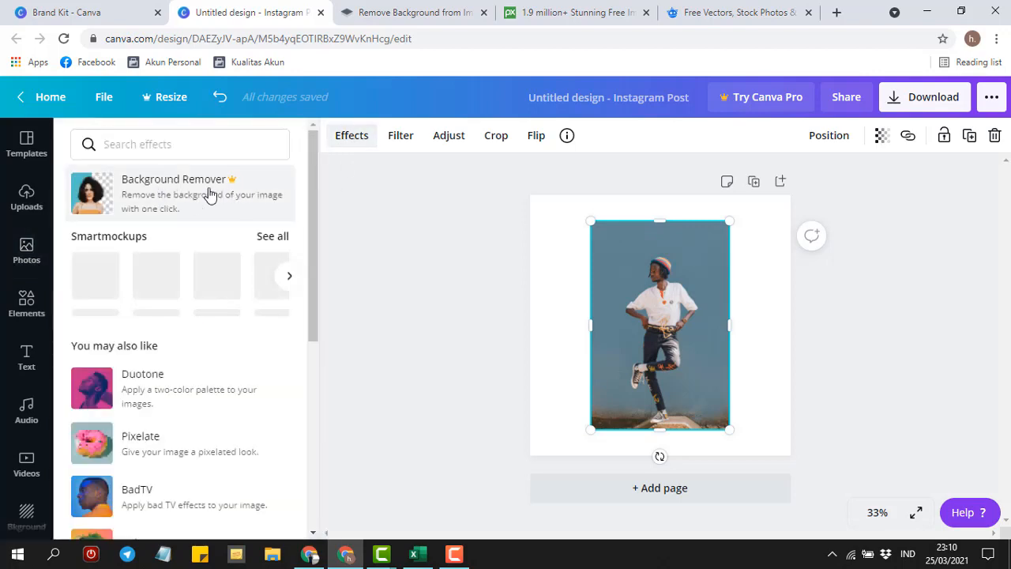
click(202, 194)
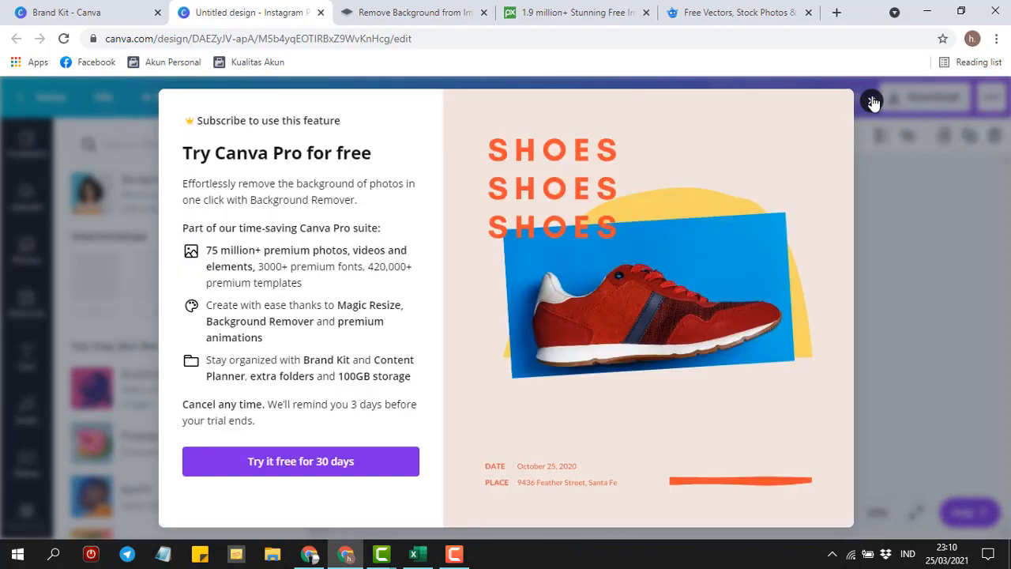
click(873, 102)
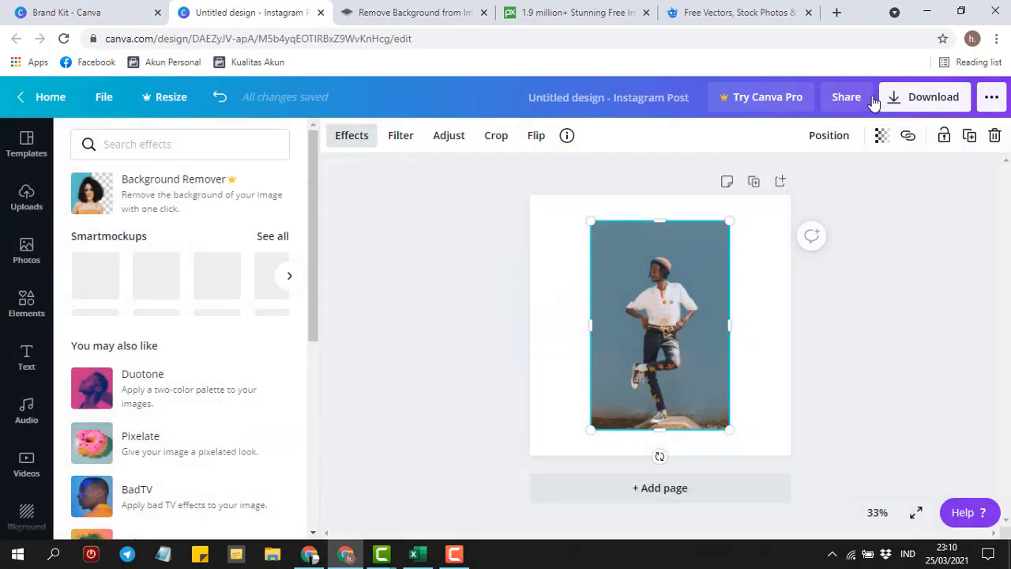
click(357, 147)
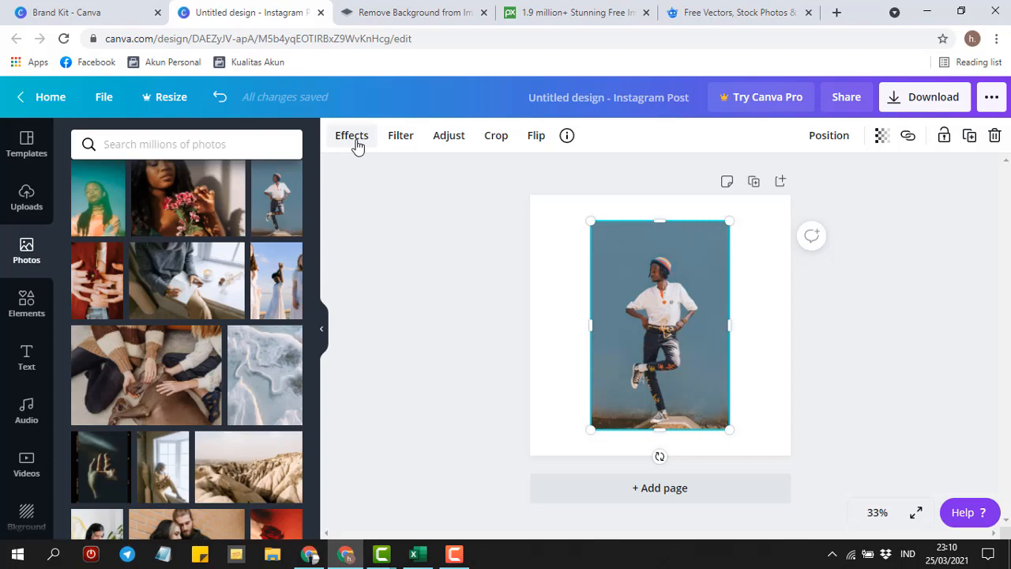
click(352, 140)
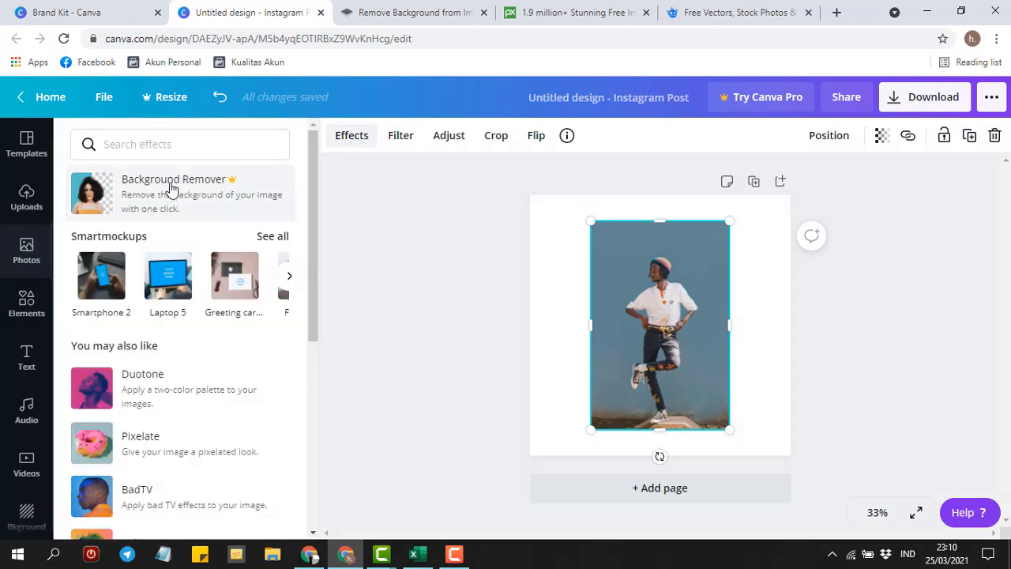
click(180, 184)
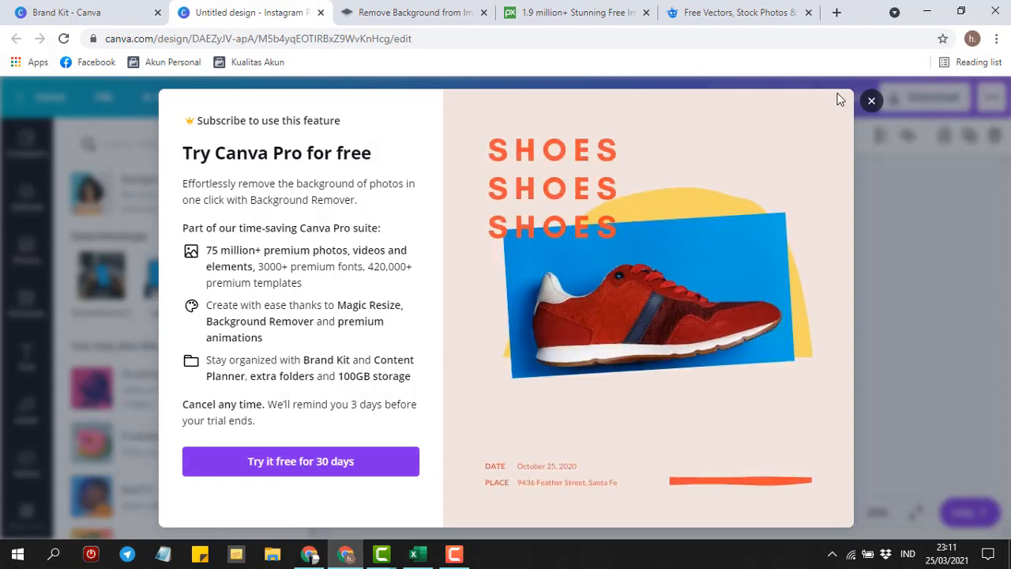
- Dismiss the Canva Pro upgrade prompt for Background Remover and return to the Canva home page
click(872, 101)
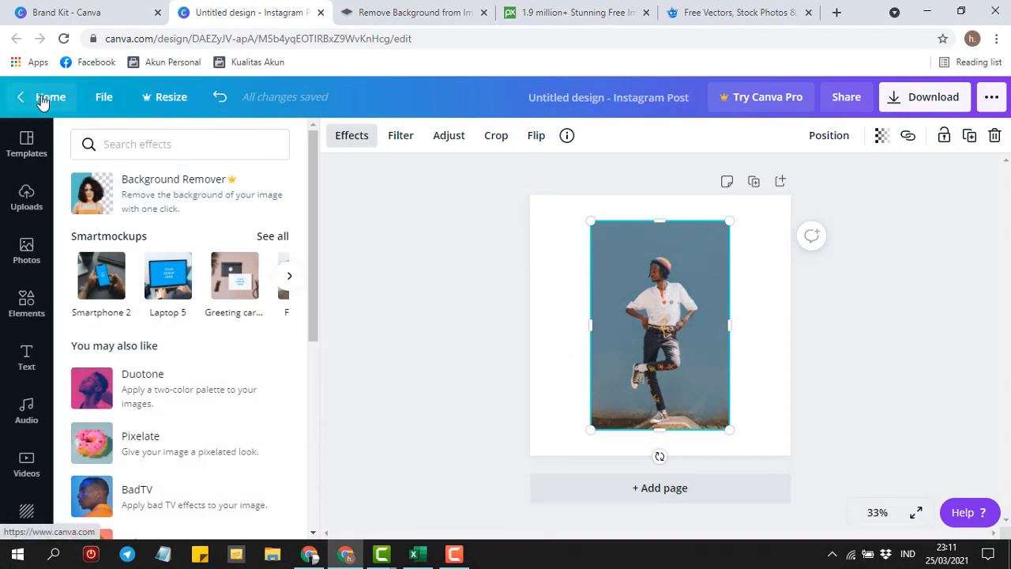
click(43, 96)
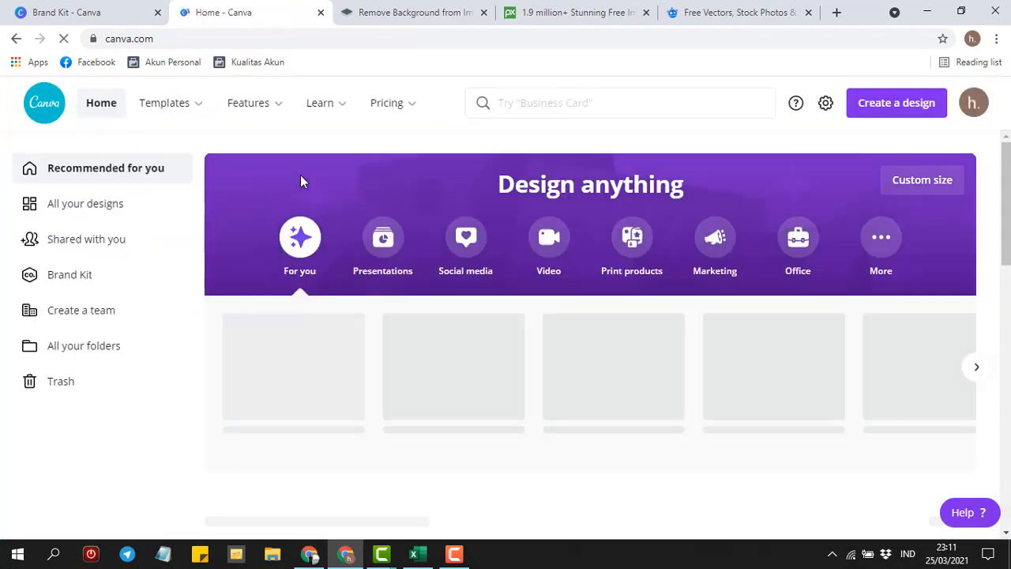
- Open the Canva Pro plans page and switch the pricing to monthly billing
mouse_move(398, 103)
click(263, 230)
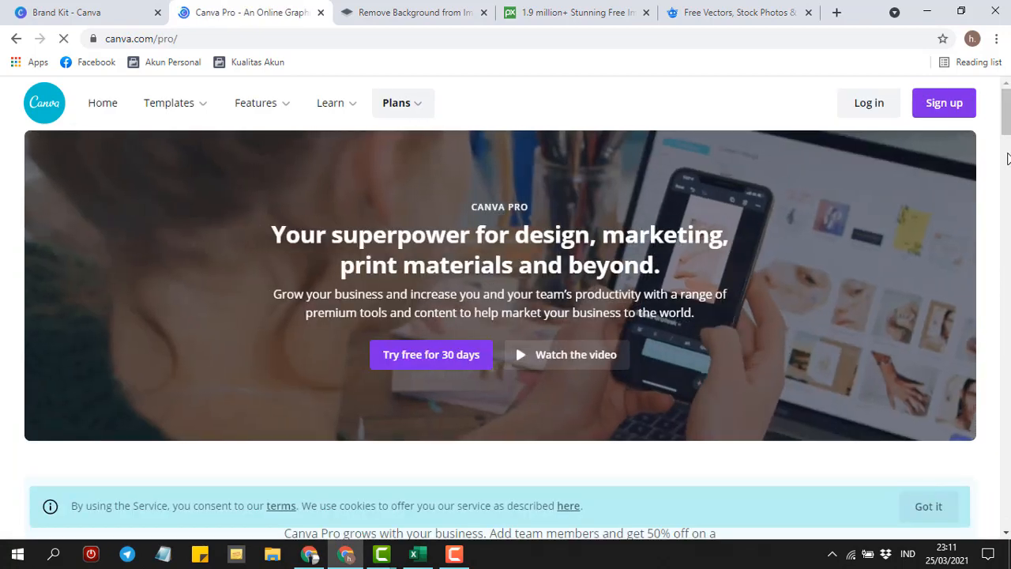
scroll(914, 445, down, 7)
scroll(545, 263, up, 2)
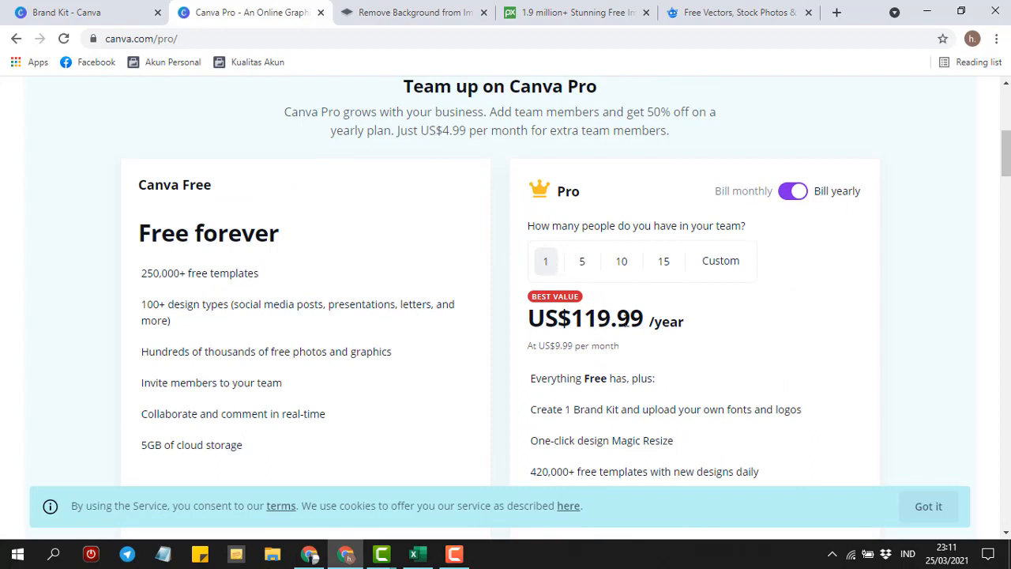
click(734, 198)
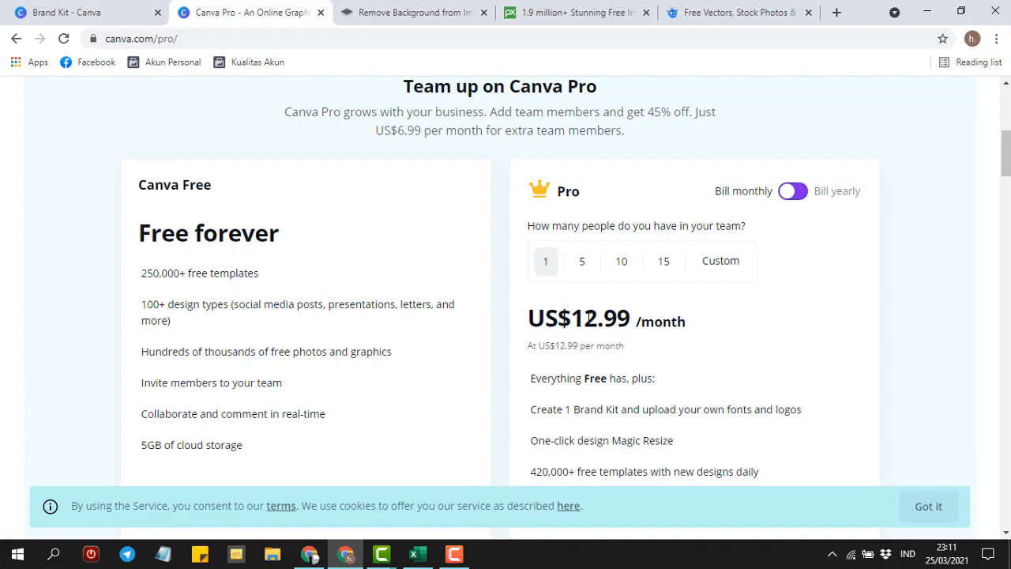
- Highlight the Pro price of US$12.99/month, then go back to the Canva home page
drag(584, 319, 639, 320)
click(708, 322)
drag(571, 319, 656, 317)
click(656, 318)
drag(572, 318, 688, 328)
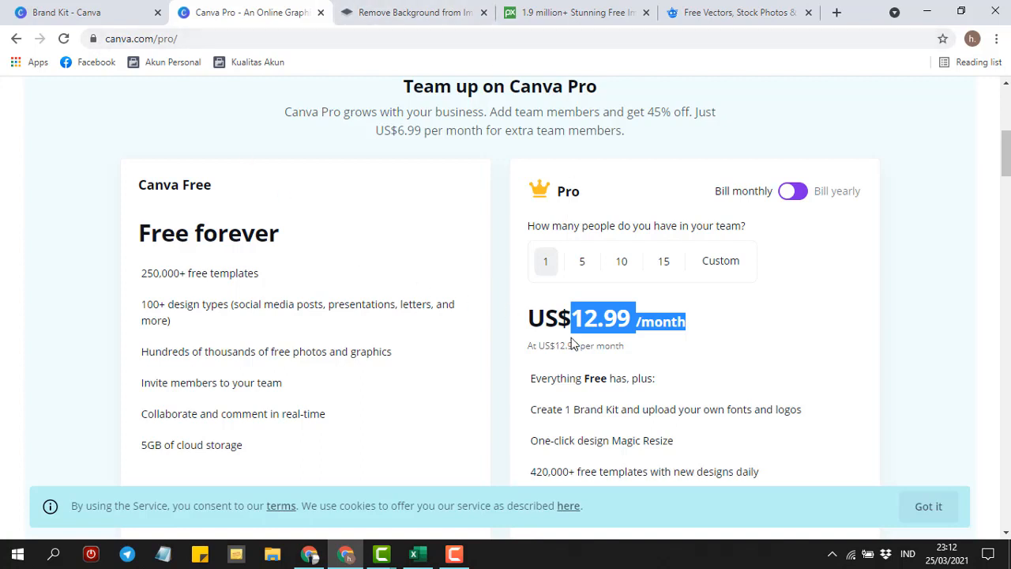
click(15, 39)
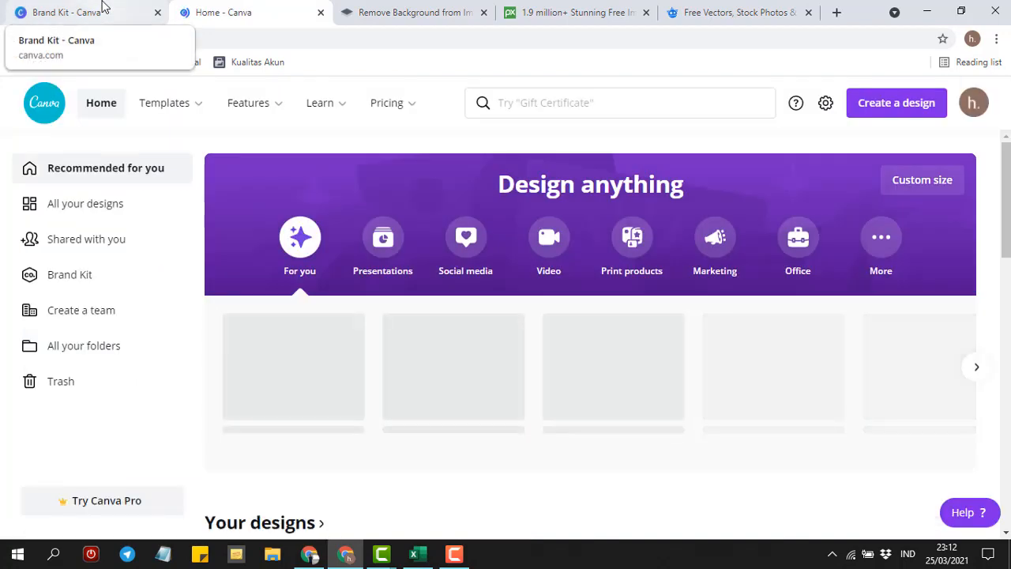
- Glance at the Brand Kit and remove.bg tabs, then start a new Instagram Post design
click(102, 8)
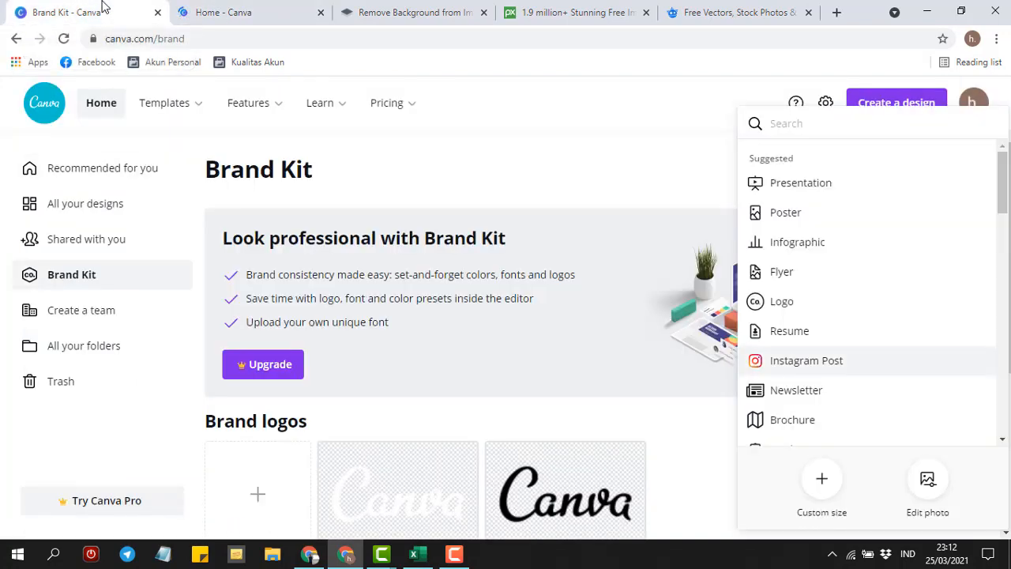
click(233, 8)
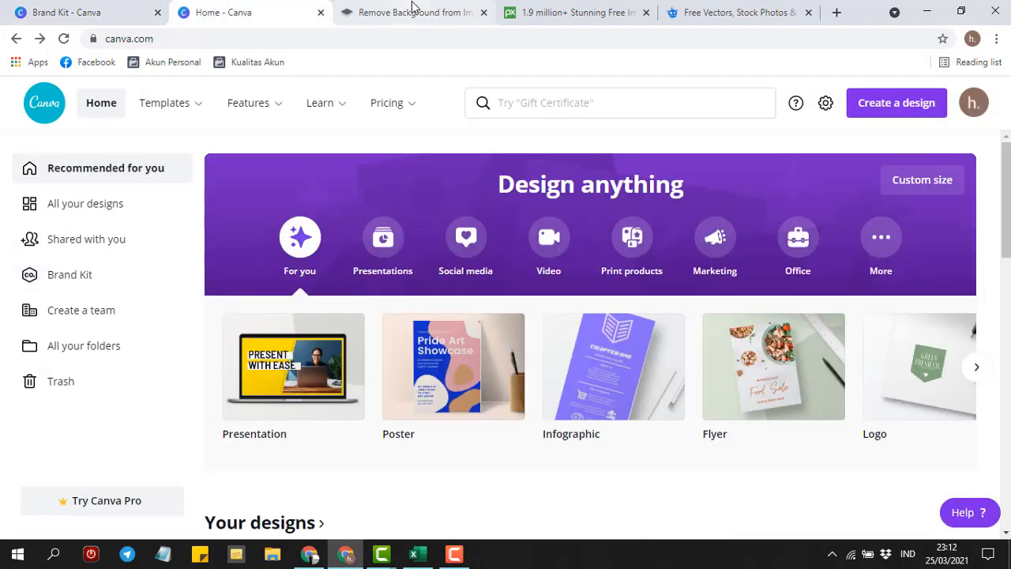
click(413, 10)
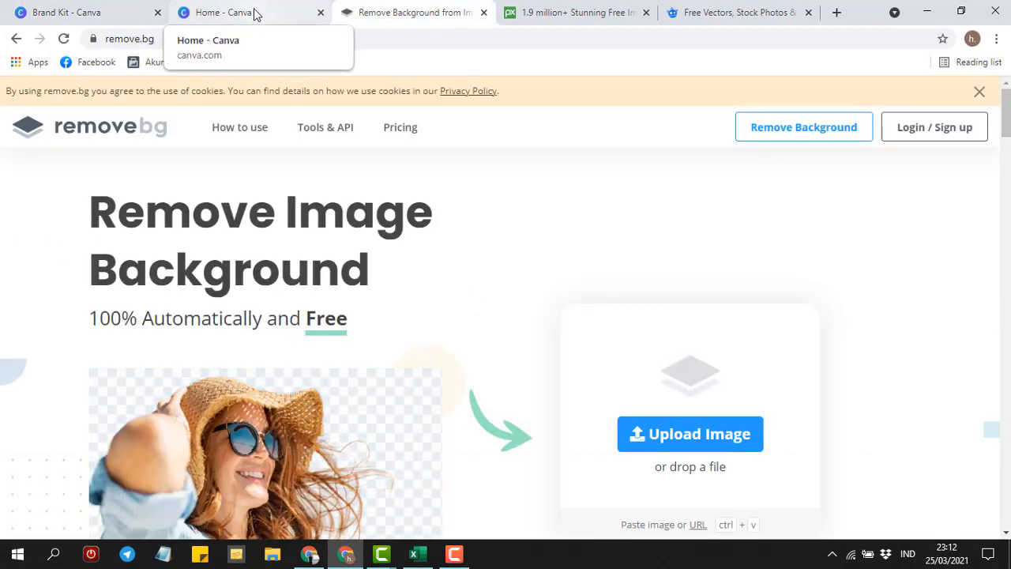
click(251, 12)
click(124, 13)
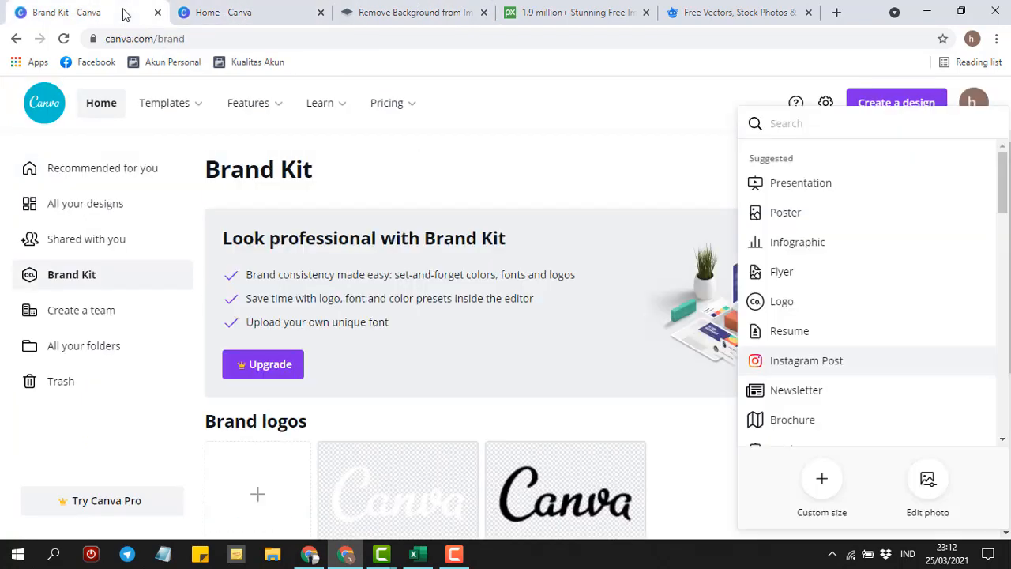
click(225, 13)
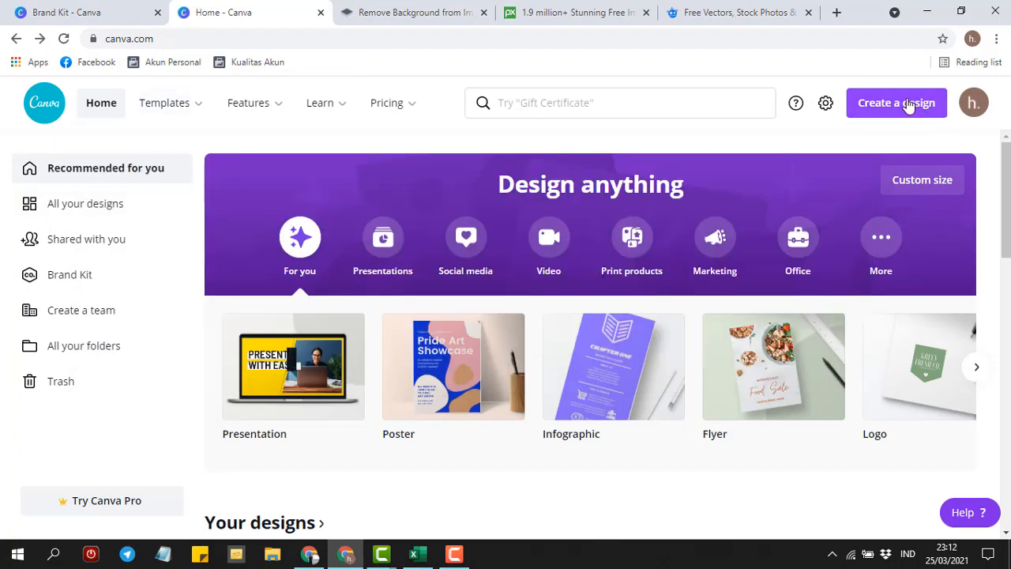
click(882, 106)
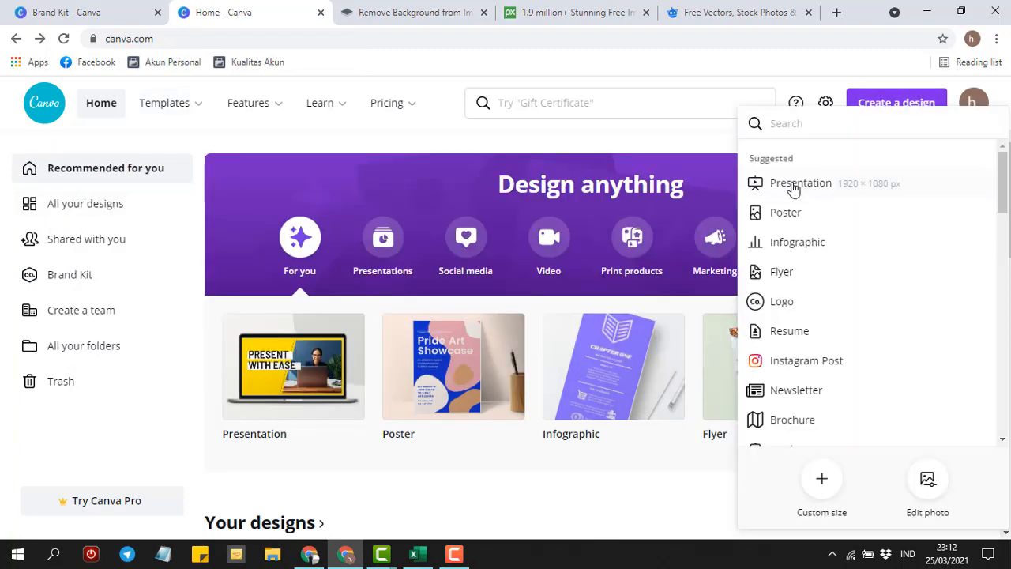
click(806, 367)
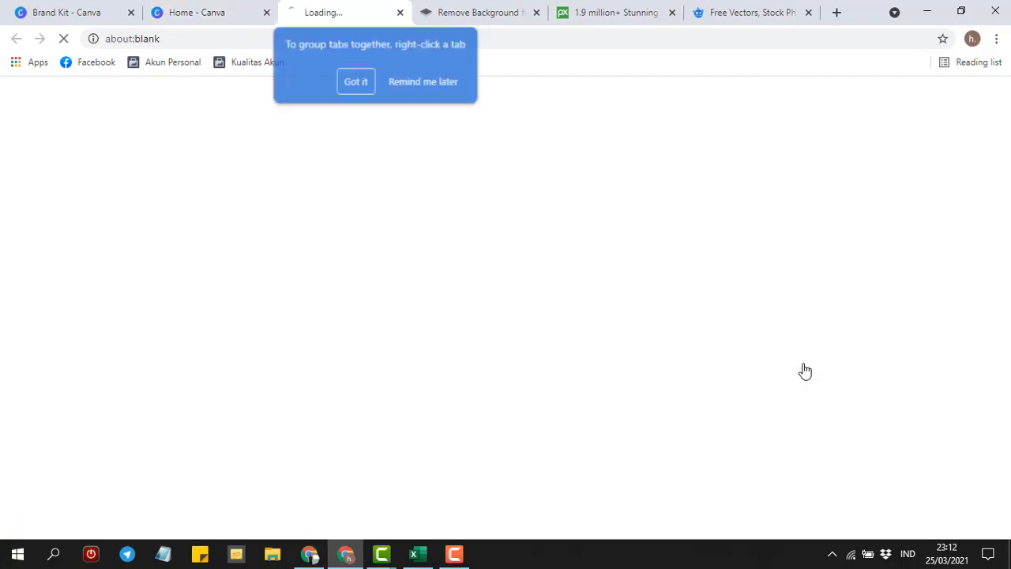
- Look over the remove.bg background-removal page, dismiss the tab-grouping tip, and return to Canva home
click(464, 11)
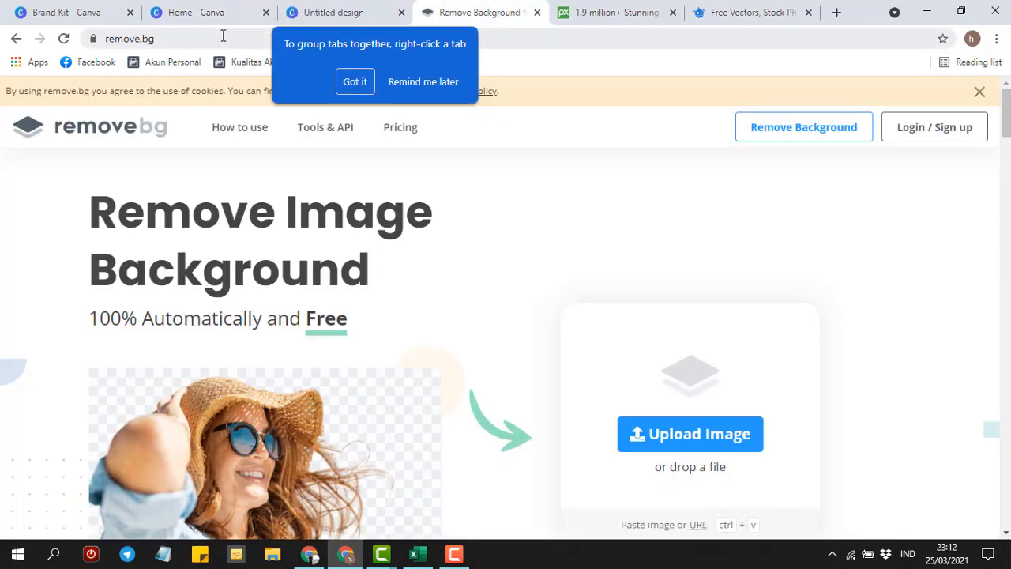
click(169, 40)
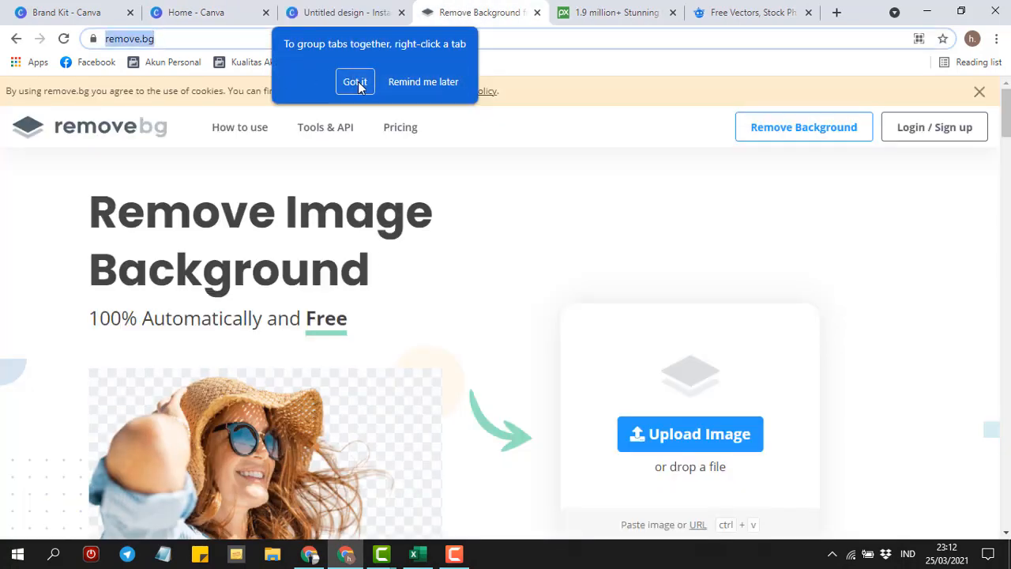
click(419, 84)
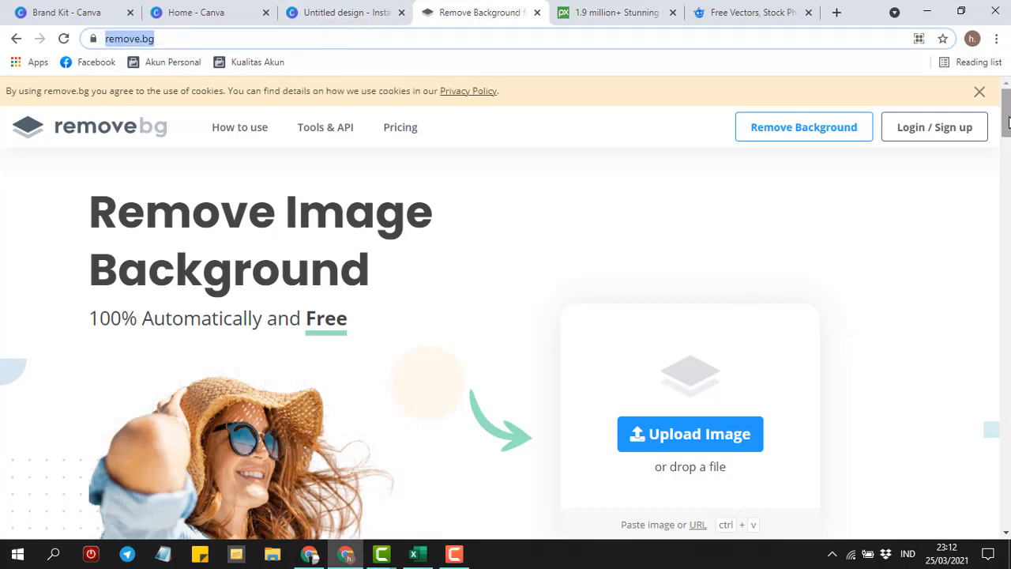
drag(1007, 119, 1007, 140)
scroll(710, 252, up, 1)
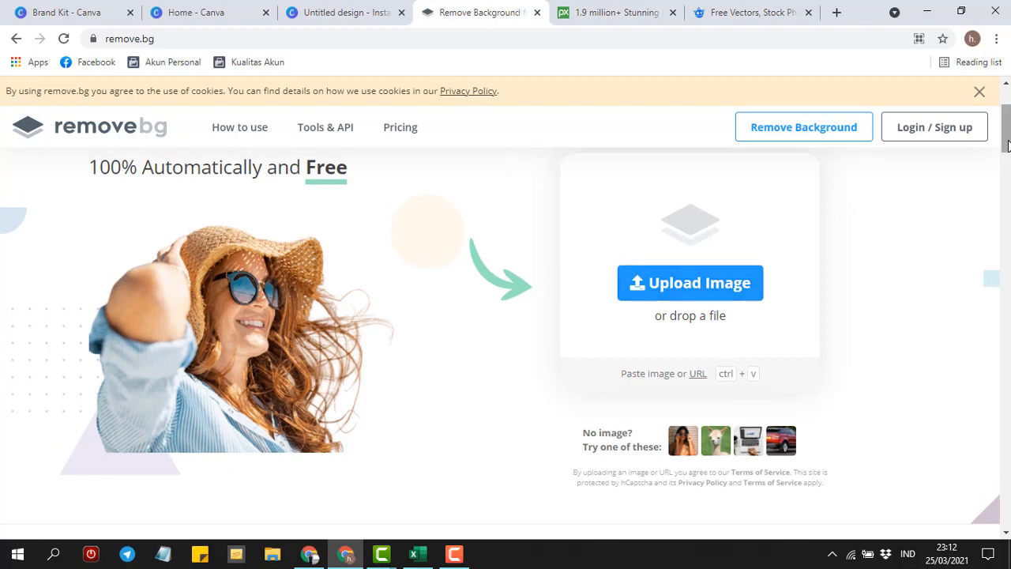
scroll(324, 401, down, 6)
scroll(324, 401, up, 1)
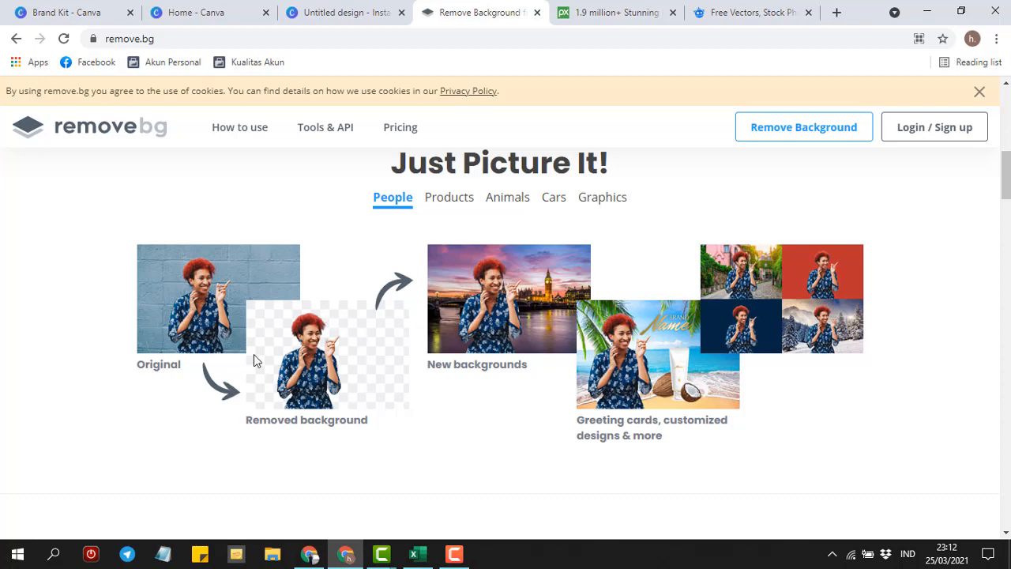
click(207, 13)
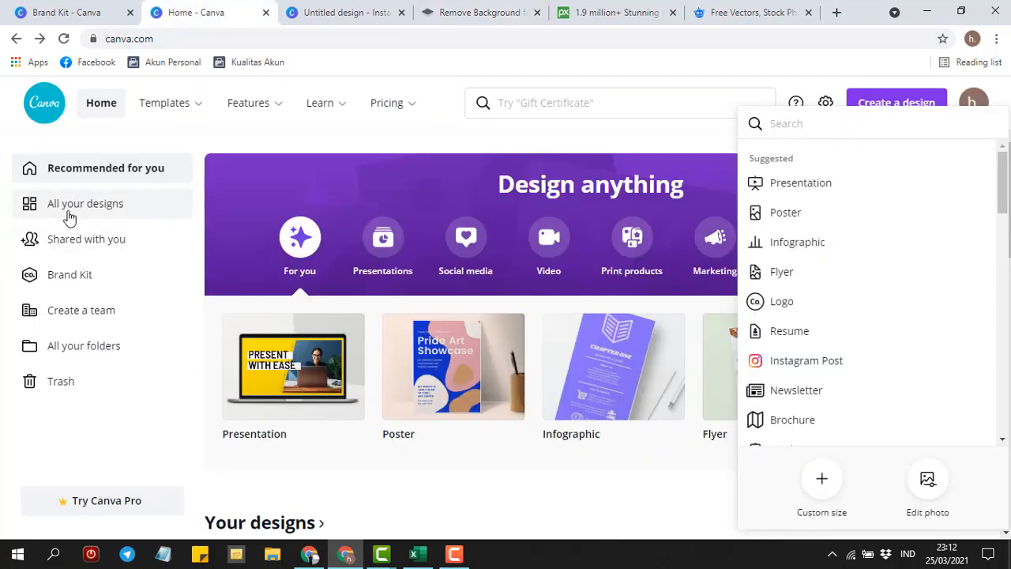
- Keep the new Instagram Post tab in the main window, check its empty Uploads, and browse stock Photos
drag(374, 7, 307, 5)
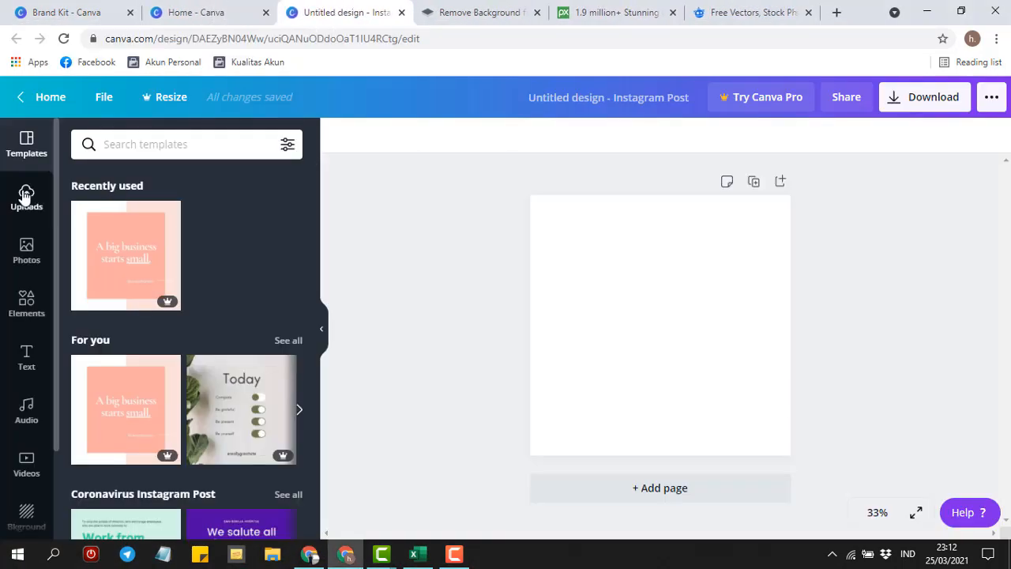
click(25, 196)
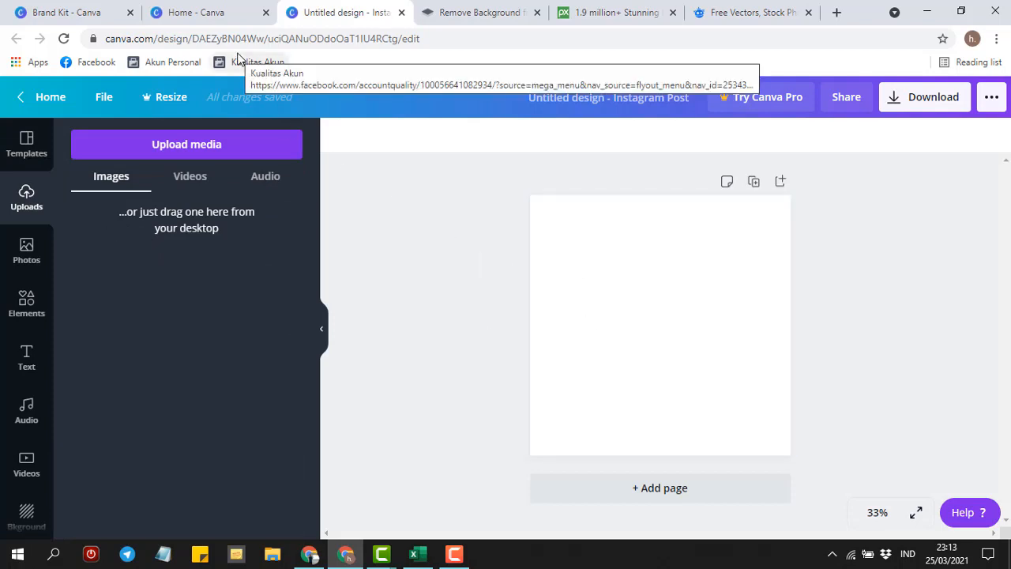
click(201, 10)
mouse_move(133, 158)
click(327, 10)
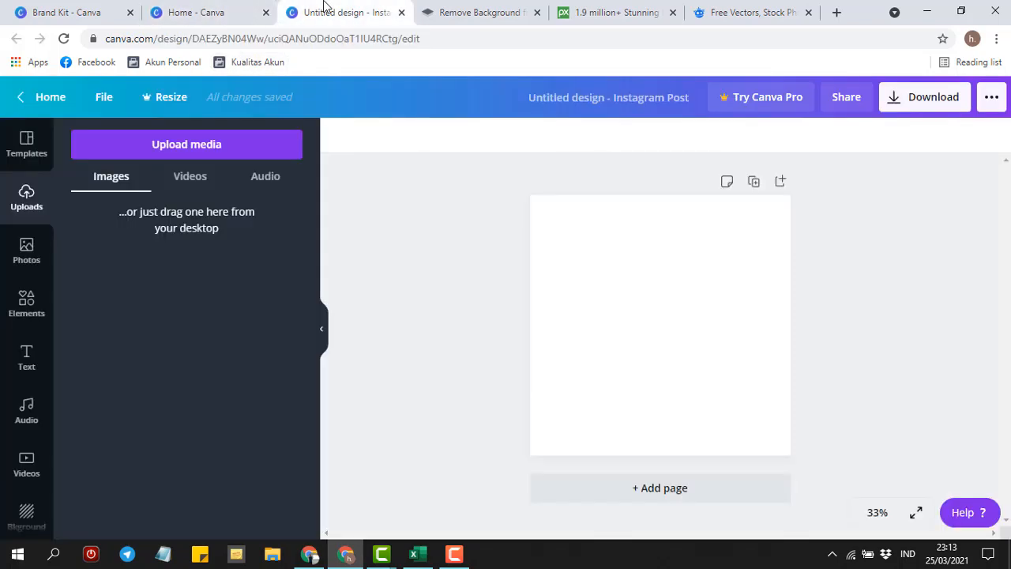
click(11, 255)
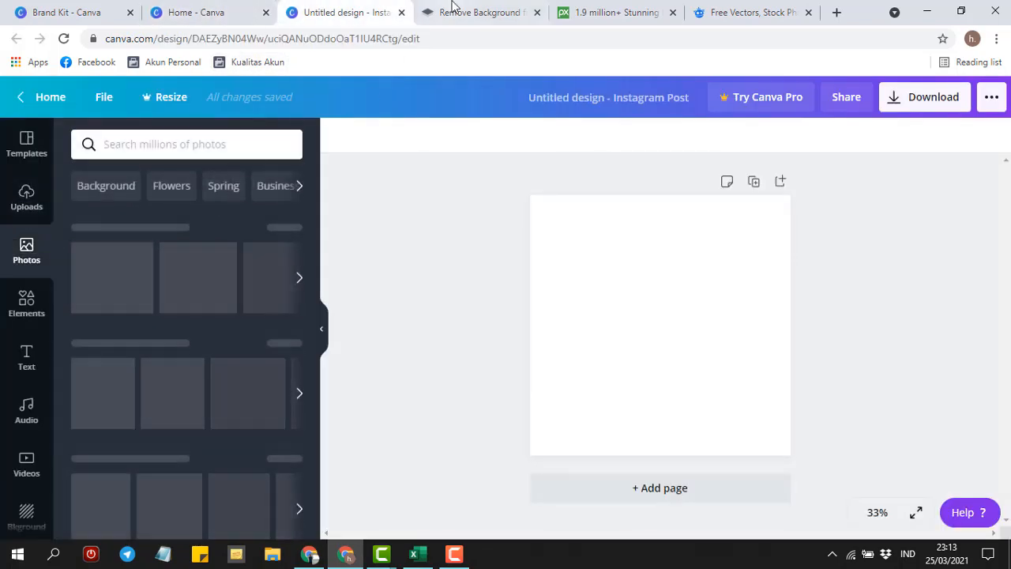
- Compare the Pixabay and Freepik free image sites, then return to the Canva home tab
click(603, 8)
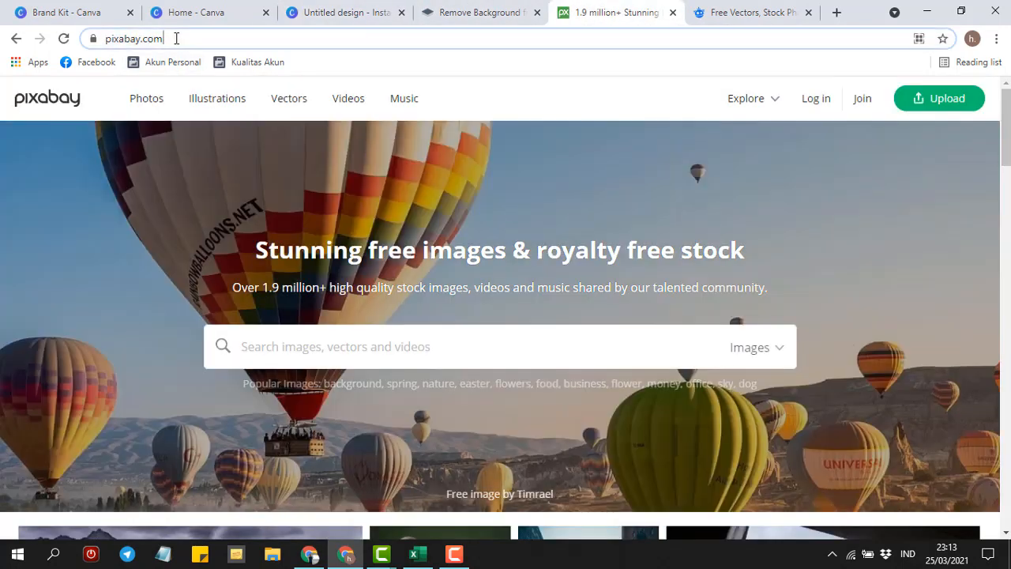
click(176, 39)
click(734, 6)
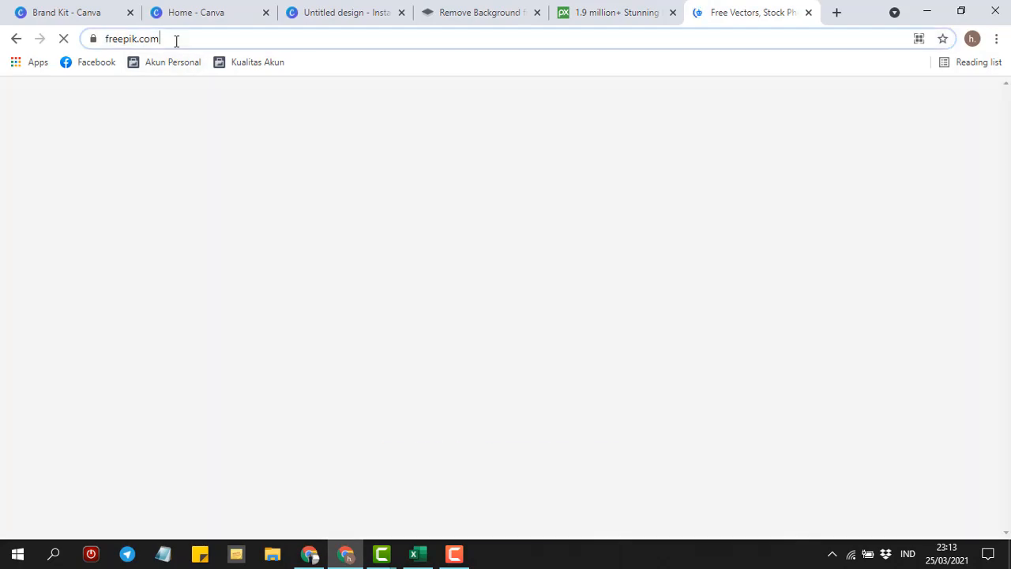
click(176, 39)
click(616, 8)
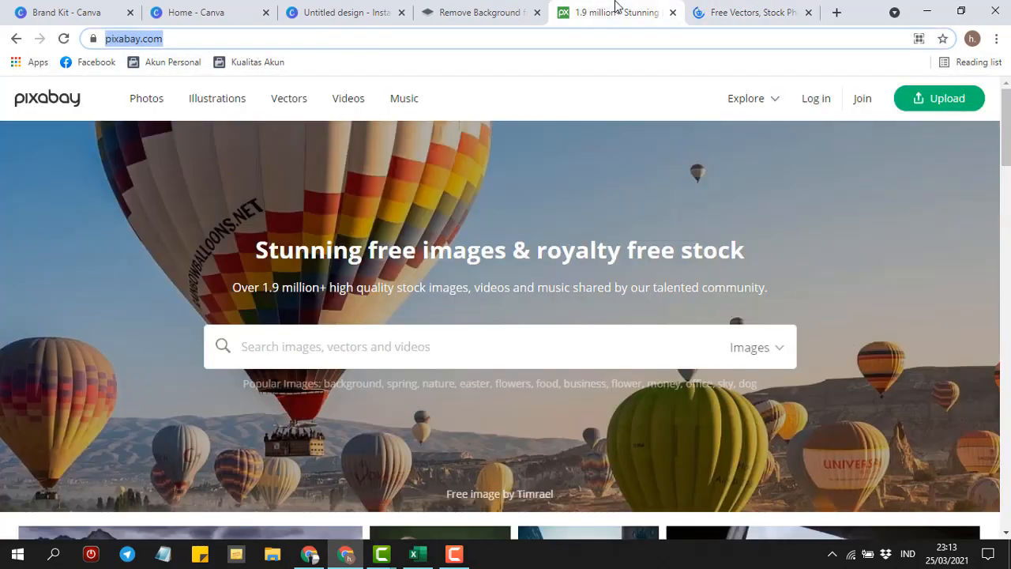
click(743, 12)
click(621, 16)
click(210, 9)
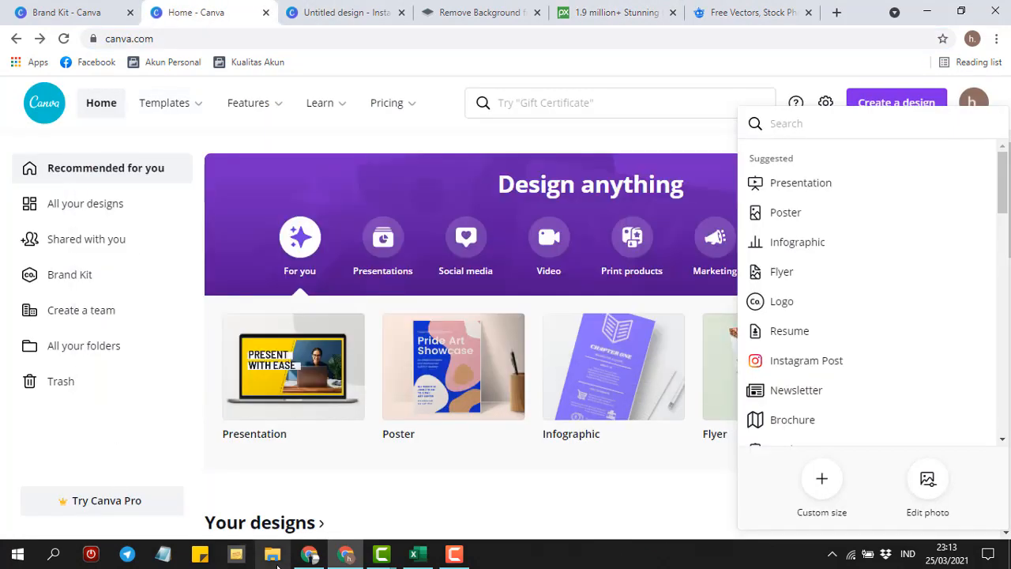
click(307, 557)
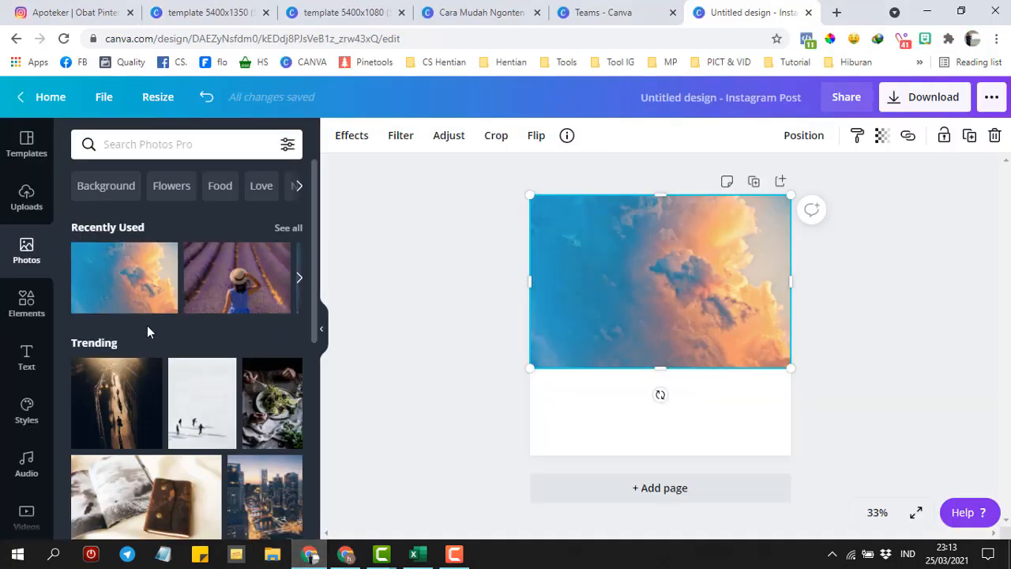
drag(313, 226, 307, 377)
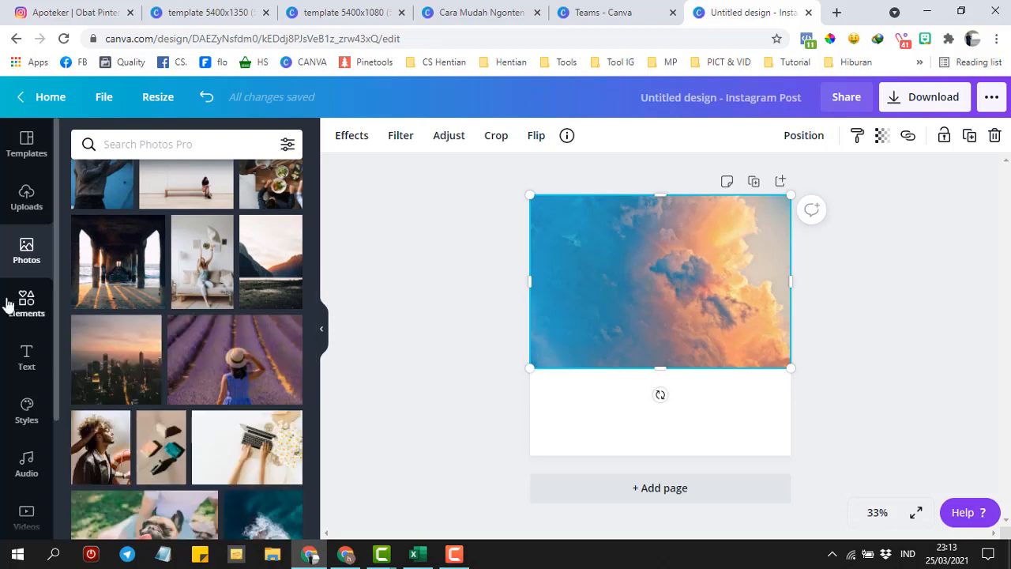
click(26, 357)
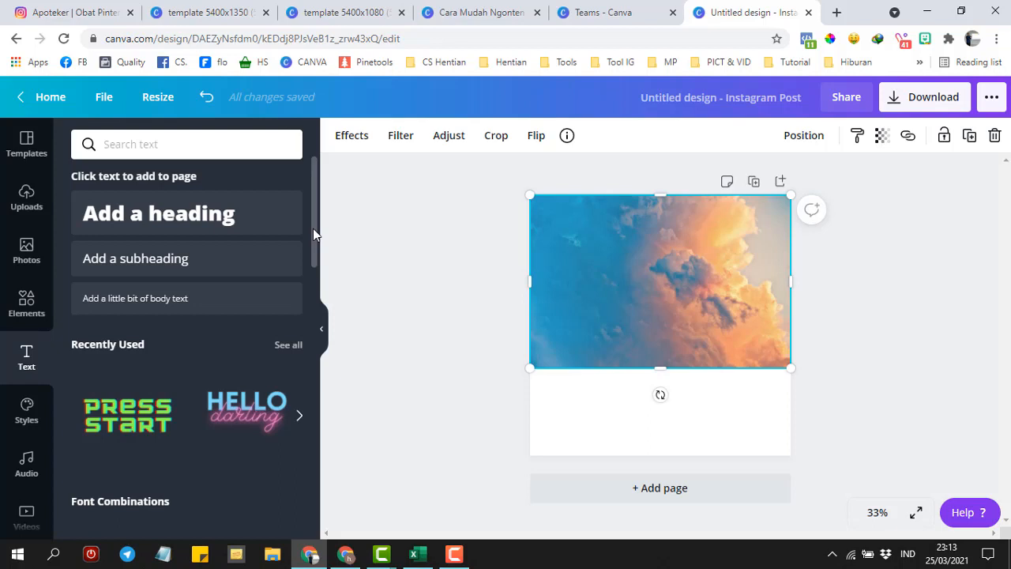
scroll(313, 231, down, 1)
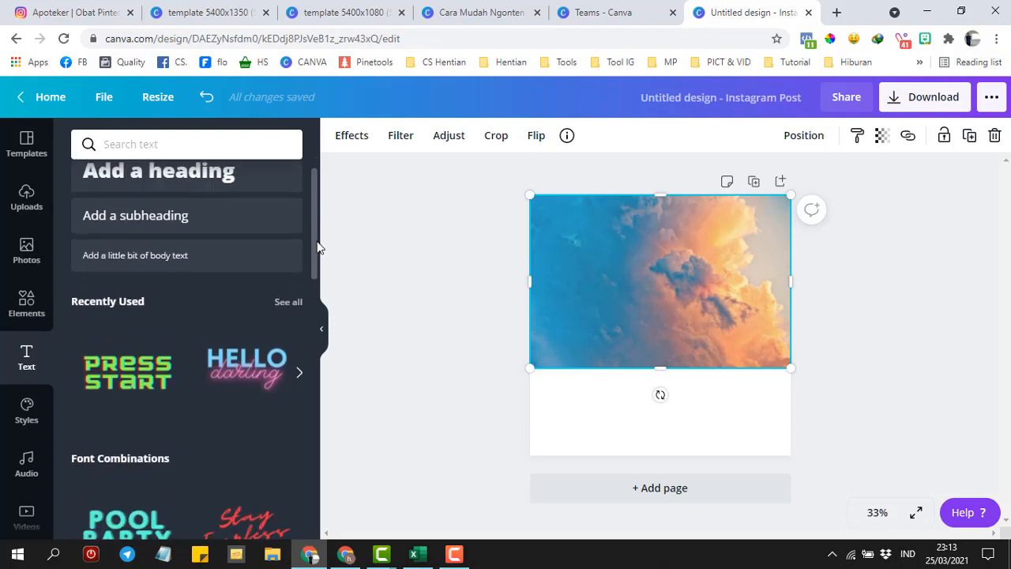
drag(56, 360, 59, 489)
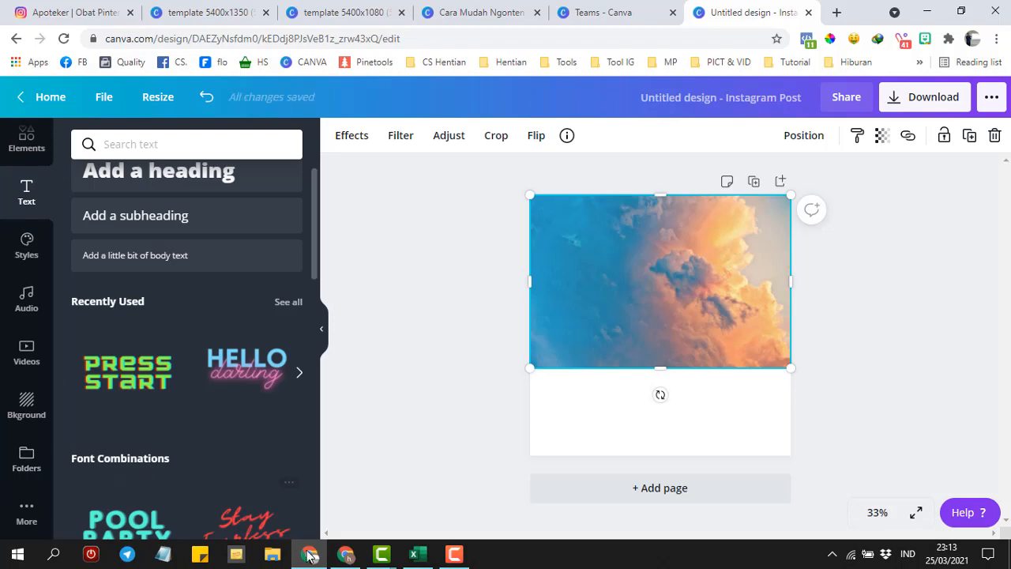
click(344, 557)
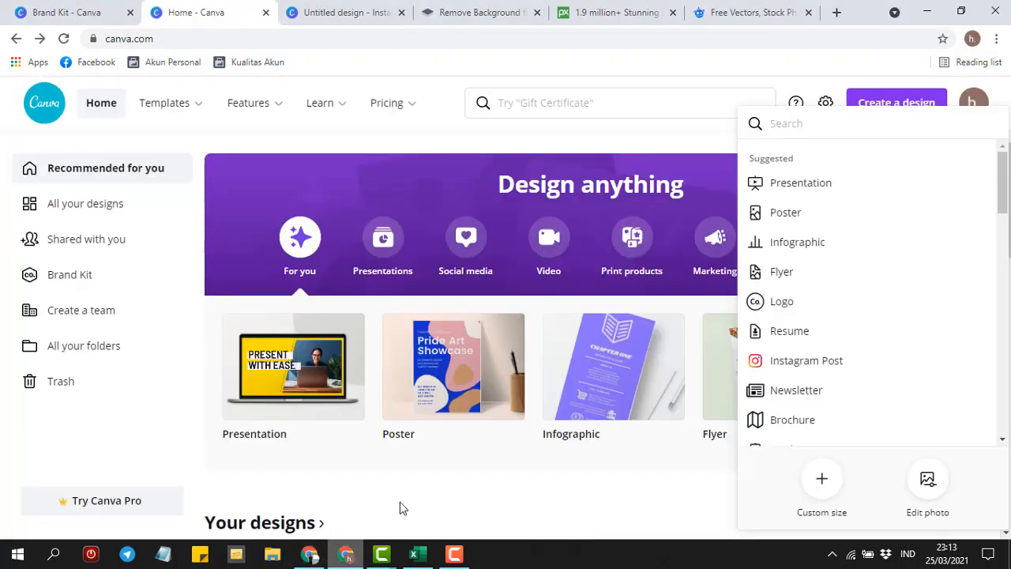
- Open the Cara Mudah Ngonten presentation, play it full screen, and advance one slide
click(59, 349)
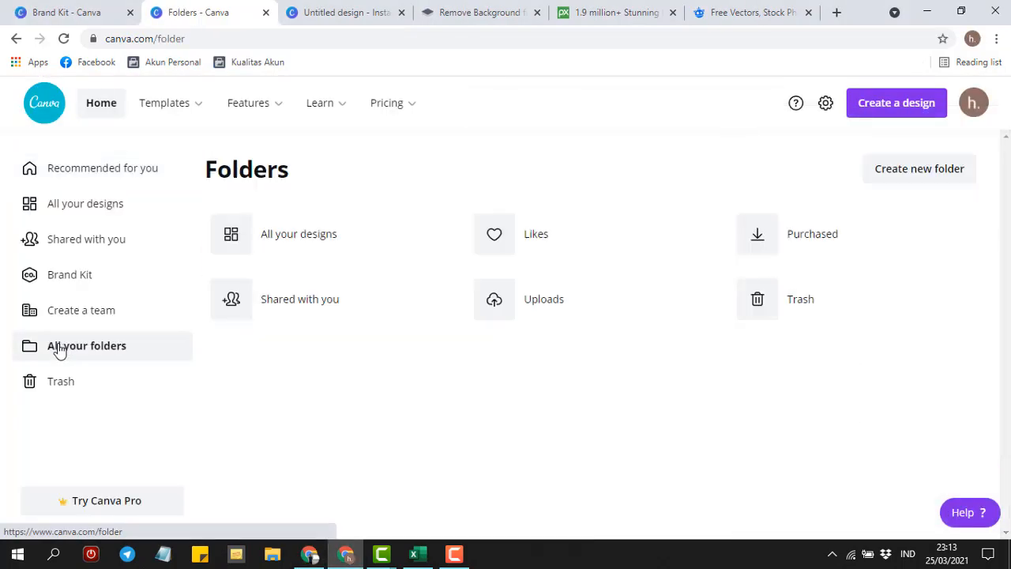
click(308, 555)
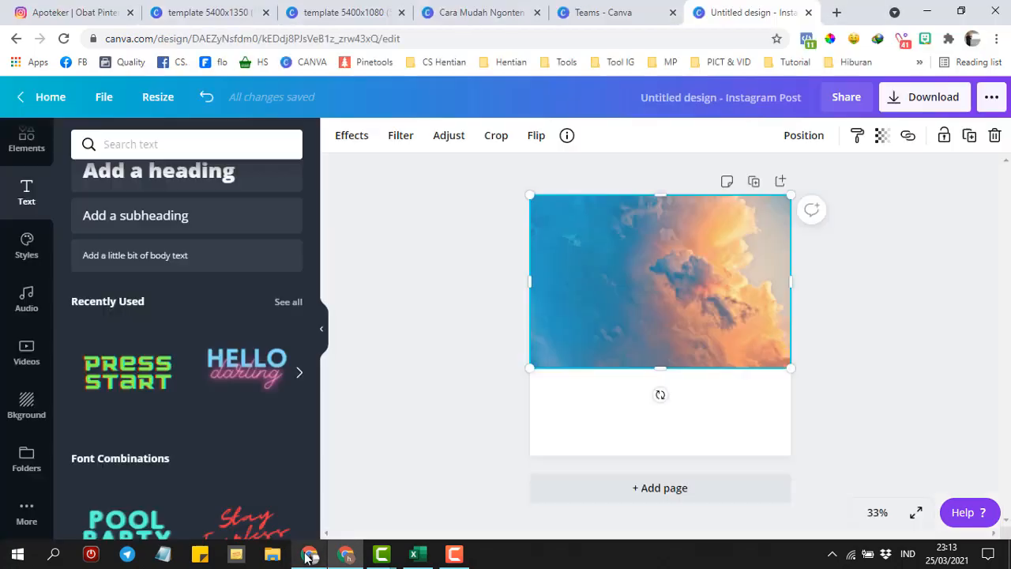
click(494, 10)
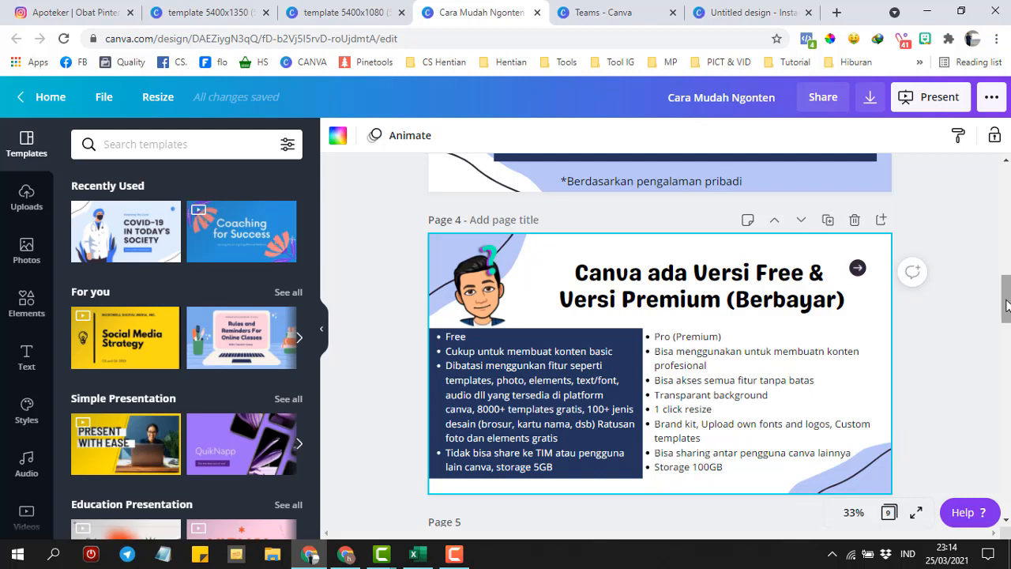
scroll(964, 380, down, 1)
click(914, 515)
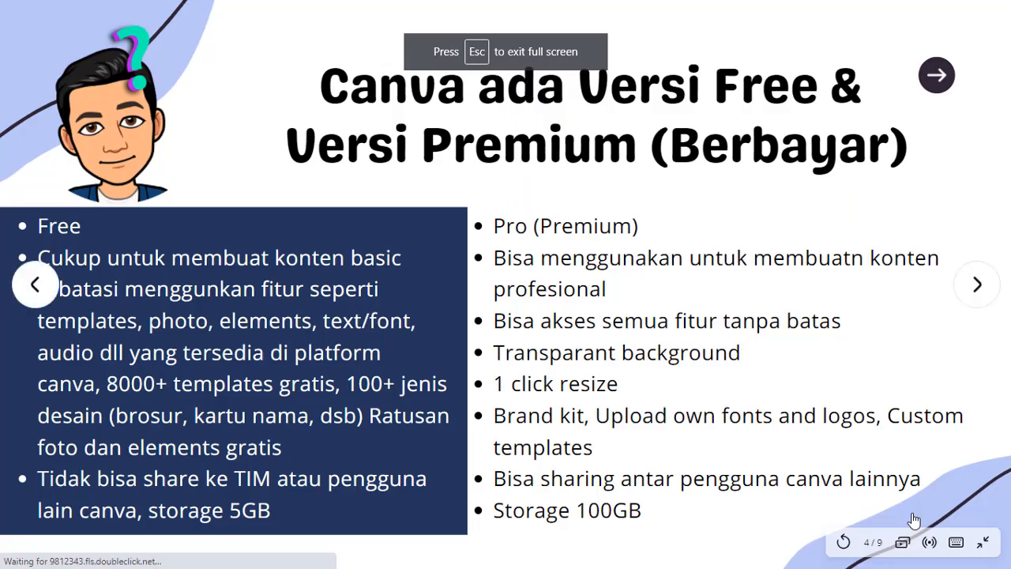
click(915, 519)
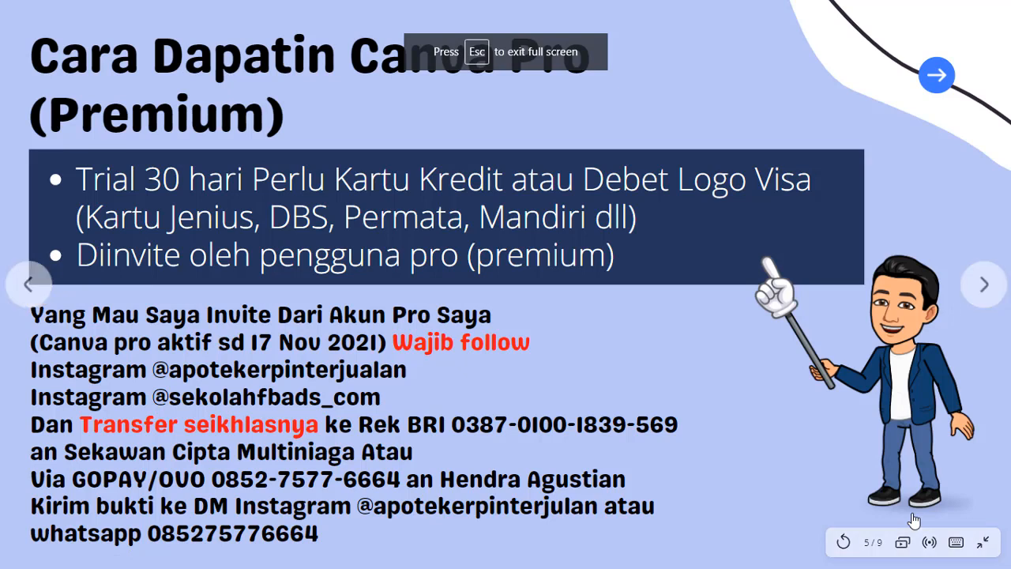
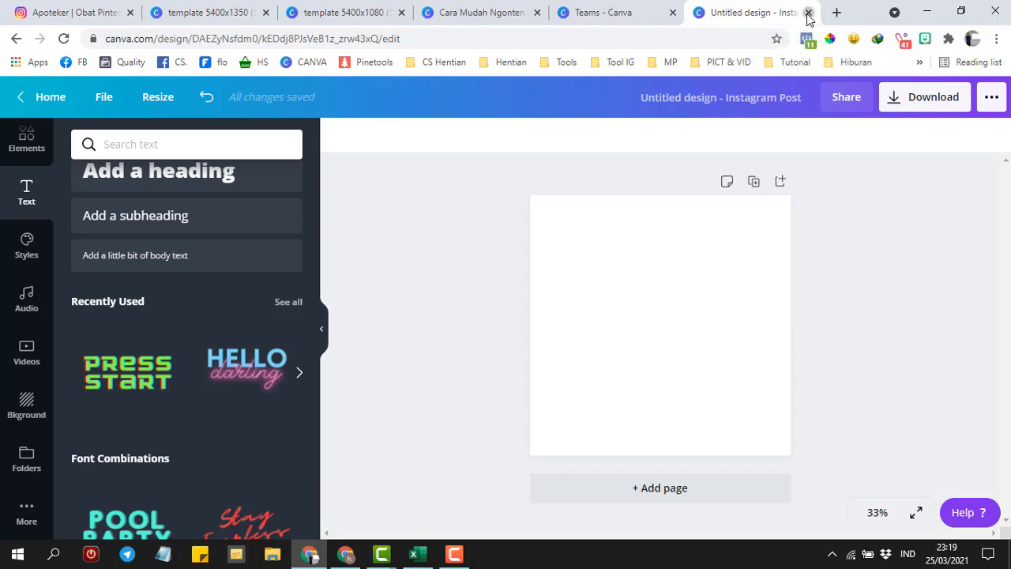
- Close the old blank design, then start a new blank Instagram Post from the Canva home page
click(678, 120)
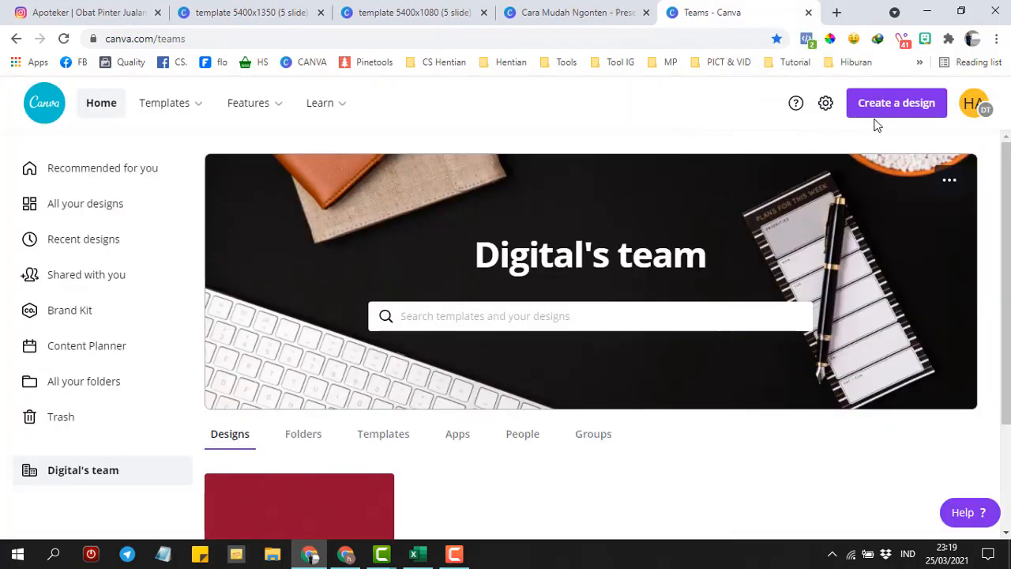
click(888, 112)
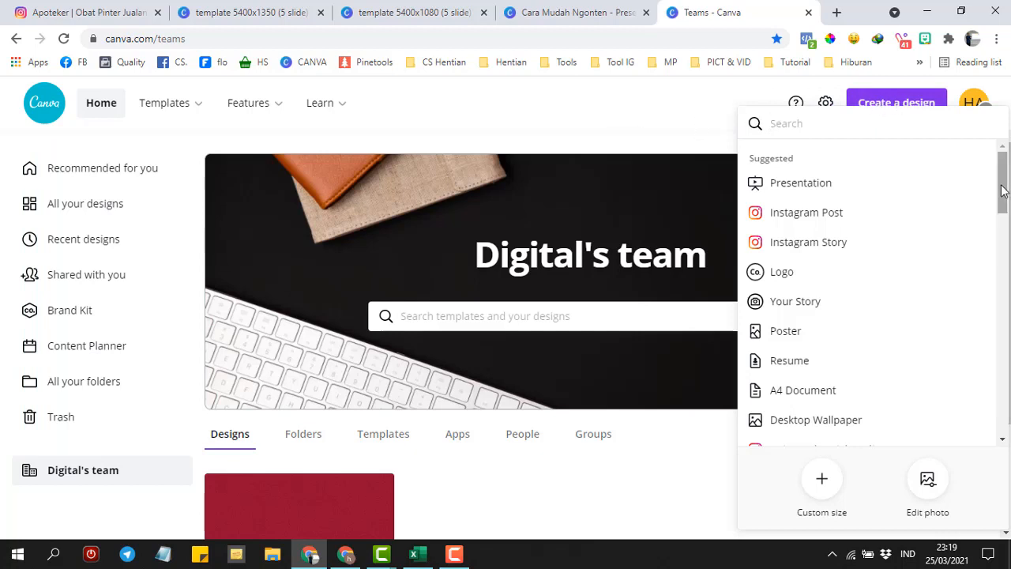
click(706, 108)
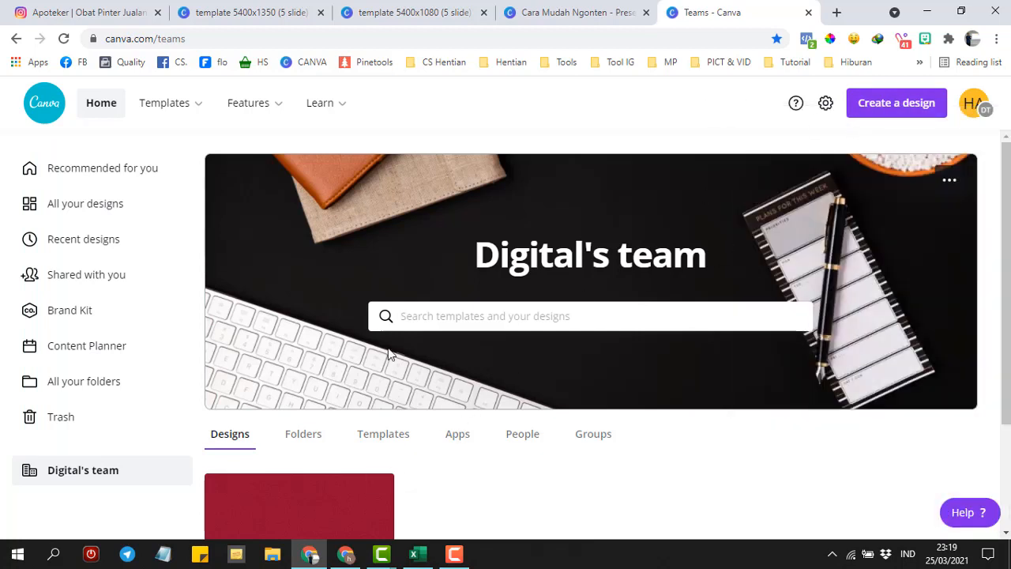
click(45, 111)
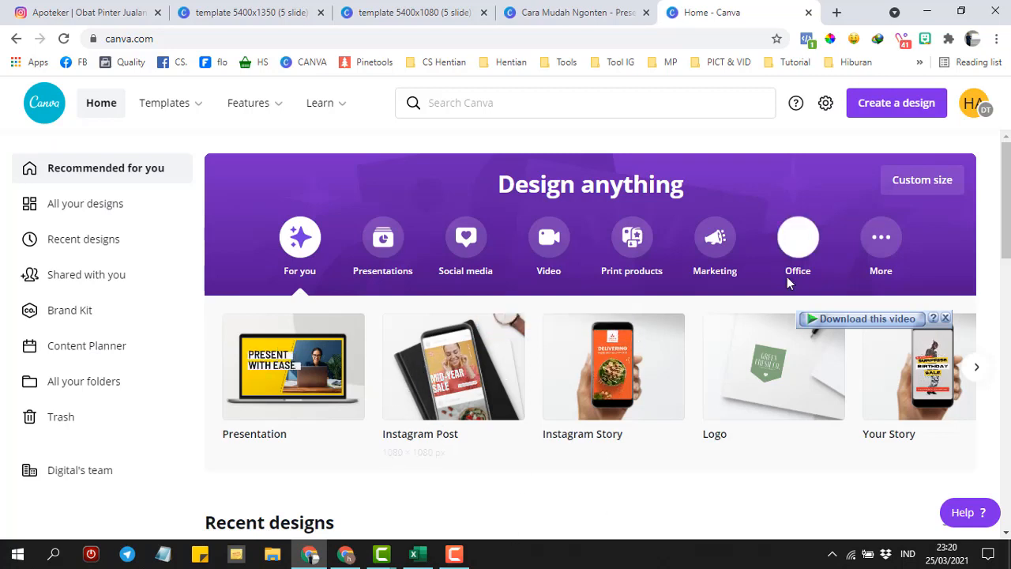
click(890, 111)
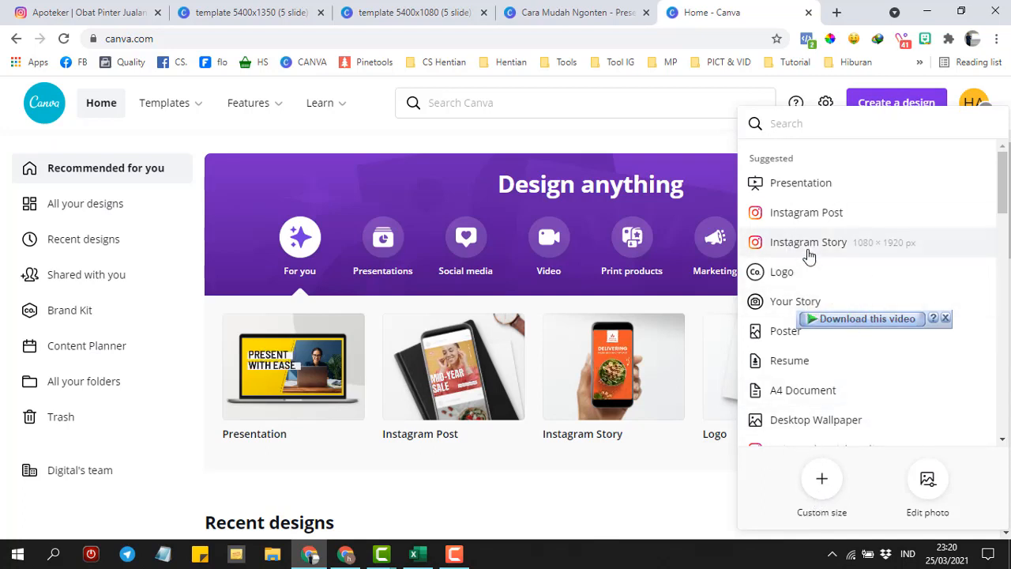
click(795, 224)
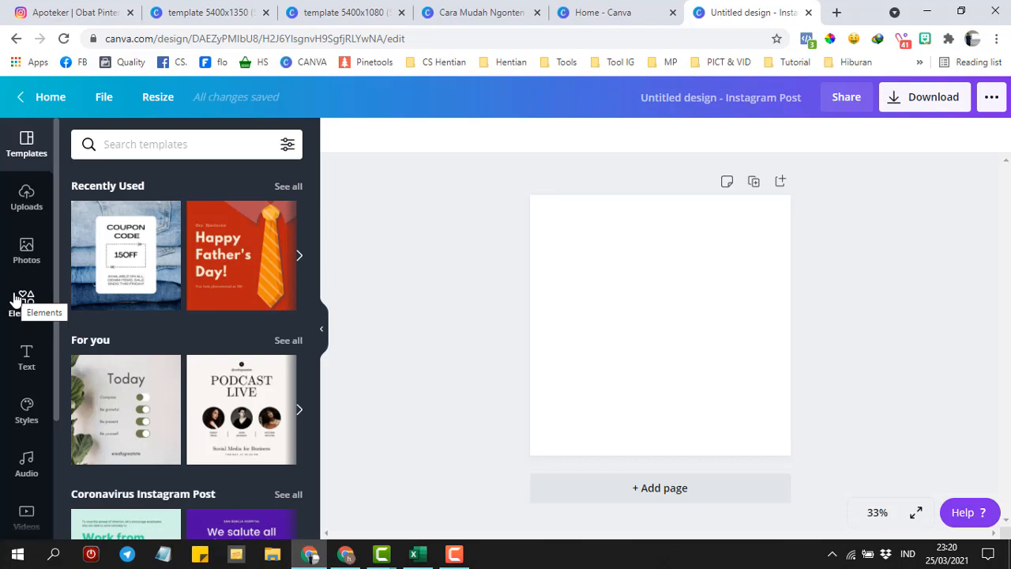
- Add a heading text box and change its font to Anton
click(27, 359)
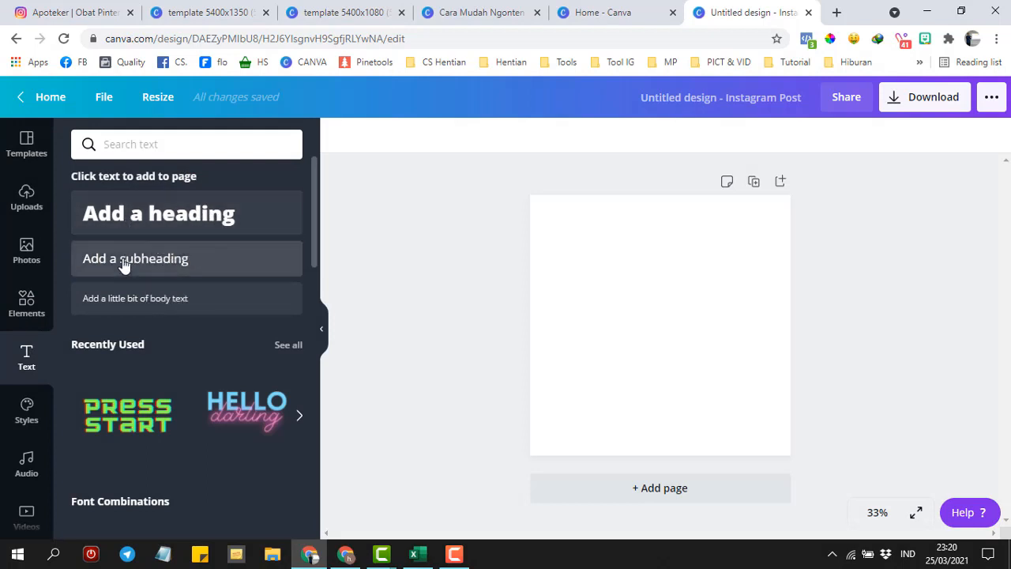
click(135, 219)
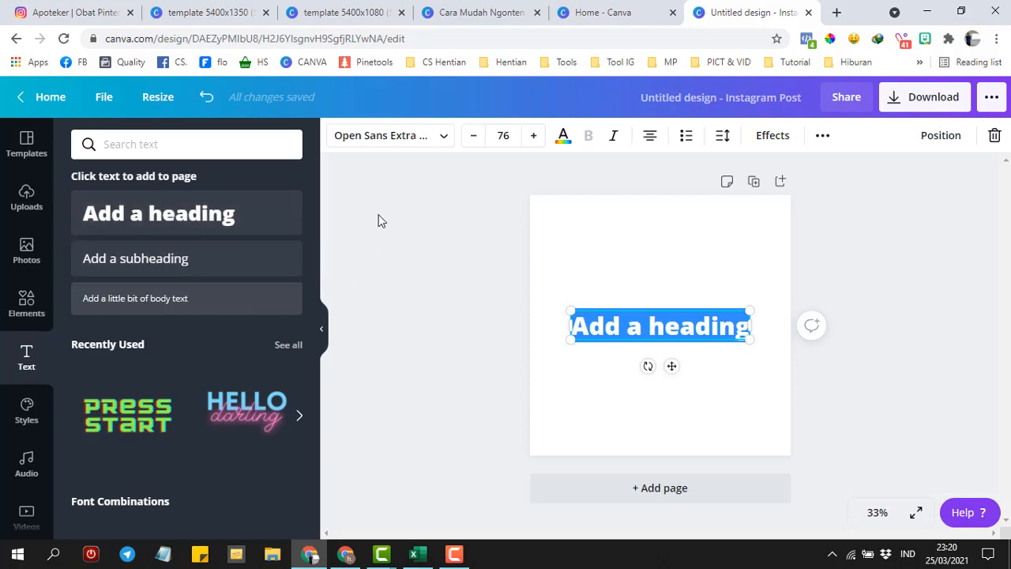
click(398, 147)
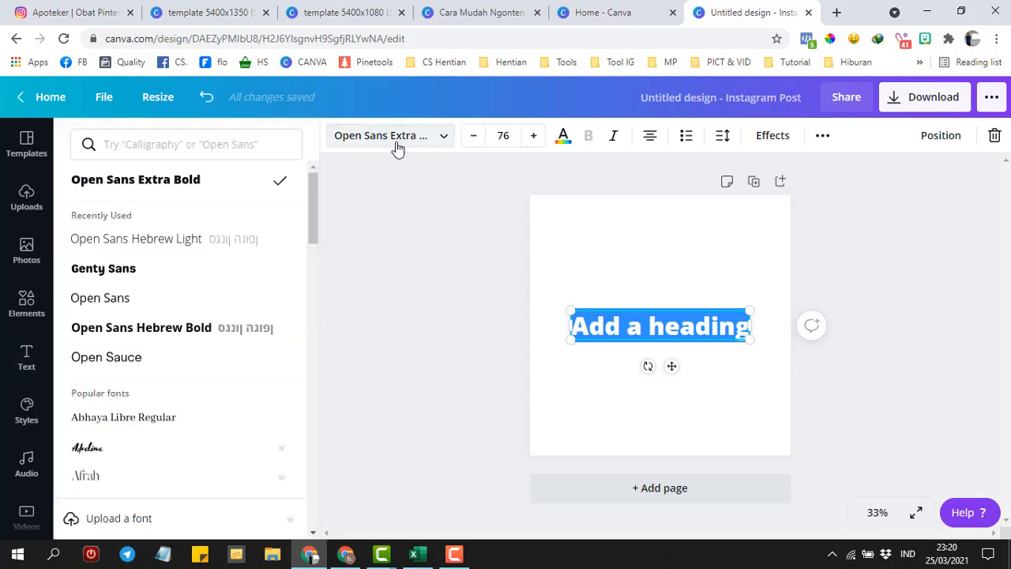
drag(309, 194, 310, 238)
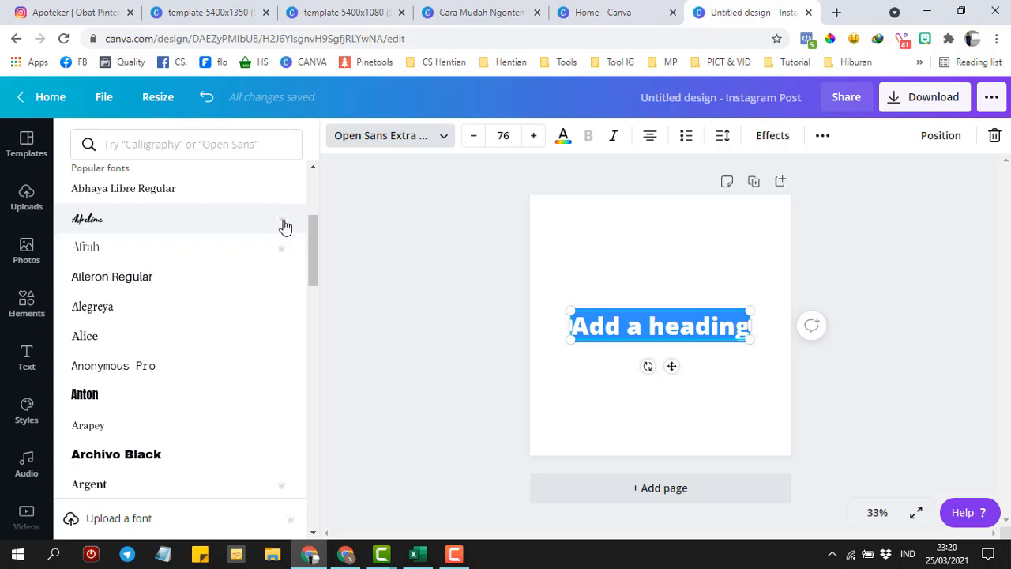
drag(315, 266, 118, 310)
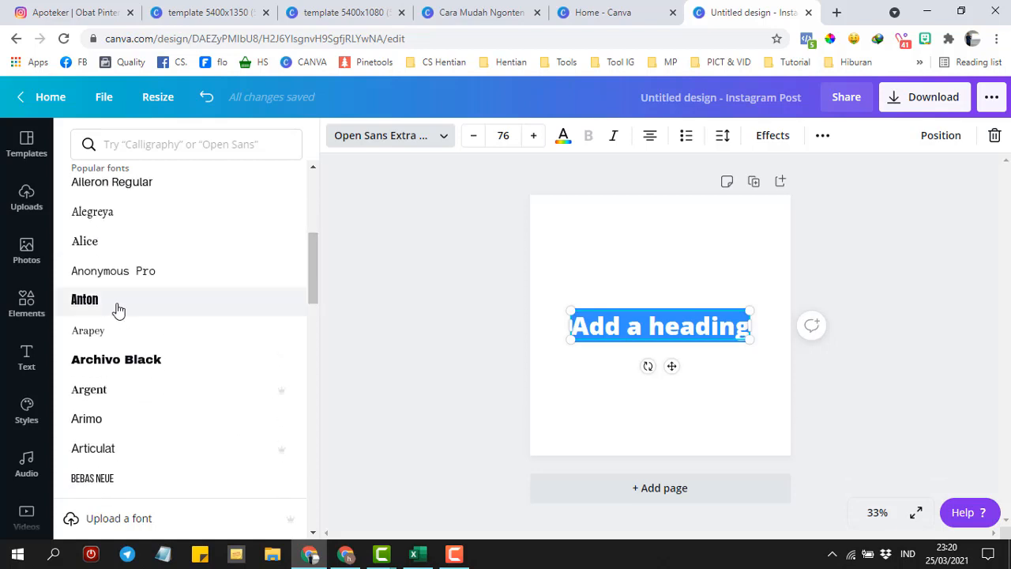
click(119, 309)
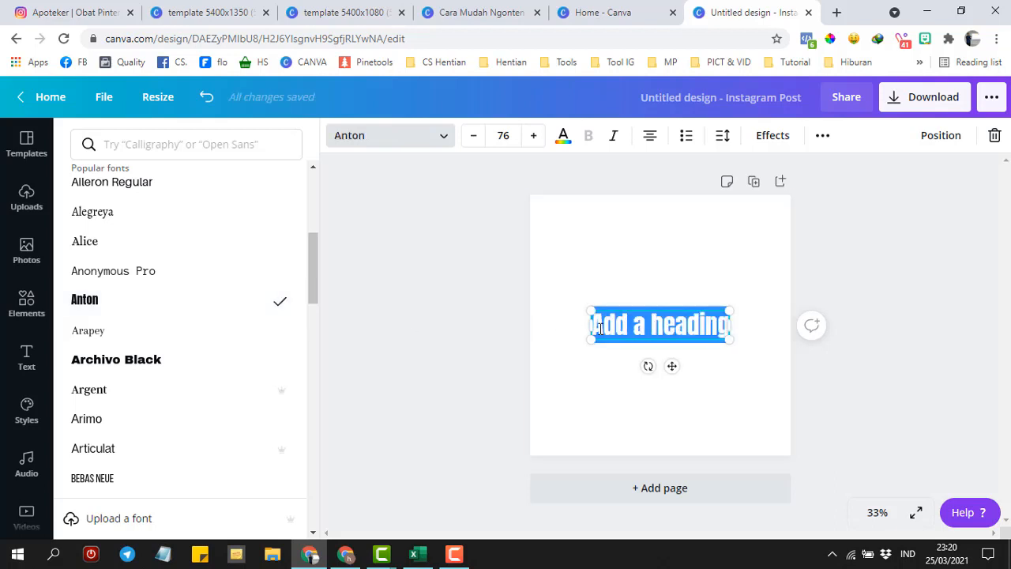
- Type 'Kenapa Harus Investasi?' split after Kenapa, left-align it, and move it to the top-left
text(Kenapa)
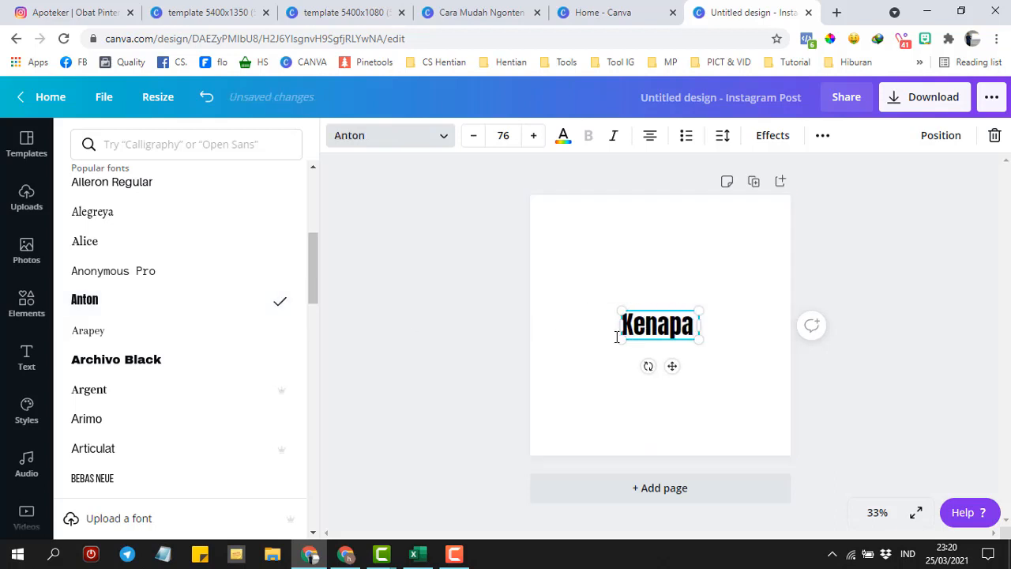
text( Harus In)
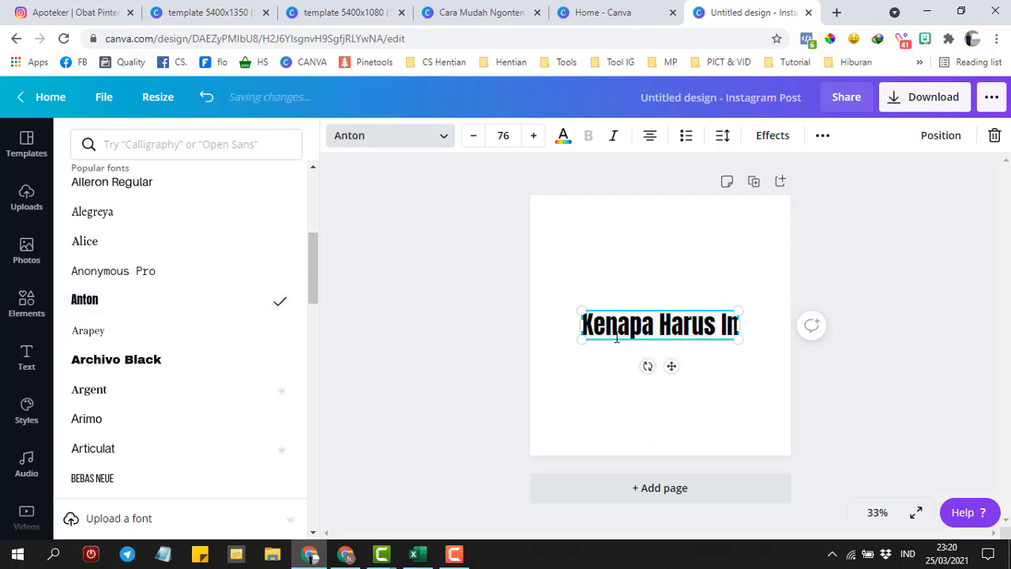
text(vestas)
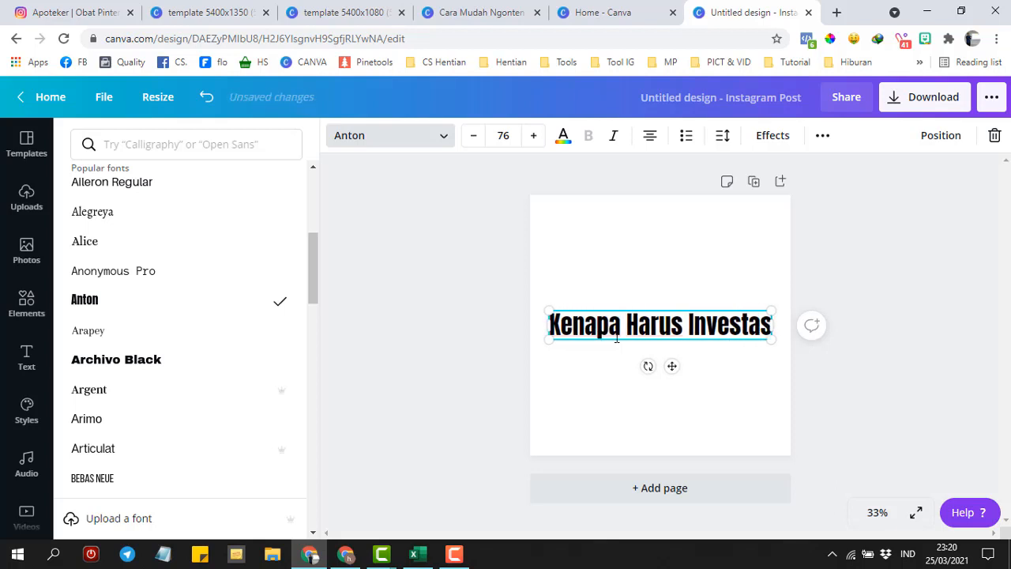
text(i?)
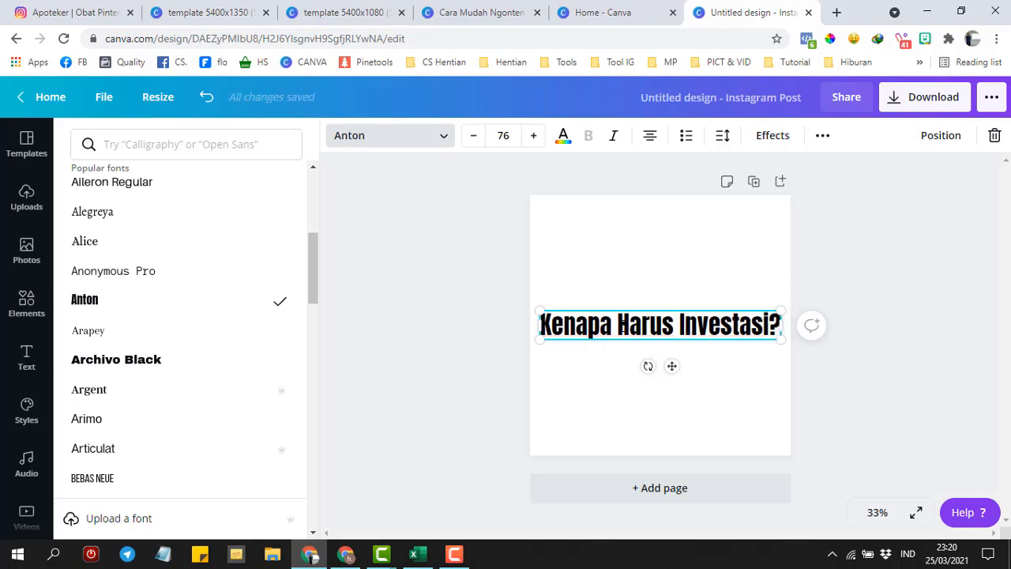
click(621, 325)
key(Return)
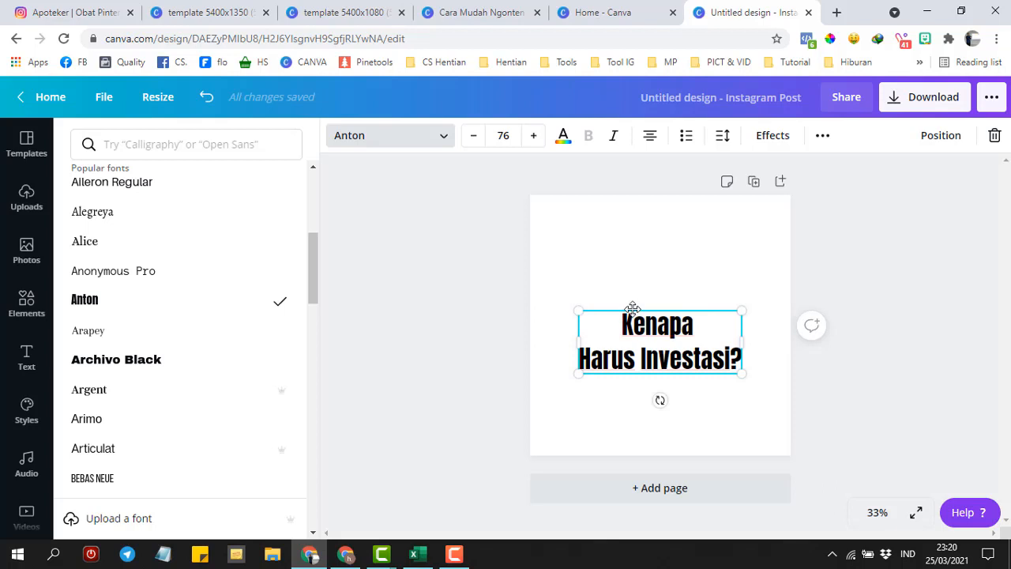
key(ctrl+a)
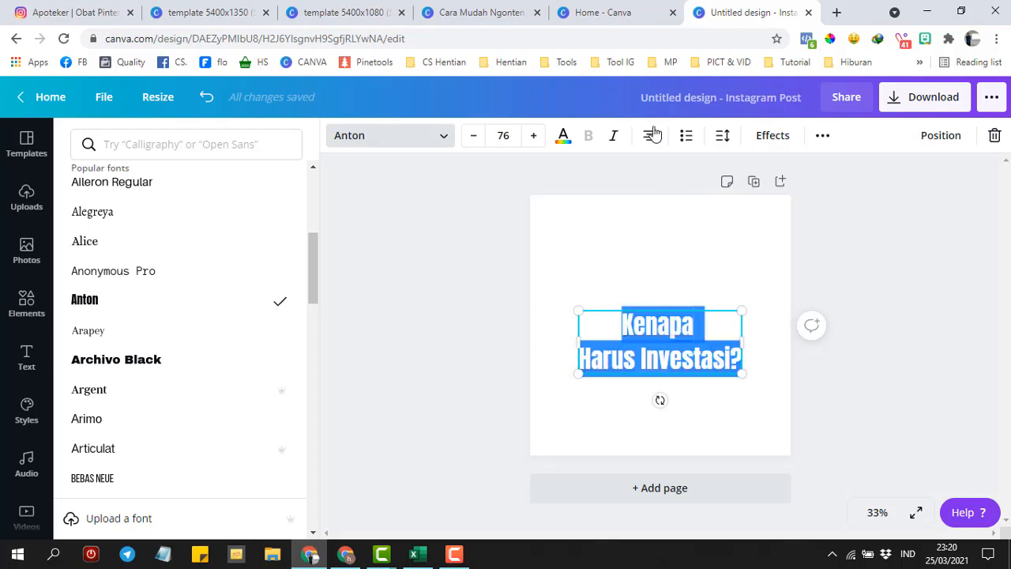
click(649, 136)
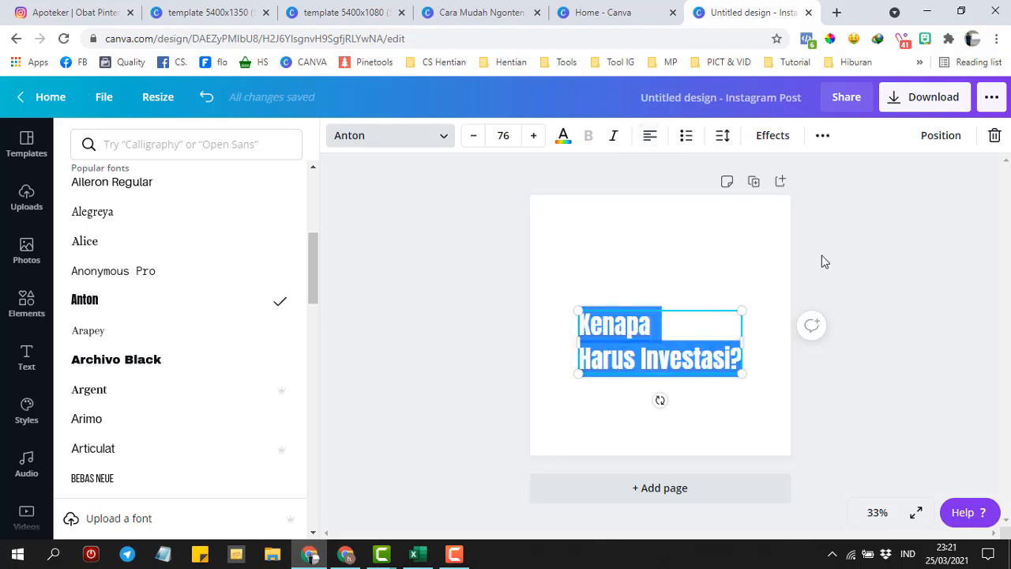
key(Escape)
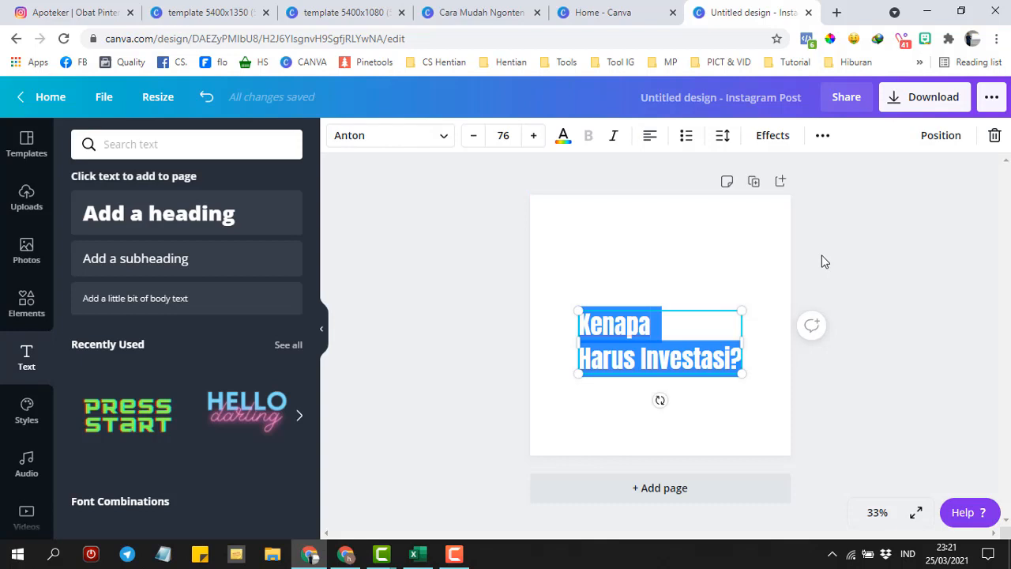
click(818, 257)
drag(657, 339, 630, 250)
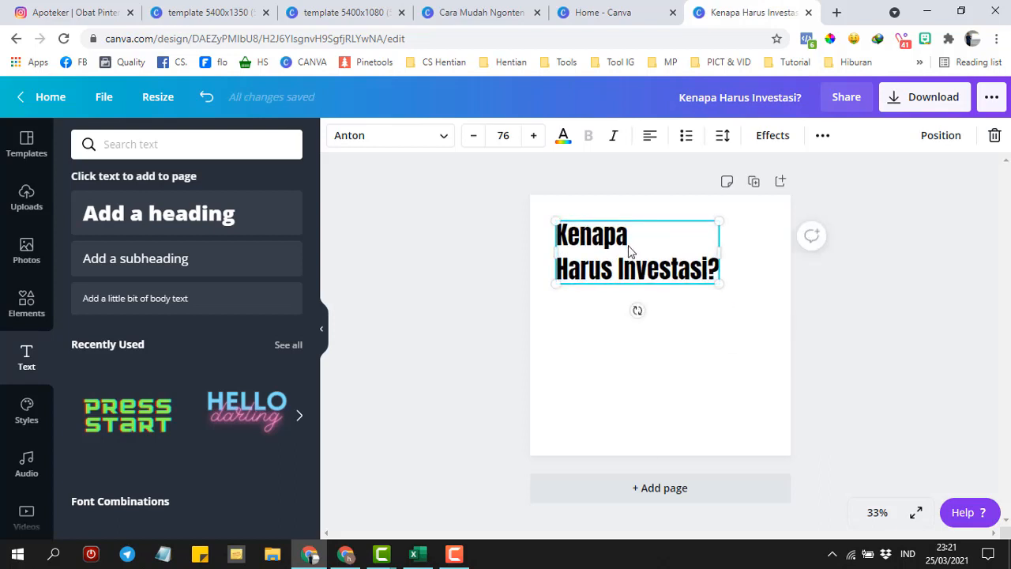
click(605, 325)
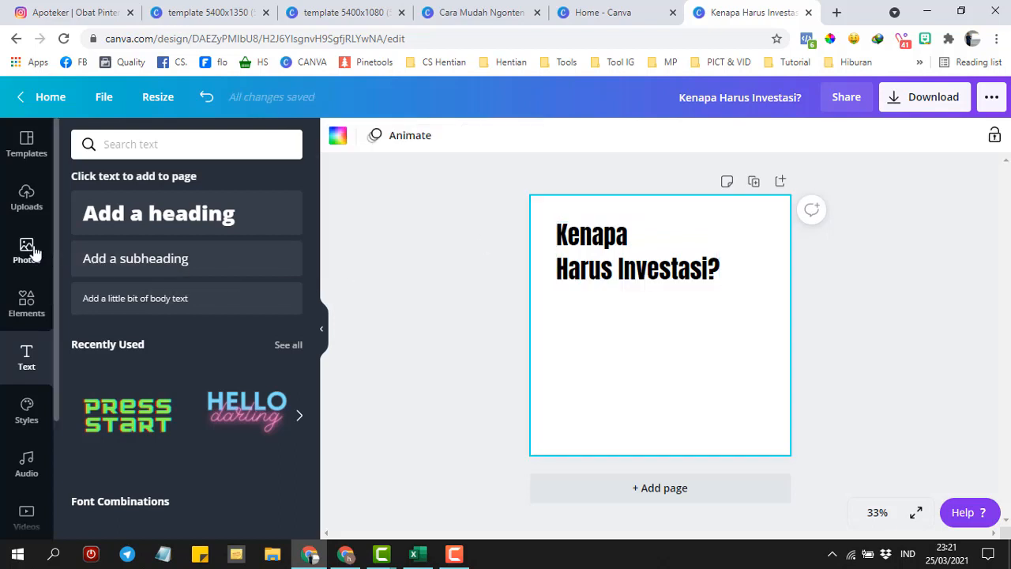
- Search photos for 'invest' and stretch the INVEST wooden-blocks photo to fill the page
click(24, 252)
click(169, 146)
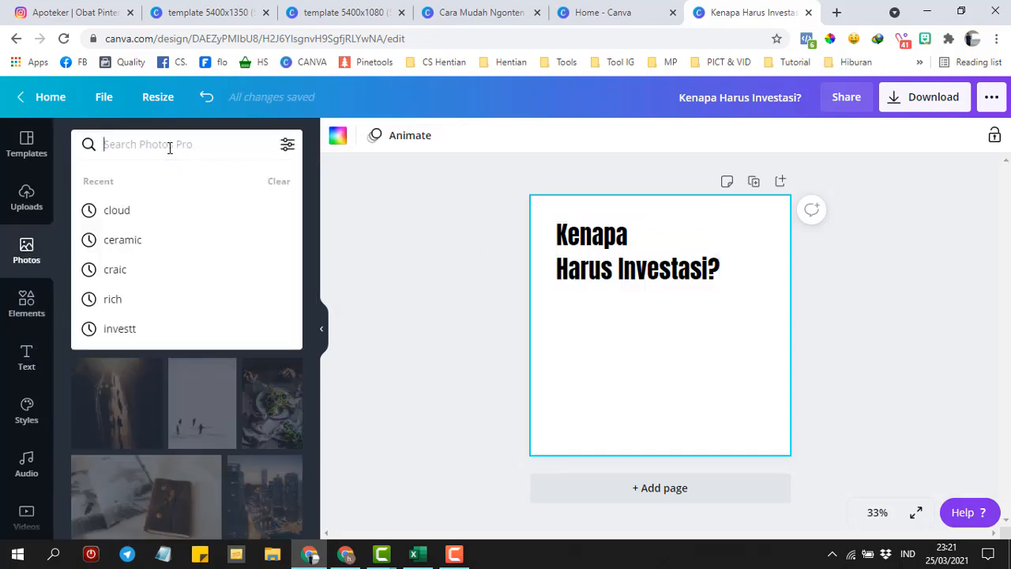
text(investas)
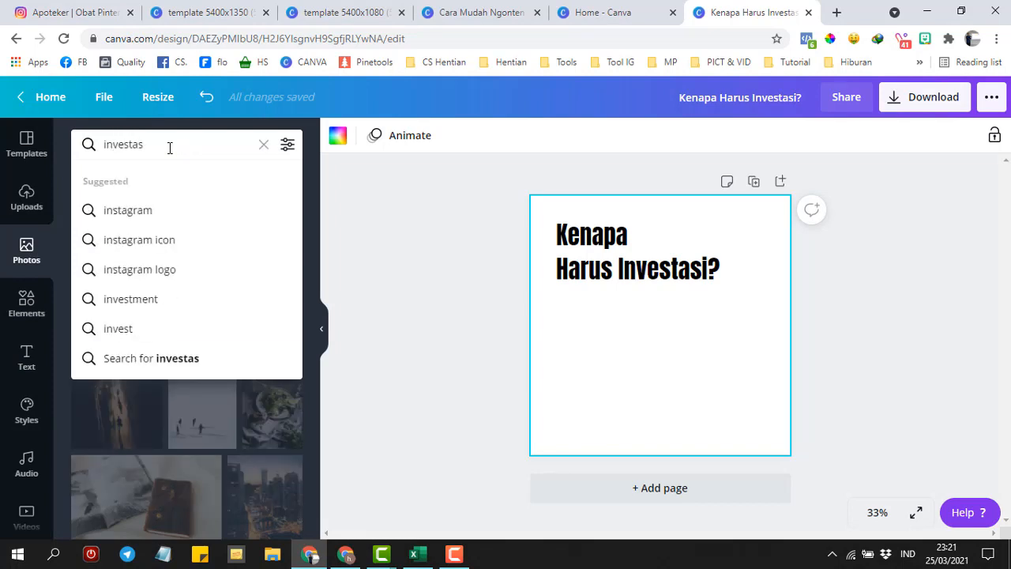
key(BackSpace)
key(BackSpace)
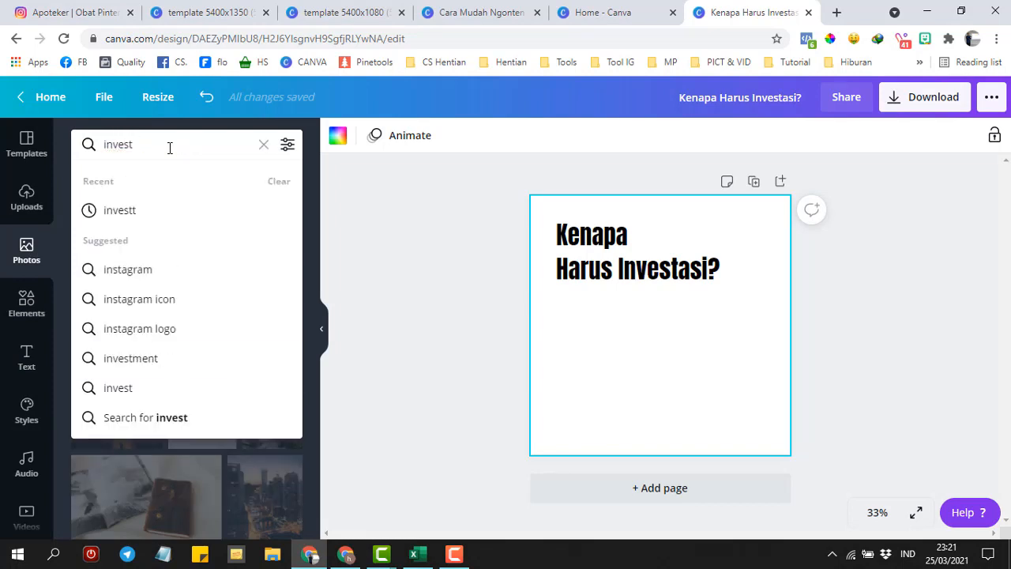
key(Return)
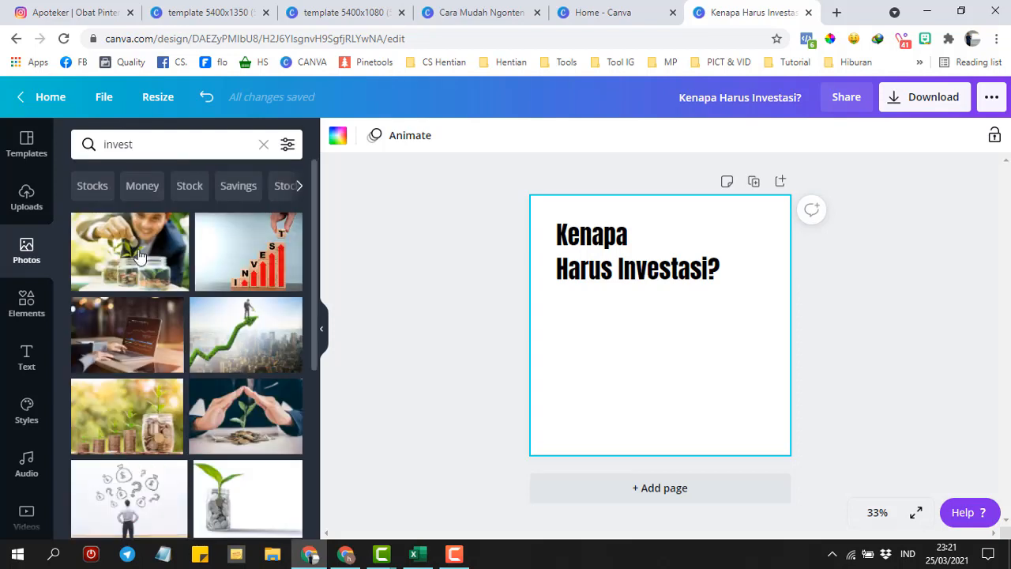
click(232, 260)
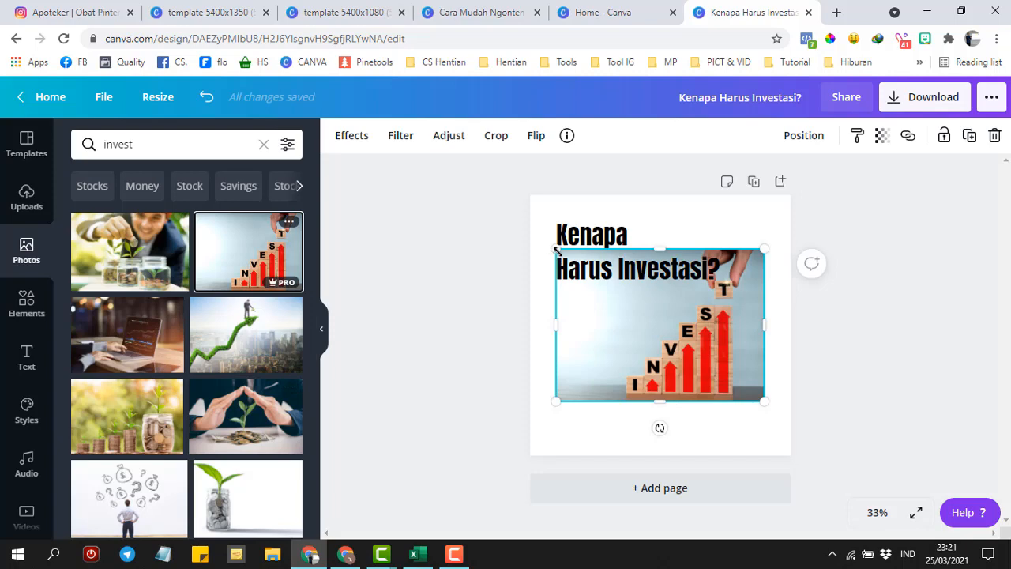
drag(557, 252, 508, 169)
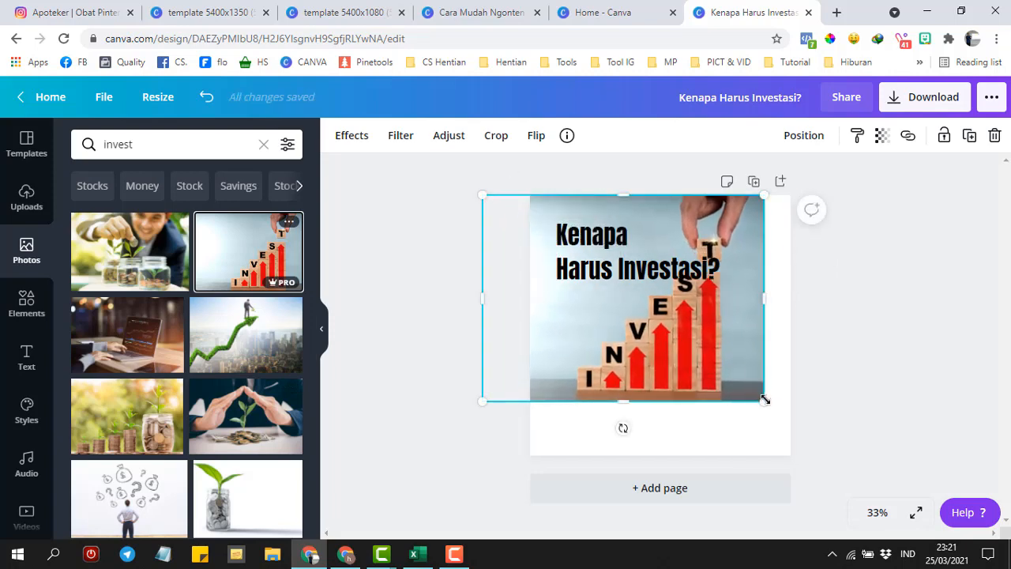
drag(765, 400, 835, 469)
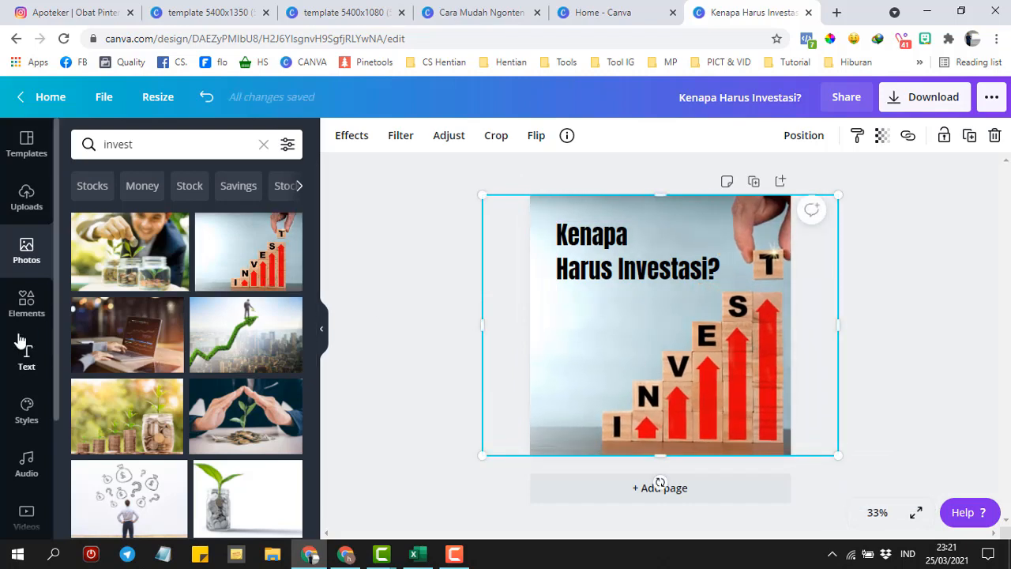
click(25, 304)
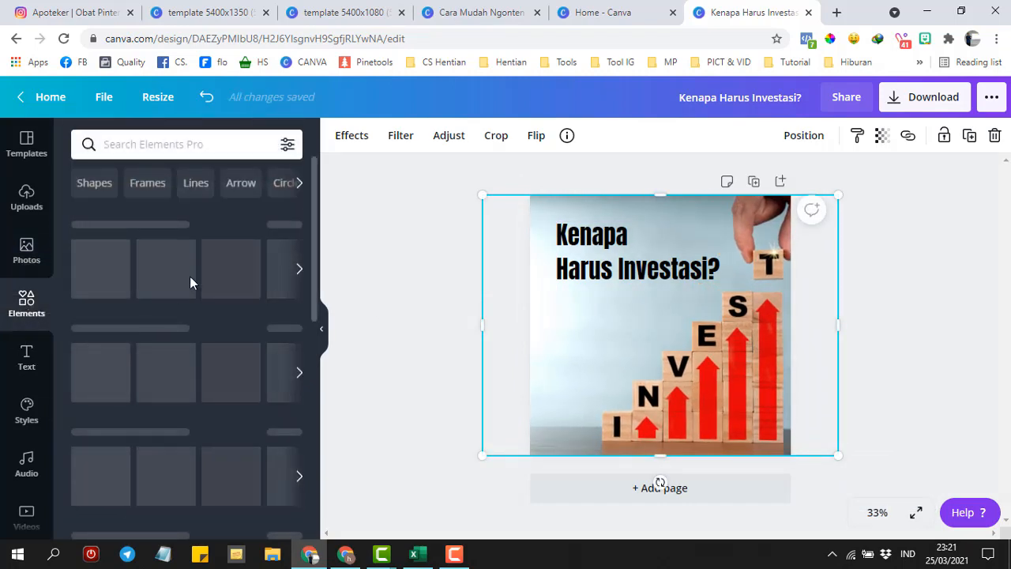
- Search elements for 'mon', discard the hands graphic, and add a small gold coins stack at left
click(165, 145)
text(money)
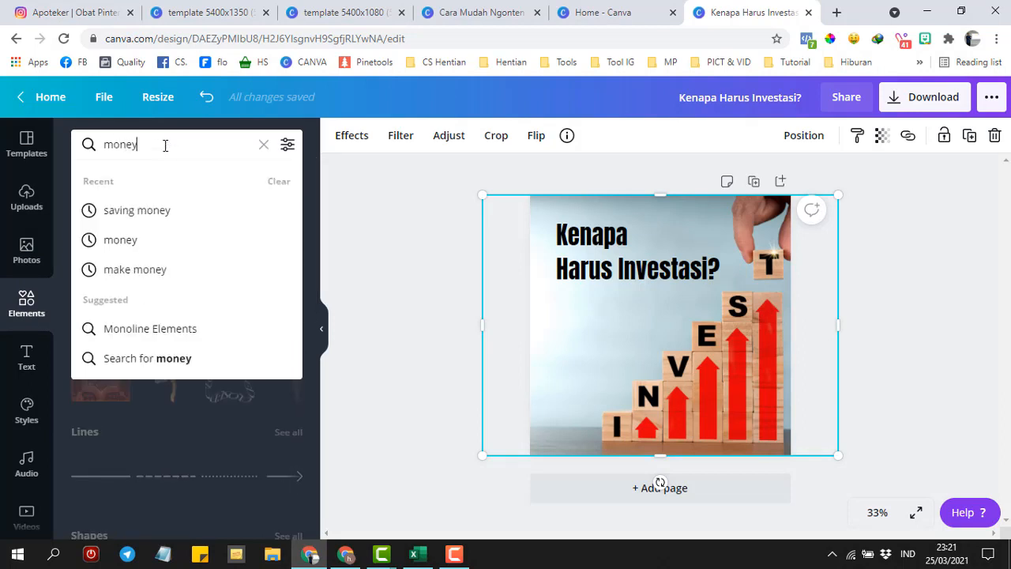
key(Return)
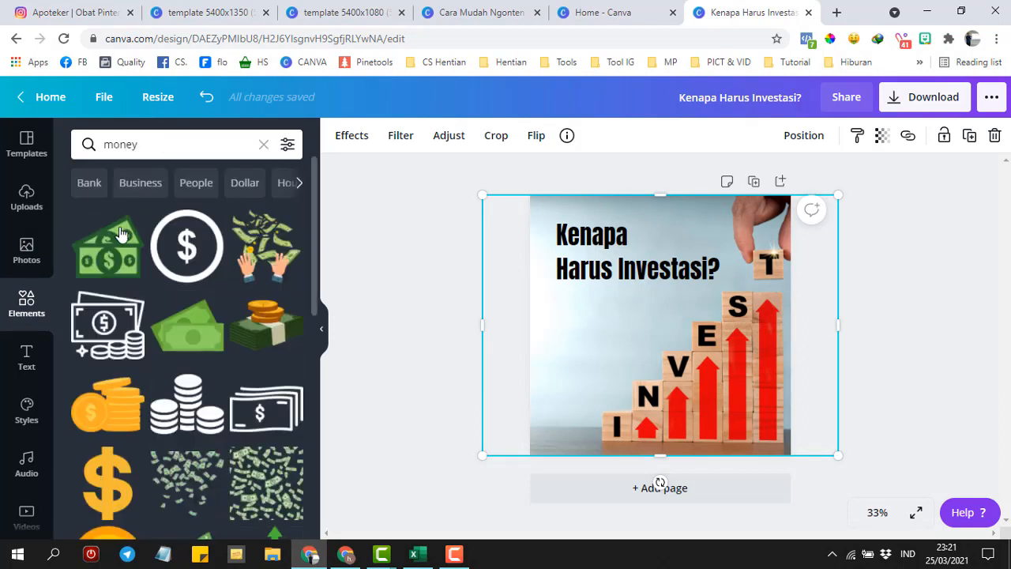
click(261, 251)
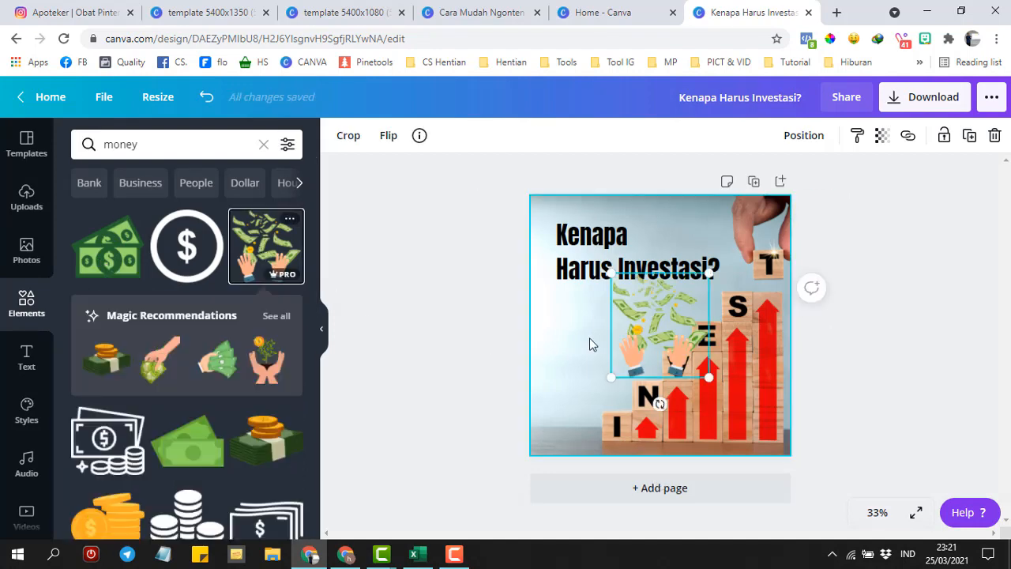
drag(582, 345, 562, 371)
key(Delete)
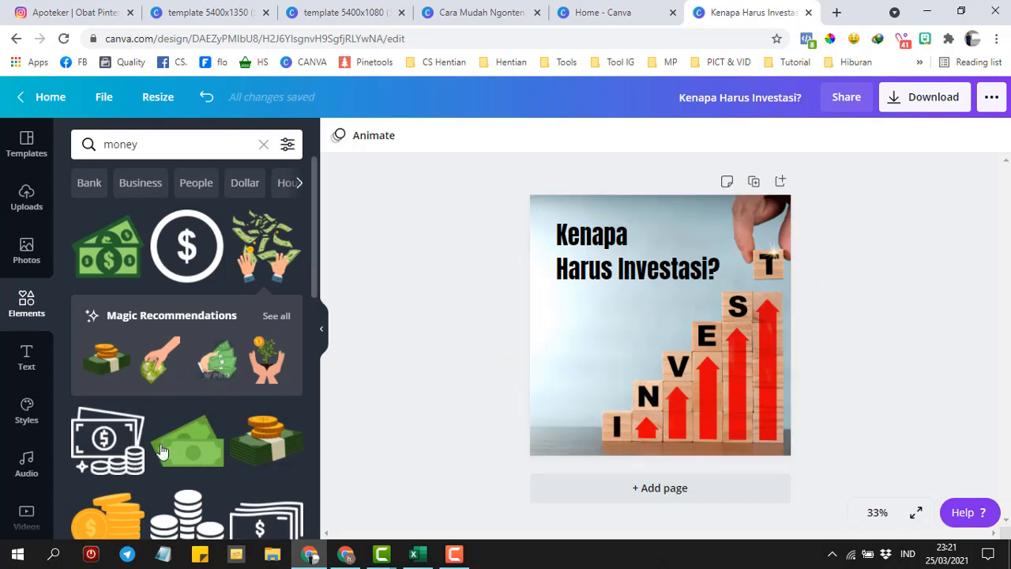
click(117, 506)
drag(669, 329, 600, 341)
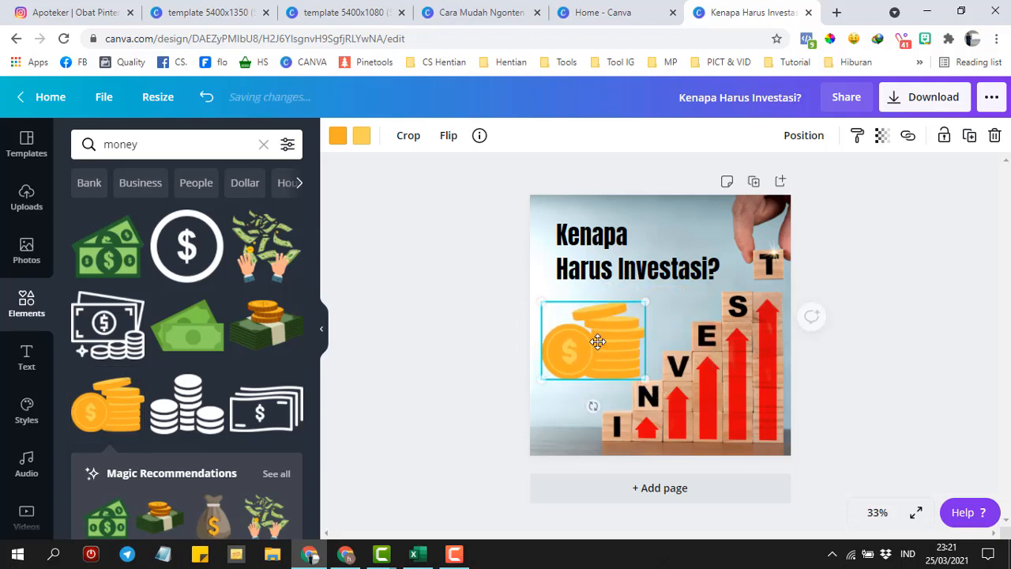
drag(641, 376, 622, 361)
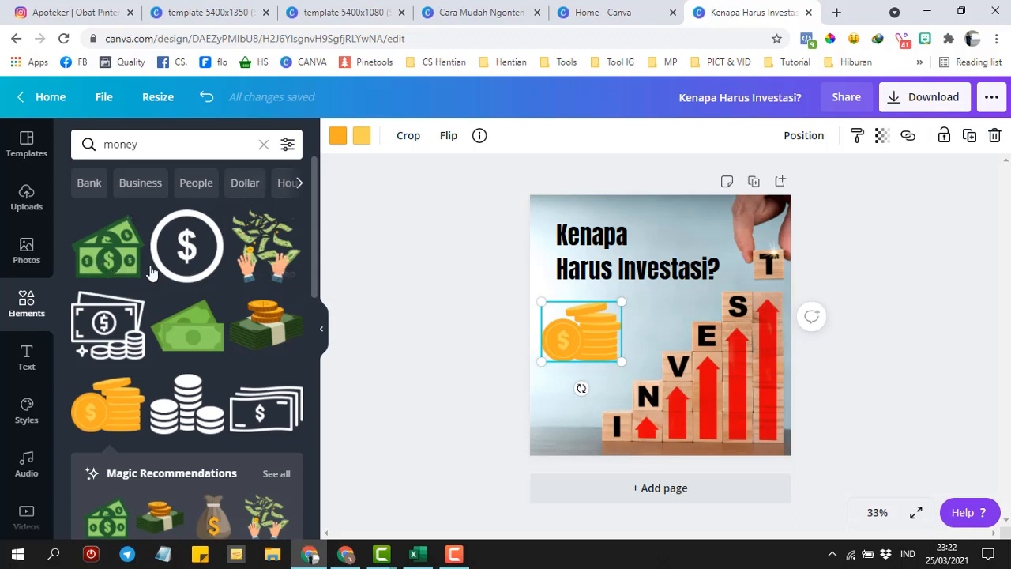
click(287, 146)
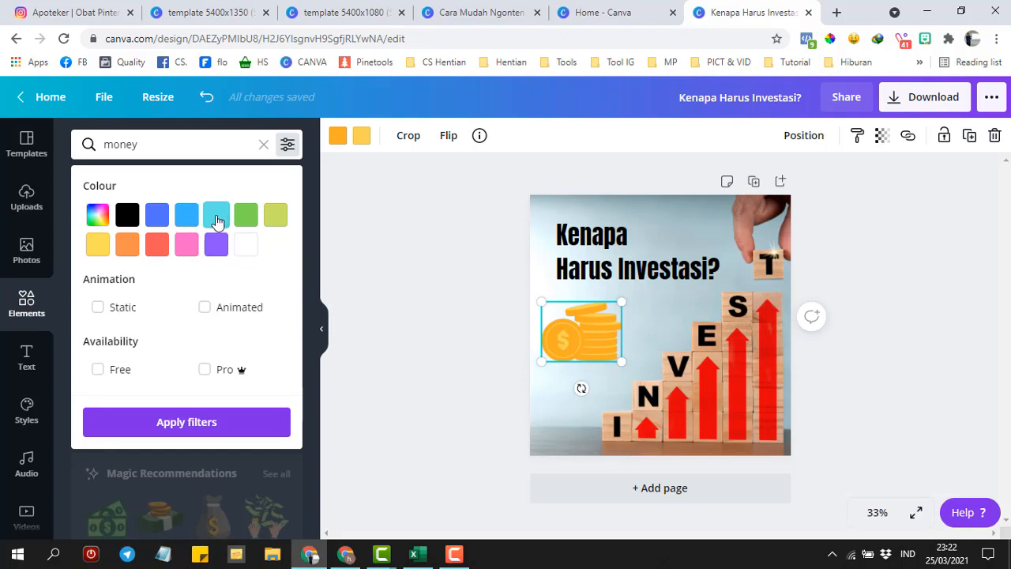
click(216, 221)
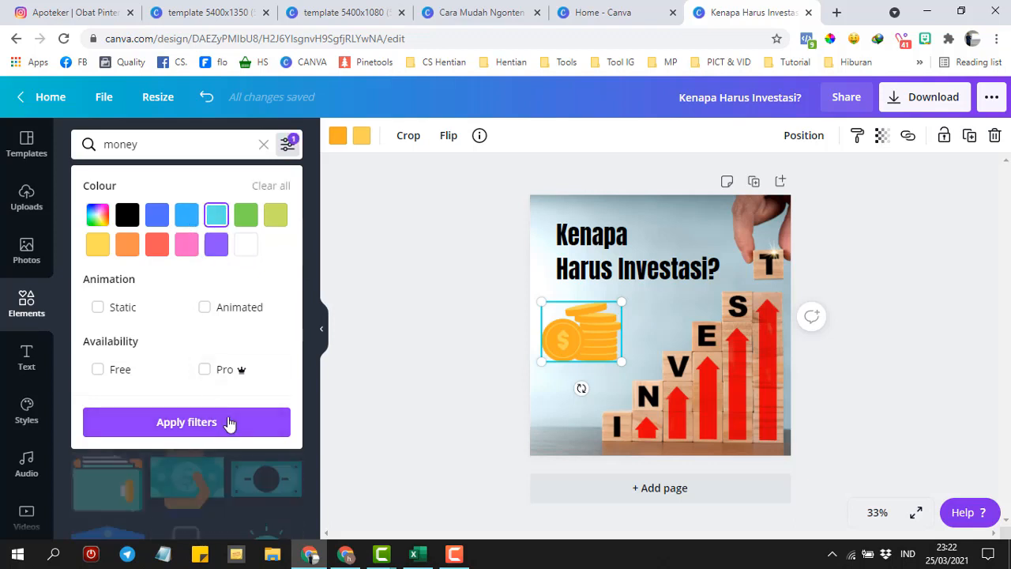
click(228, 422)
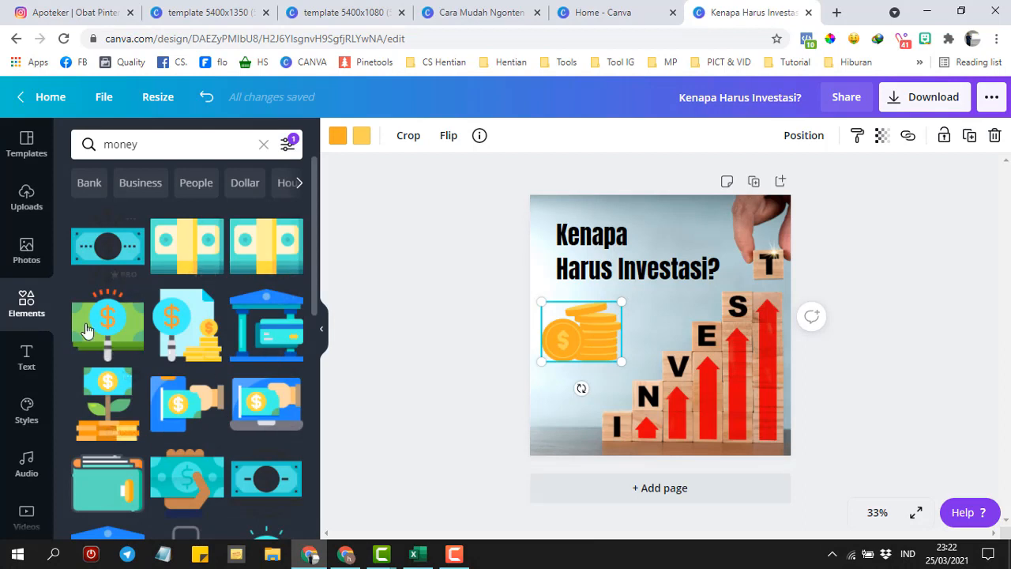
click(289, 145)
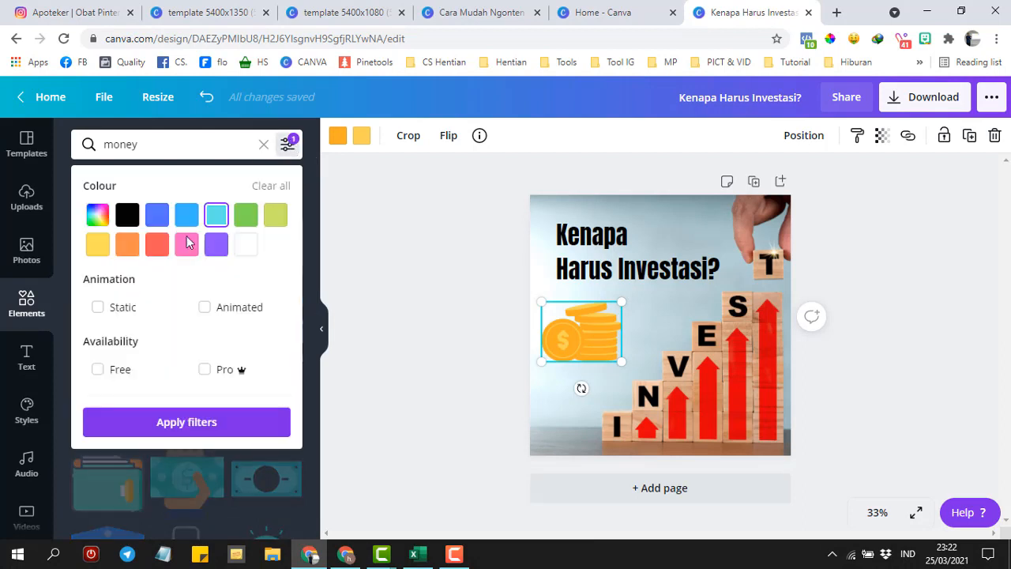
click(271, 189)
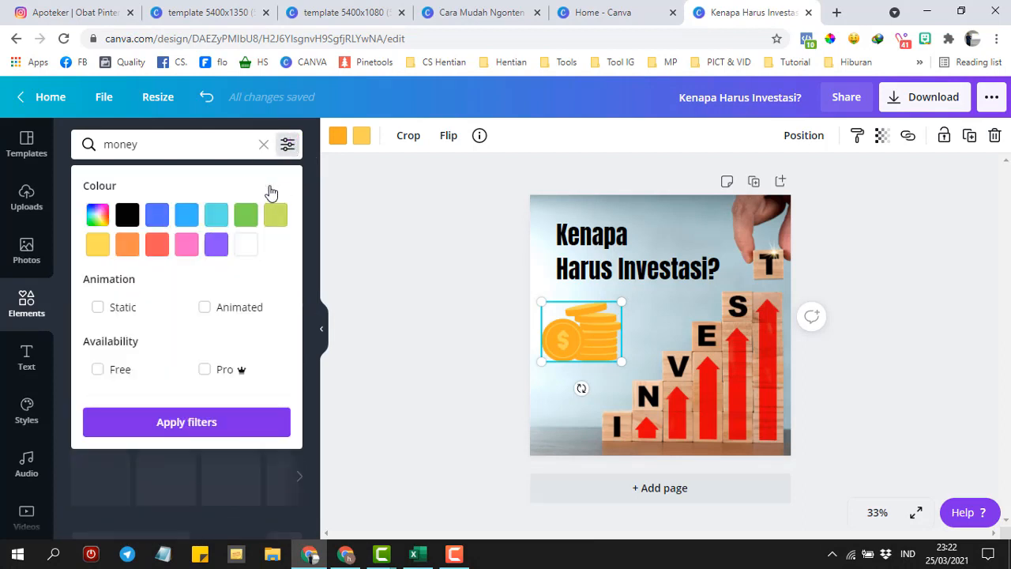
click(287, 146)
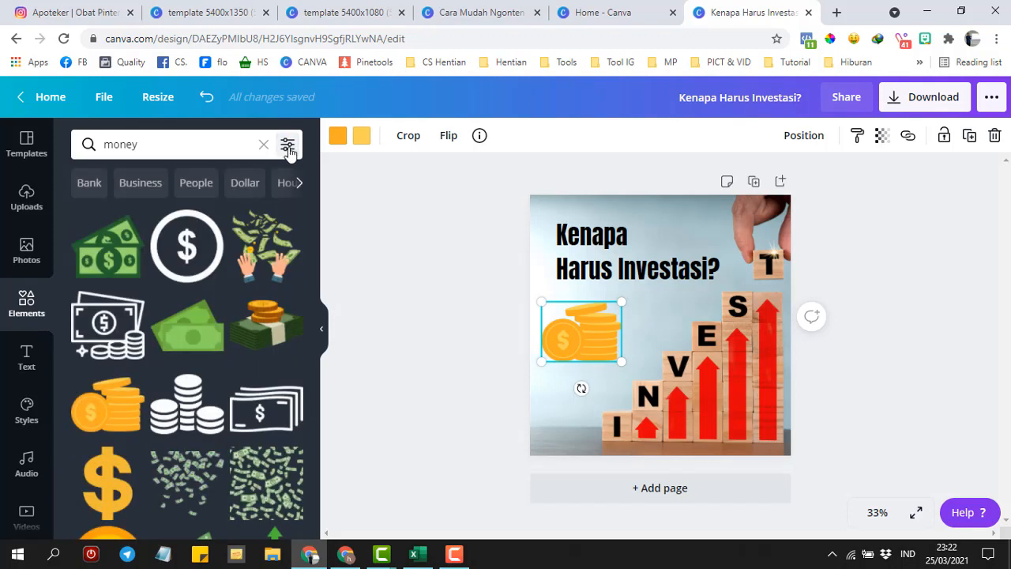
click(425, 312)
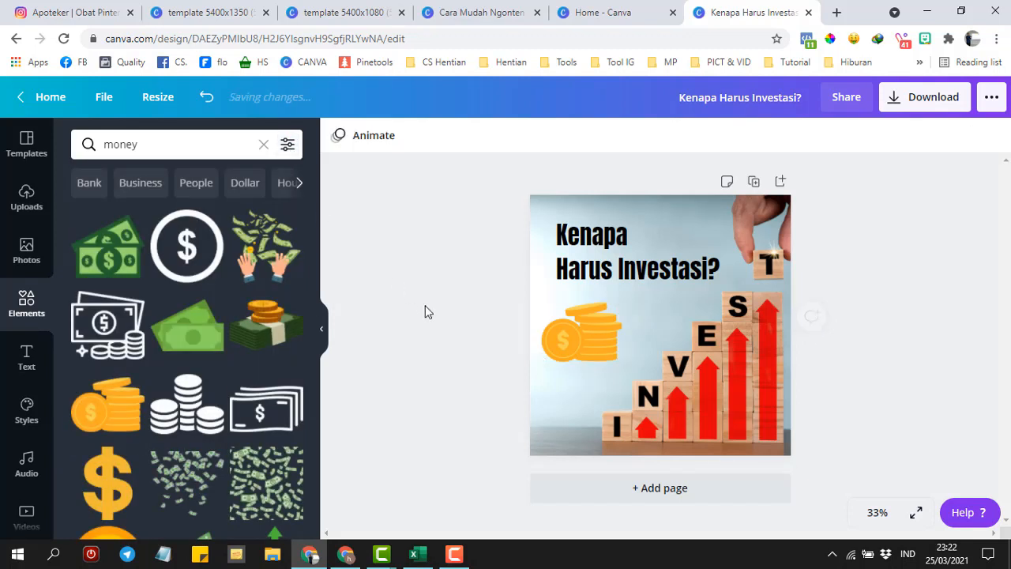
click(472, 12)
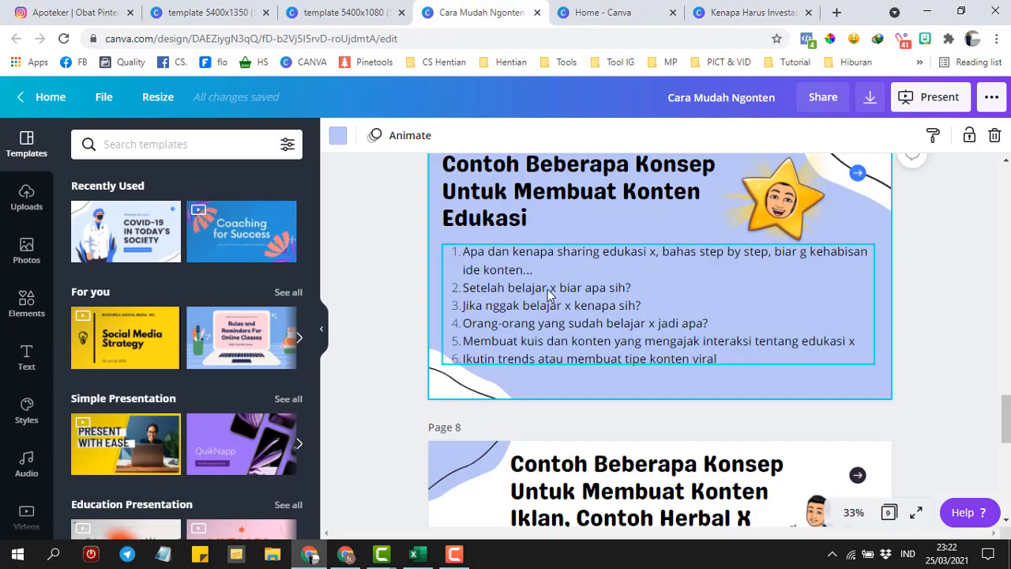
click(721, 13)
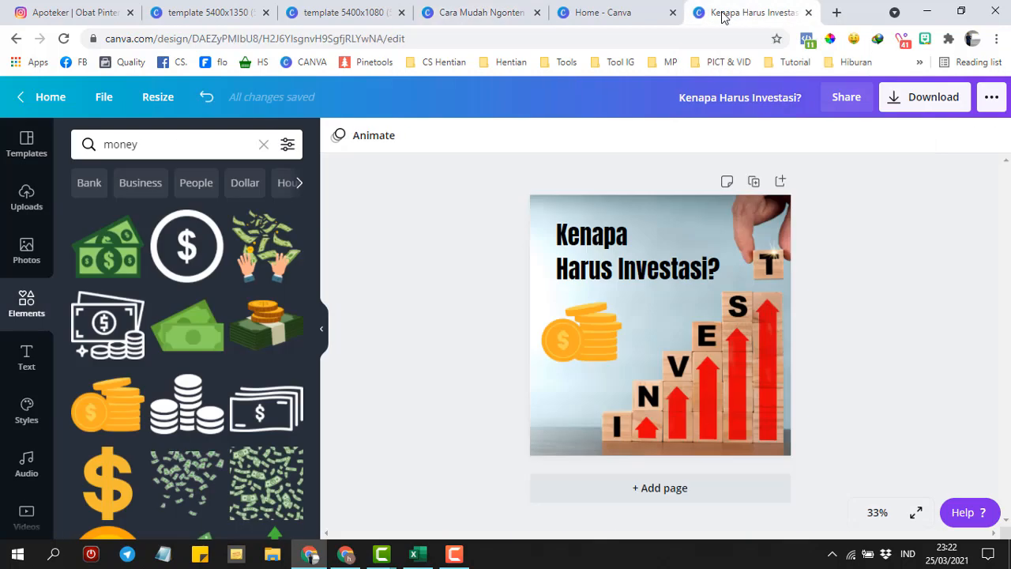
- Duplicate the post to page 2, retitle it 'Investasi Biar / Pensiun Kaya Raya', and delete its photo
click(754, 183)
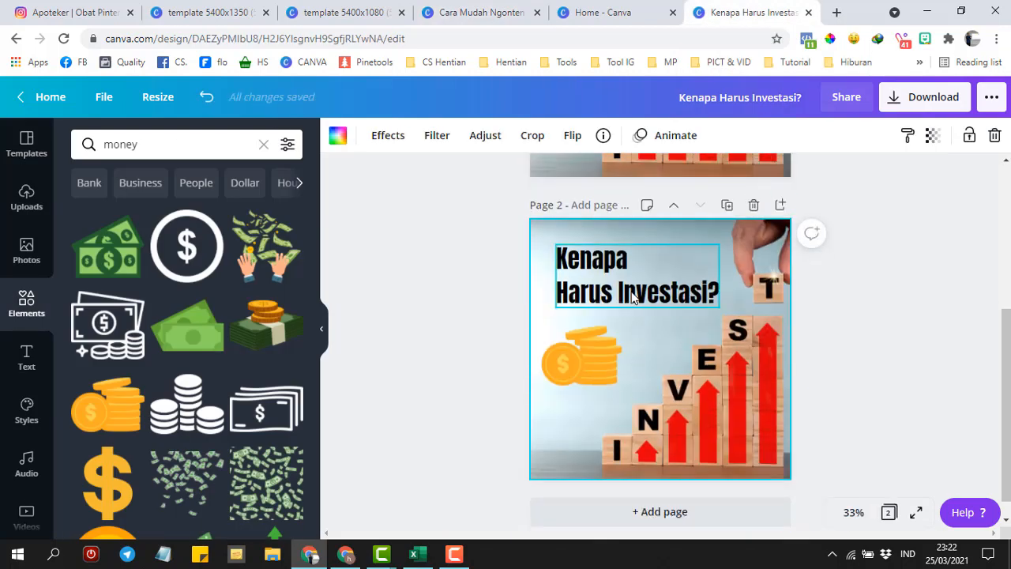
click(632, 297)
click(632, 296)
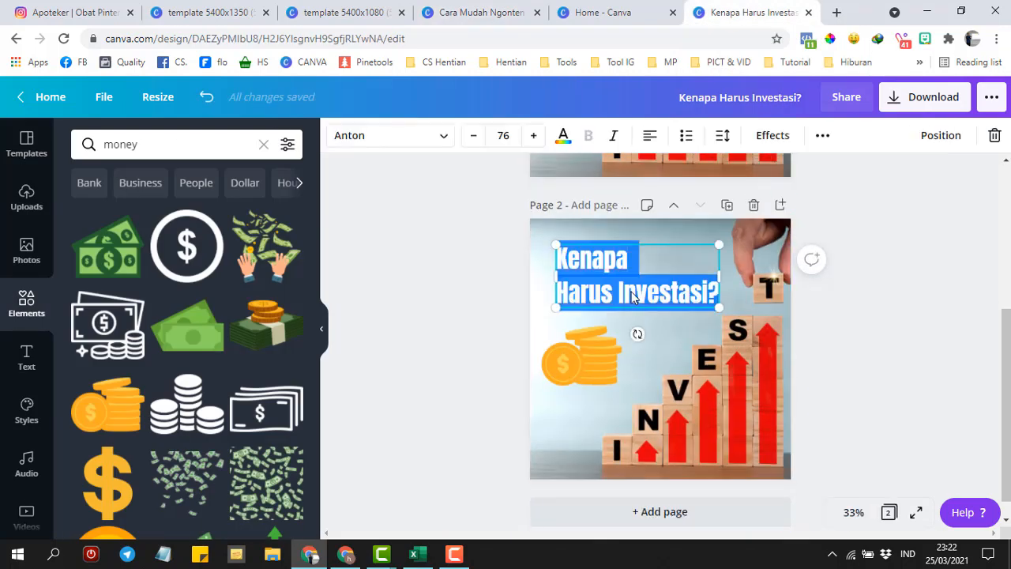
text(Invest)
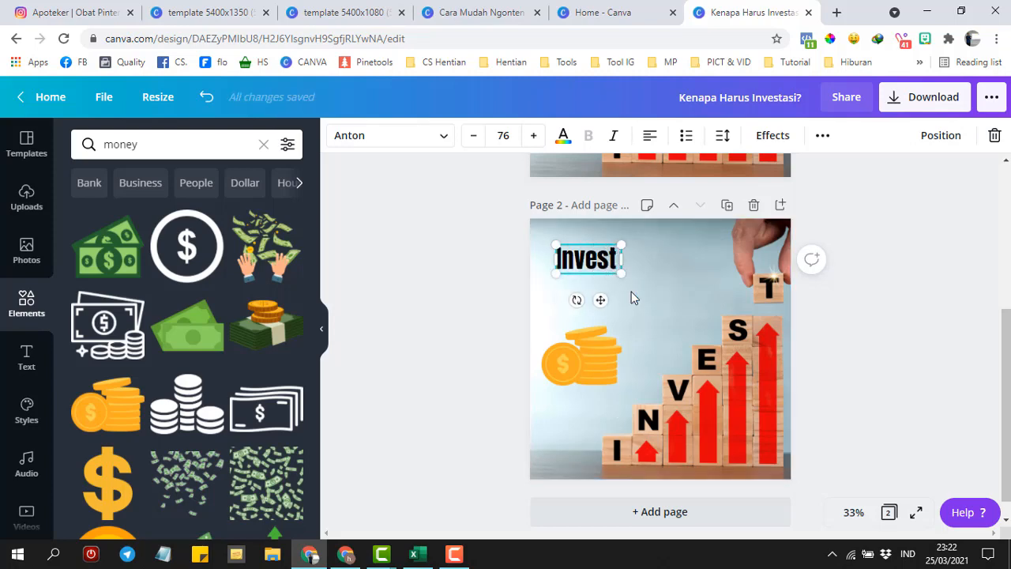
text(asi)
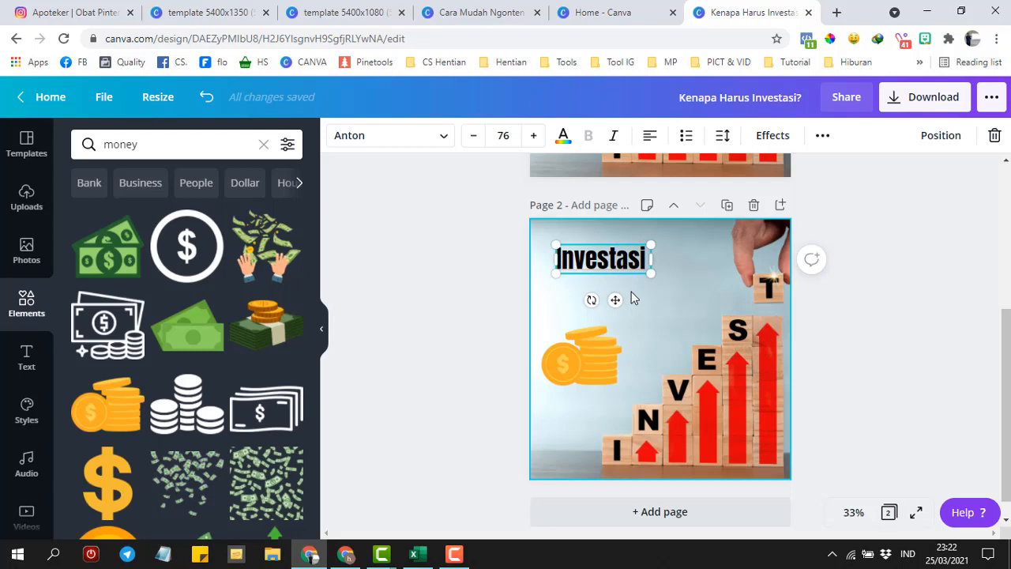
text( Biar Tua Pe)
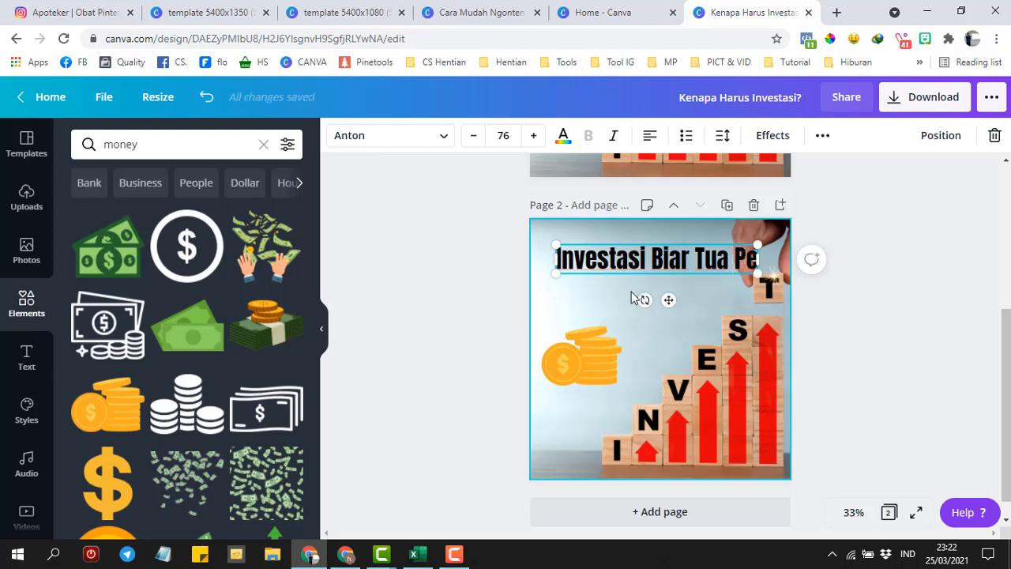
key(BackSpace)
key(BackSpace)
key(BackSpace)
key(BackSpace)
key(Return)
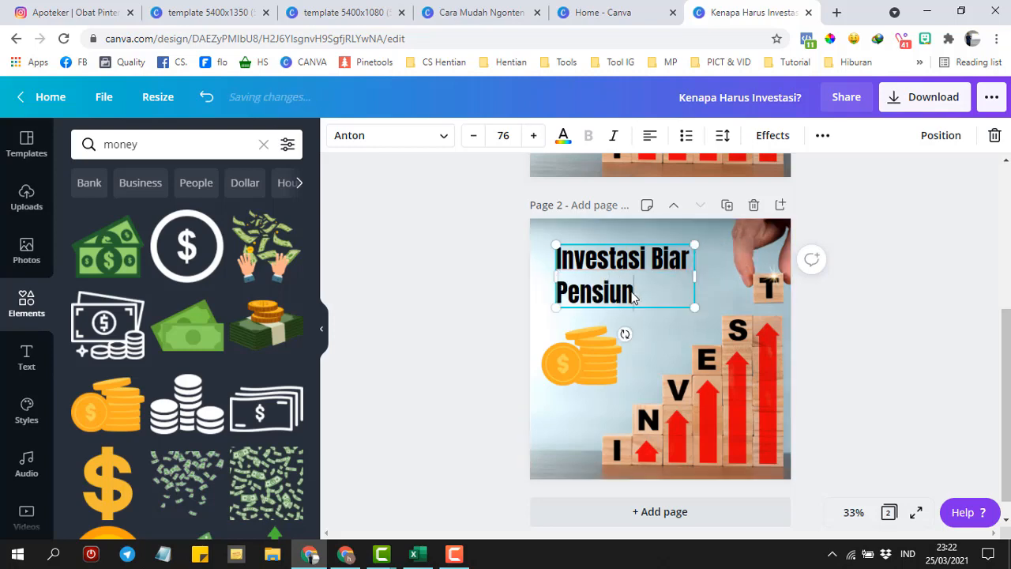
text(Pensiun Kaya Raya)
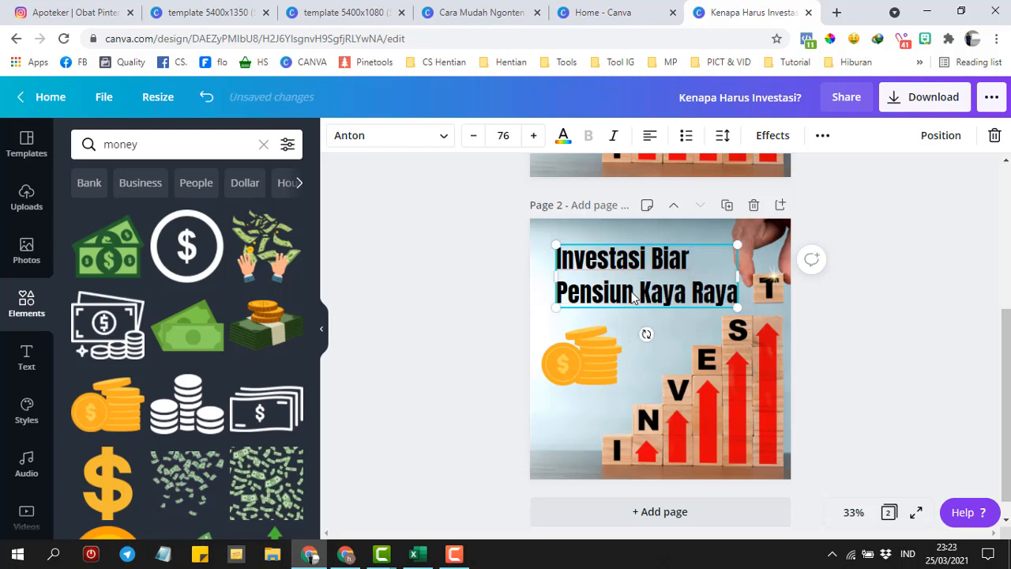
click(733, 415)
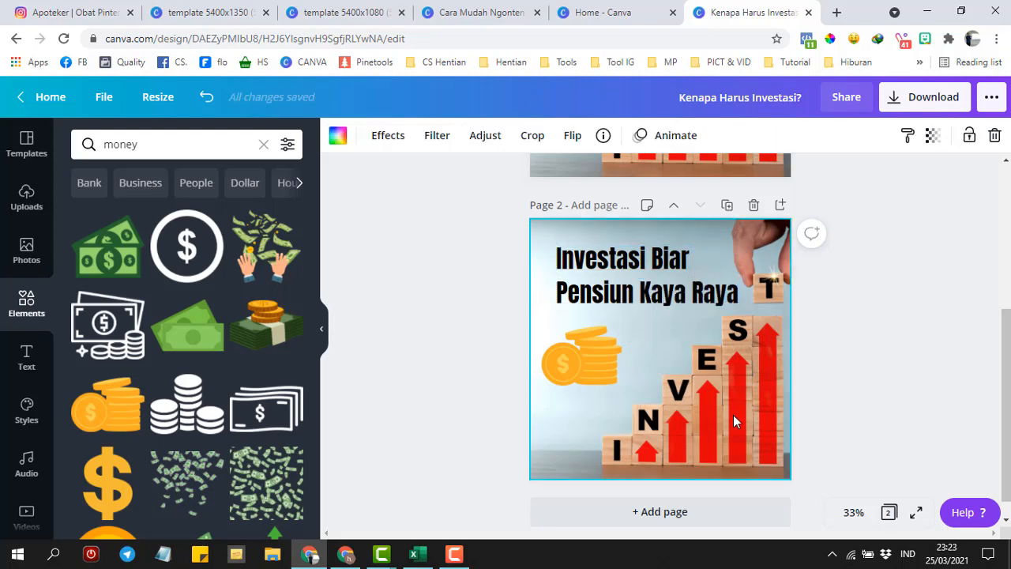
key(Delete)
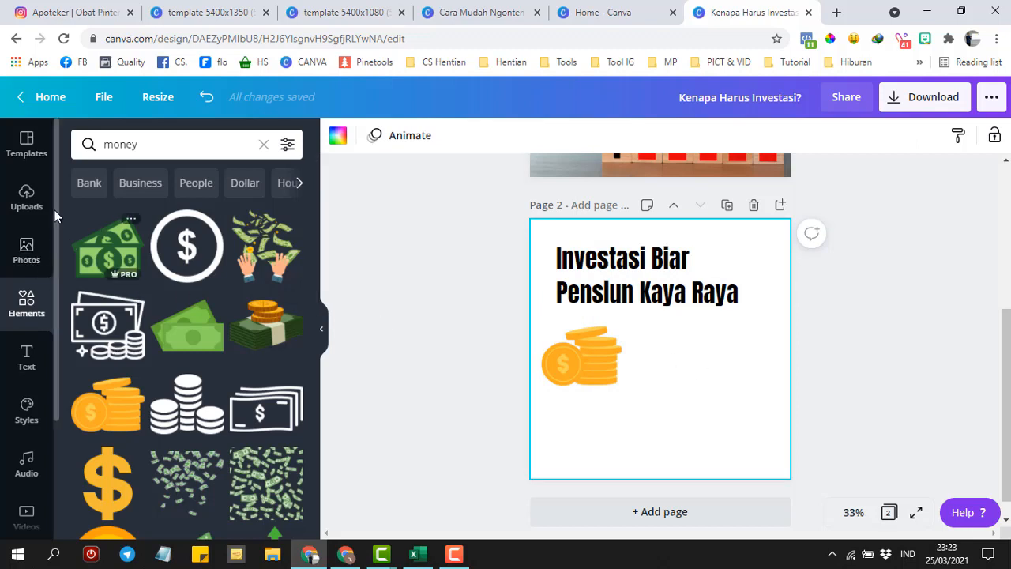
- Search photos for 'rich', add the man-with-flying-money photo, and delete the gold coins image
click(27, 249)
drag(176, 147, 62, 149)
text(rich)
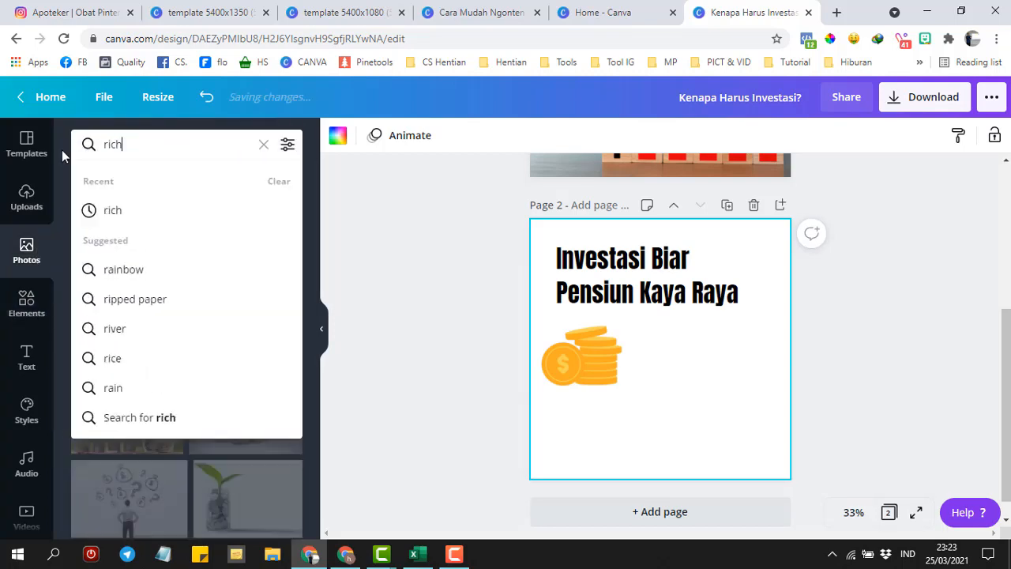
key(Return)
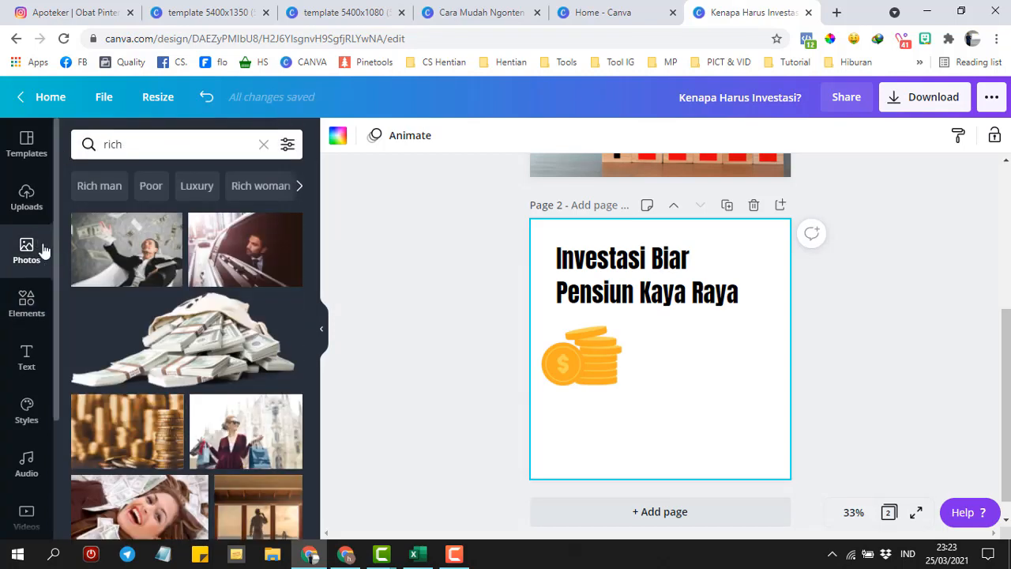
click(115, 259)
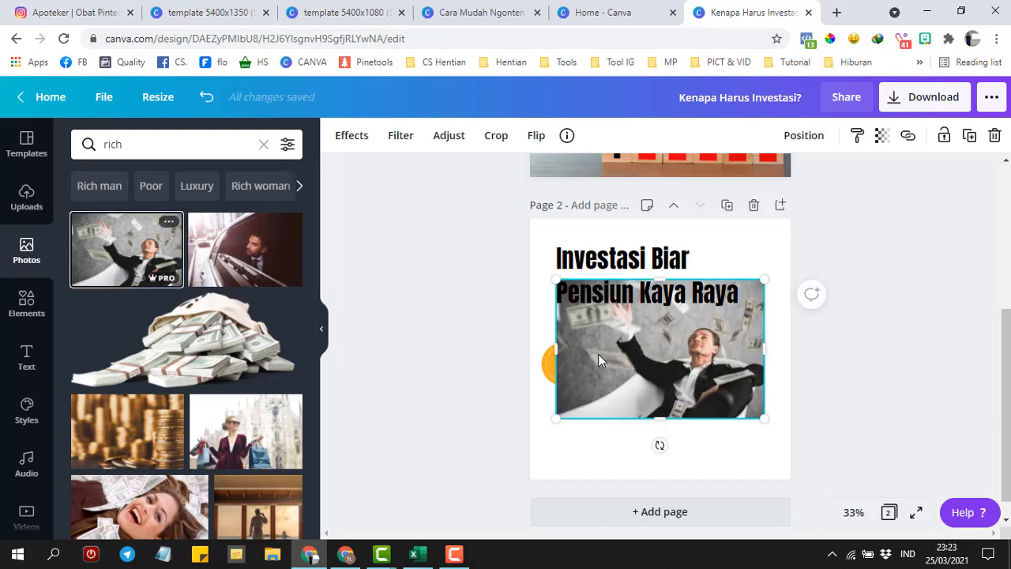
drag(598, 354, 570, 280)
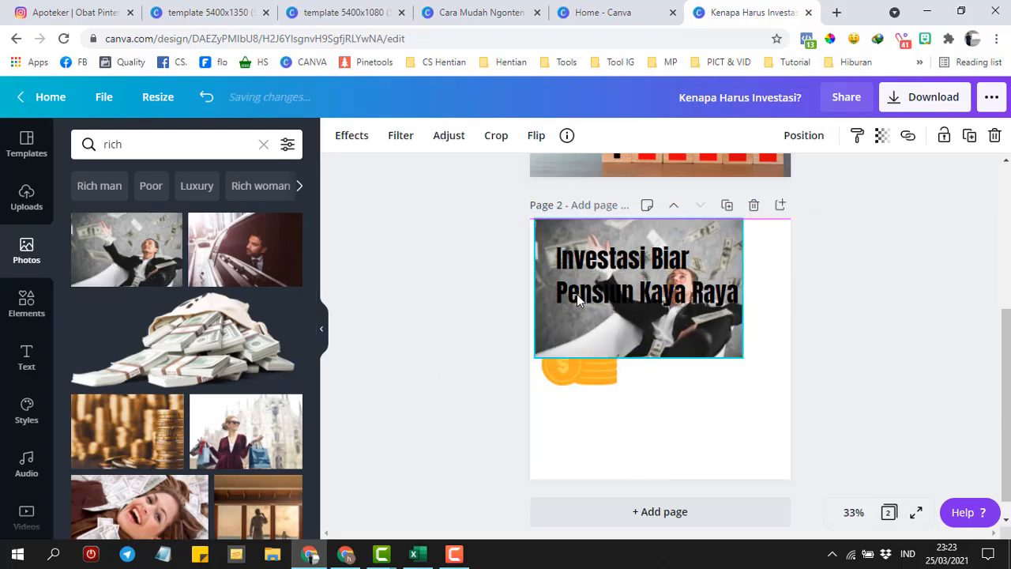
click(580, 388)
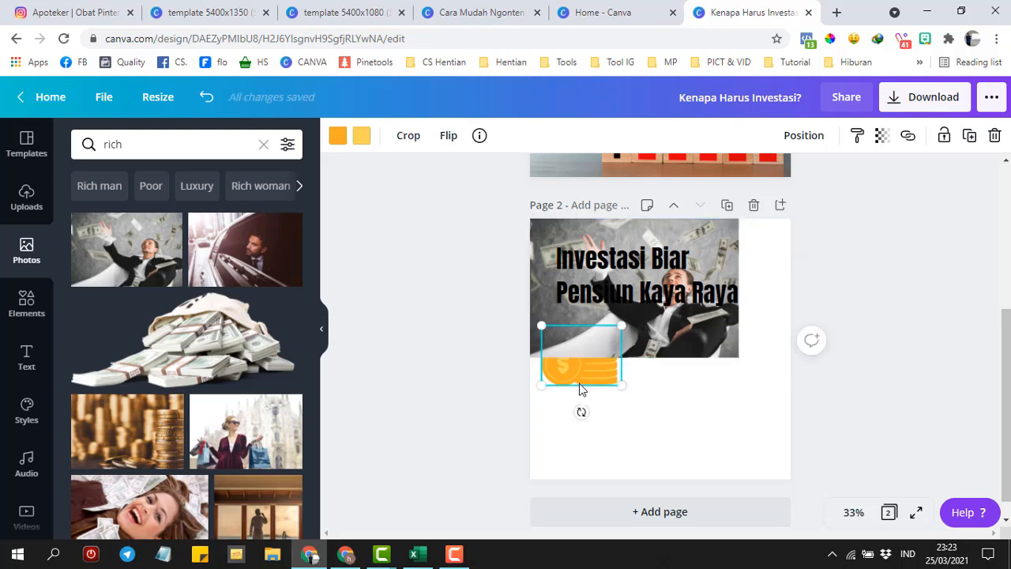
key(Delete)
- Enlarge the money photo to cover the whole page and nudge the title slightly left
click(728, 351)
drag(741, 367, 766, 377)
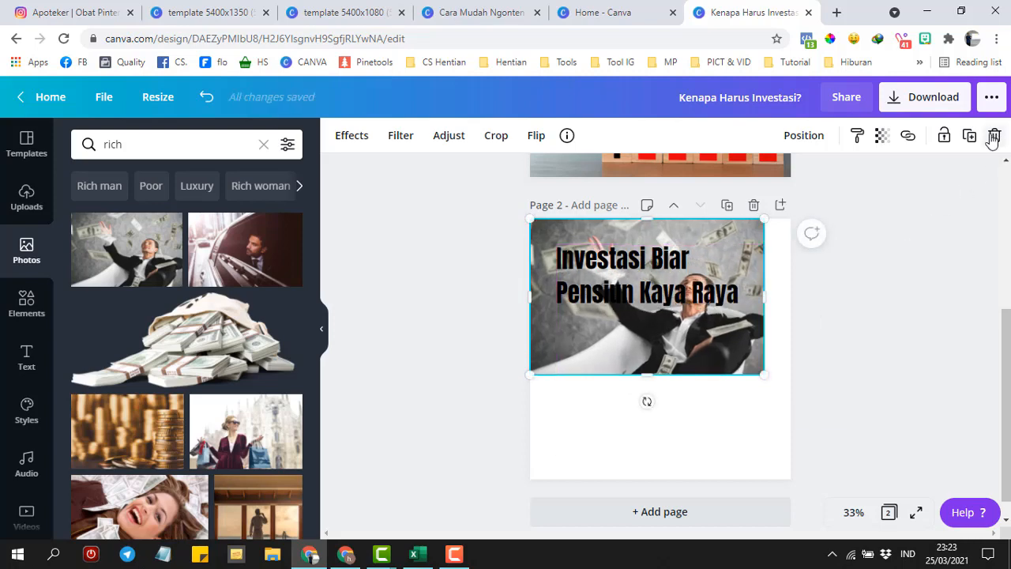
drag(762, 370, 906, 511)
mouse_move(615, 268)
mouse_down()
mouse_move(604, 331)
mouse_move(605, 264)
mouse_up()
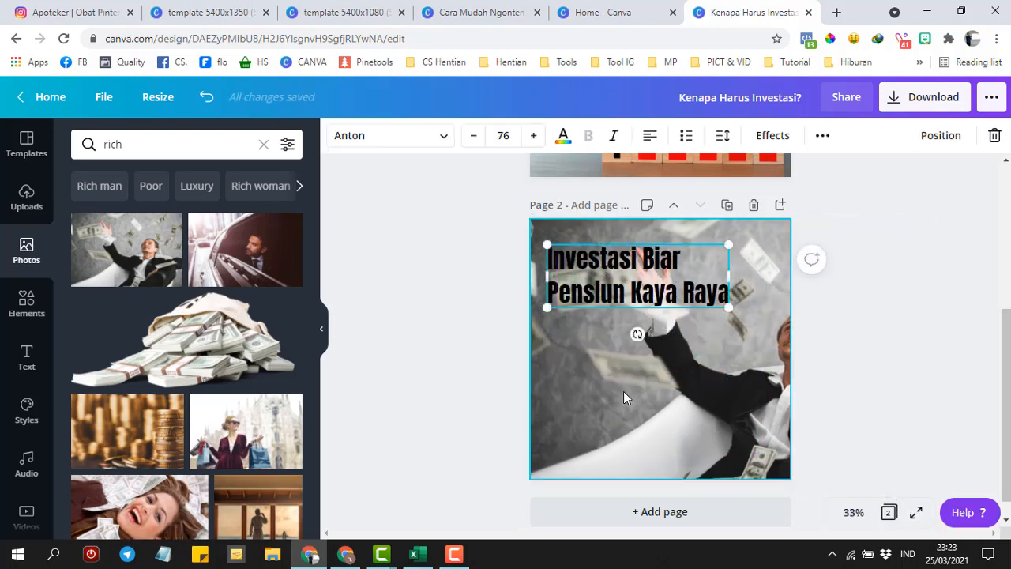
double_click(623, 391)
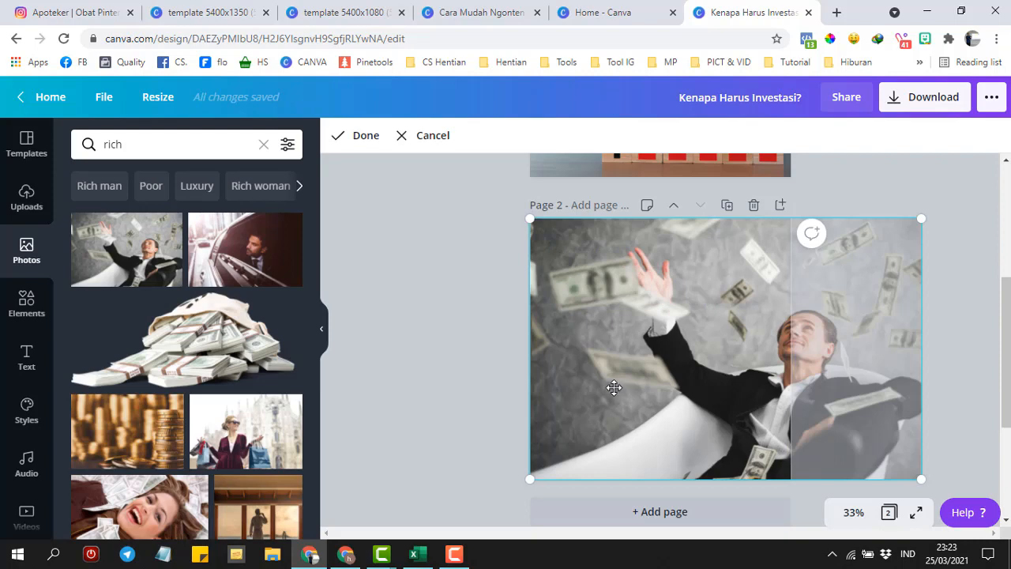
mouse_move(644, 371)
mouse_down()
mouse_move(576, 382)
mouse_move(633, 387)
mouse_up()
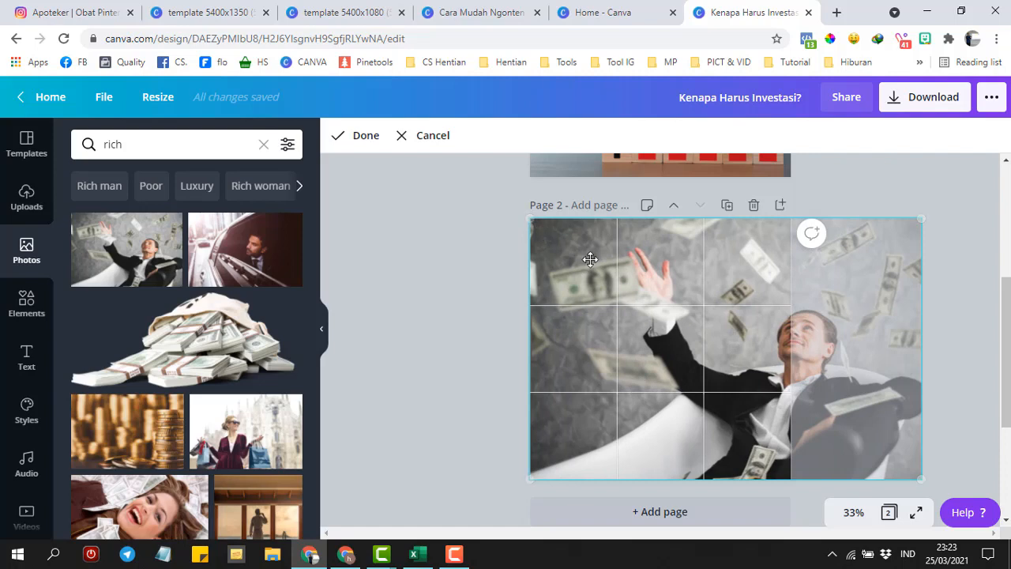
click(420, 136)
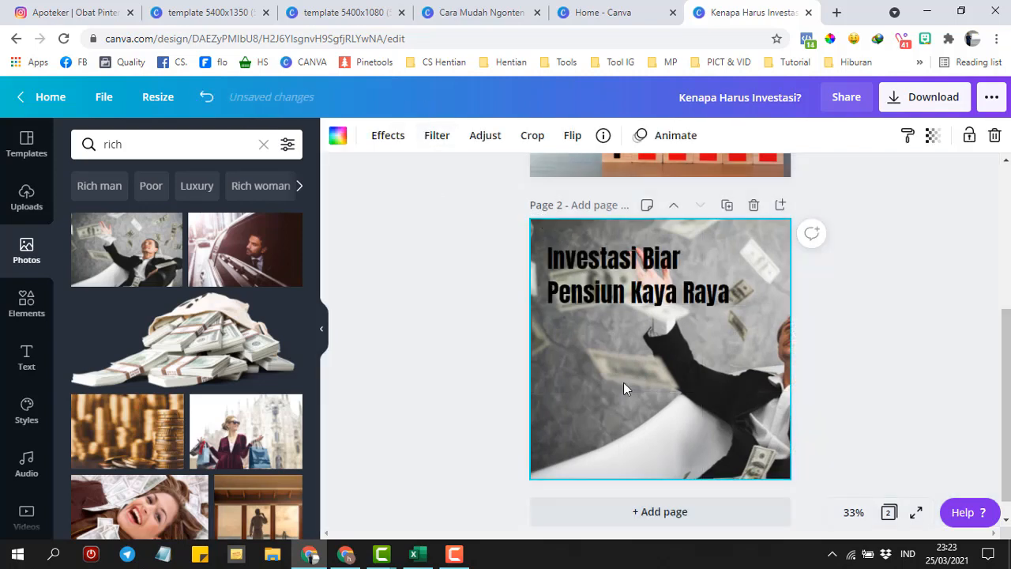
- Try the Greyscale and Whimsical filters on the money photo, then settle on Selfie
click(436, 136)
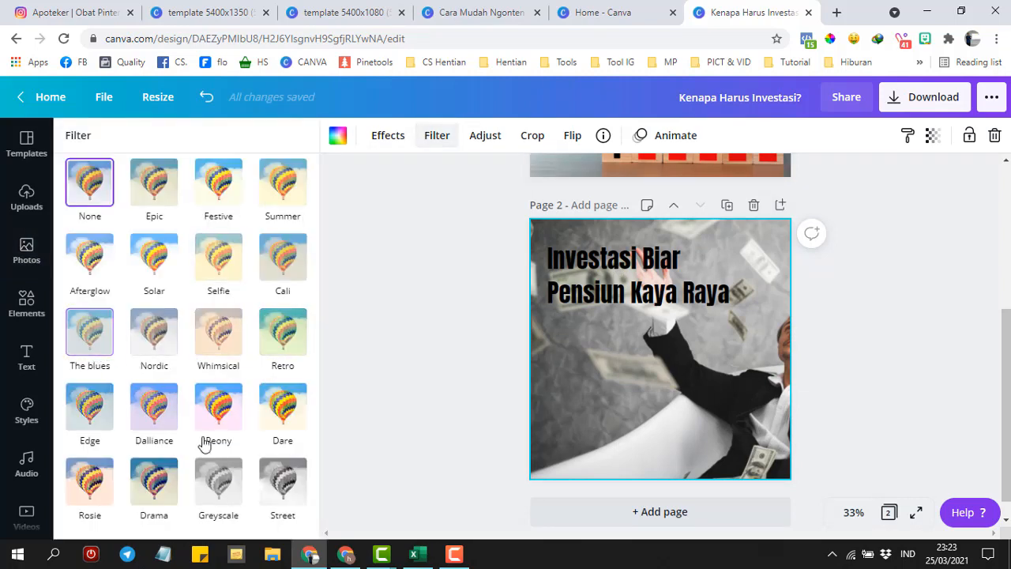
click(219, 482)
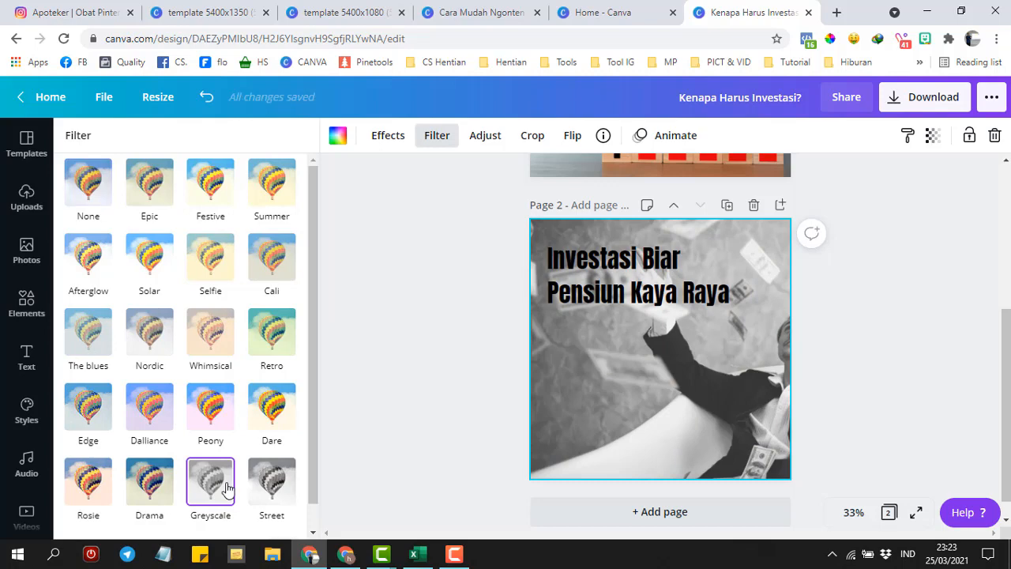
click(210, 352)
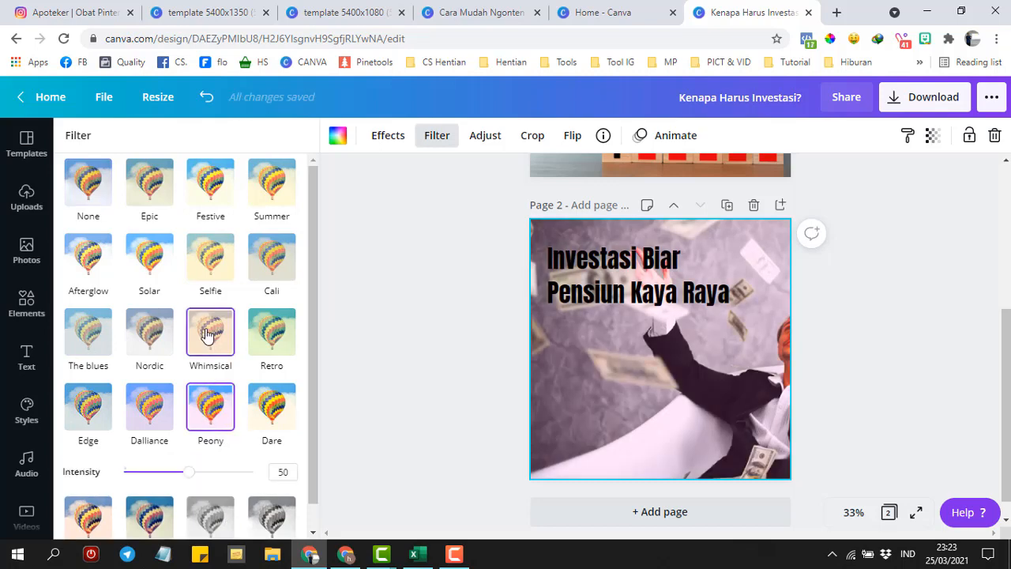
click(221, 261)
click(484, 137)
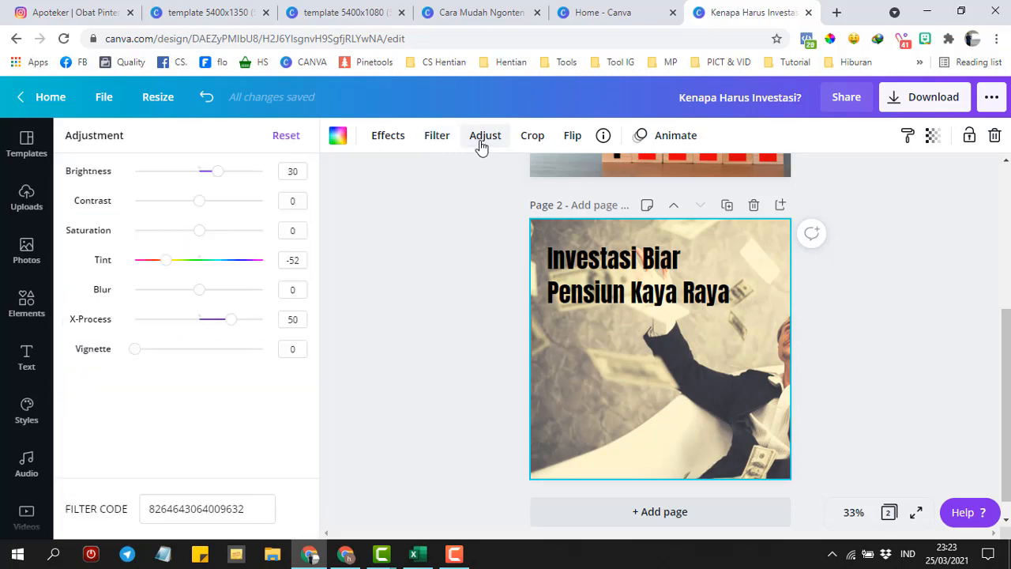
click(532, 138)
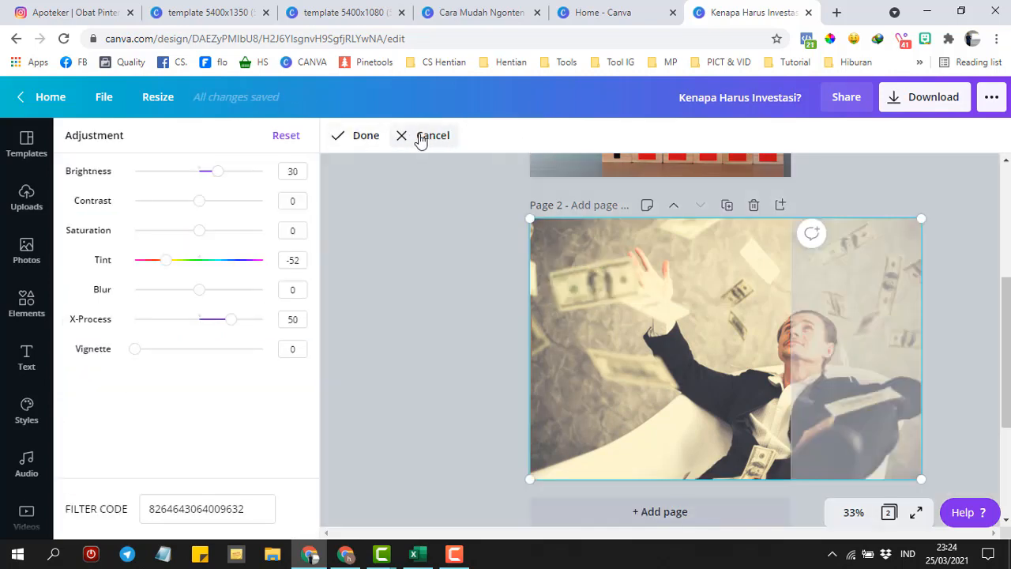
click(418, 139)
- Flip the money photo horizontally and bring up the page animation choices
click(571, 137)
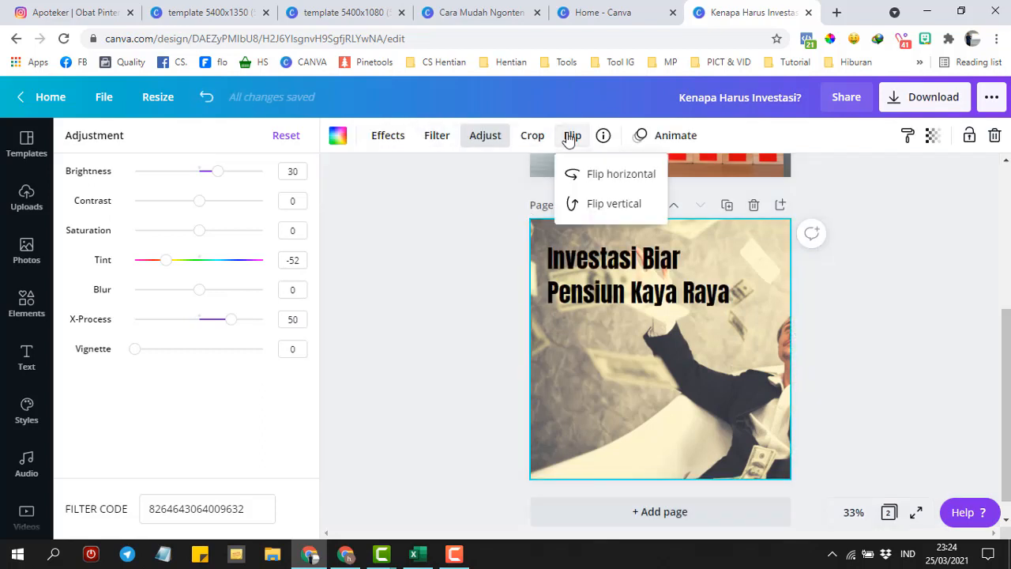
click(596, 175)
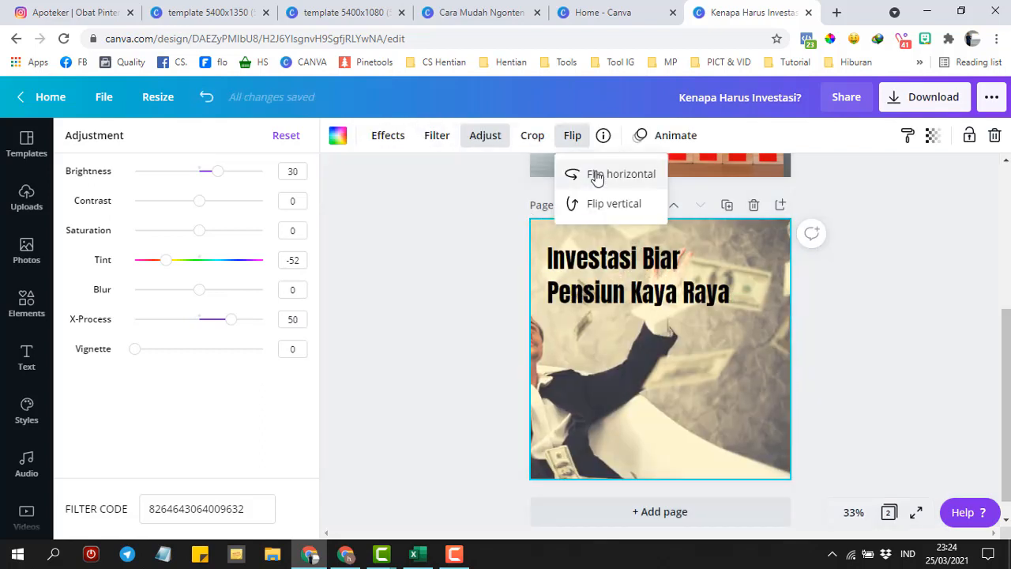
click(692, 368)
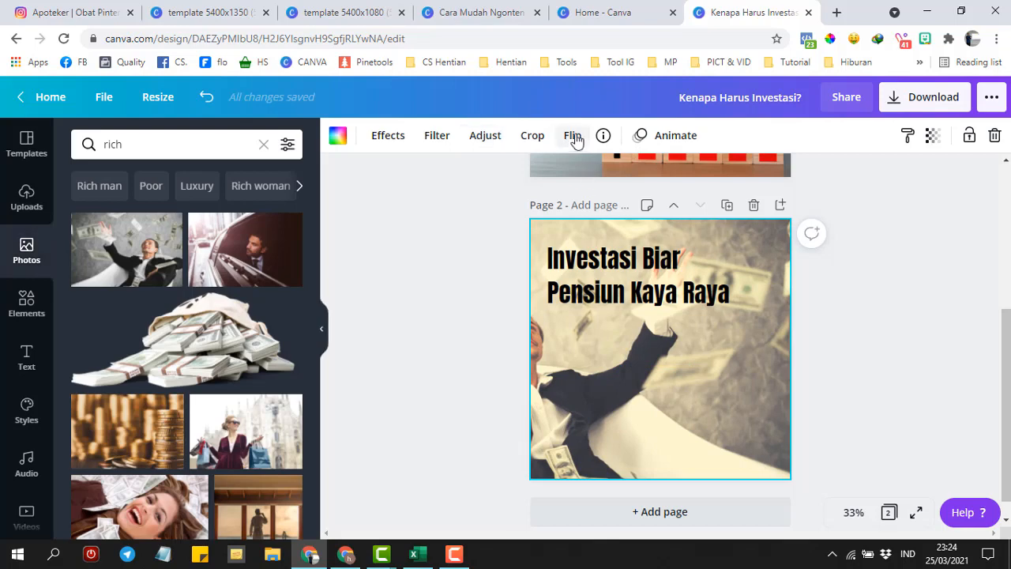
click(672, 140)
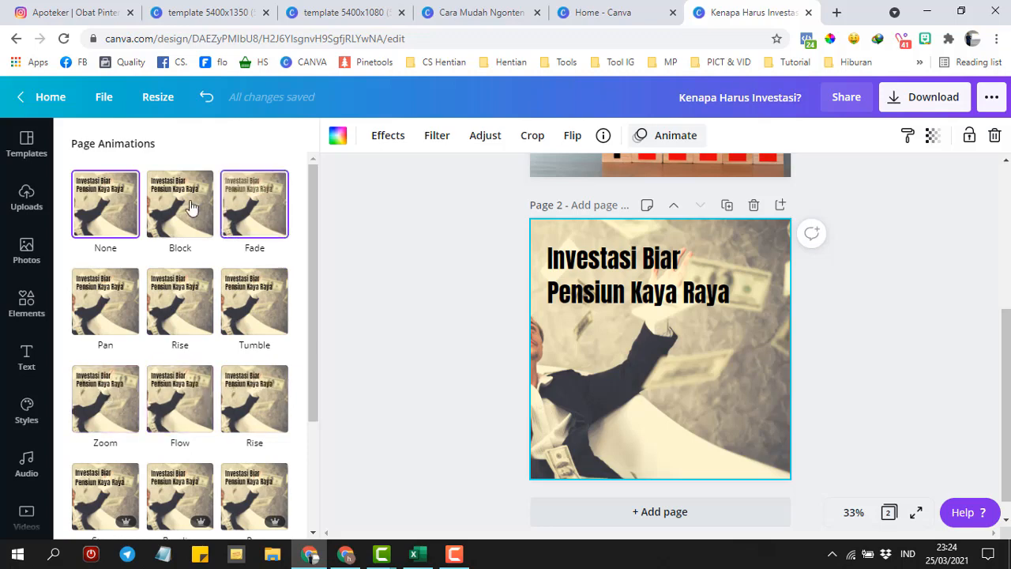
- Open the Download panel, review the file types, and keep PNG for both pages
click(433, 264)
click(936, 98)
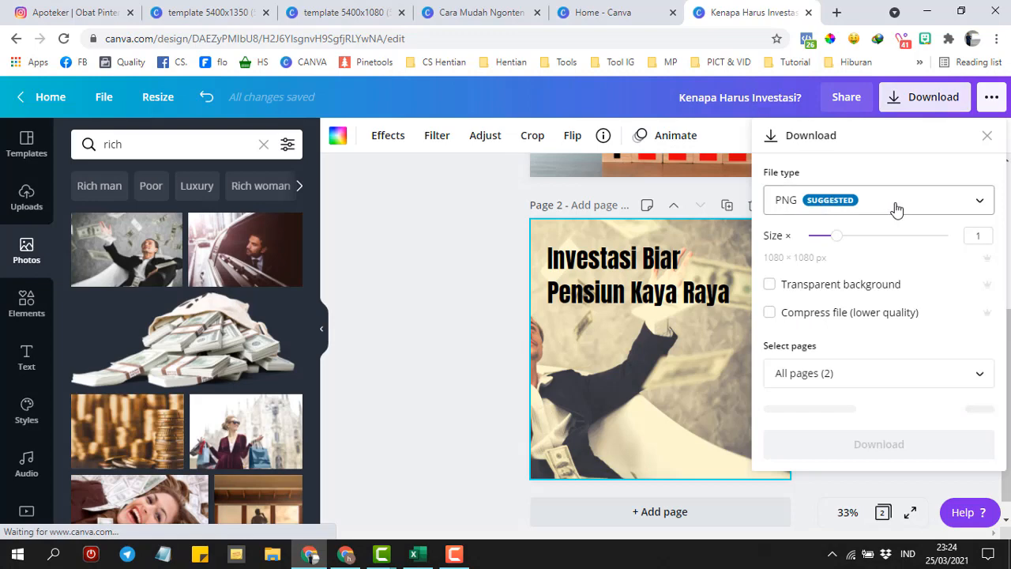
click(896, 207)
scroll(972, 241, down, 2)
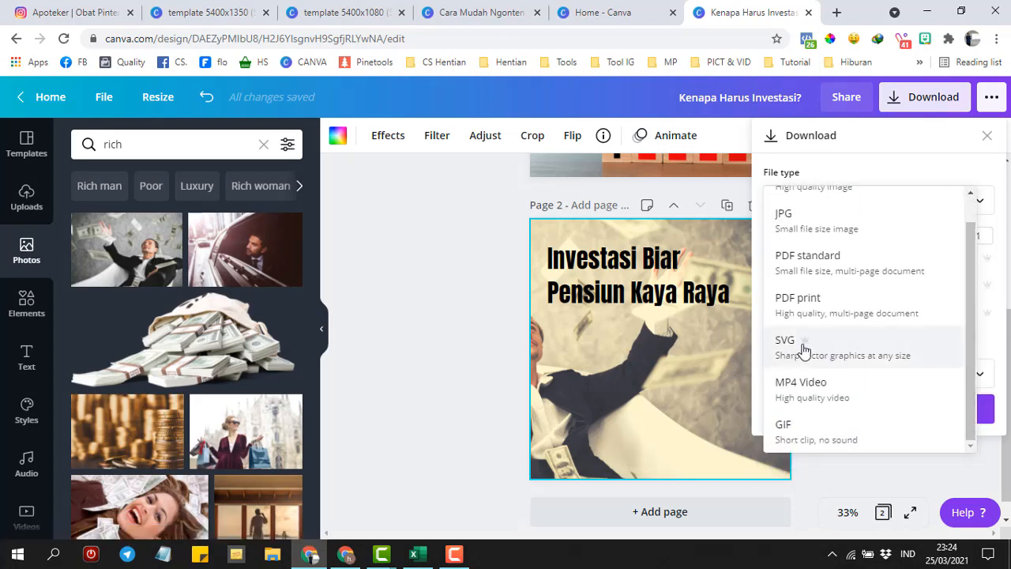
click(991, 139)
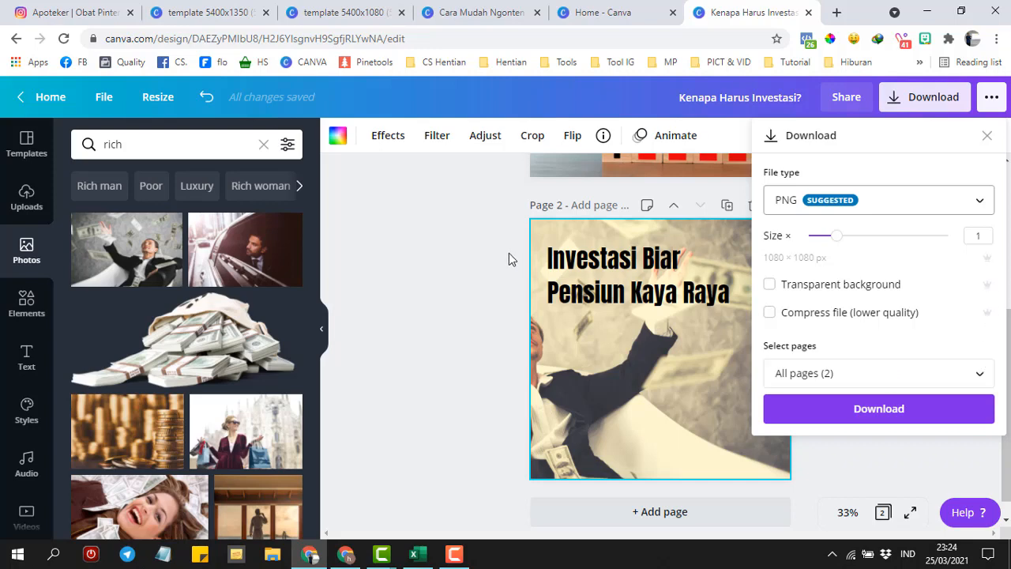
- Clear the Elements search and add a square shape to page 2
click(468, 250)
click(636, 299)
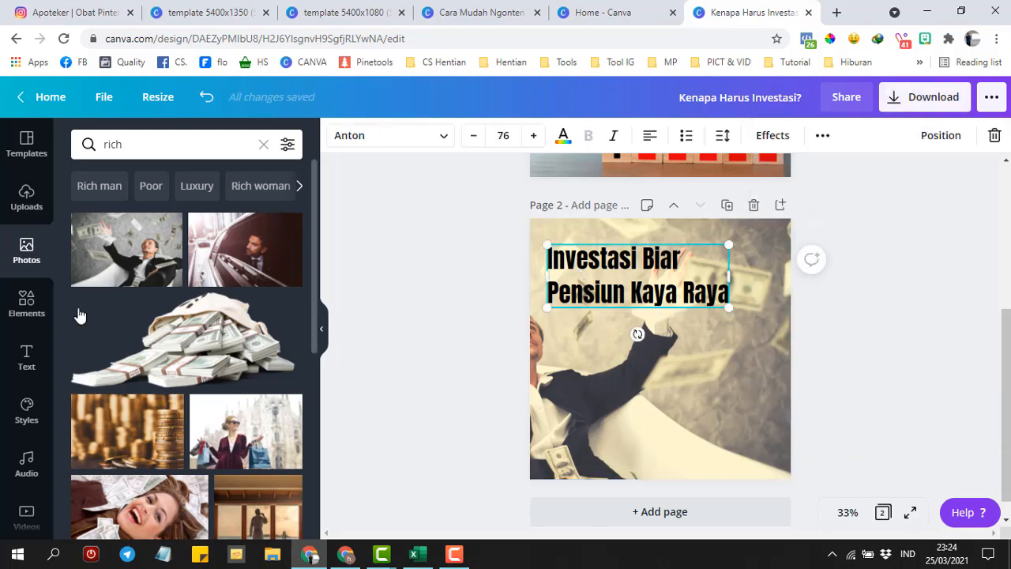
click(23, 304)
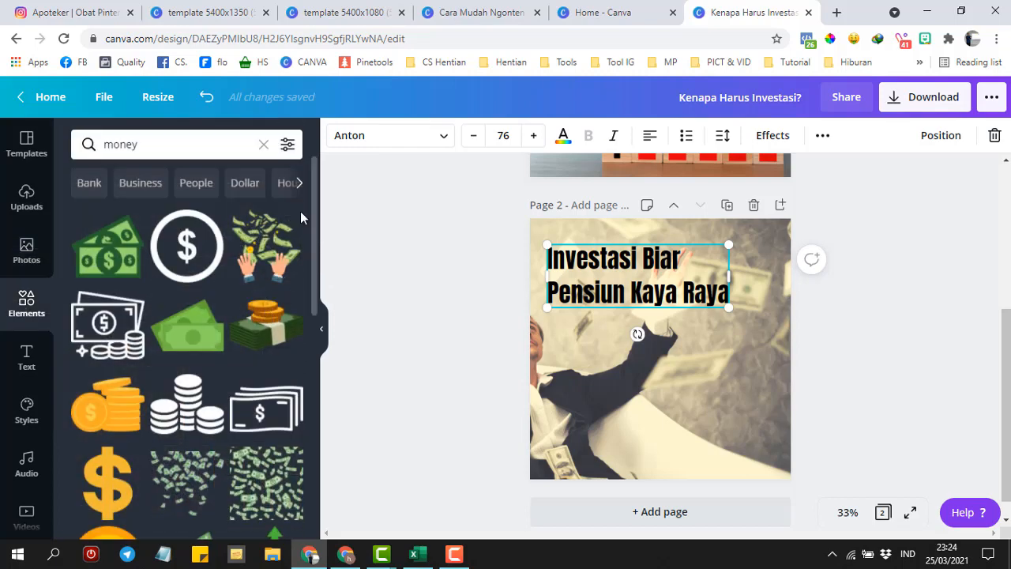
click(264, 147)
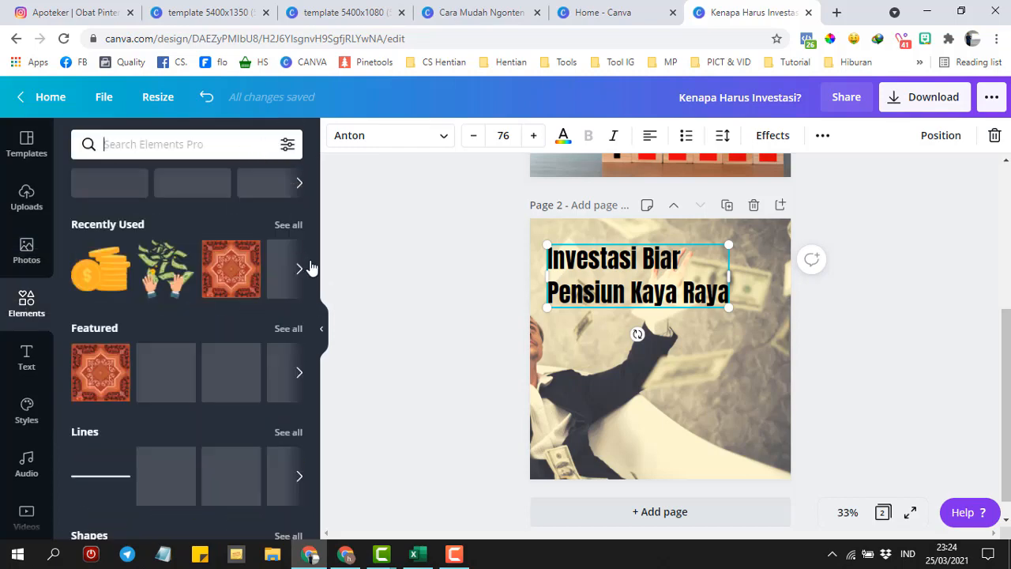
drag(318, 266, 316, 383)
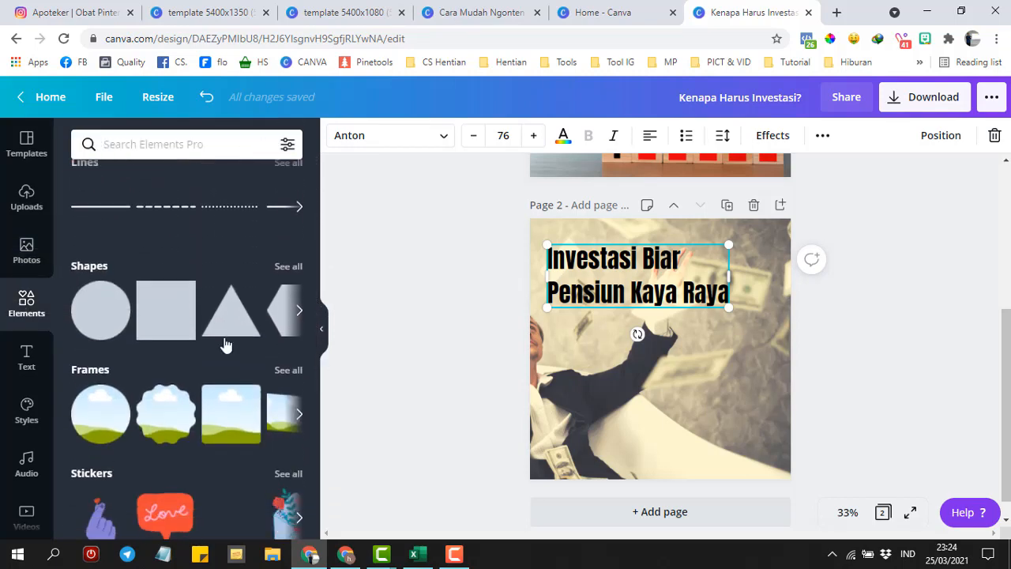
click(159, 316)
- Reshape the square into a yellow rectangle spanning behind both title lines at top-left
drag(625, 357, 567, 300)
drag(601, 362, 601, 314)
drag(602, 219, 600, 237)
click(338, 137)
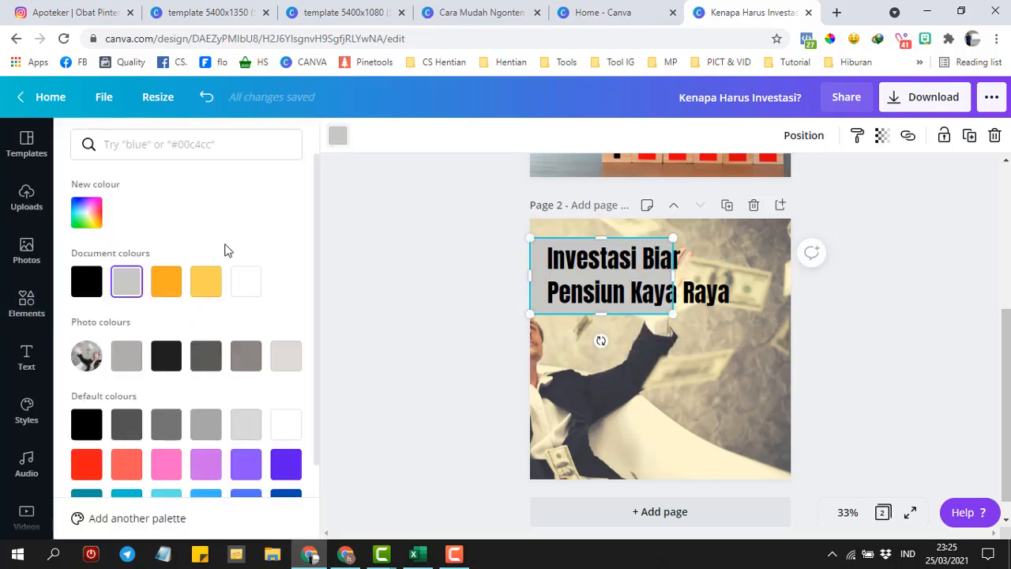
click(205, 283)
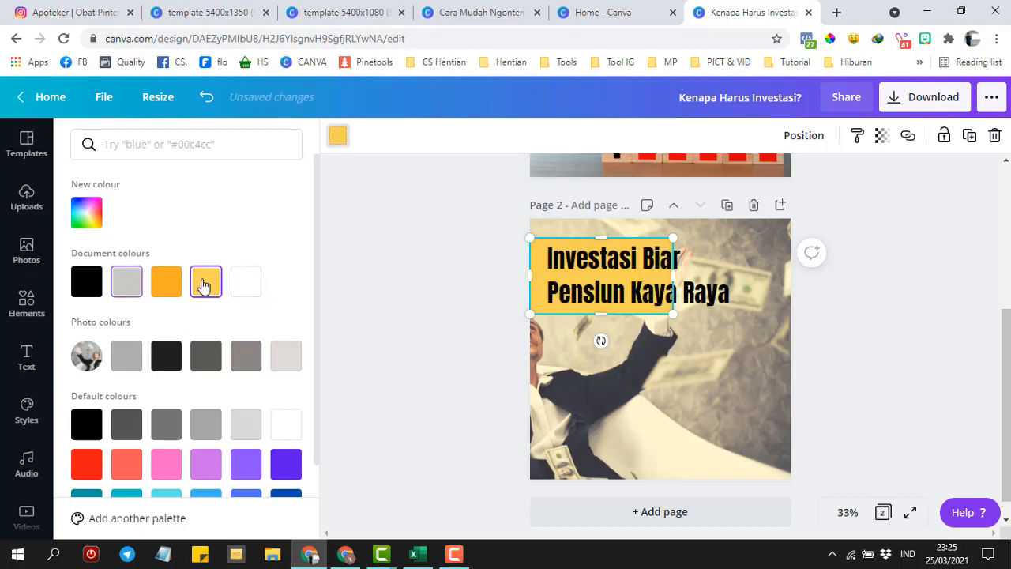
drag(672, 275, 748, 275)
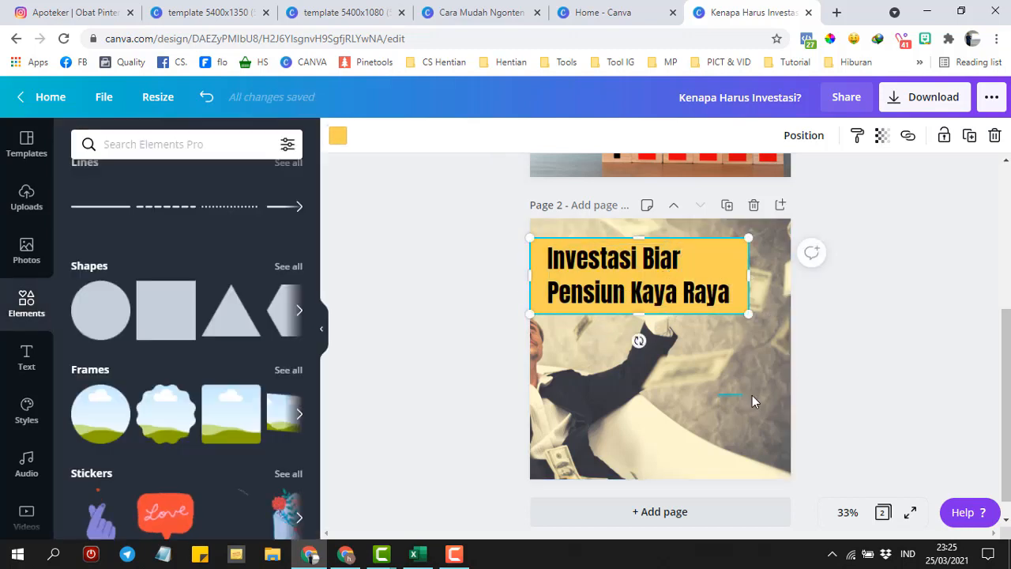
click(752, 394)
click(683, 374)
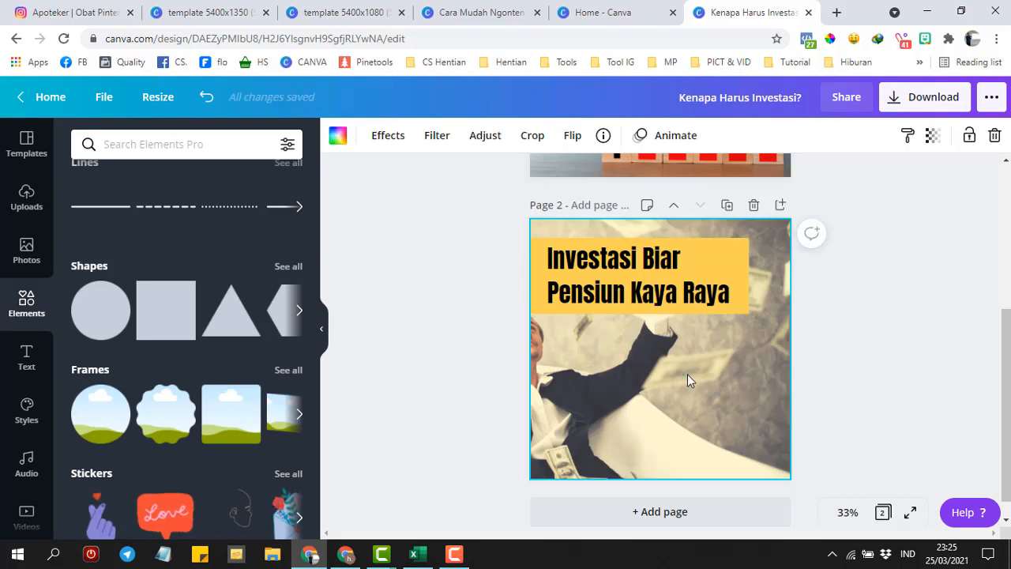
- Crop-shift the money photo right so the man's face shows below the yellow title box
click(703, 354)
click(703, 355)
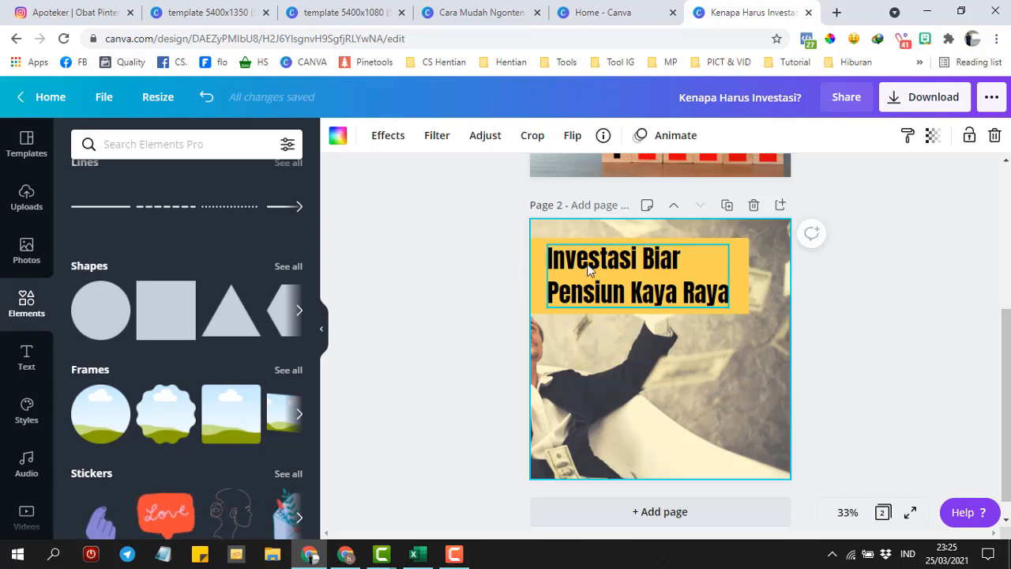
double_click(601, 354)
drag(601, 361, 660, 358)
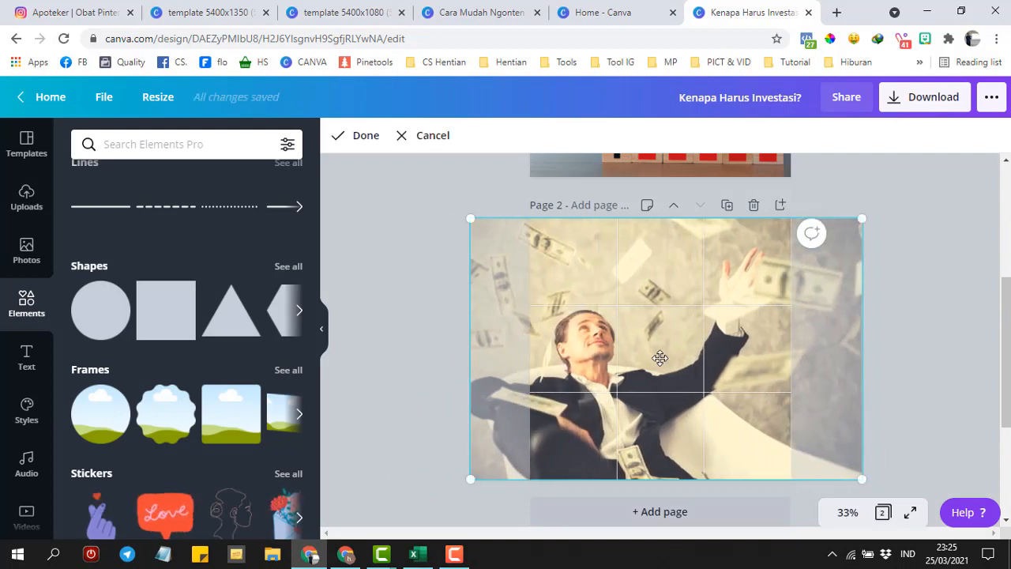
click(390, 308)
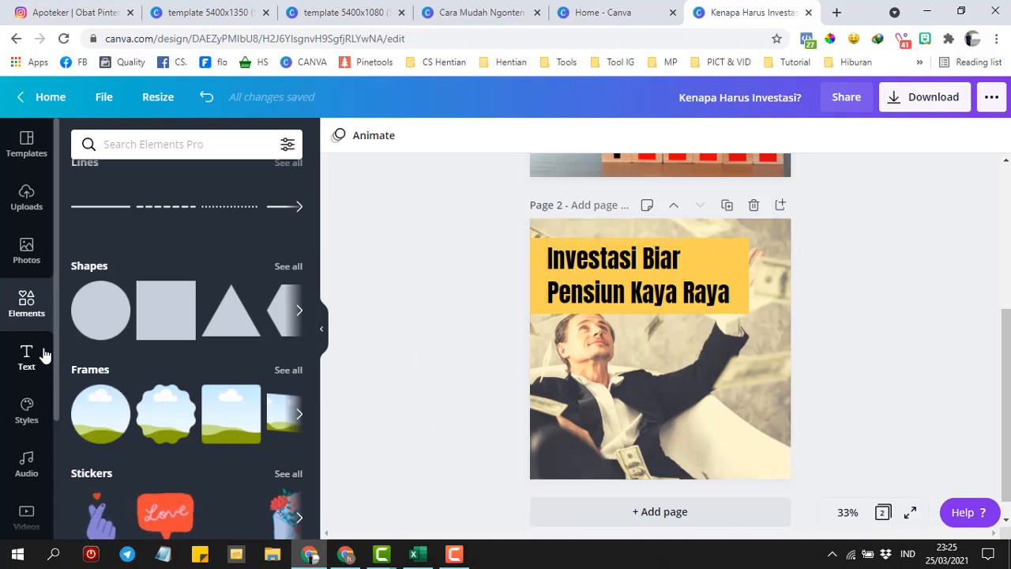
- Browse Styles and Audio, then open the Videos library showing the recently used ocean clip
click(28, 408)
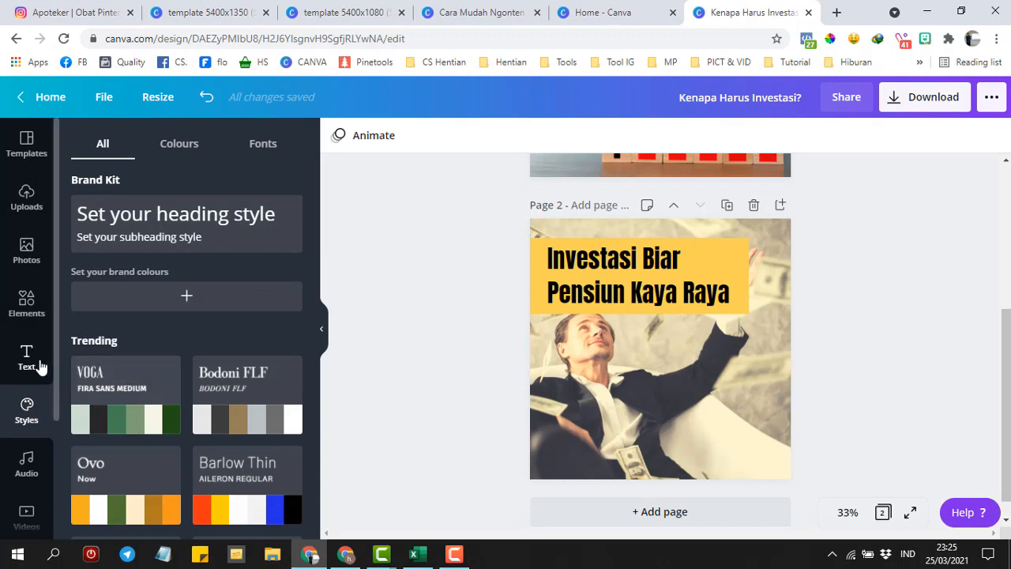
scroll(56, 387, down, 3)
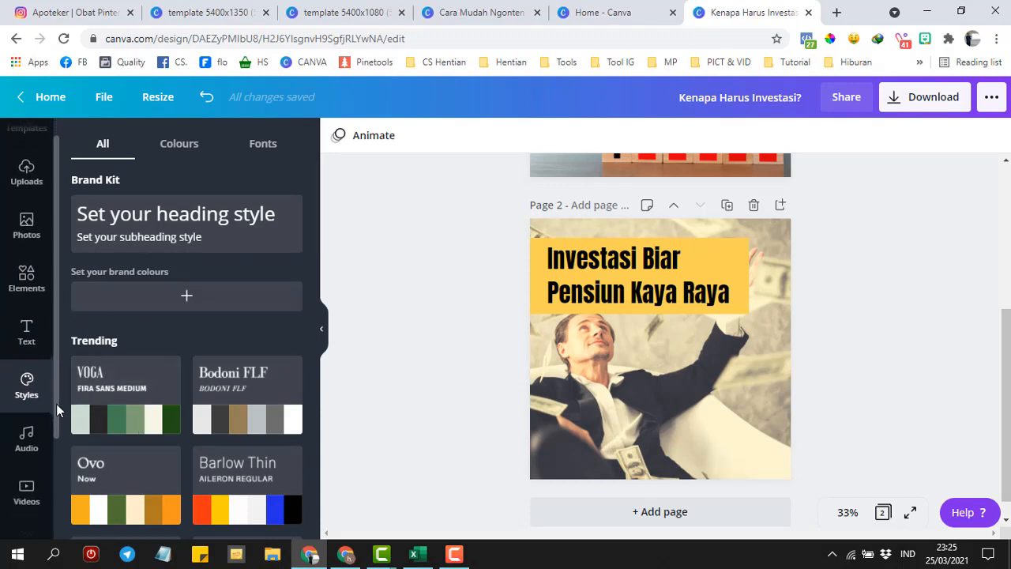
scroll(47, 339, up, 1)
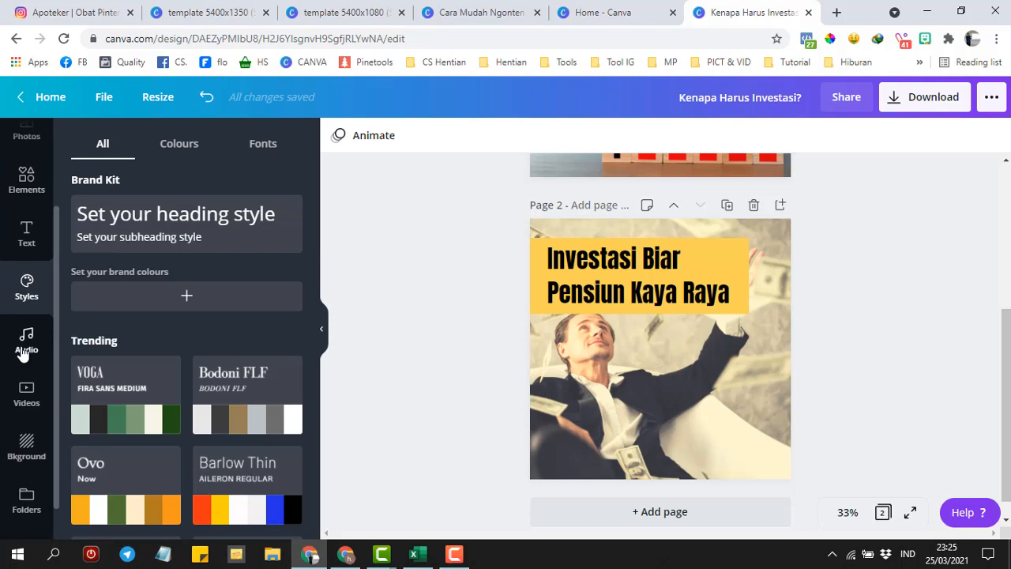
click(23, 353)
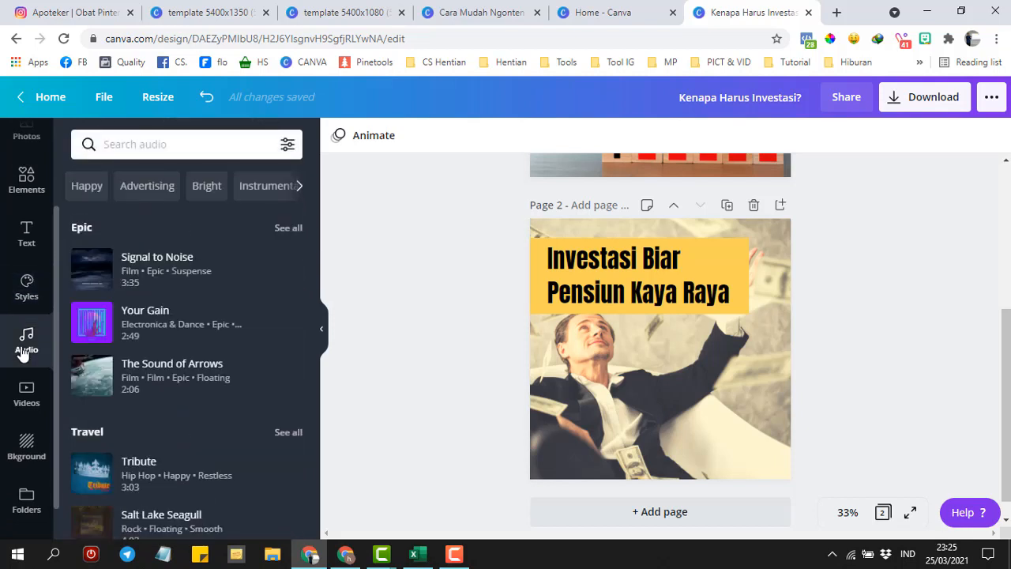
click(26, 399)
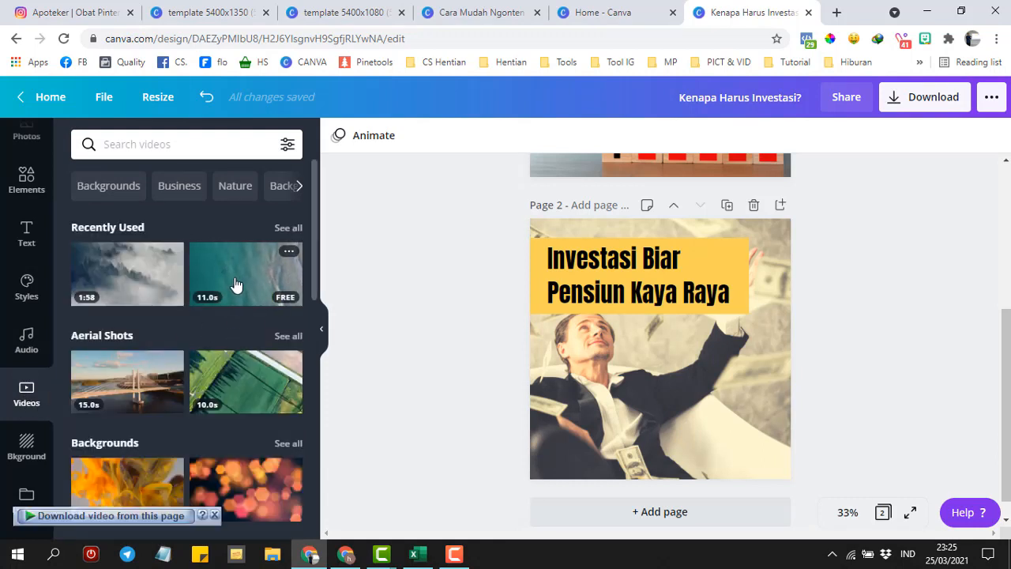
- Replace page 2's money photo with the ocean clip, stretched to cover the whole page
click(610, 388)
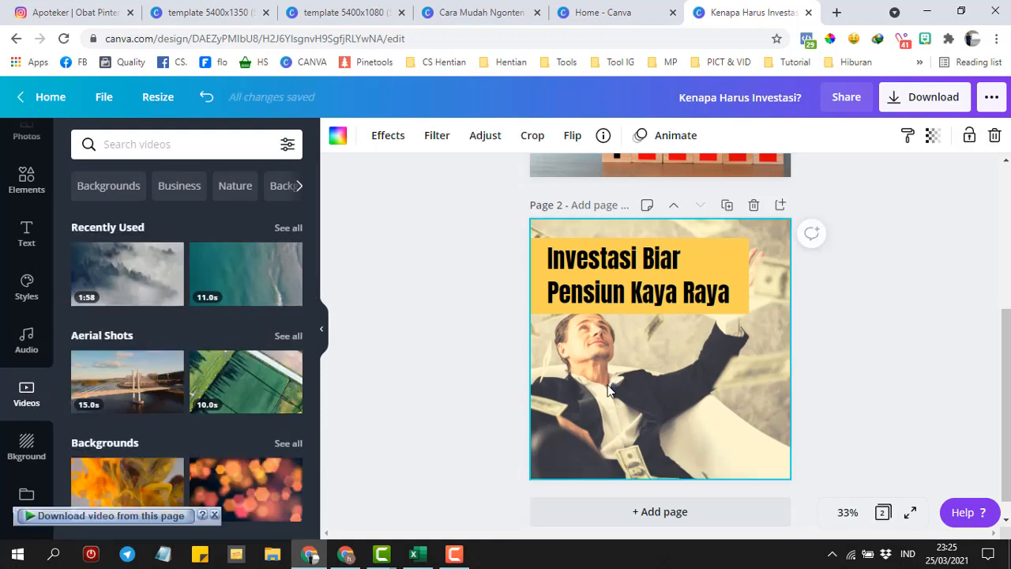
key(Delete)
click(240, 273)
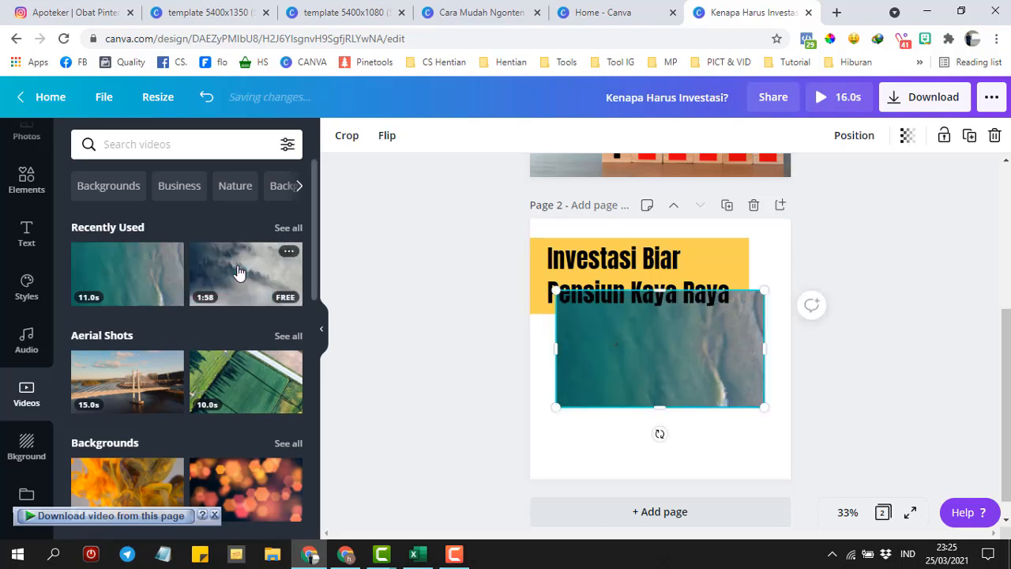
drag(553, 261, 468, 143)
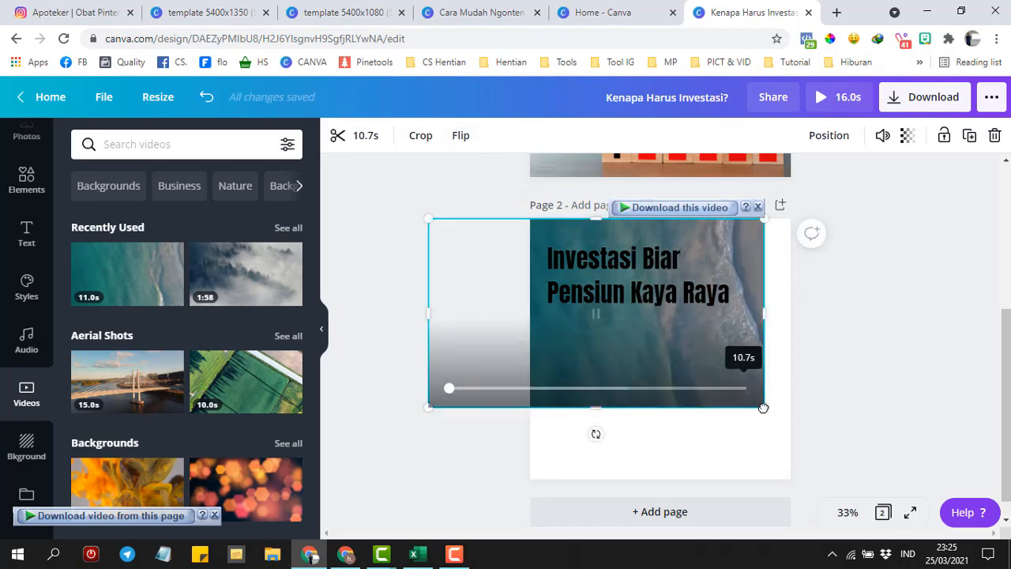
drag(767, 408, 900, 484)
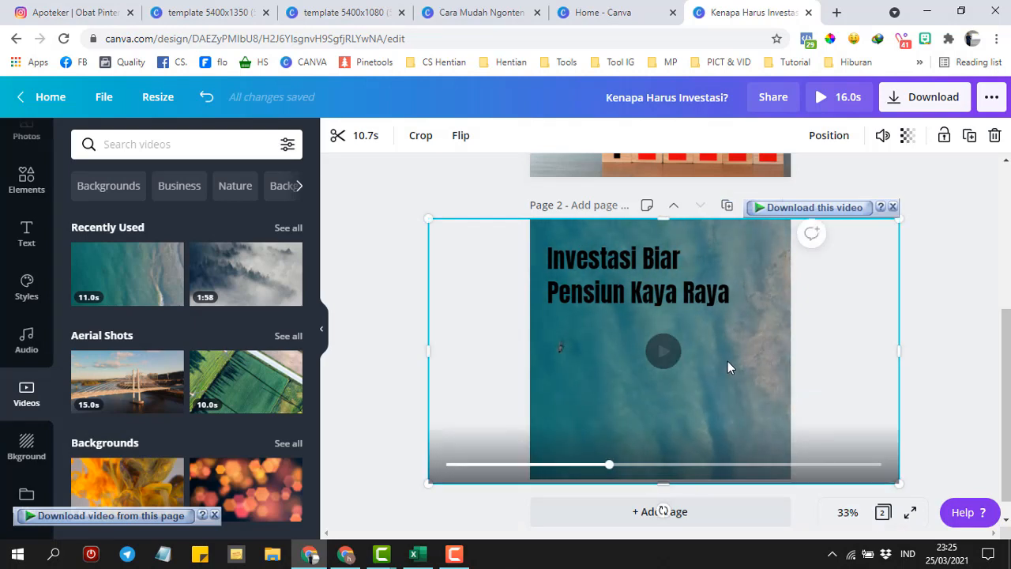
- Select the ocean video background behind the title and play it
click(587, 278)
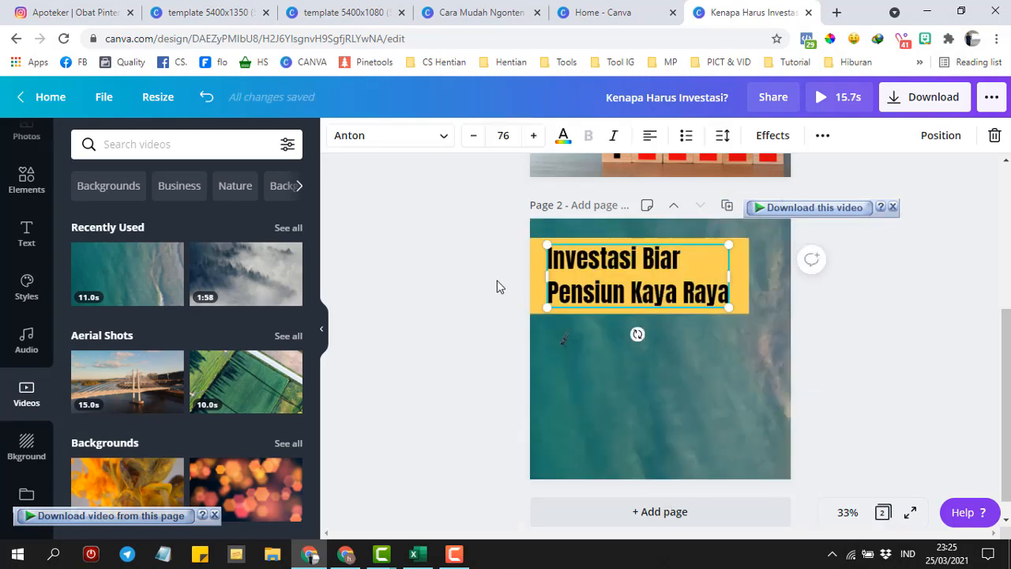
click(526, 361)
click(653, 391)
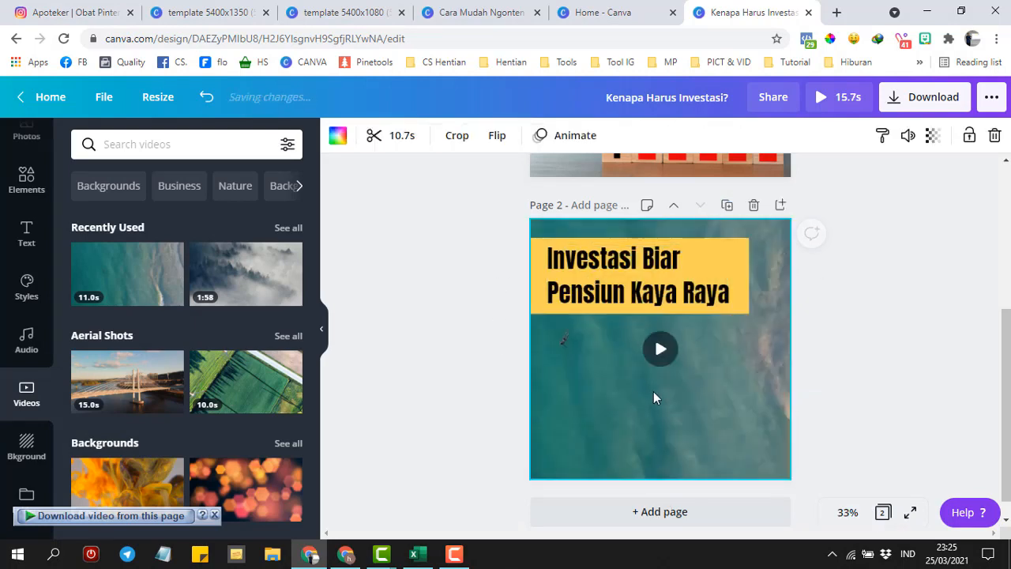
click(660, 352)
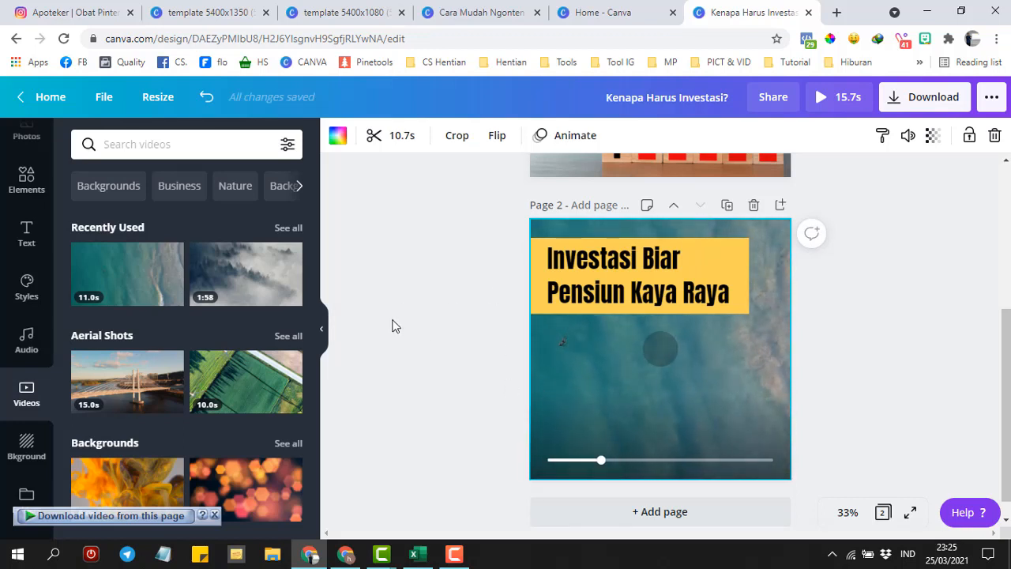
- Present the Cara Mudah Ngonten design full screen and advance to the next slide
click(479, 14)
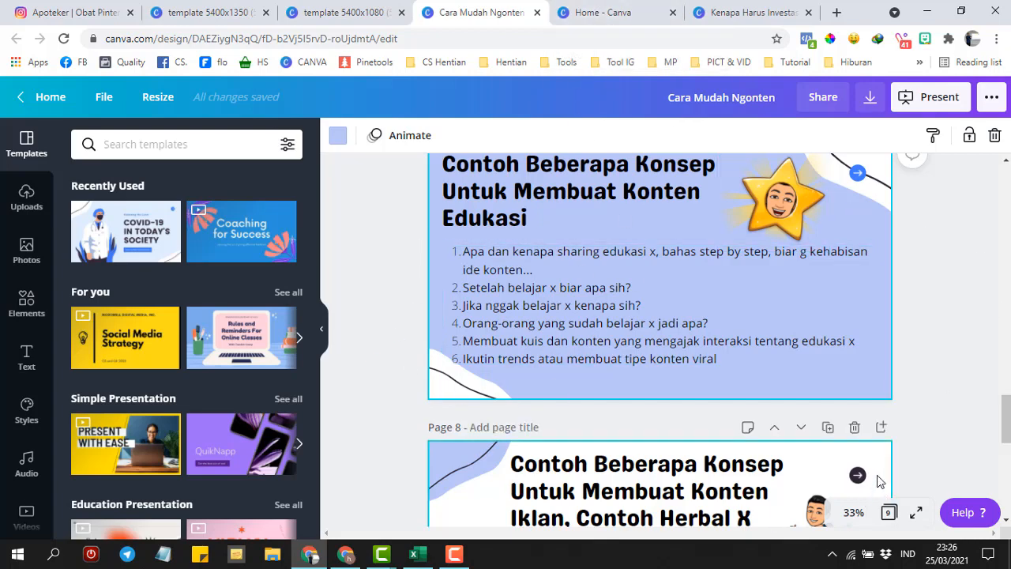
click(917, 522)
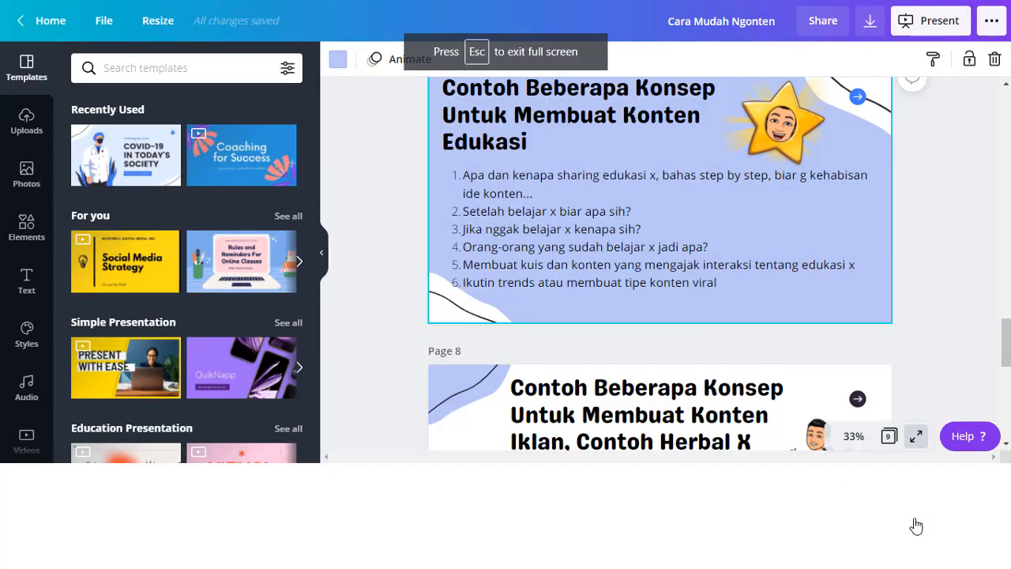
key(Right)
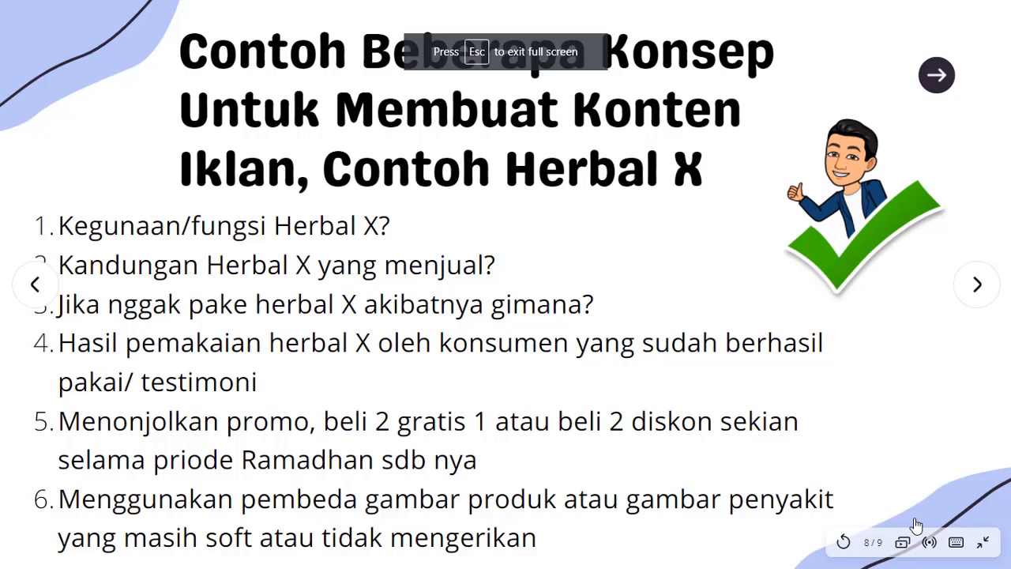
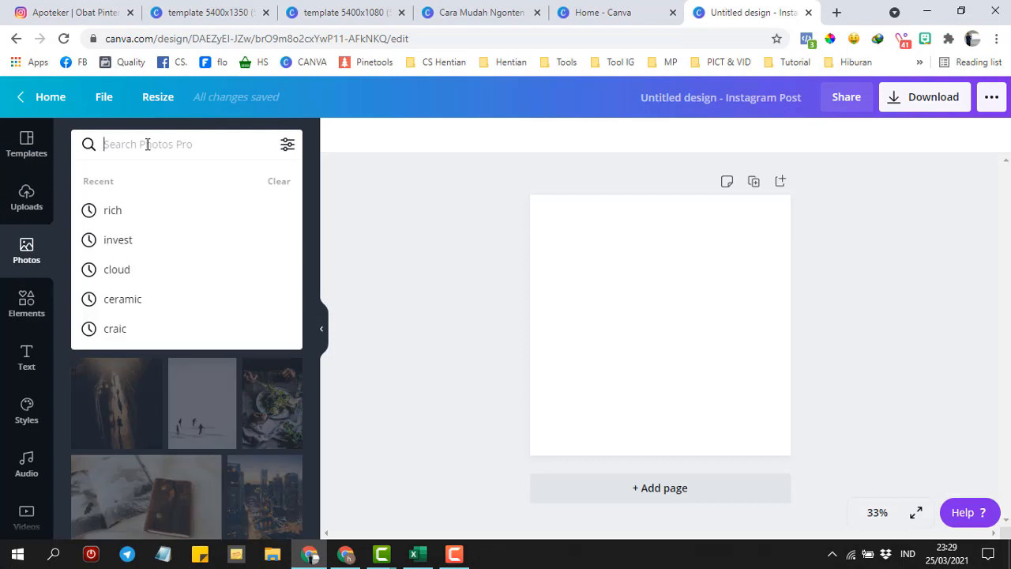
- Search photos for 'bottle' and add the five juice bottles photo to the post
text(bo)
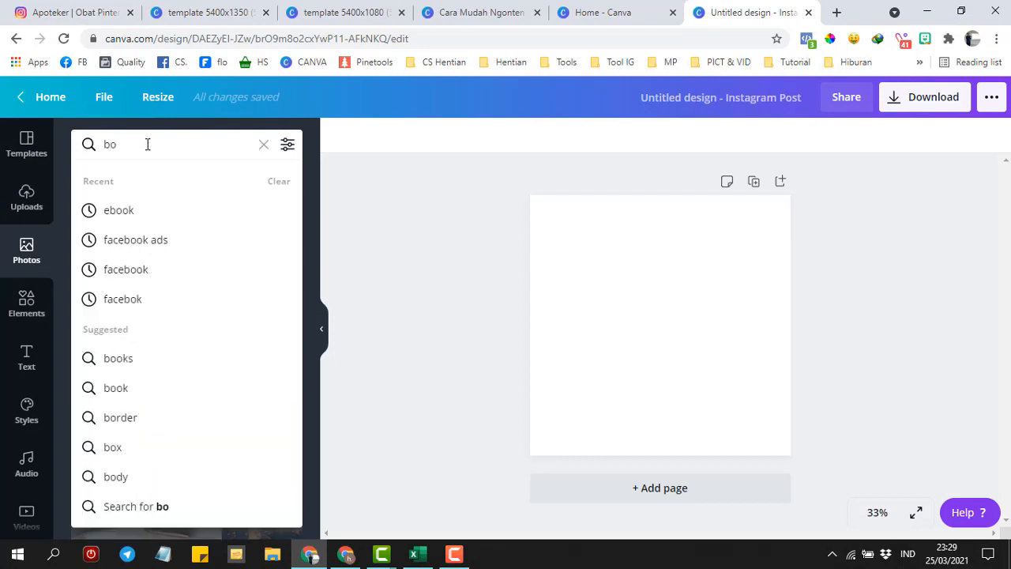
text(t)
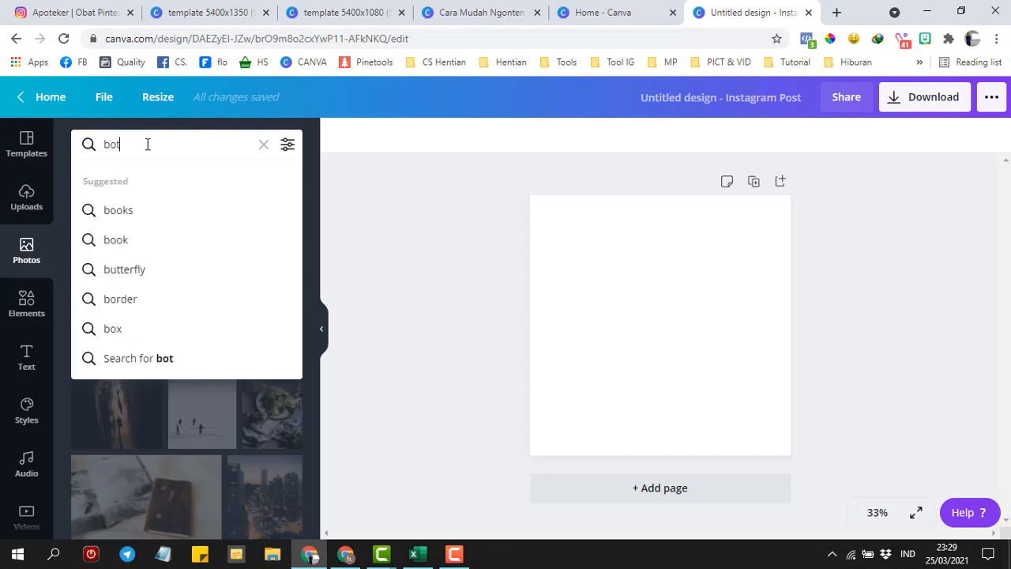
text(tle)
key(Return)
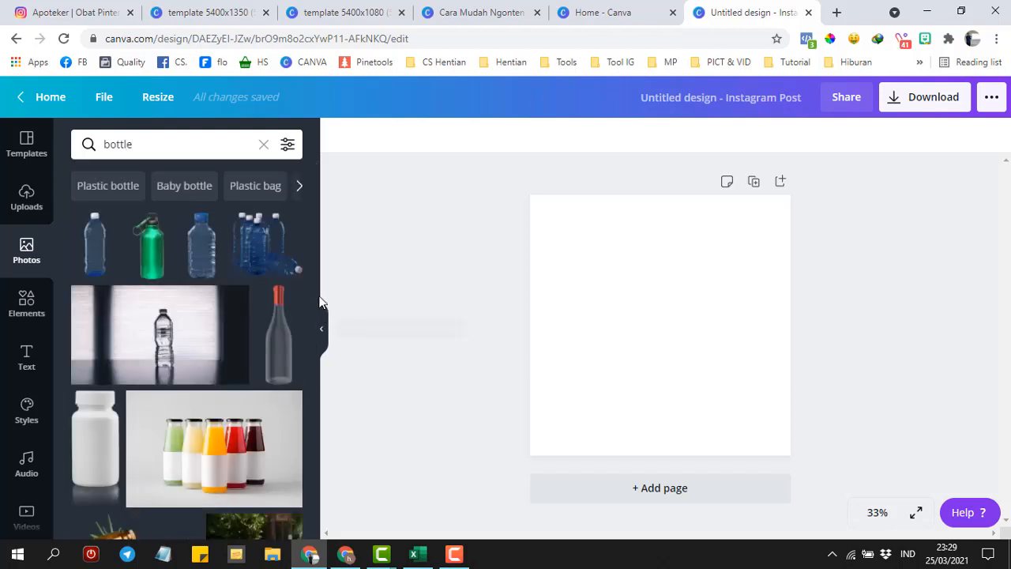
click(208, 437)
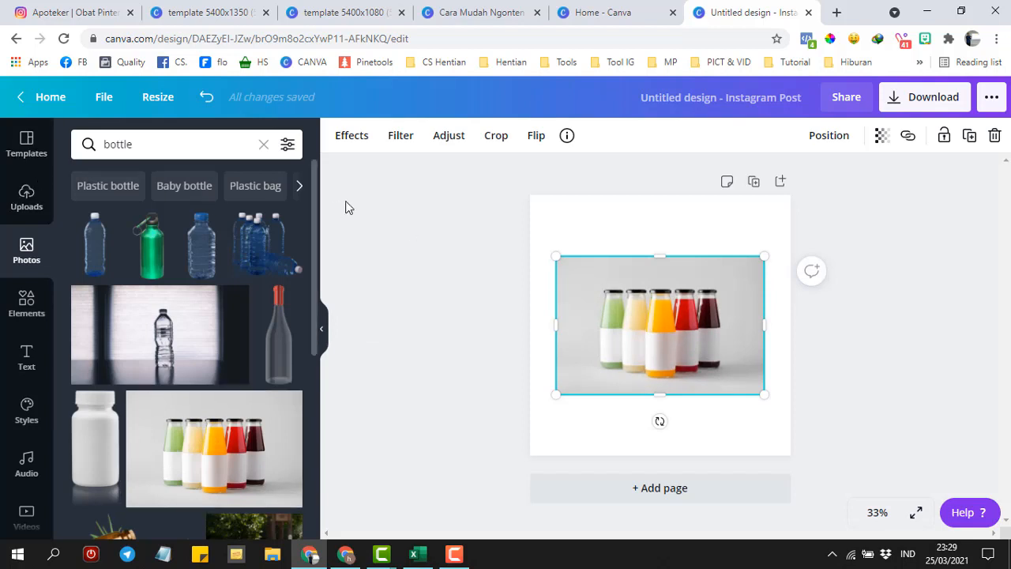
- Strip the bottles photo's grey background with Background Remover and nudge it slightly down
click(358, 144)
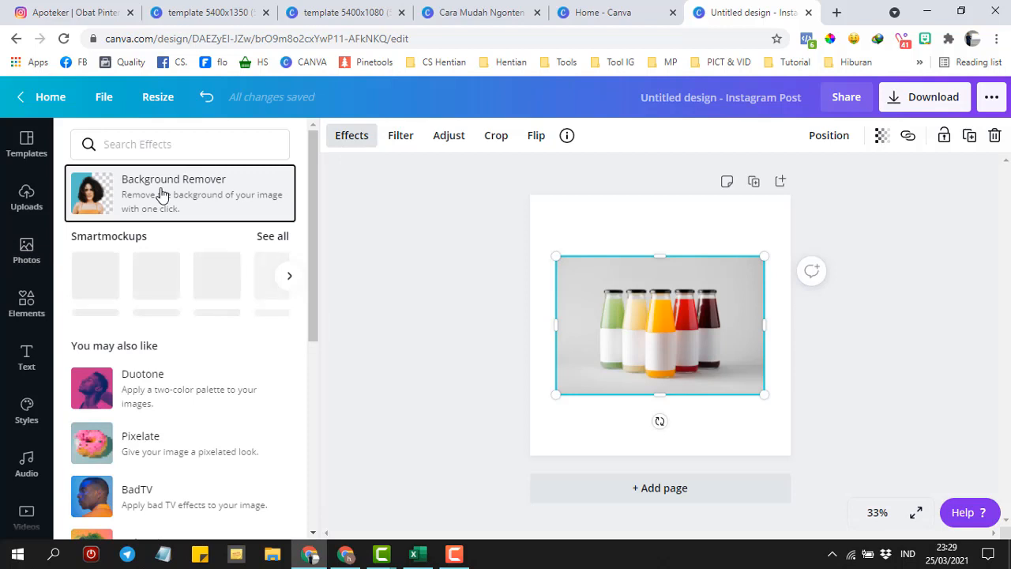
click(101, 196)
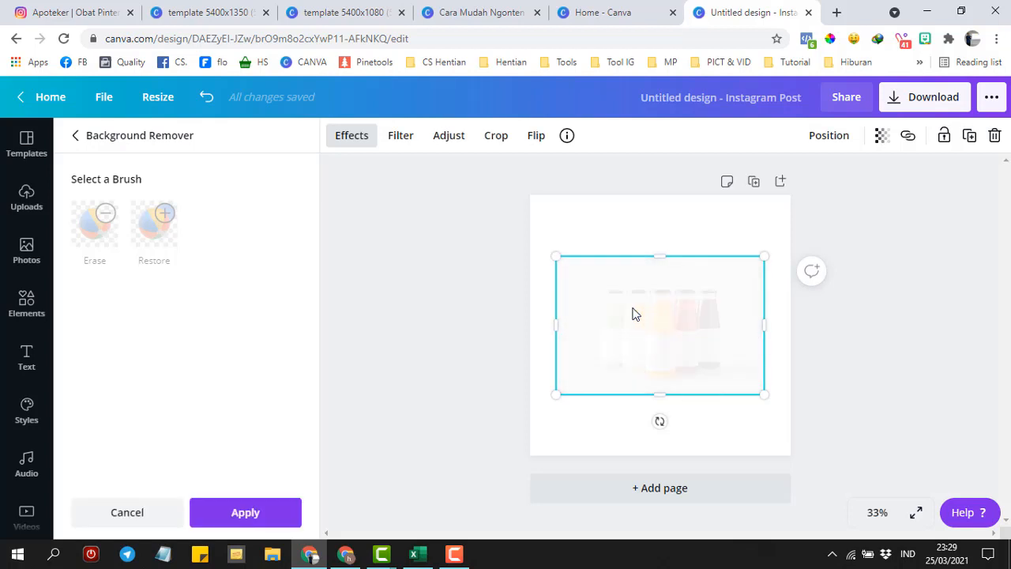
mouse_move(632, 323)
mouse_down()
mouse_move(632, 338)
mouse_move(623, 310)
mouse_up()
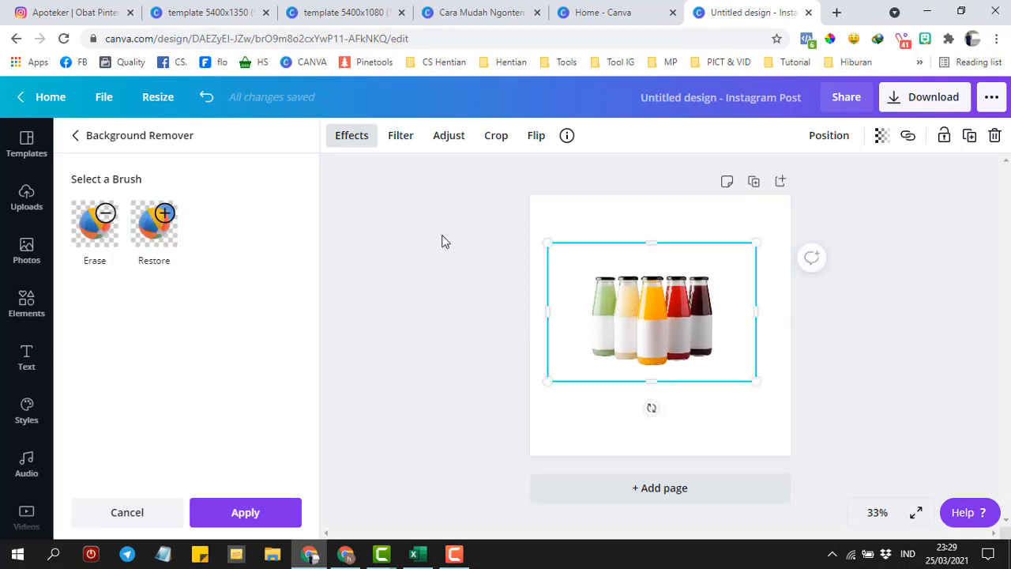
click(472, 16)
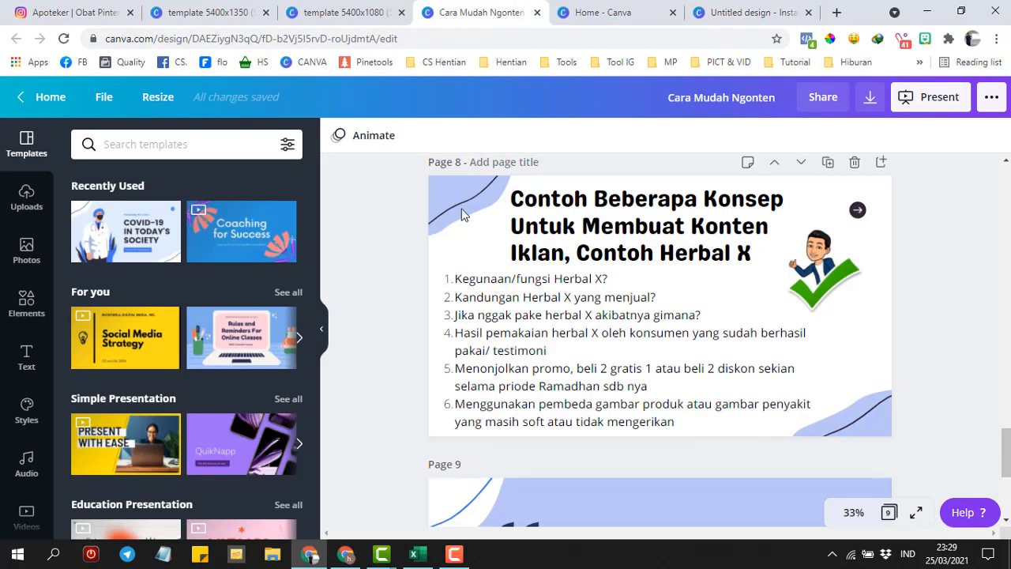
click(761, 9)
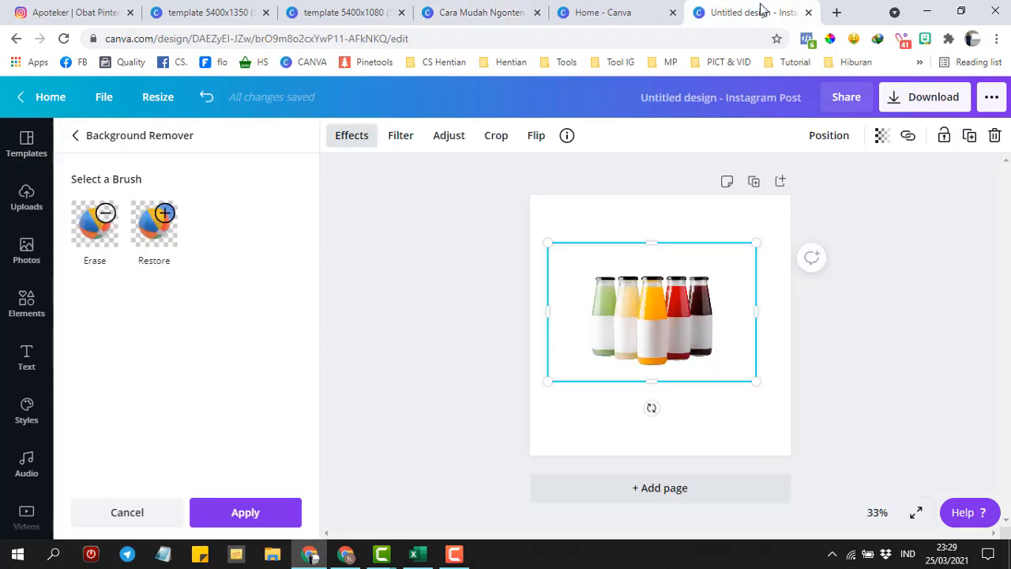
- Add a 'Herbal KolesNew' subheading at the top of the page
click(27, 359)
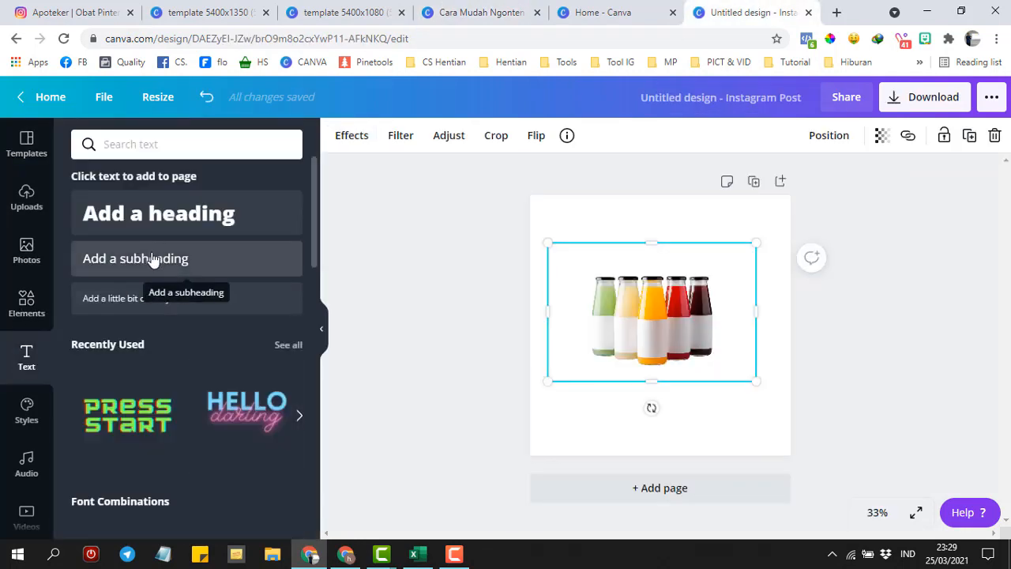
click(153, 260)
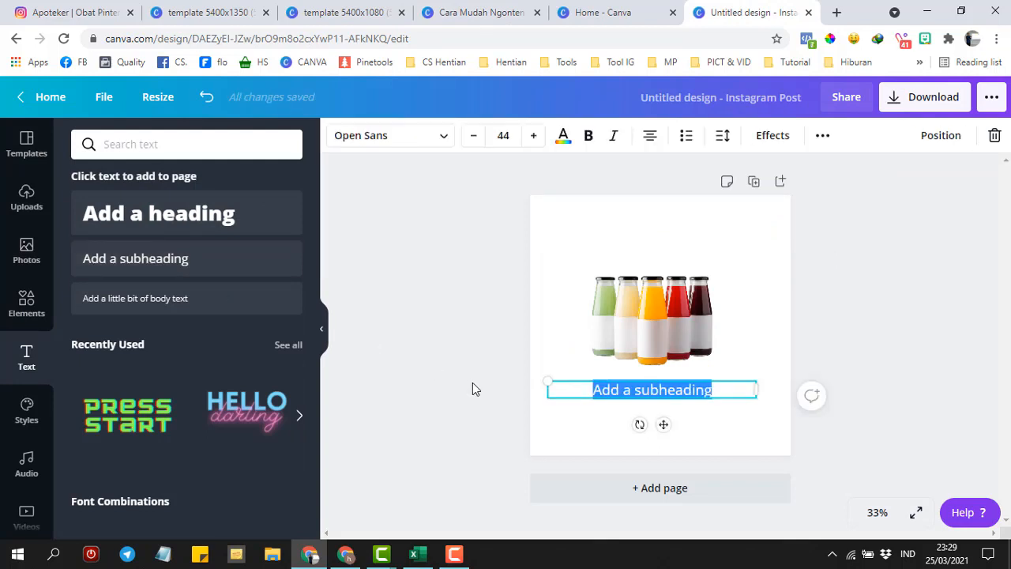
text(Herba)
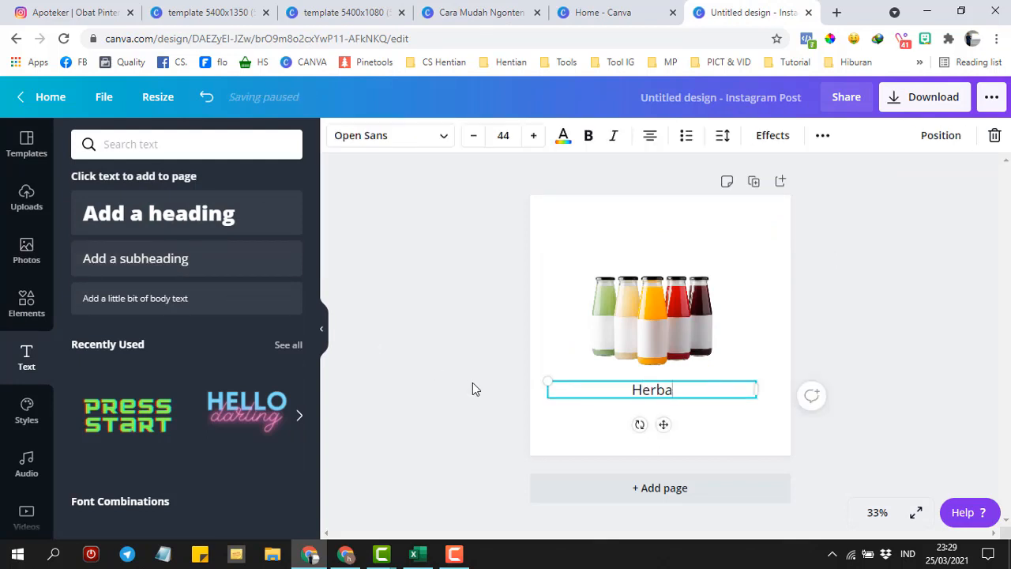
text(l Koles)
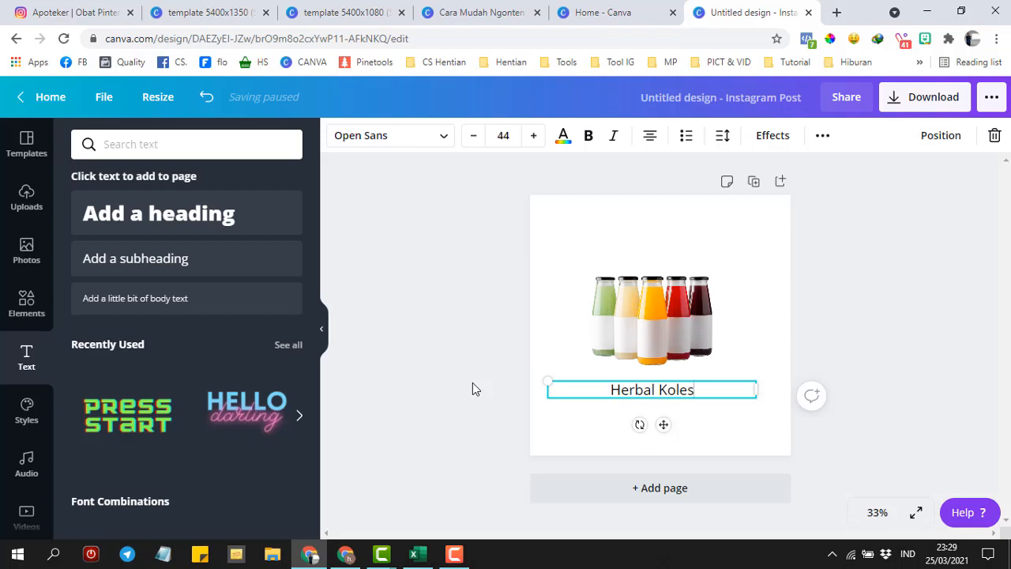
text(New)
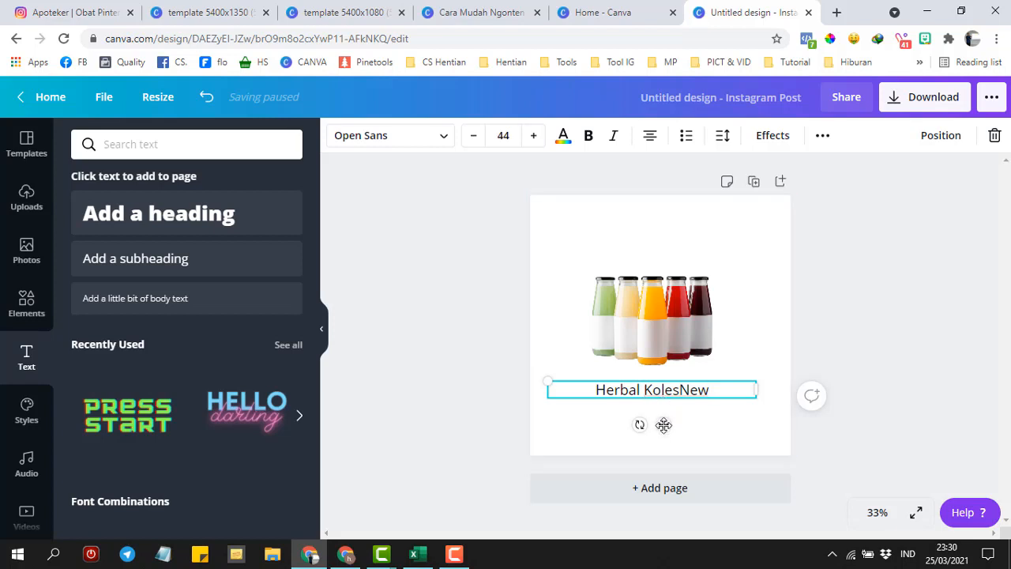
drag(664, 425, 658, 253)
- Add a left-aligned two-line tagline below the bottles: 'Membantu Menurunkan Kolesterol' / 'Makan Enak Jadi Ngak Was-w'
click(147, 263)
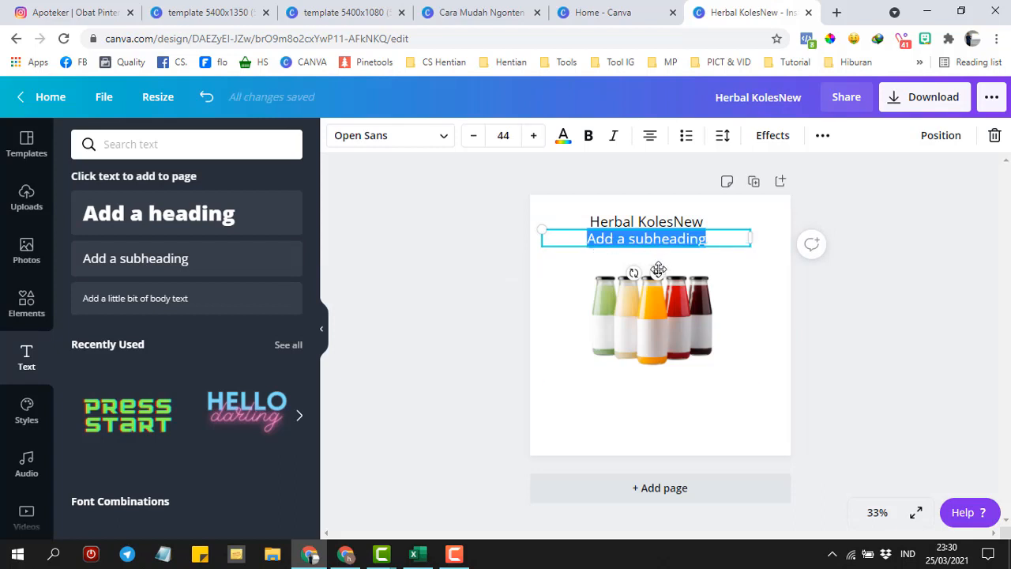
drag(657, 272, 650, 440)
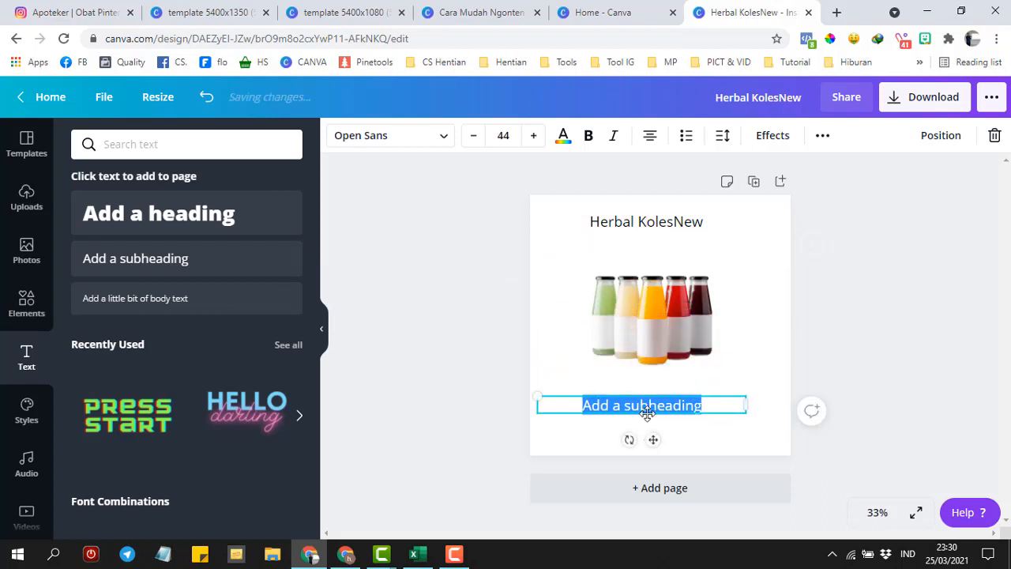
text(Mem)
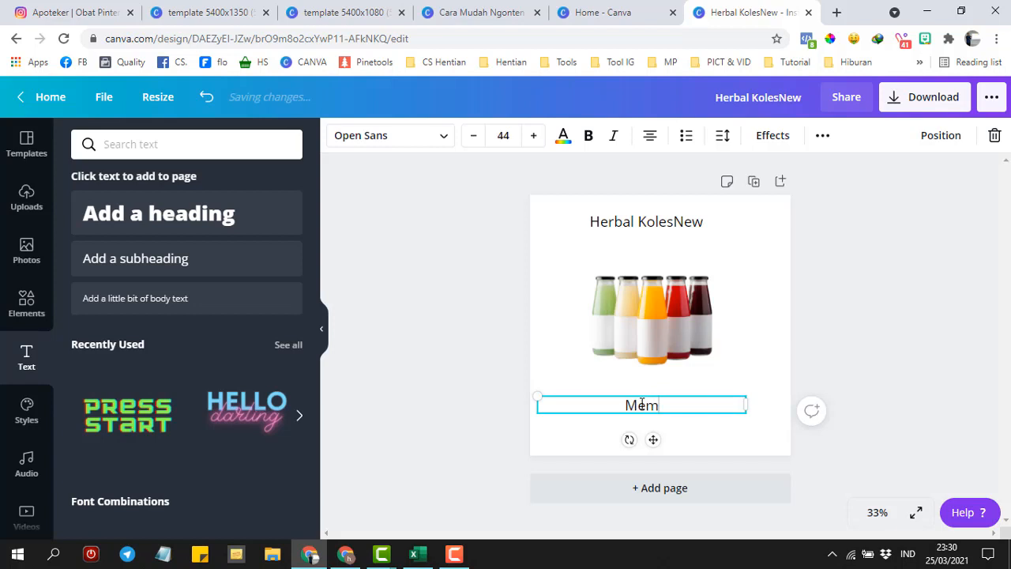
text(bantu M)
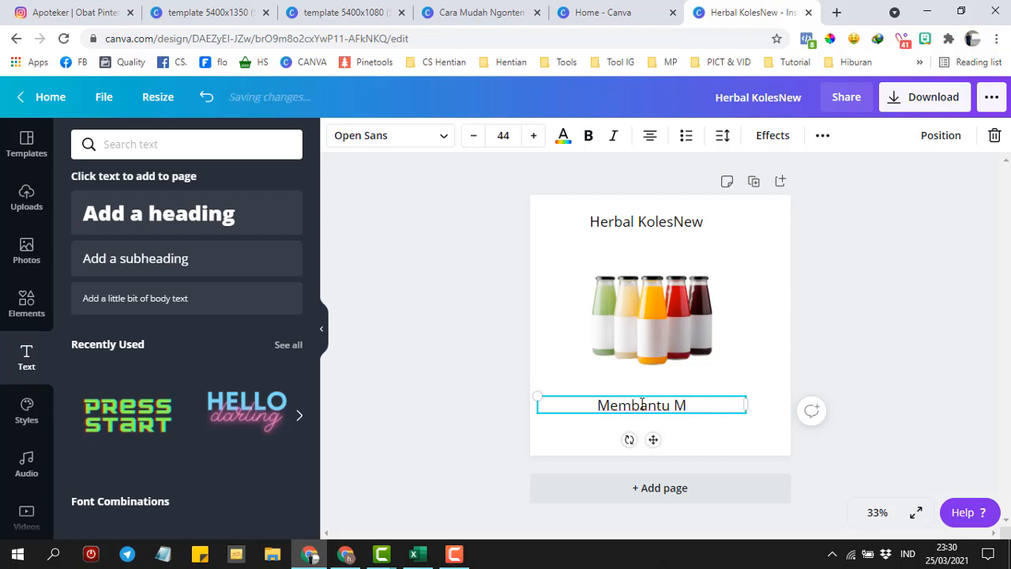
text(enurunkan)
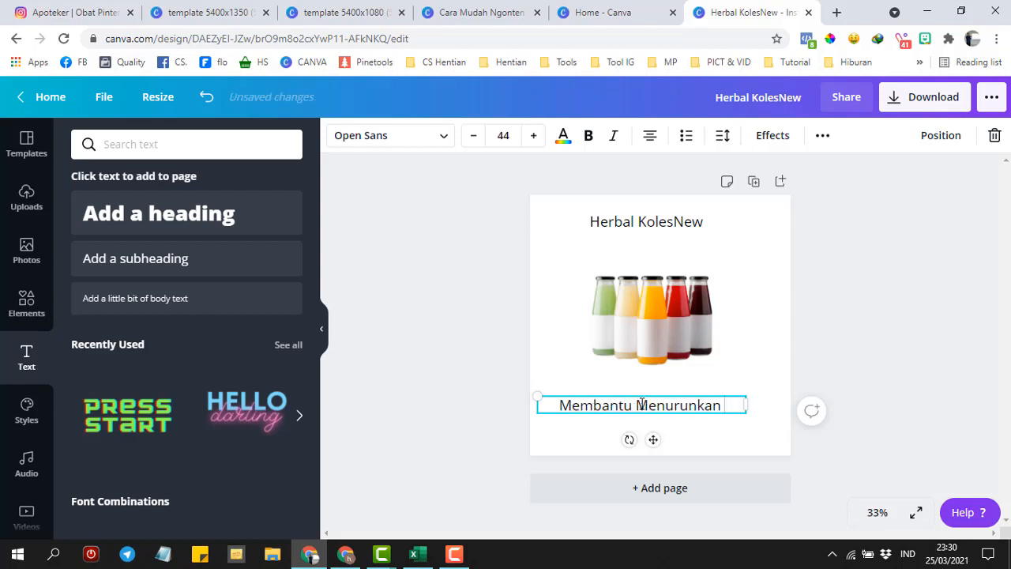
text( Kolesterol)
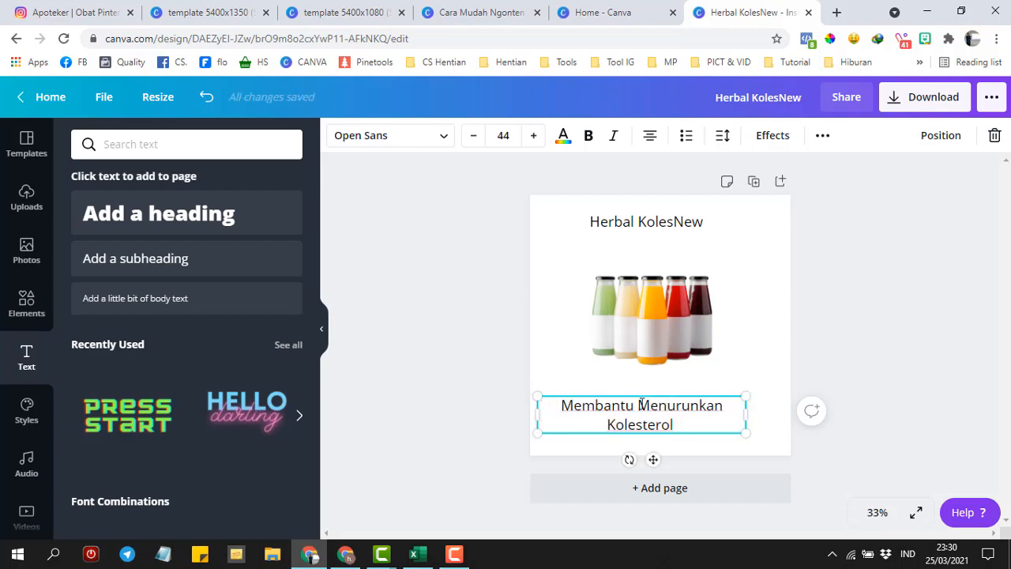
key(BackSpace)
key(ctrl+a)
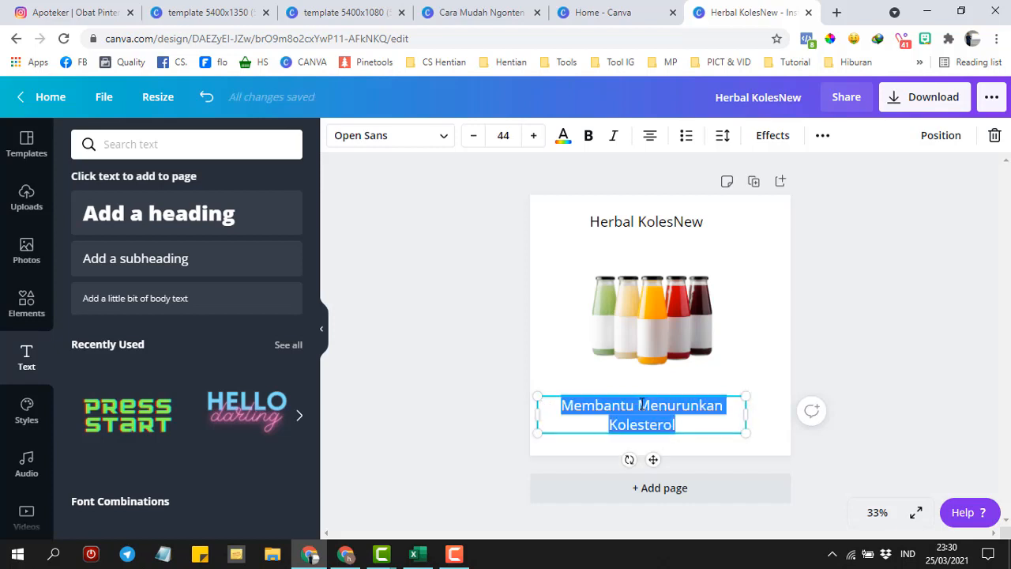
click(650, 136)
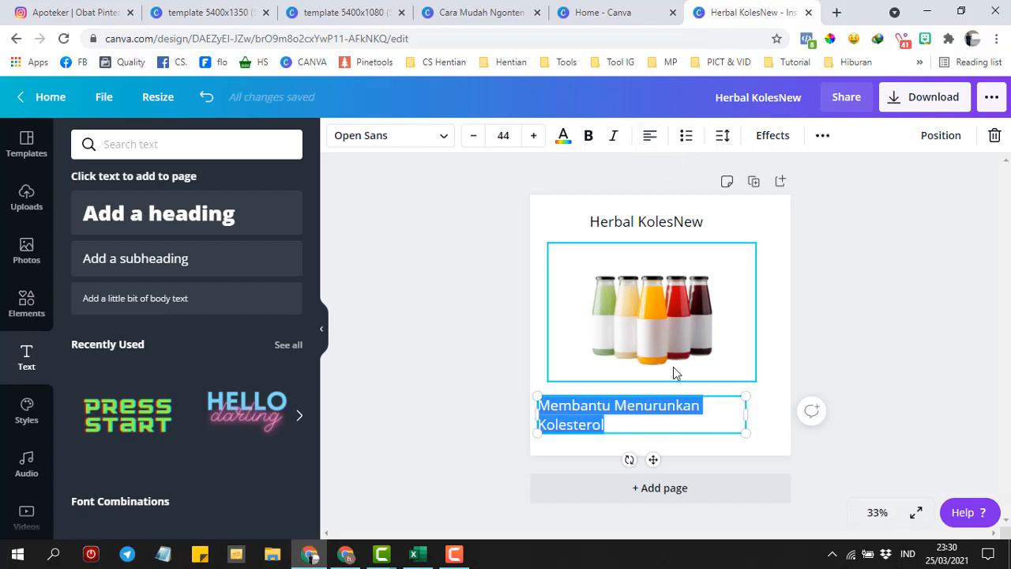
click(670, 424)
key(Return)
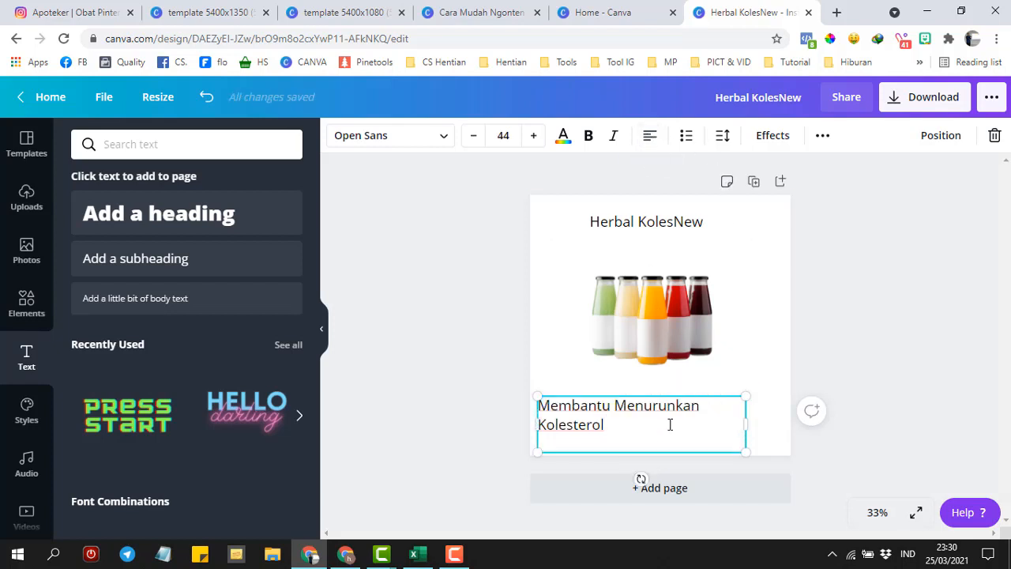
text(Makan )
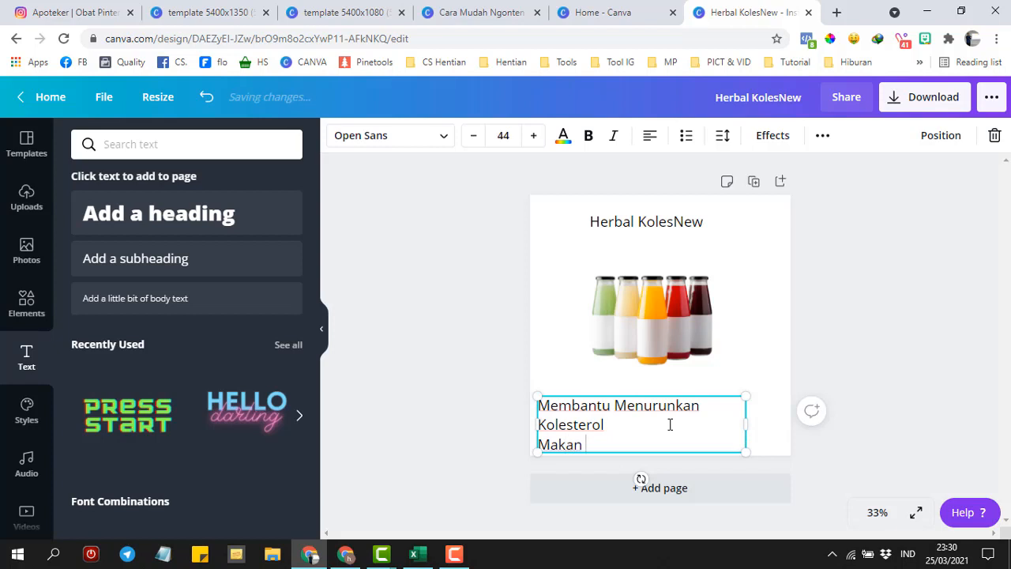
text(Enak Jadi )
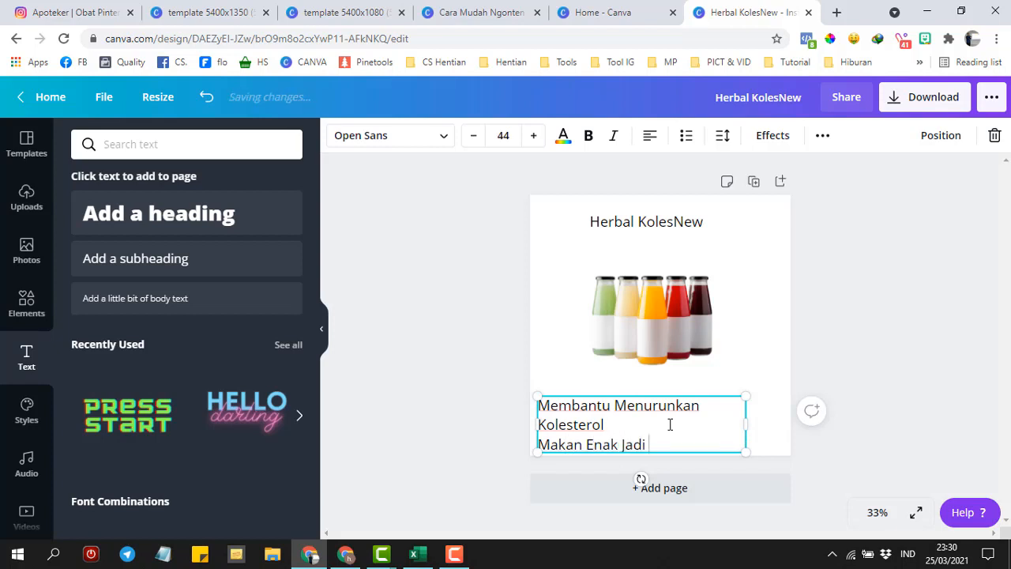
text(Ngak Was-was)
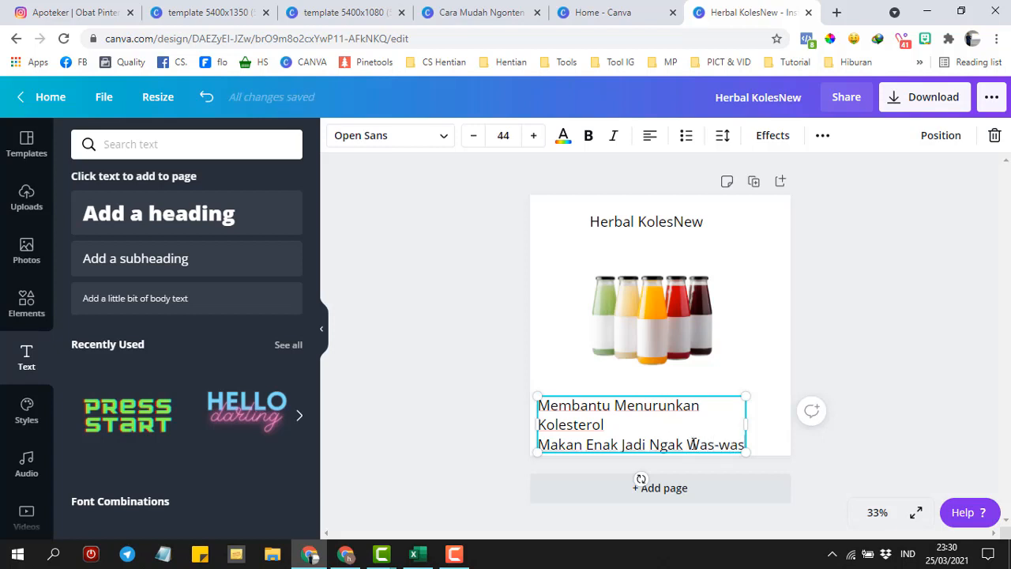
drag(704, 395, 707, 389)
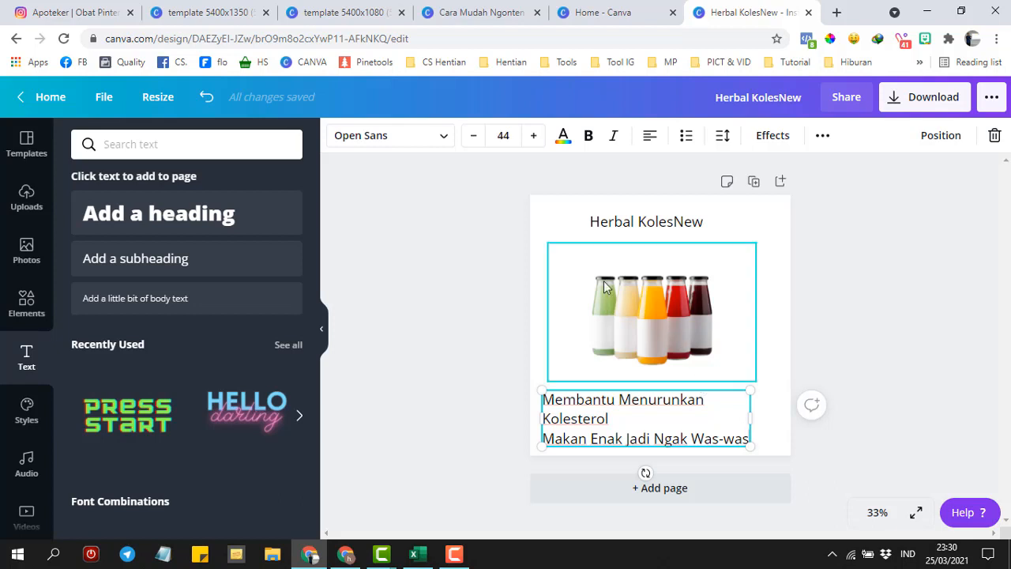
- Make the Herbal KolesNew heading bold and italic
click(553, 224)
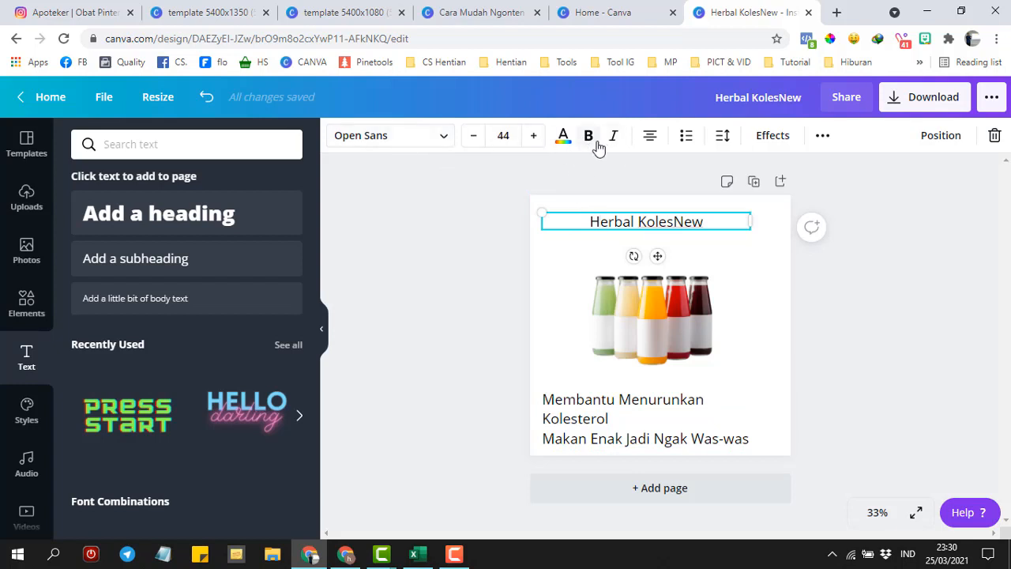
double_click(589, 212)
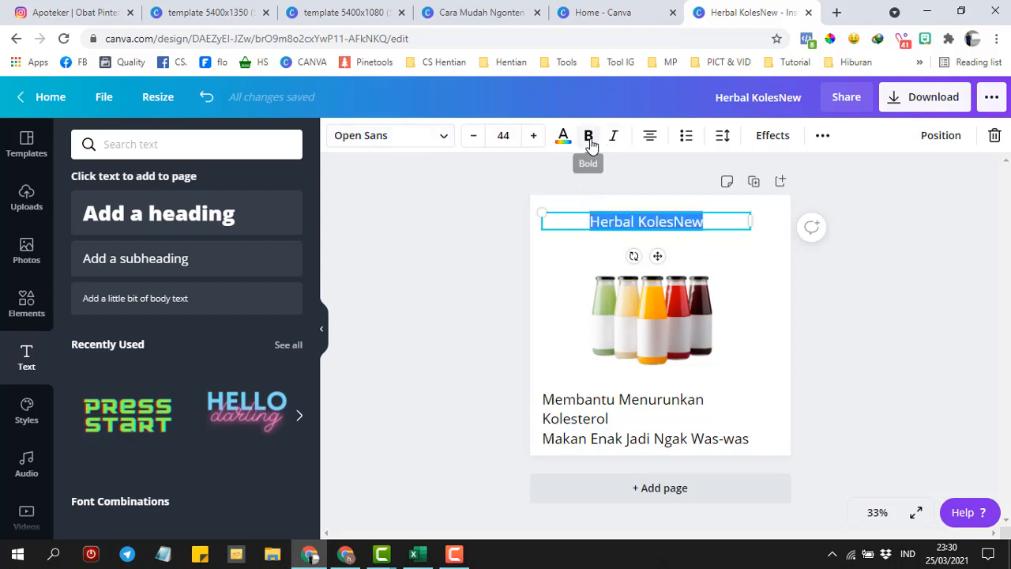
click(588, 135)
click(613, 135)
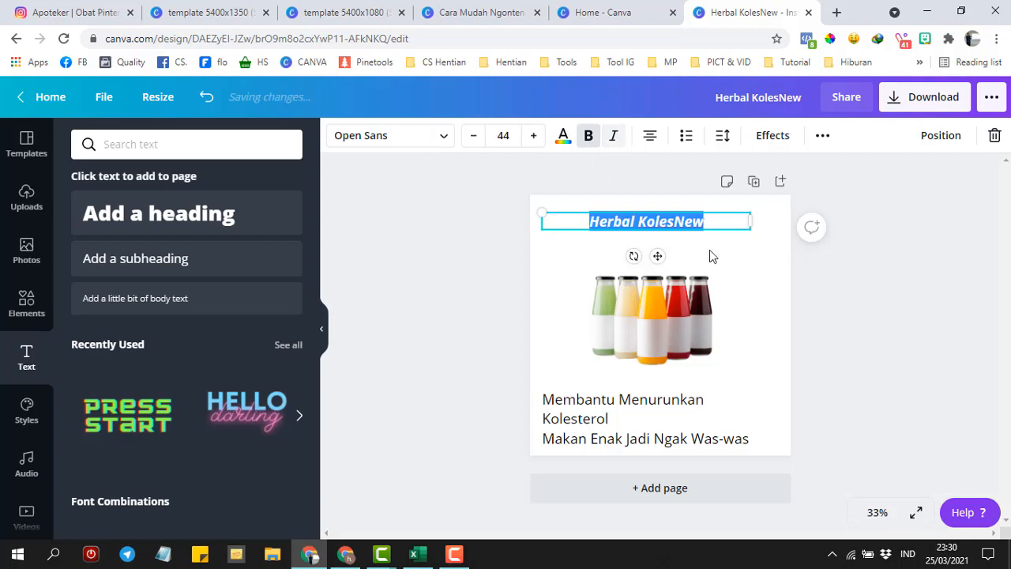
click(770, 274)
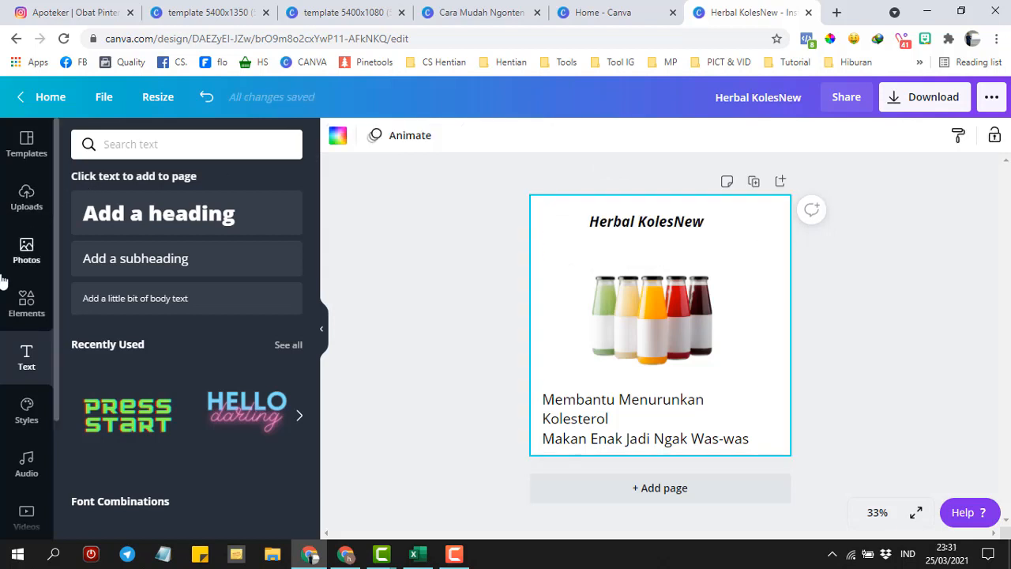
- Search photos for 'h' and try a leaves photo in the bottles' place, then undo it
click(29, 250)
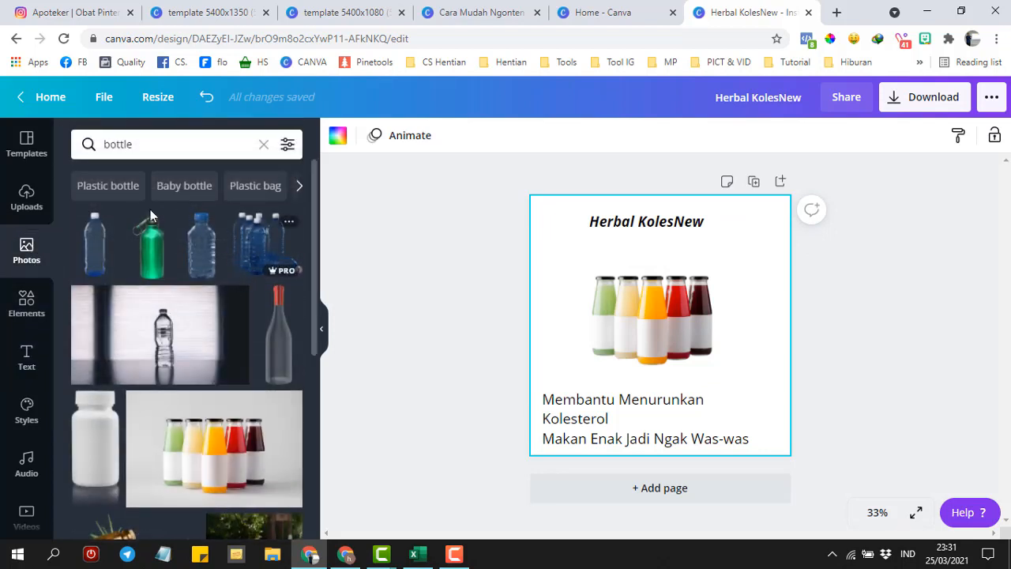
click(264, 146)
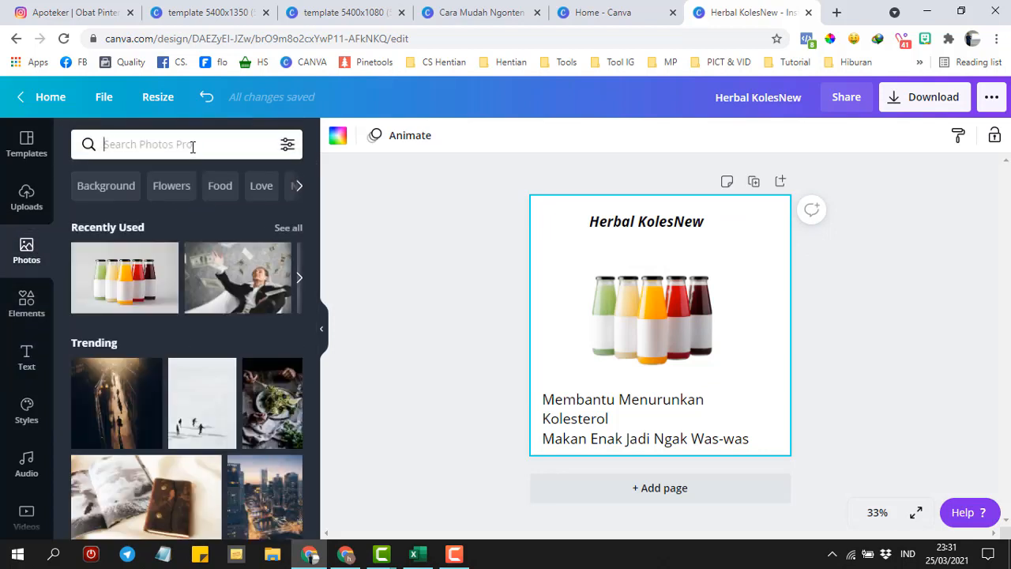
text(healt)
key(Return)
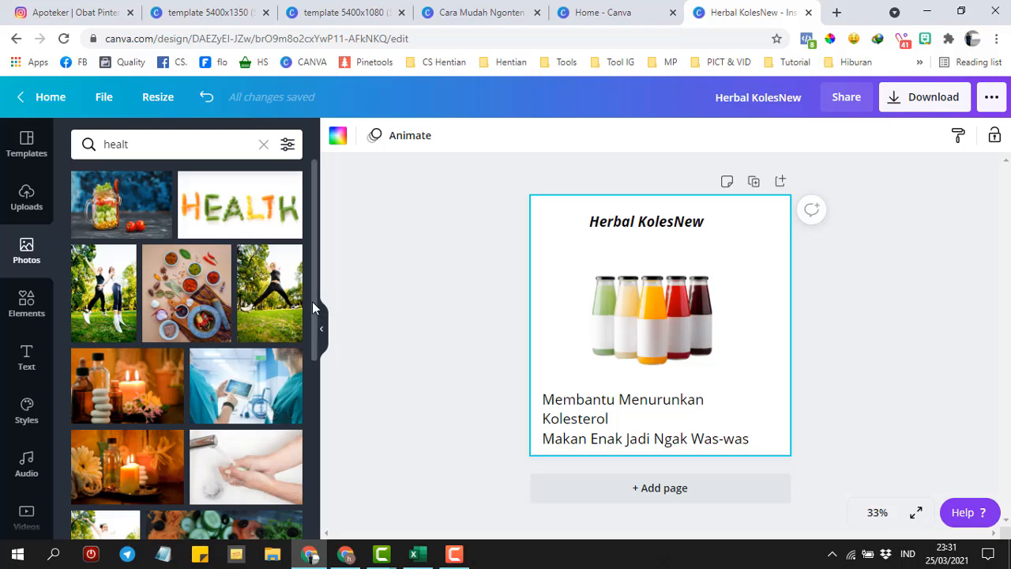
drag(318, 306, 324, 414)
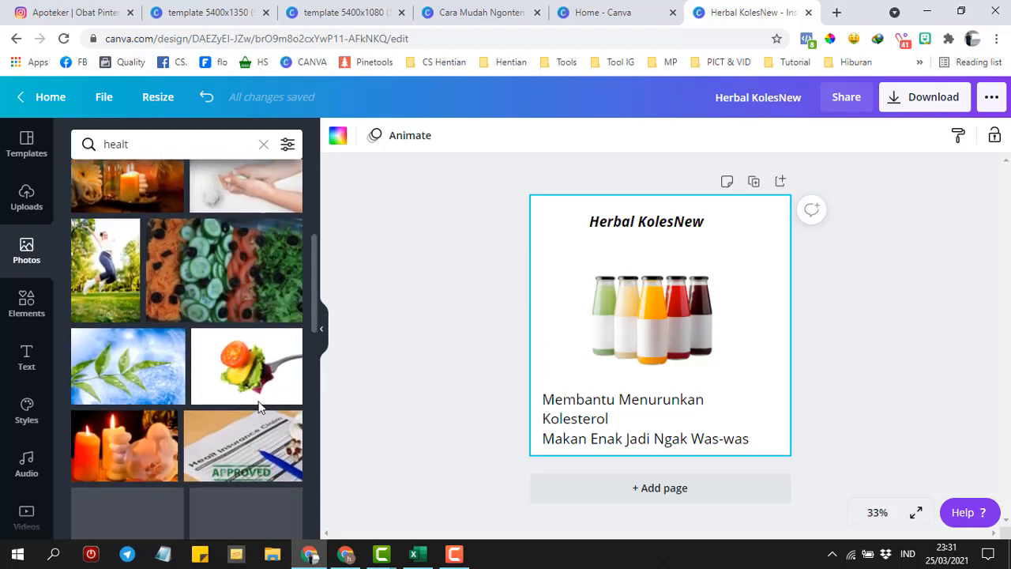
drag(121, 363, 660, 324)
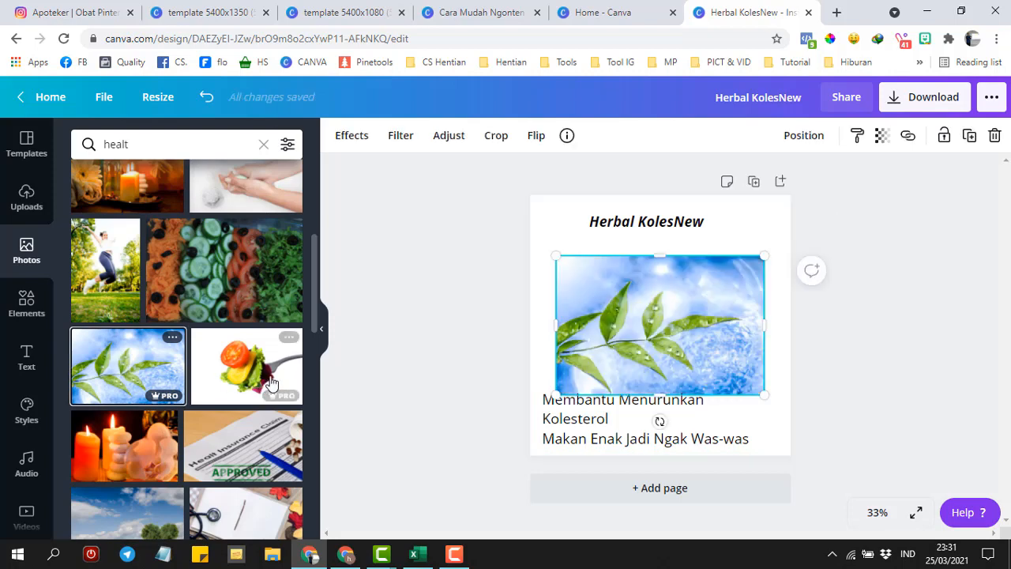
key(ctrl+z)
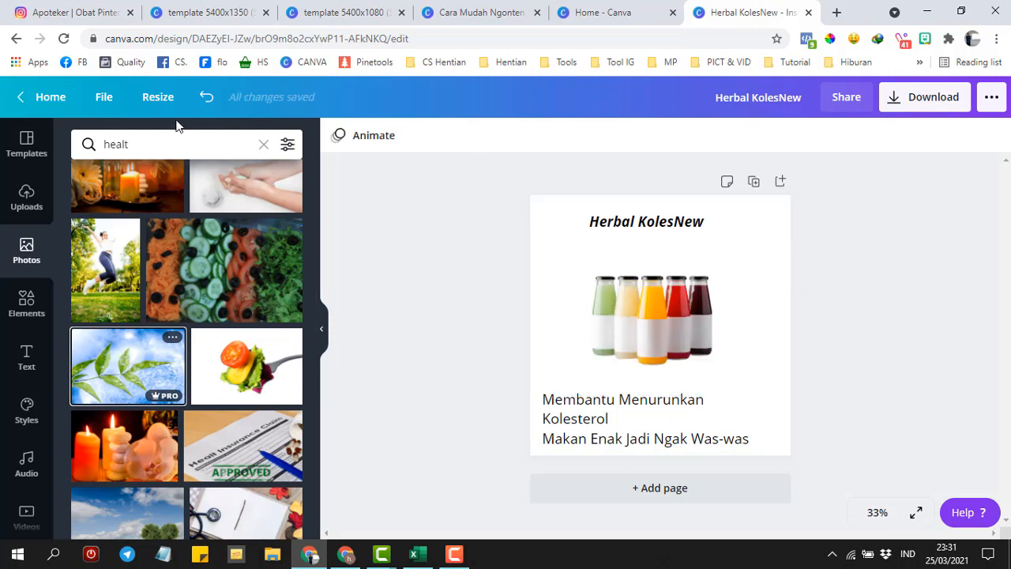
- Search photos for 'food' and add the plate-on-marble-table photo to the page
click(187, 148)
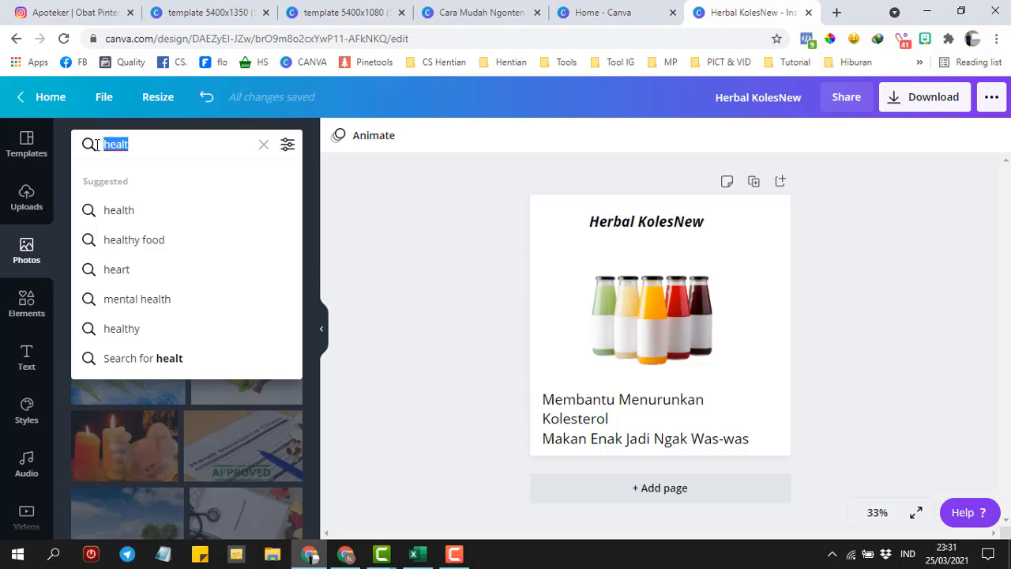
text(food)
key(Return)
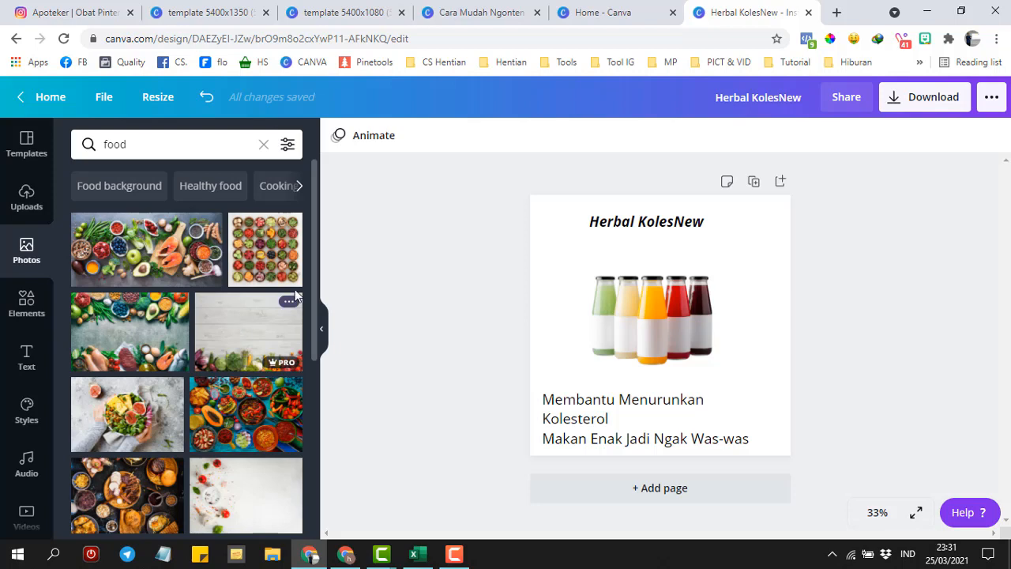
scroll(315, 264, down, 3)
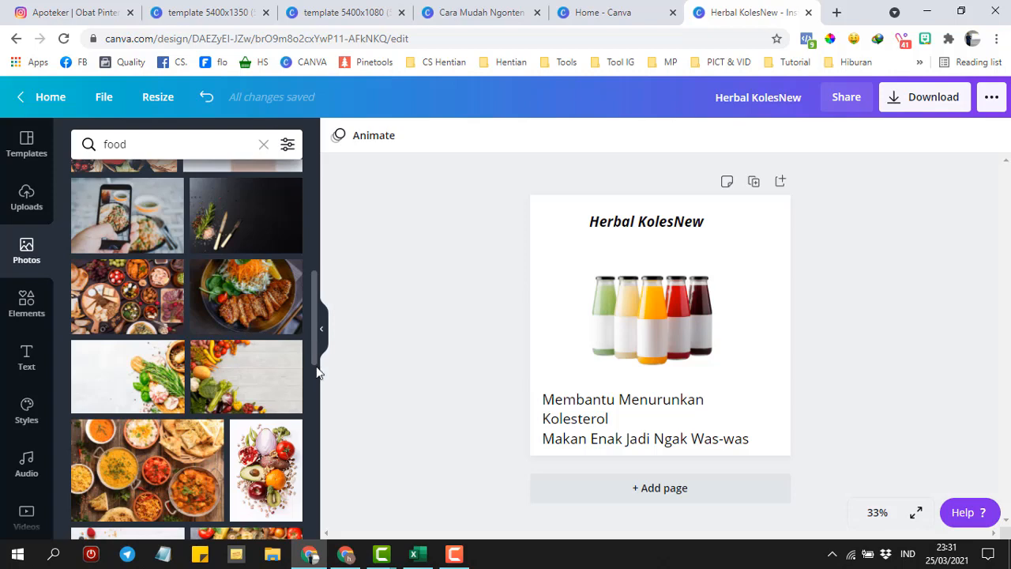
scroll(317, 372, down, 3)
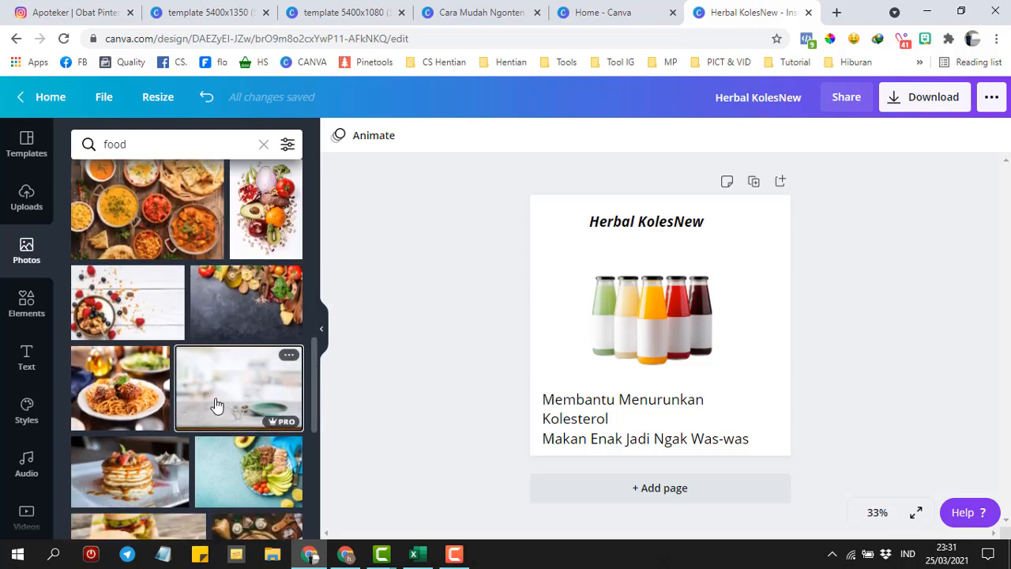
click(216, 405)
- Enlarge the table photo to cover the whole page and send it behind everything
double_click(616, 330)
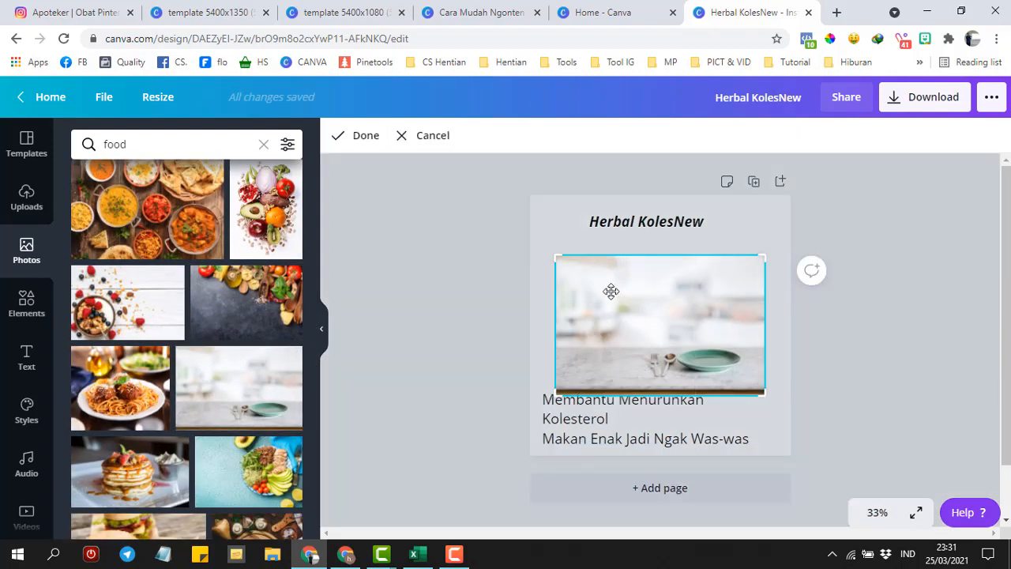
click(560, 237)
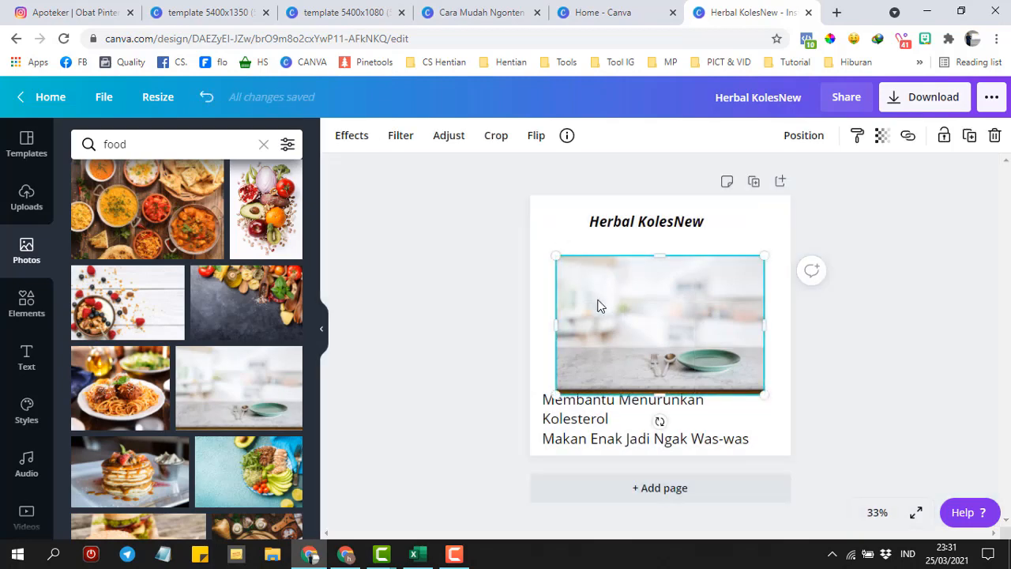
drag(596, 300, 569, 238)
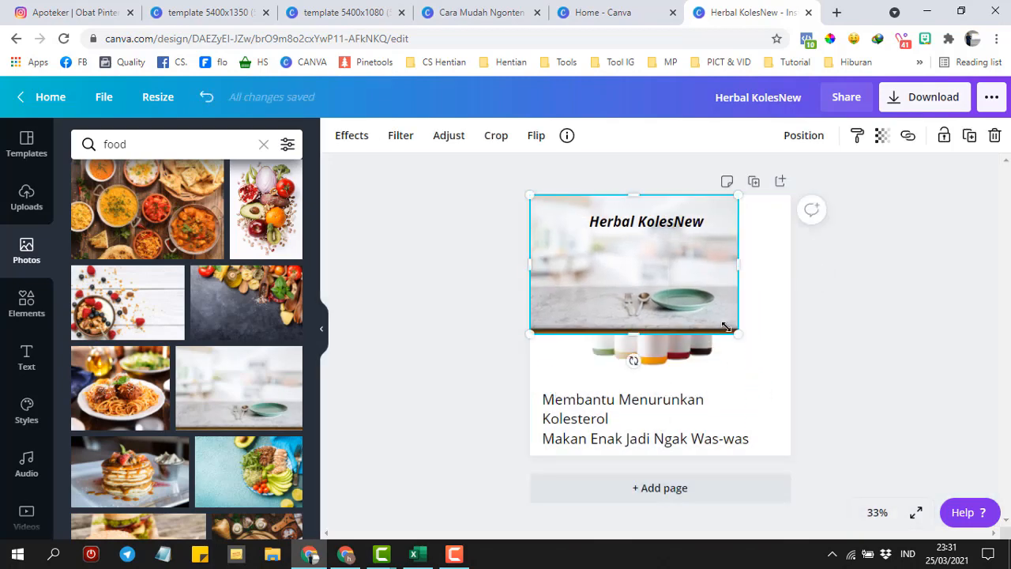
drag(780, 372, 910, 461)
right_click(641, 300)
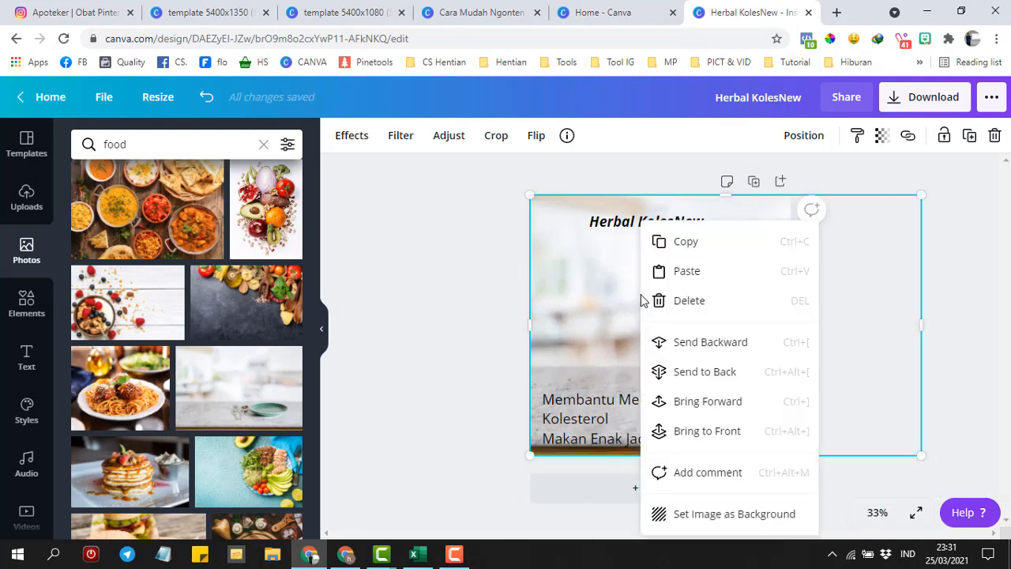
click(686, 371)
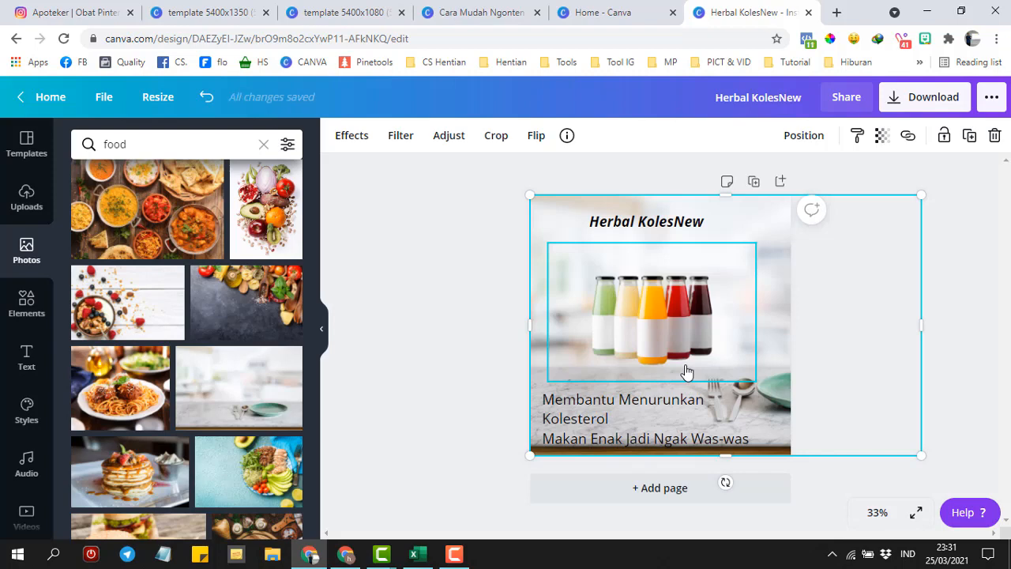
click(950, 269)
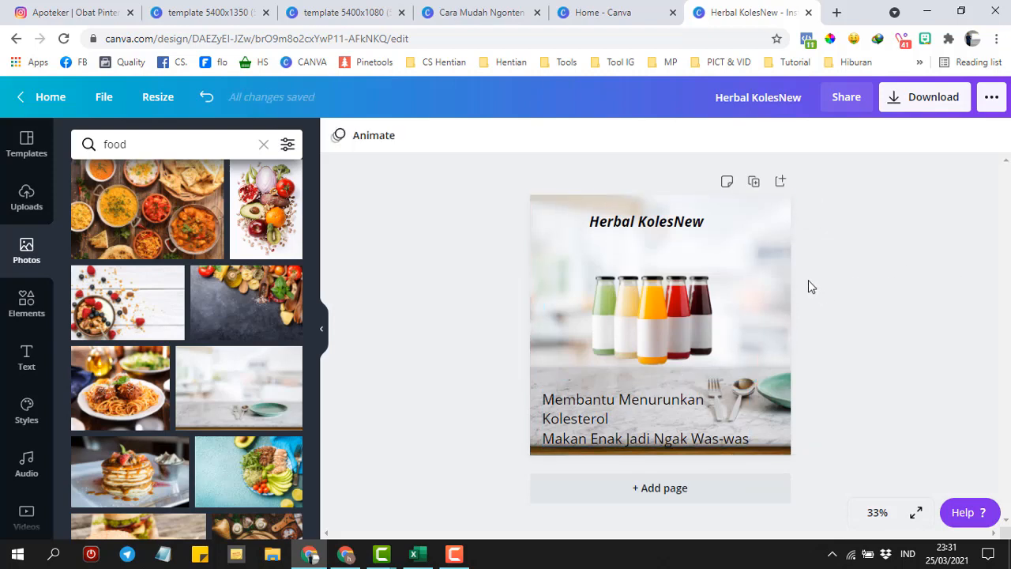
click(787, 268)
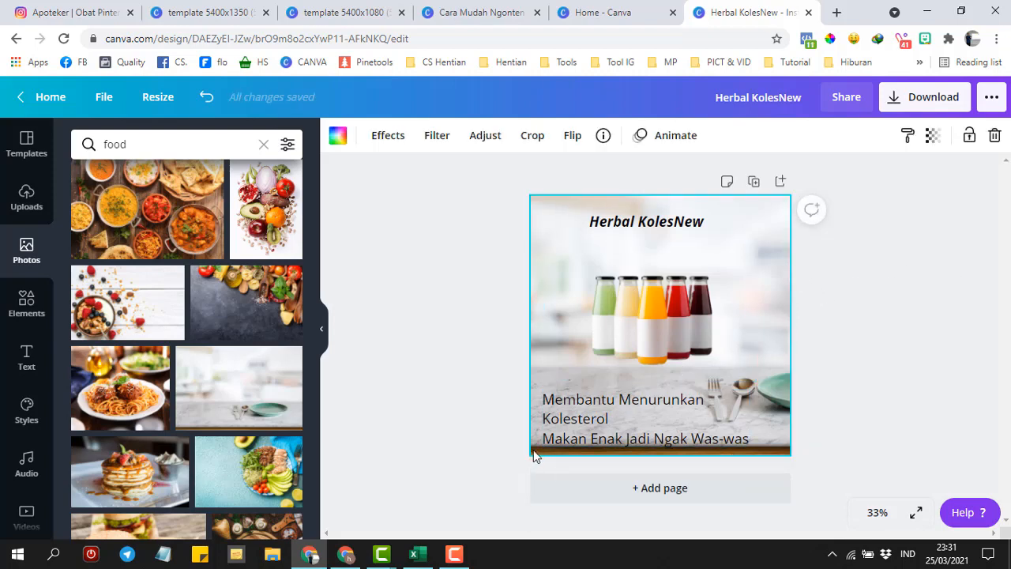
- Enlarge the background photo within its frame
double_click(779, 273)
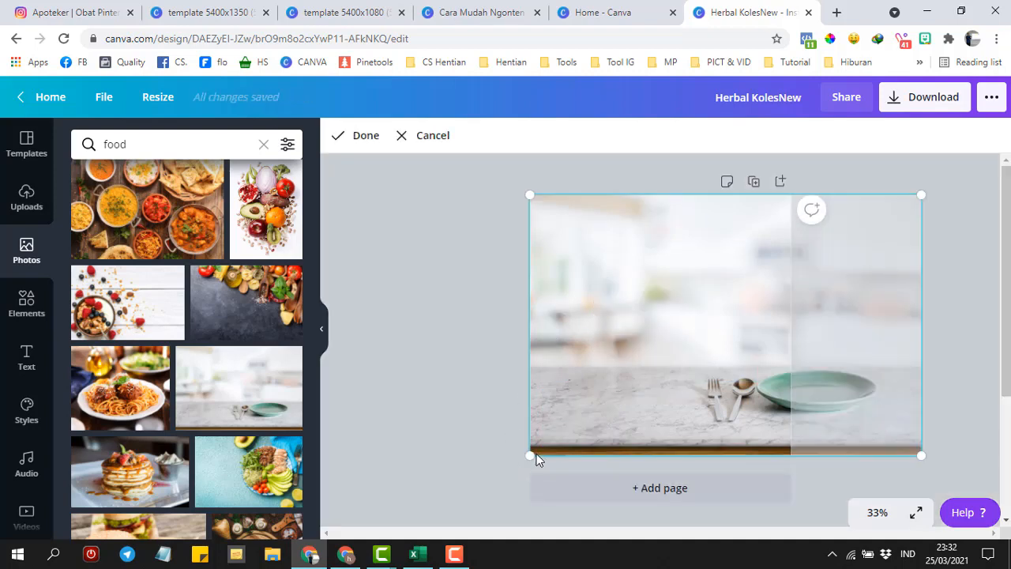
drag(529, 456, 506, 478)
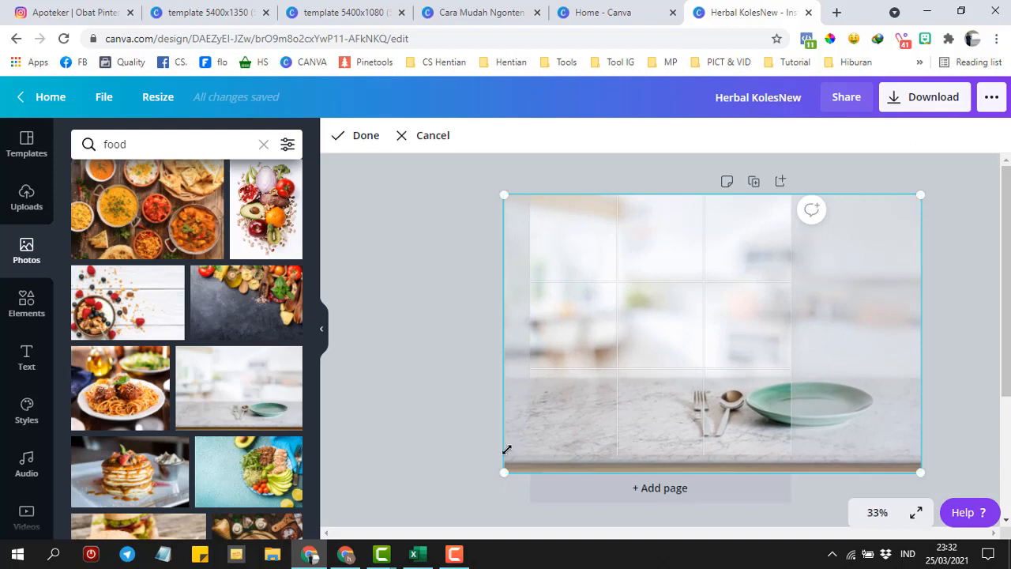
click(460, 335)
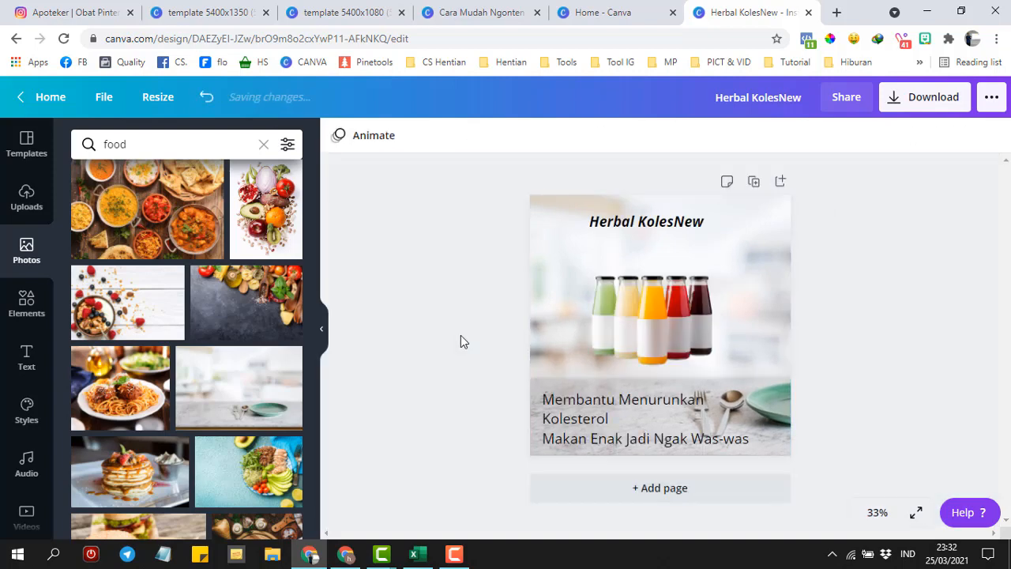
- Shrink the two-line caption's font size to 30
click(620, 420)
key(ctrl+a)
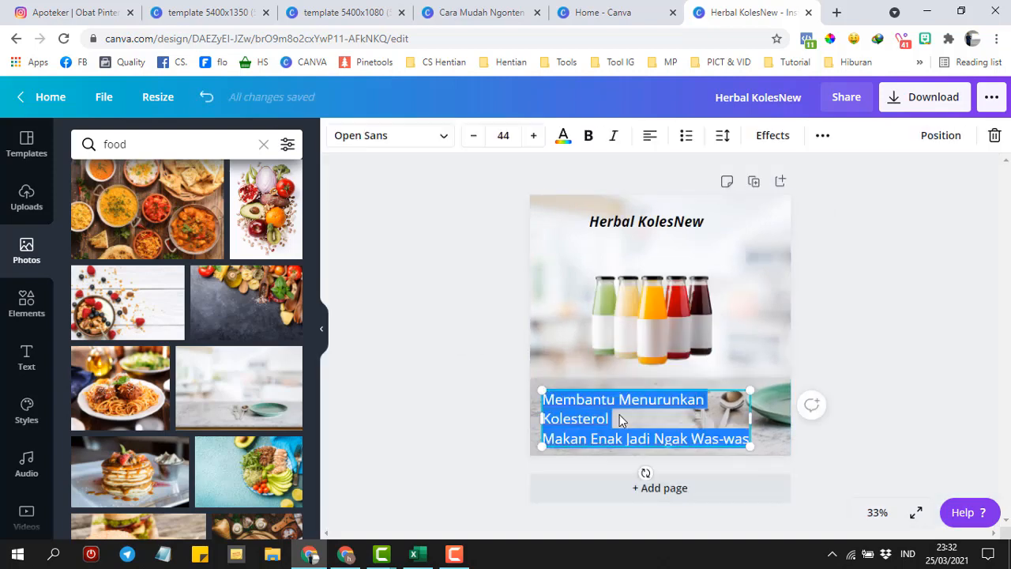
click(473, 139)
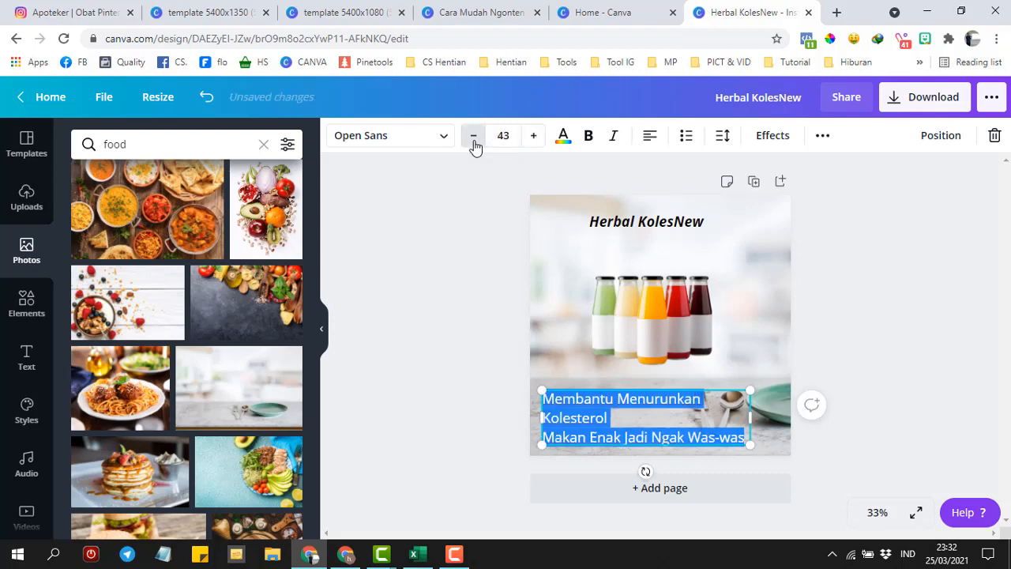
drag(474, 147, 474, 147)
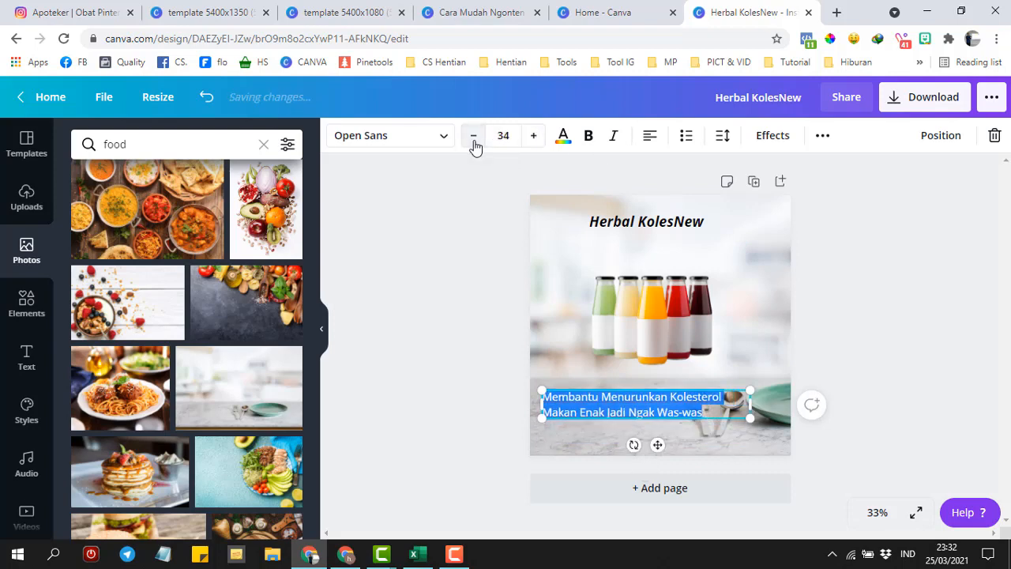
click(474, 142)
click(473, 143)
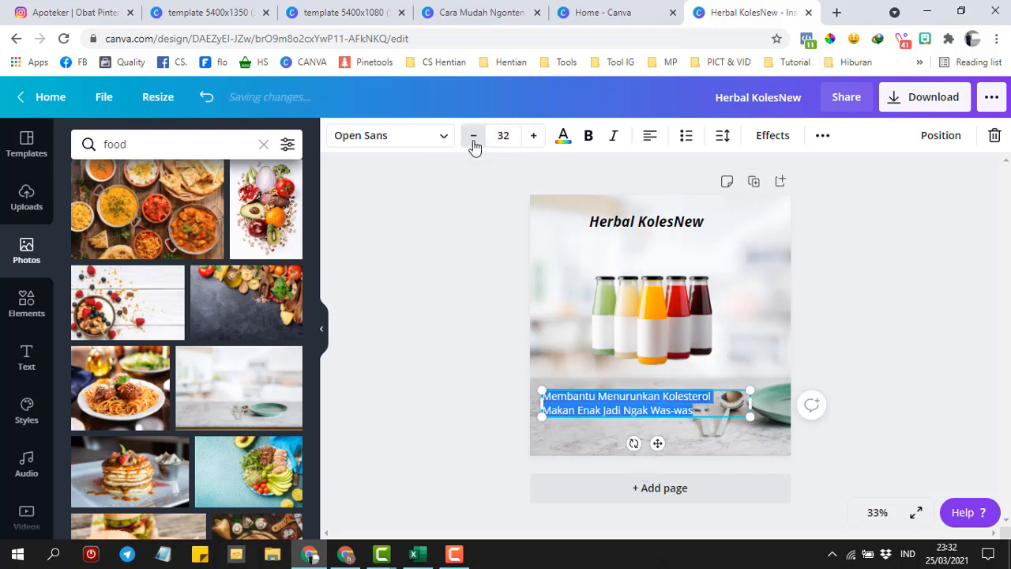
click(474, 143)
click(474, 142)
click(572, 421)
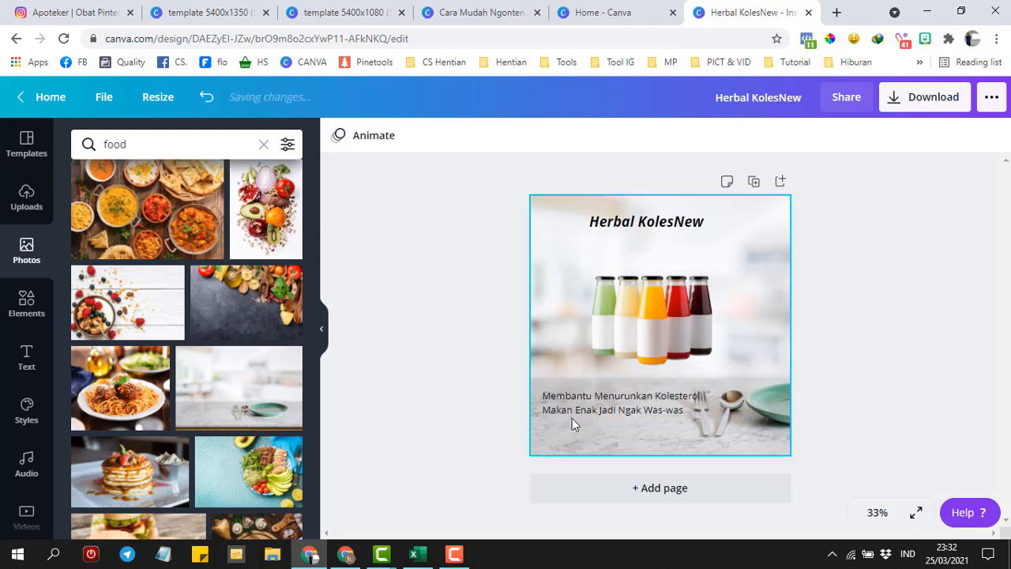
- Move the caption just under the title and shift the bottles down and left
drag(581, 409, 581, 262)
click(450, 277)
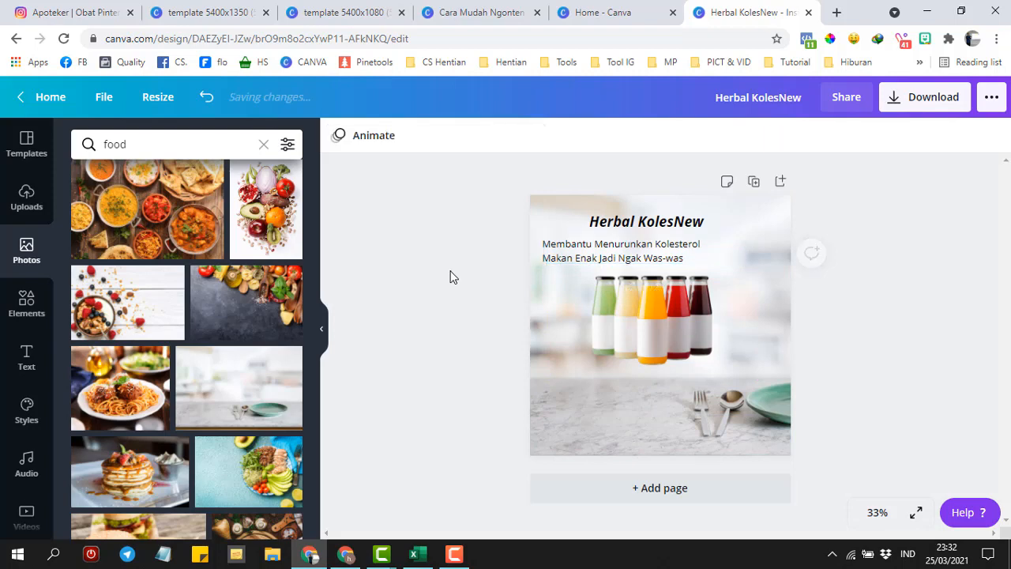
drag(657, 335, 619, 372)
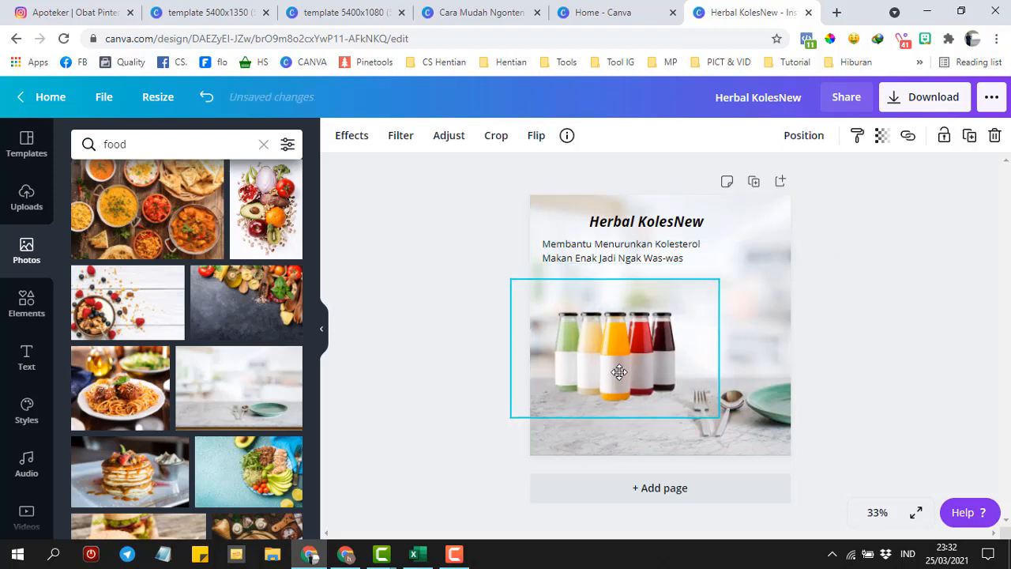
- Duplicate the Herbal KolesNew page
click(755, 181)
click(488, 9)
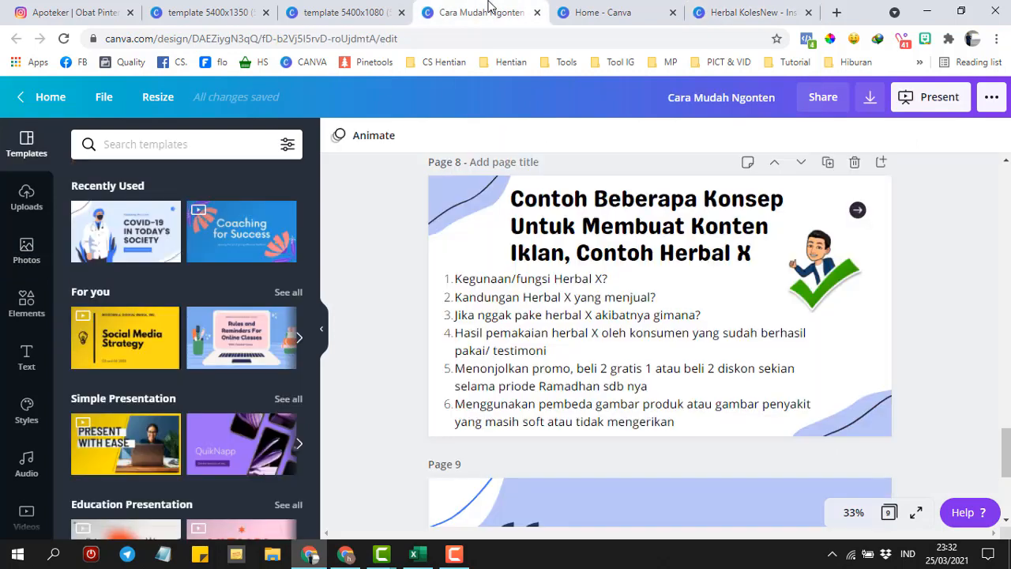
click(717, 13)
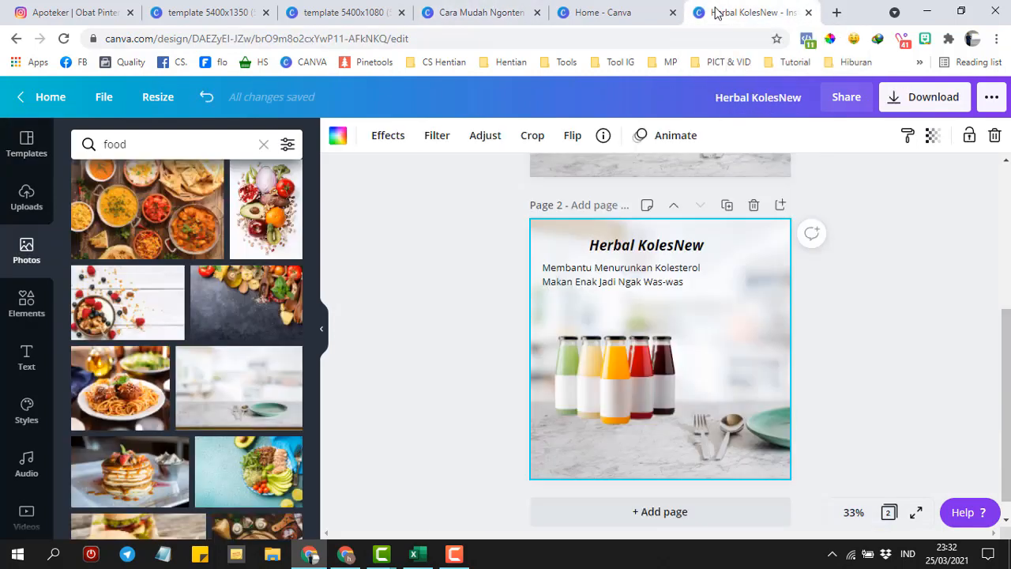
- Retype the copy's subtitle as 'Mengandung BAwang HItam Alami' / 'Sudah Diteliti mampu menurunkan Kolesterol'
double_click(615, 277)
text(Me)
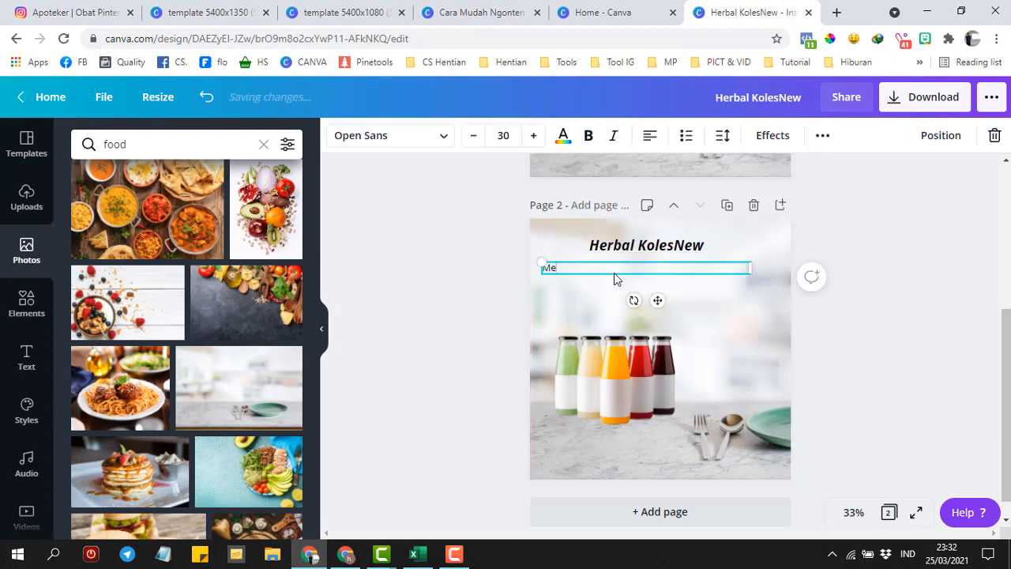
text(ngandung HerbalB)
key(BackSpace)
key(BackSpace)
key(BackSpace)
key(BackSpace)
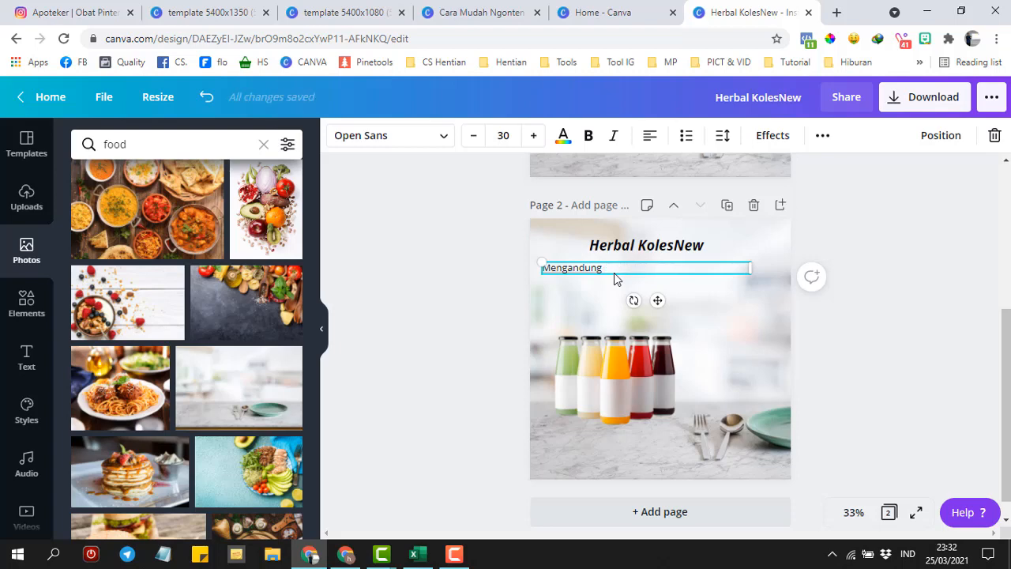
text(BAwang HItam Alamai)
key(BackSpace)
key(BackSpace)
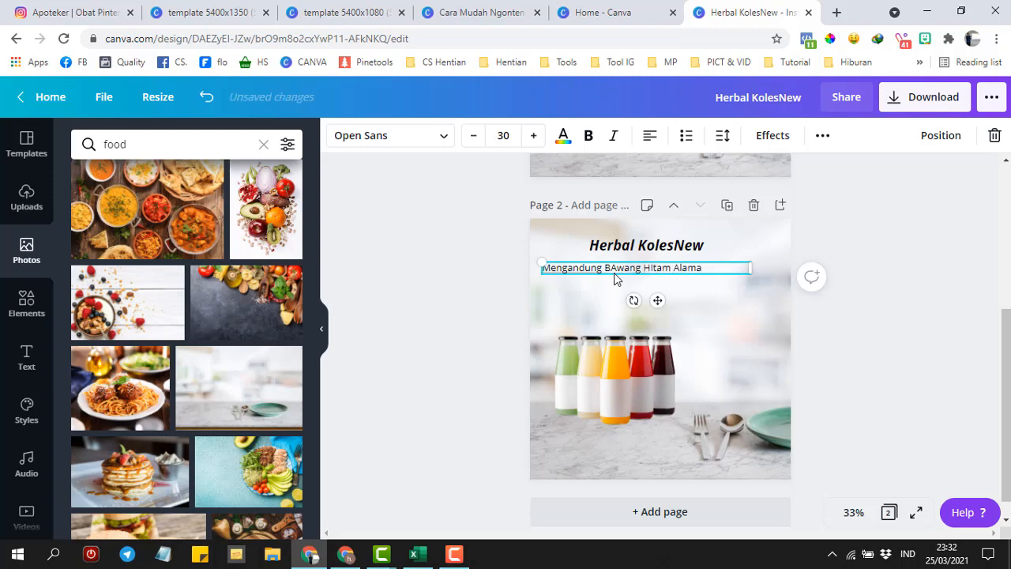
text(i)
key(Return)
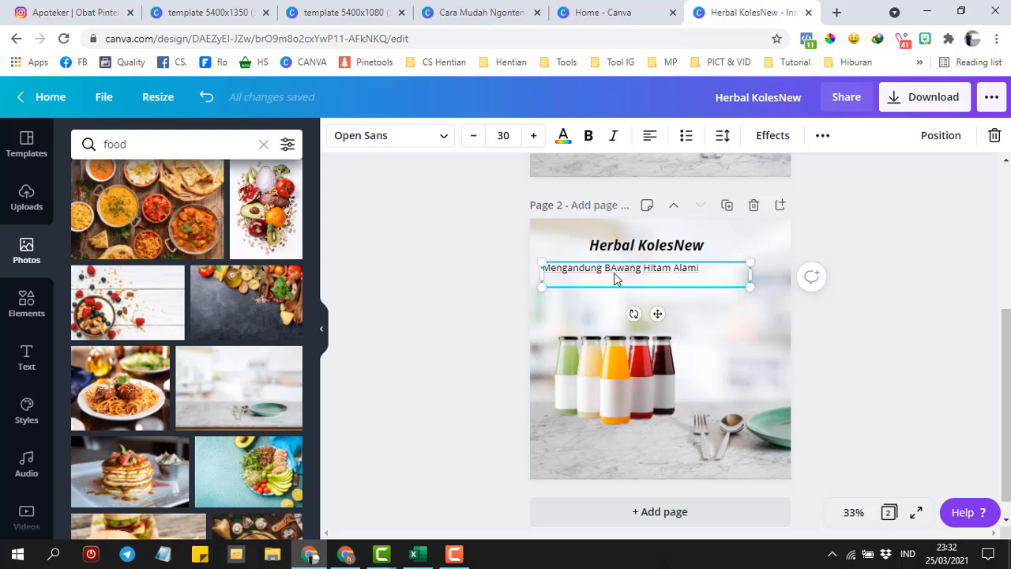
text(Sudah Diteliti mampu menu)
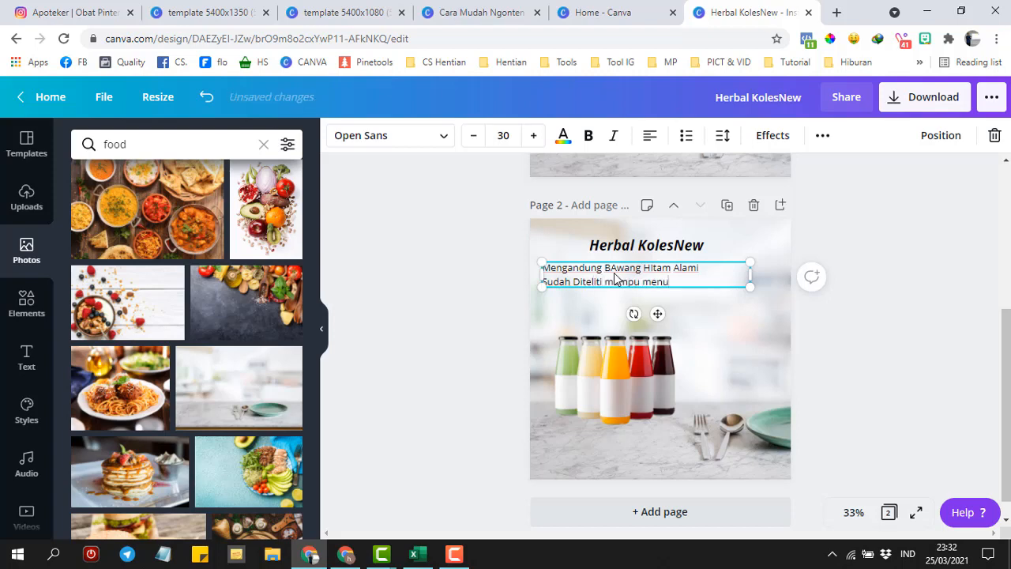
text(runkan Kolesterol)
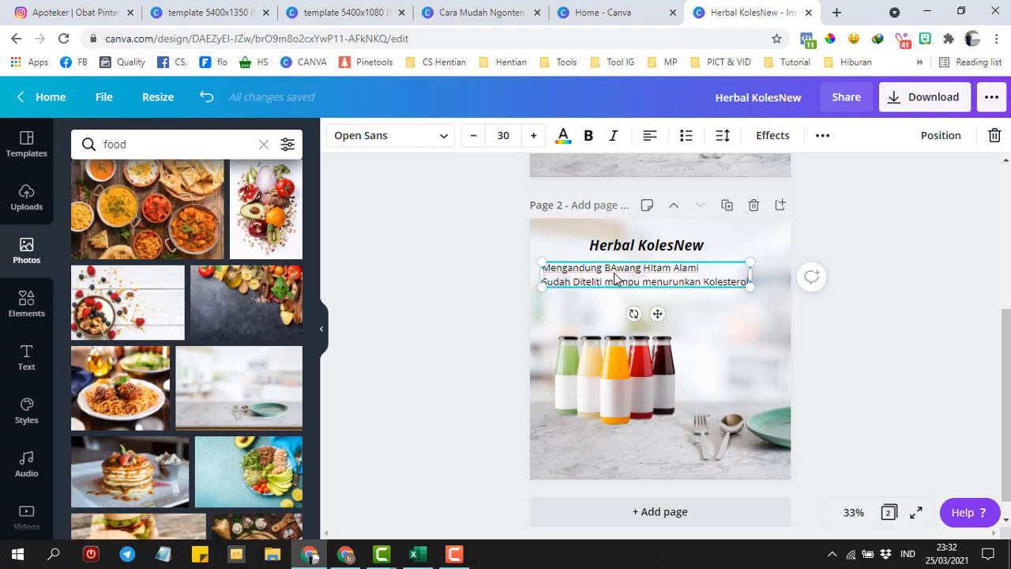
click(754, 359)
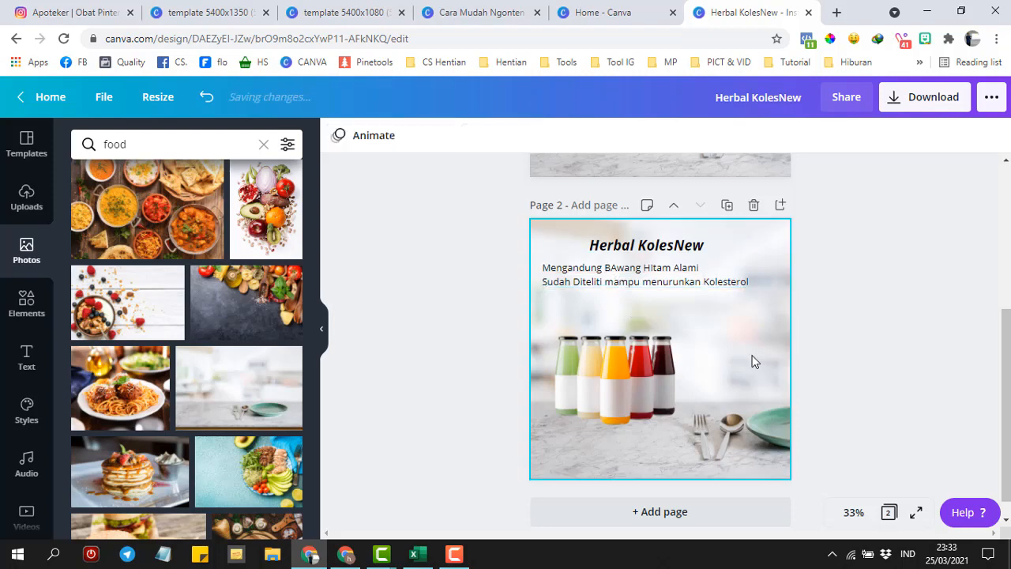
- Delete page 2's marble-table backdrop and search photos for 'store'
click(753, 358)
key(Delete)
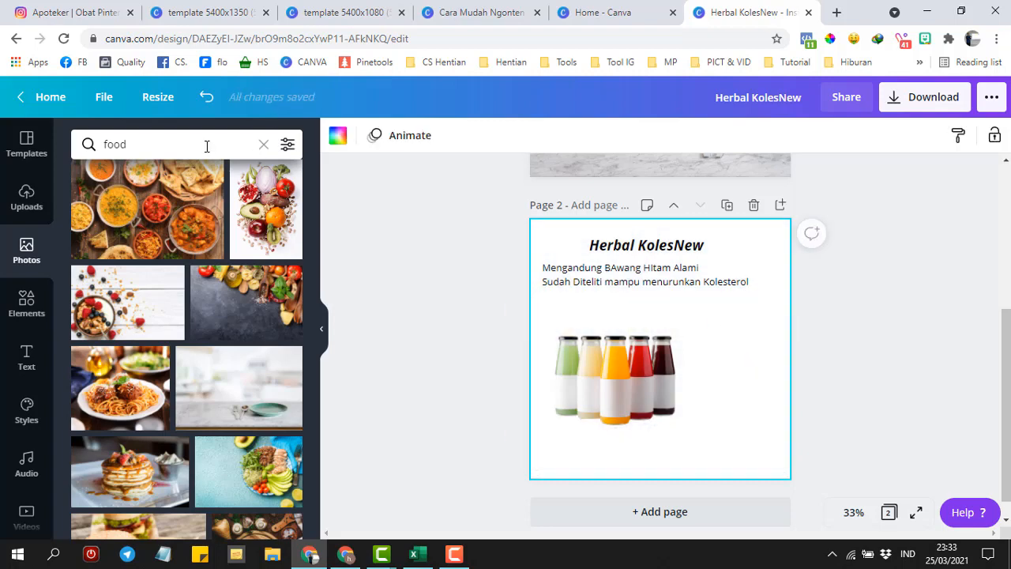
click(205, 146)
drag(205, 146, 89, 144)
text(c)
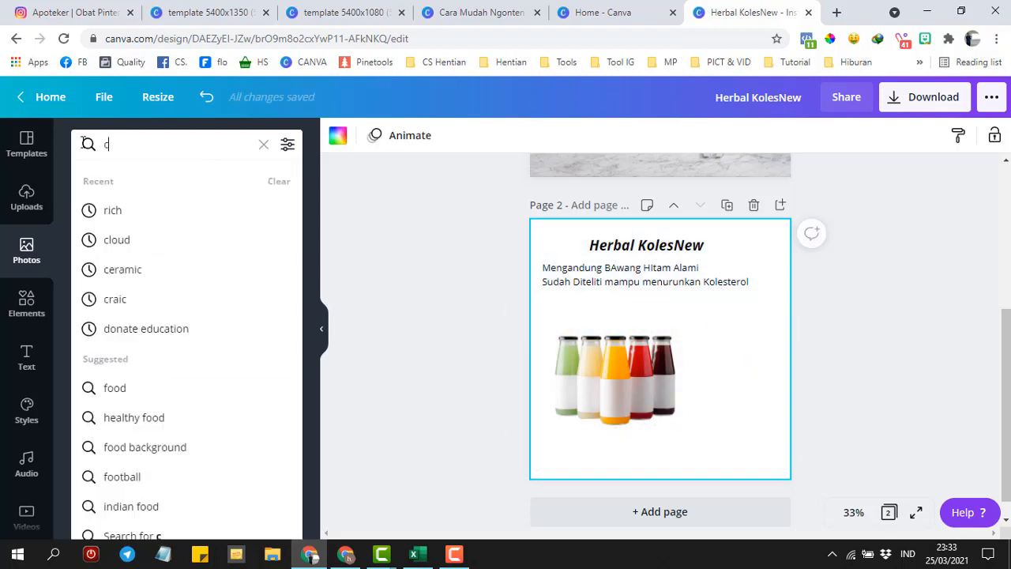
key(BackSpace)
text(store)
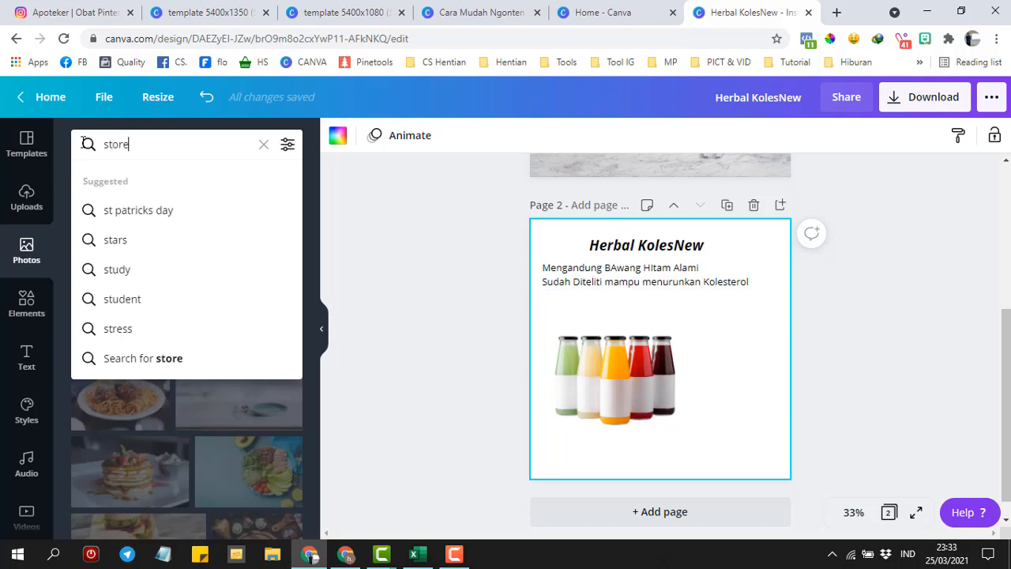
key(Return)
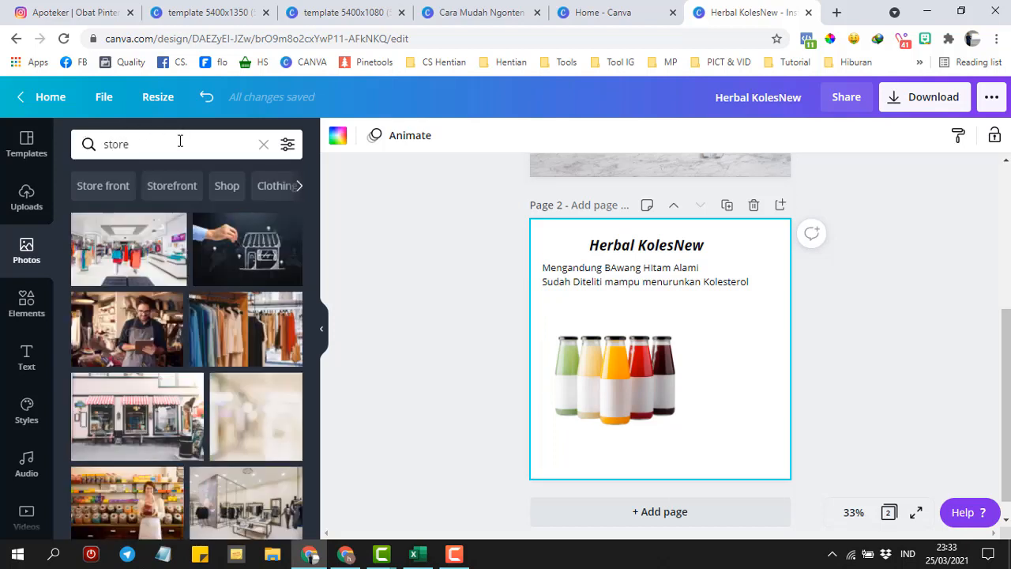
- Correct the photo search term to 'stroke'
click(181, 141)
key(BackSpace)
key(BackSpace)
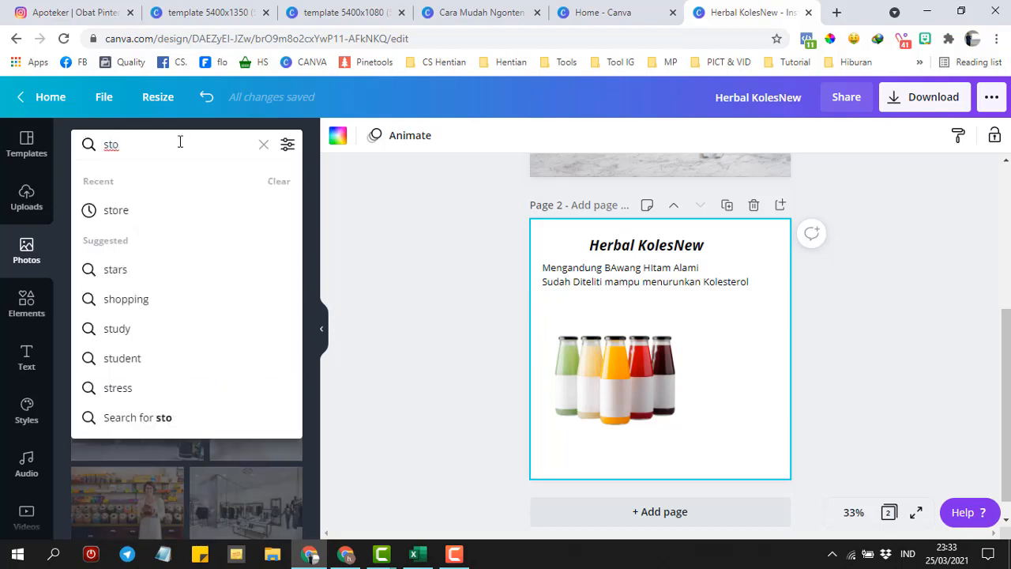
text(roke)
key(Return)
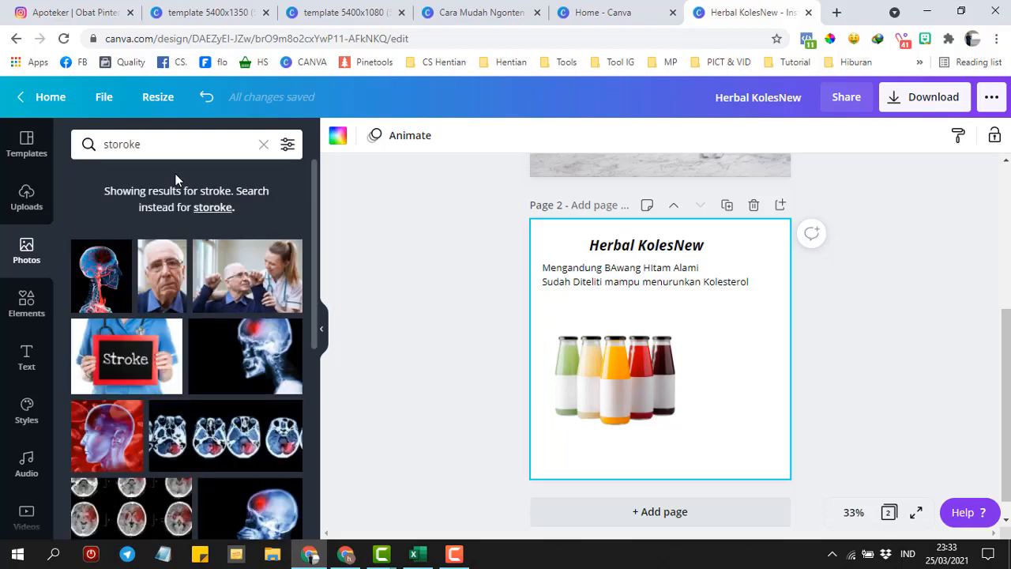
- Add the X-ray skull photo, make the subtitle white and the Herbal KolesNew title orange
click(227, 345)
click(555, 278)
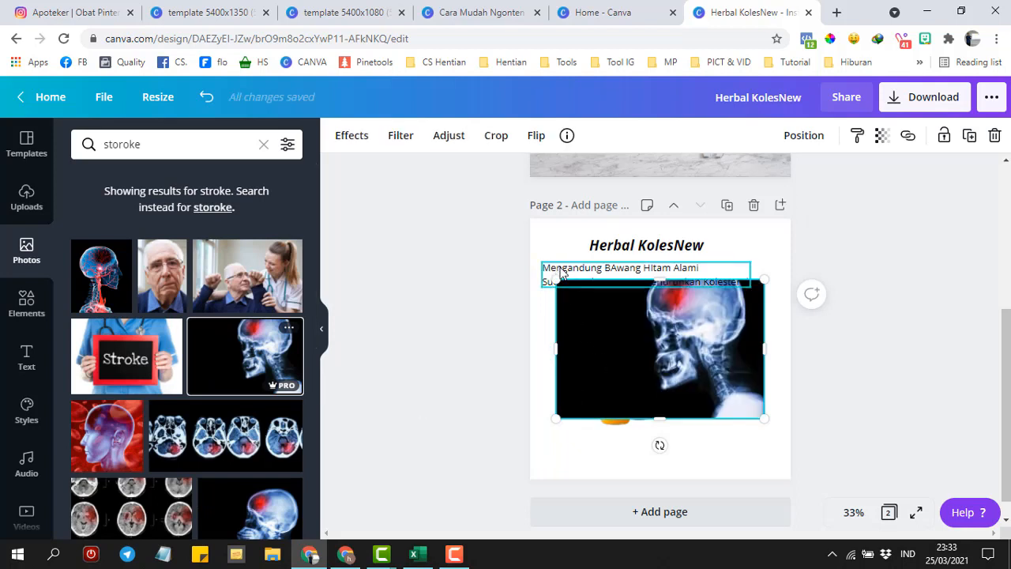
click(562, 273)
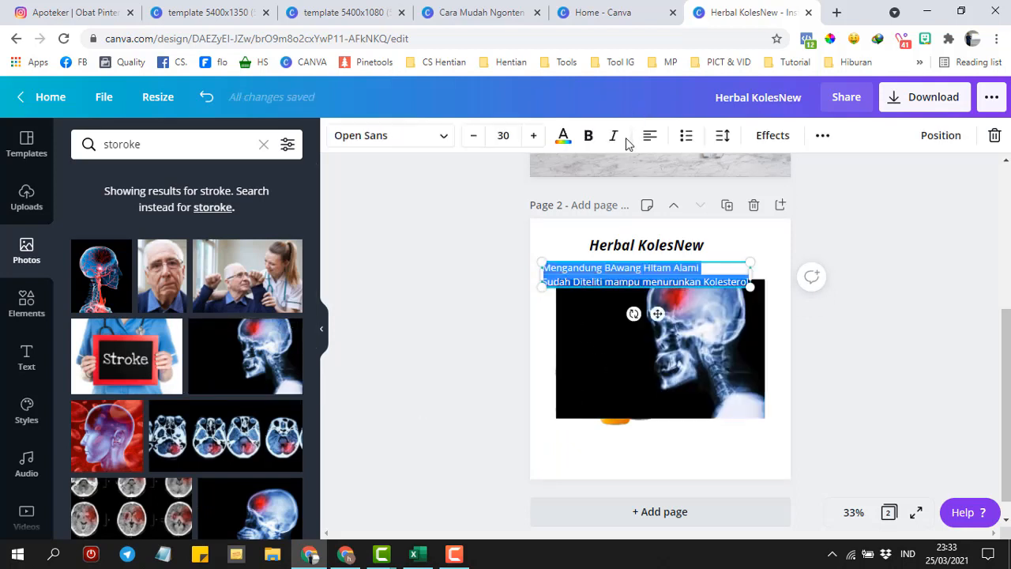
click(563, 139)
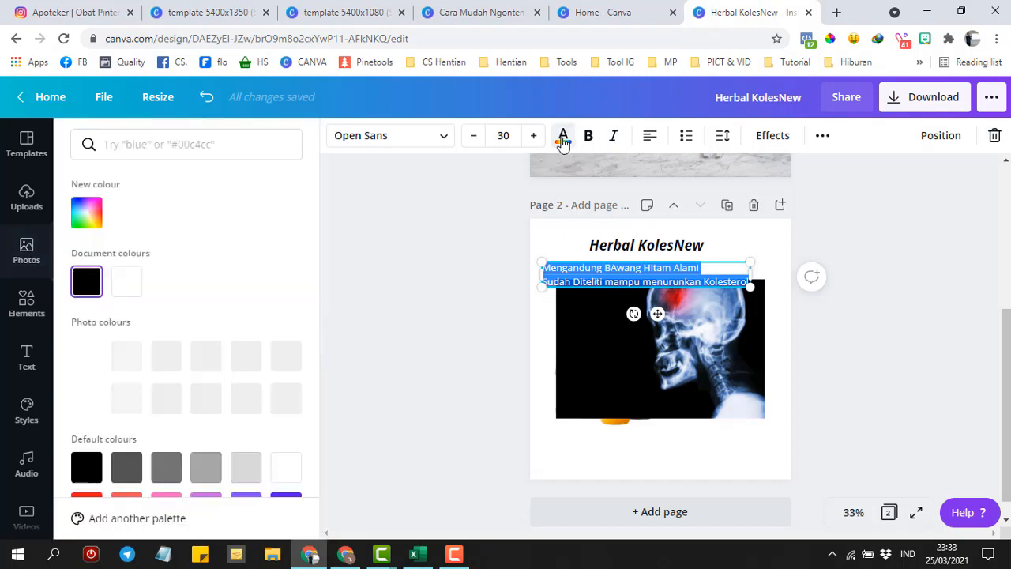
click(126, 281)
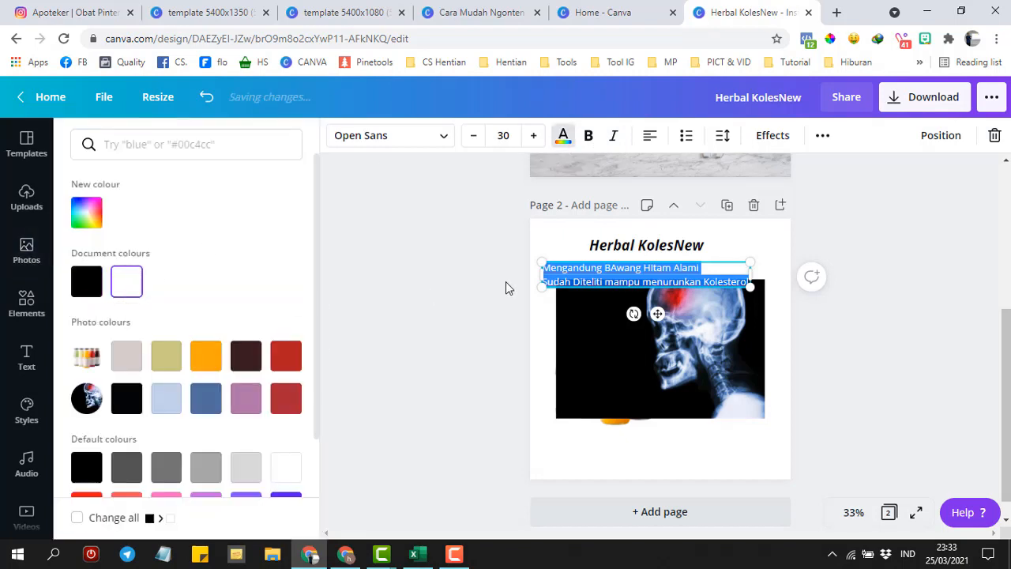
click(624, 250)
double_click(625, 250)
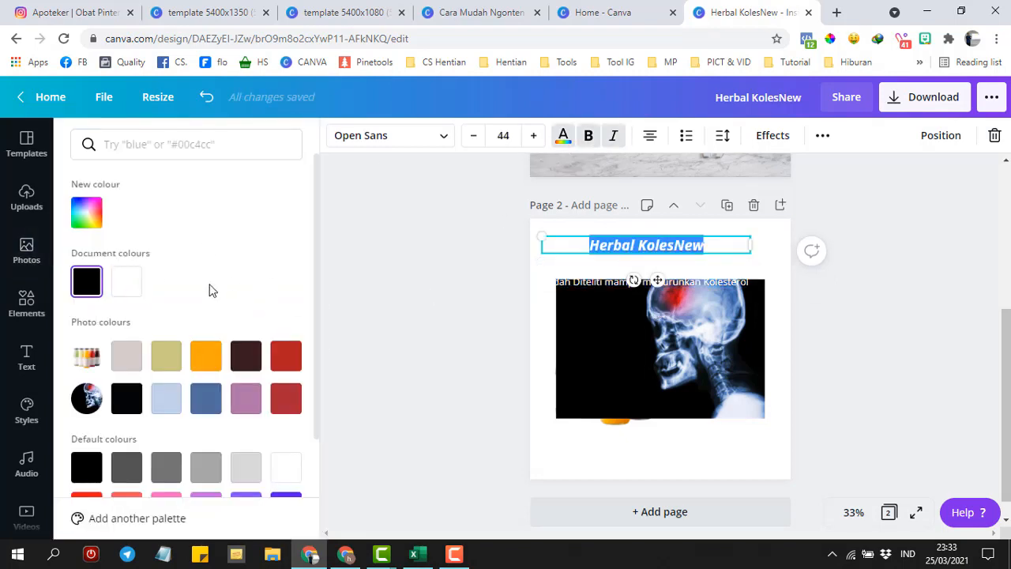
click(211, 365)
- Enlarge the X-ray photo to fill the whole page
click(613, 365)
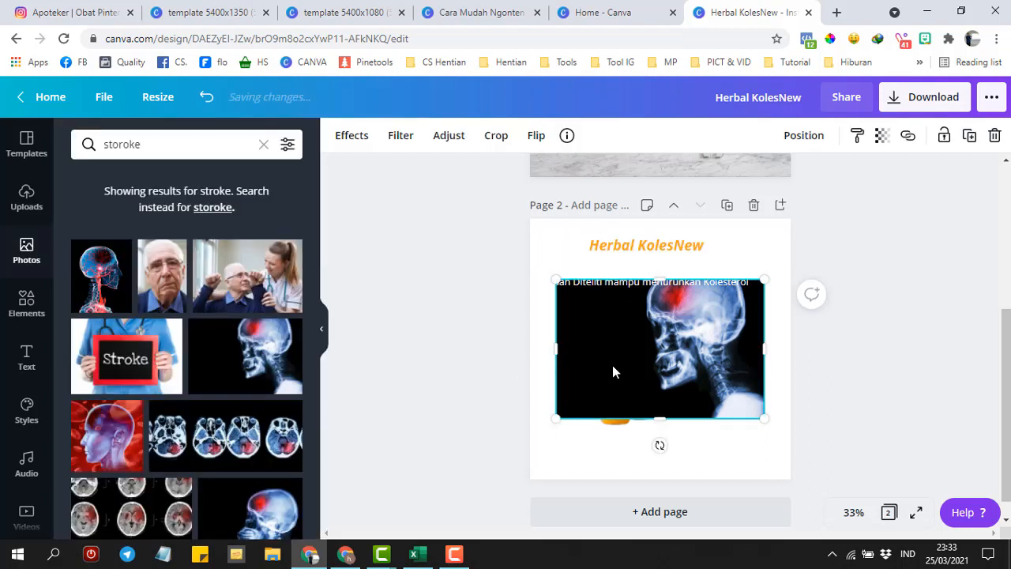
drag(553, 276, 498, 163)
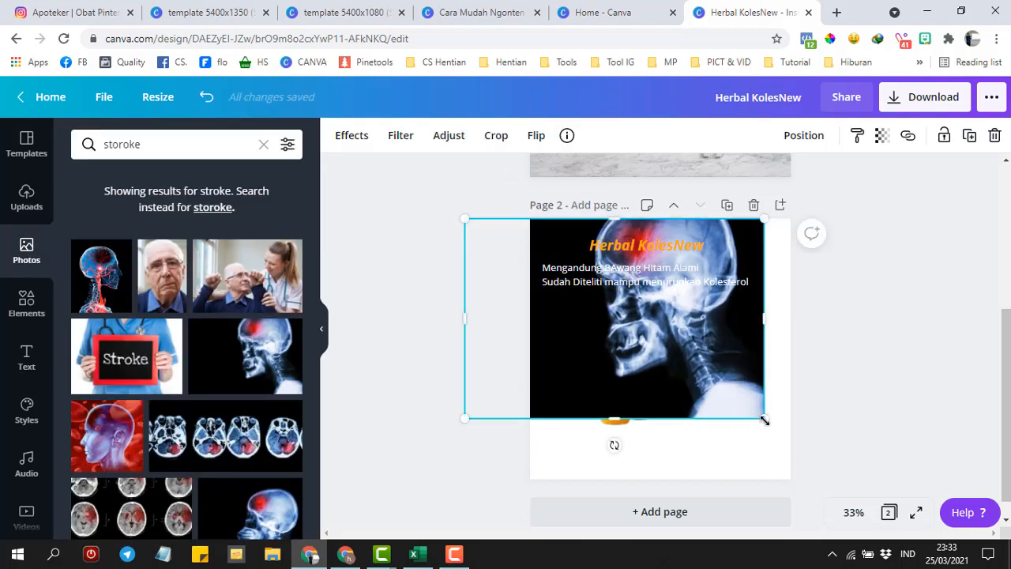
drag(764, 420, 963, 531)
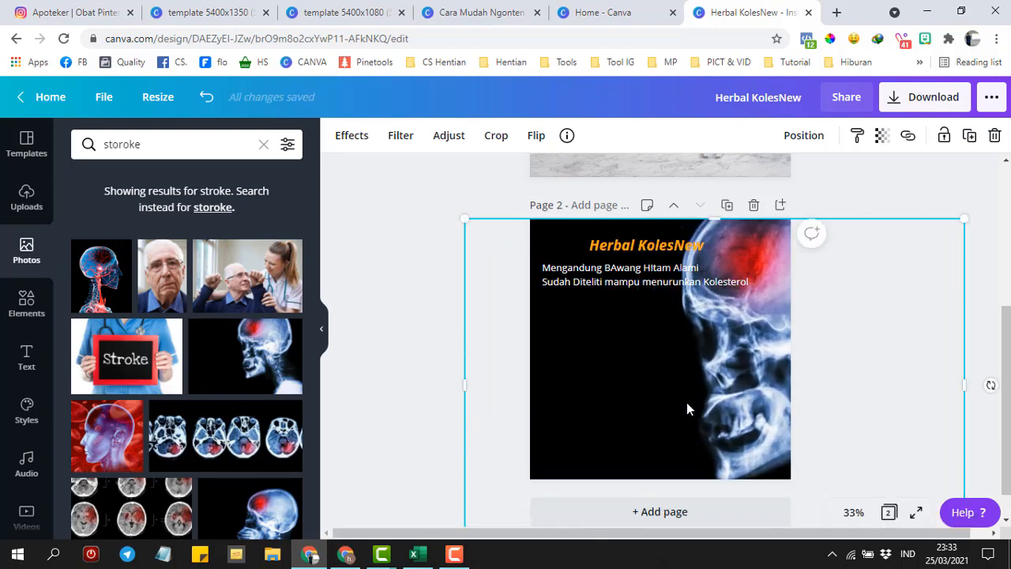
click(397, 348)
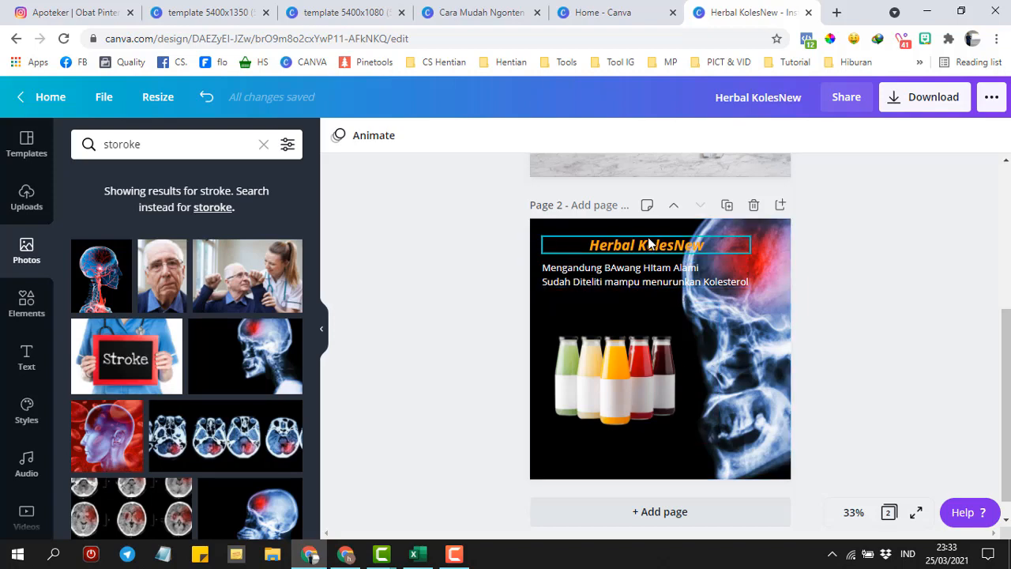
- Left-align the Herbal KolesNew title and keep it fully on the page
drag(648, 244, 609, 245)
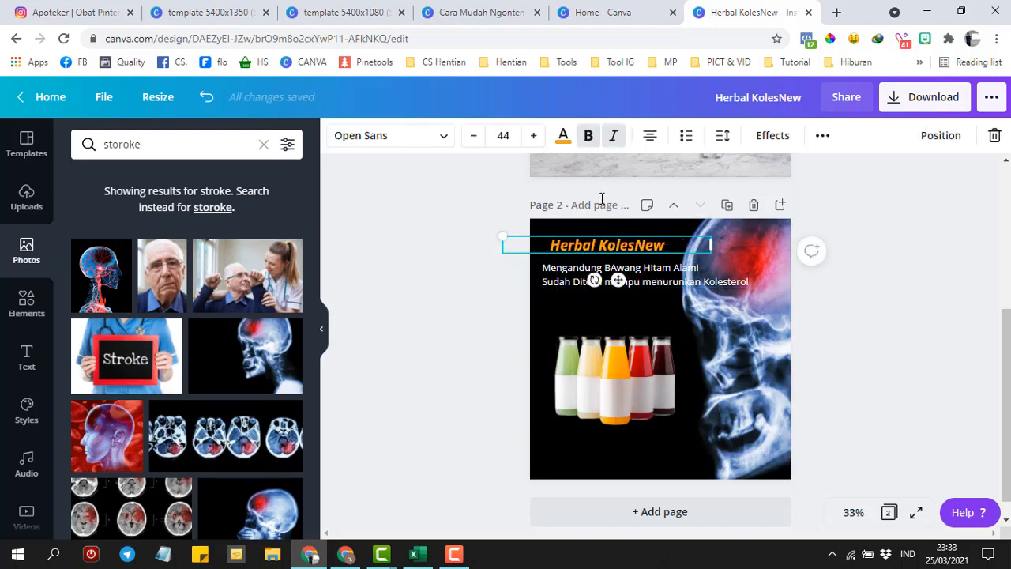
click(651, 136)
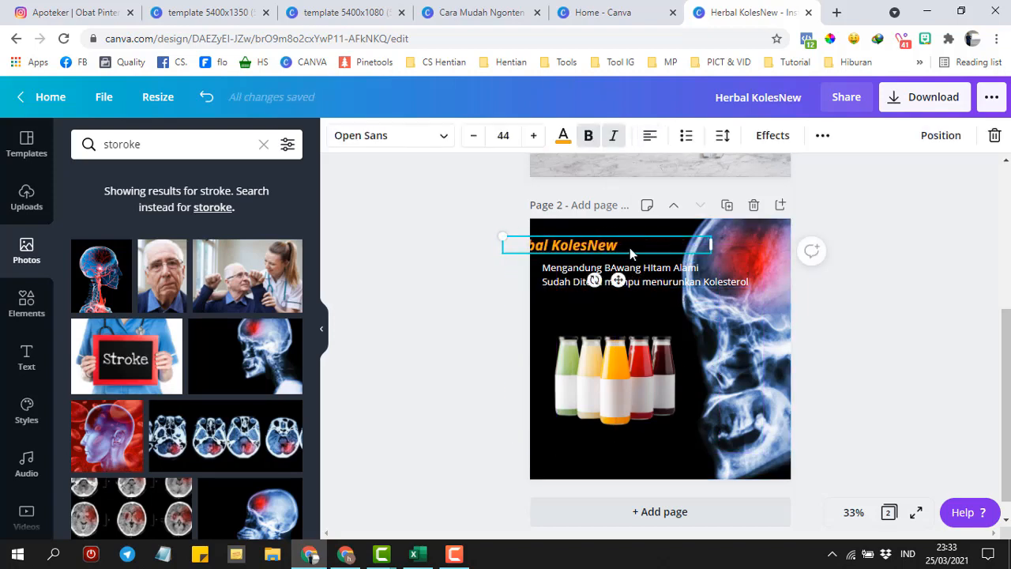
drag(647, 252, 686, 252)
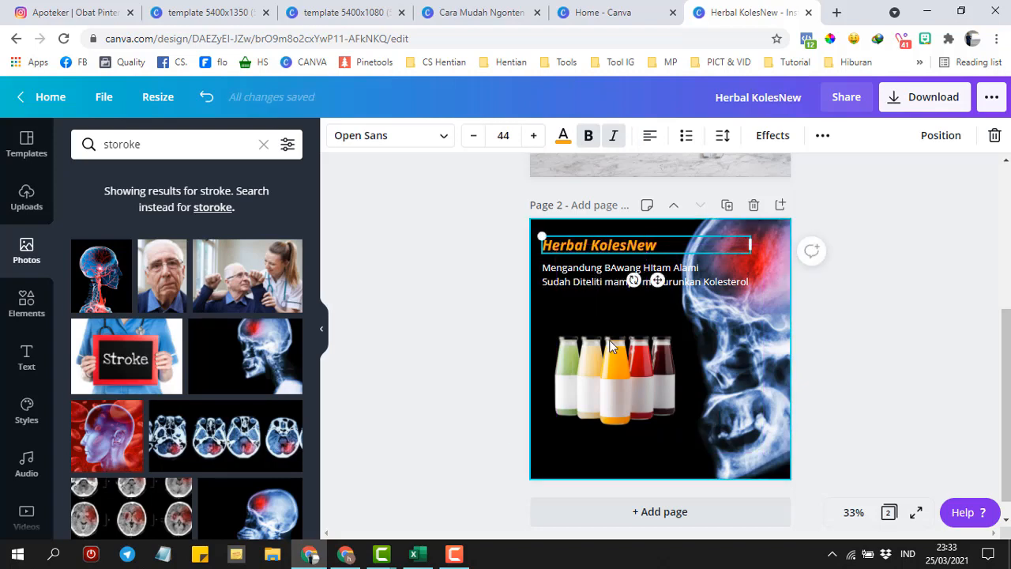
- Add a blue-purple gradient blob over the bottles and send it behind them
click(27, 306)
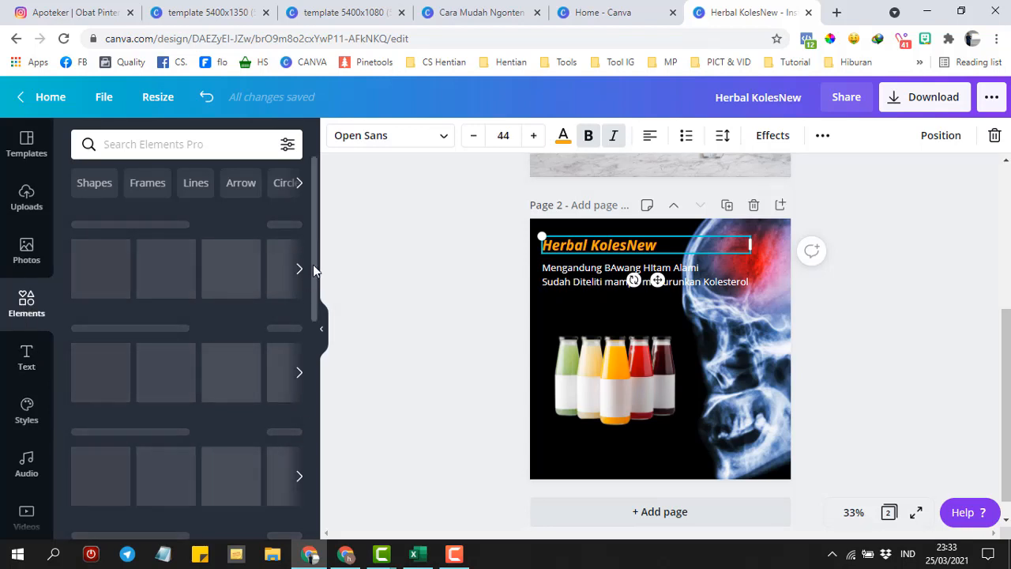
drag(313, 270, 329, 368)
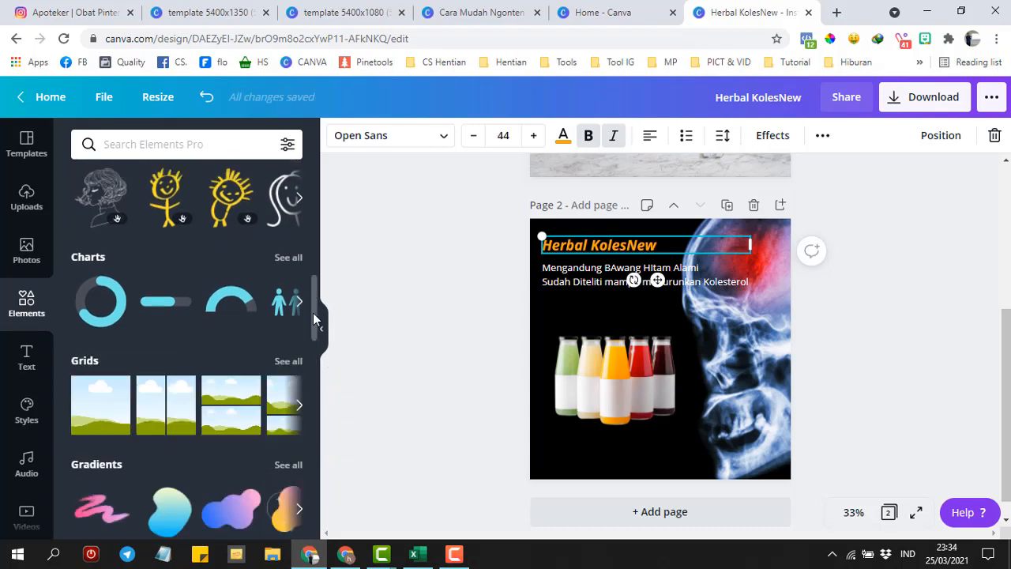
drag(315, 322, 313, 357)
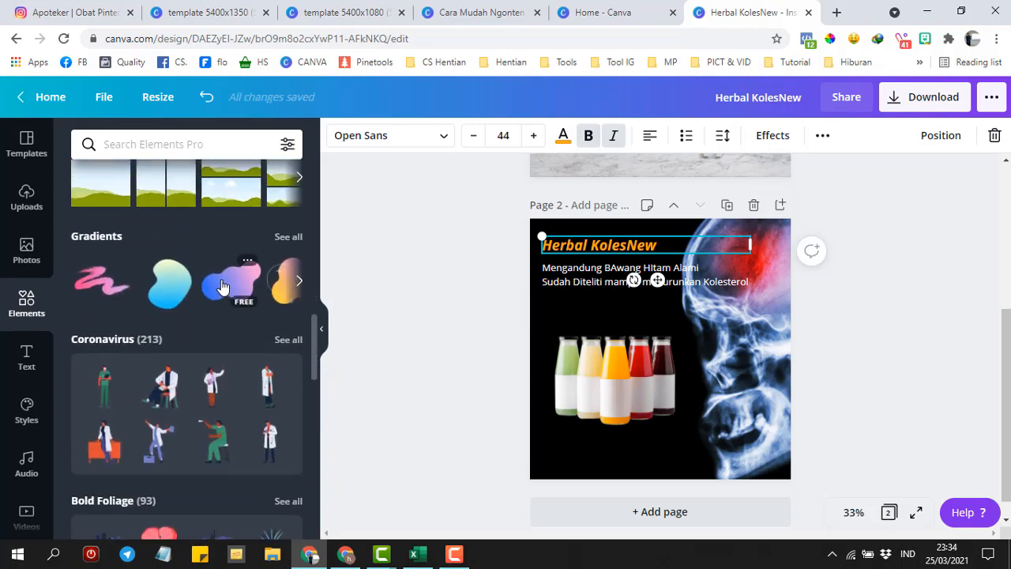
click(223, 286)
drag(720, 306, 700, 323)
right_click(626, 394)
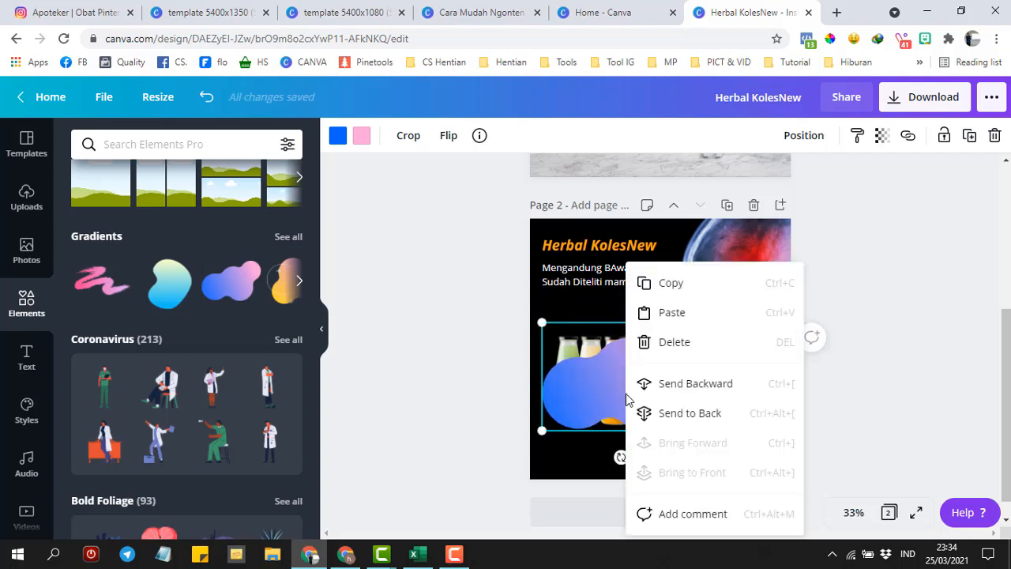
click(673, 385)
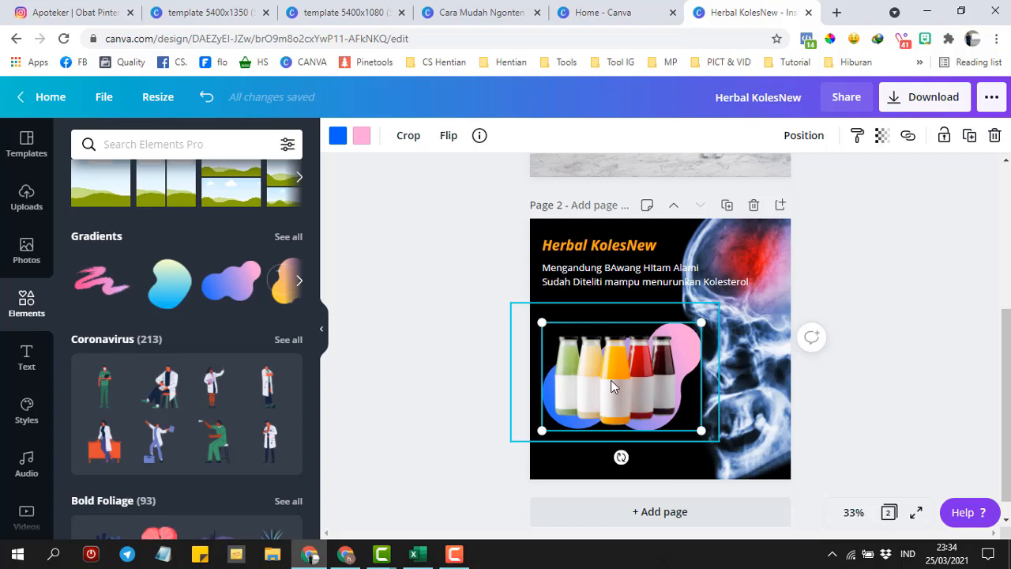
- Duplicate page 2 as a new page 3
click(500, 313)
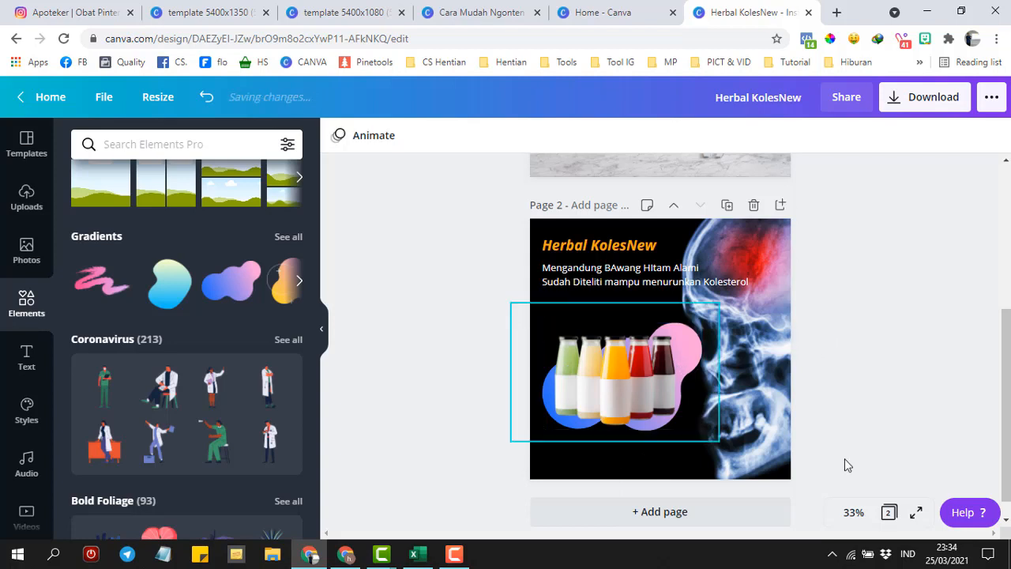
scroll(1010, 386, down, 1)
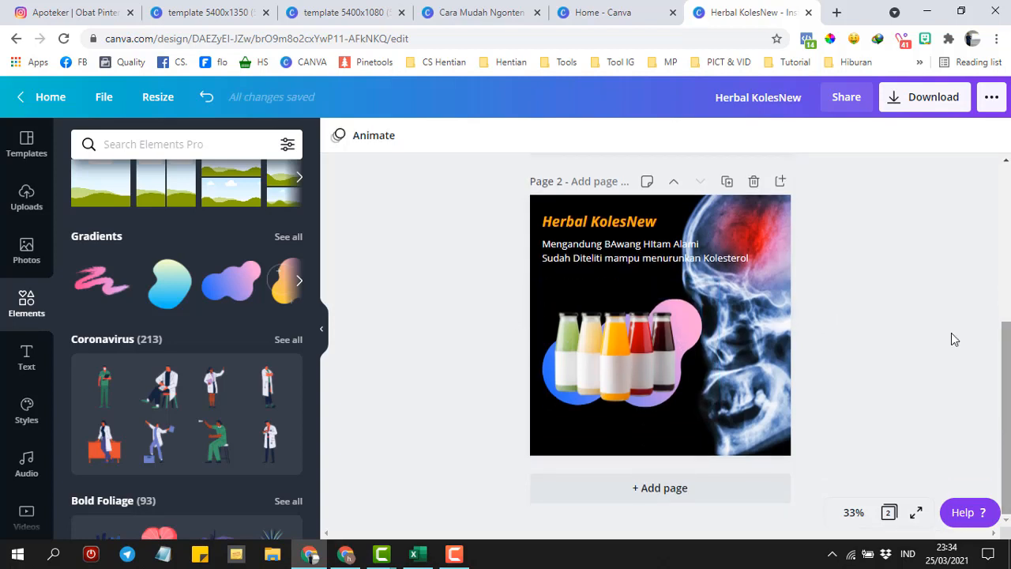
click(727, 183)
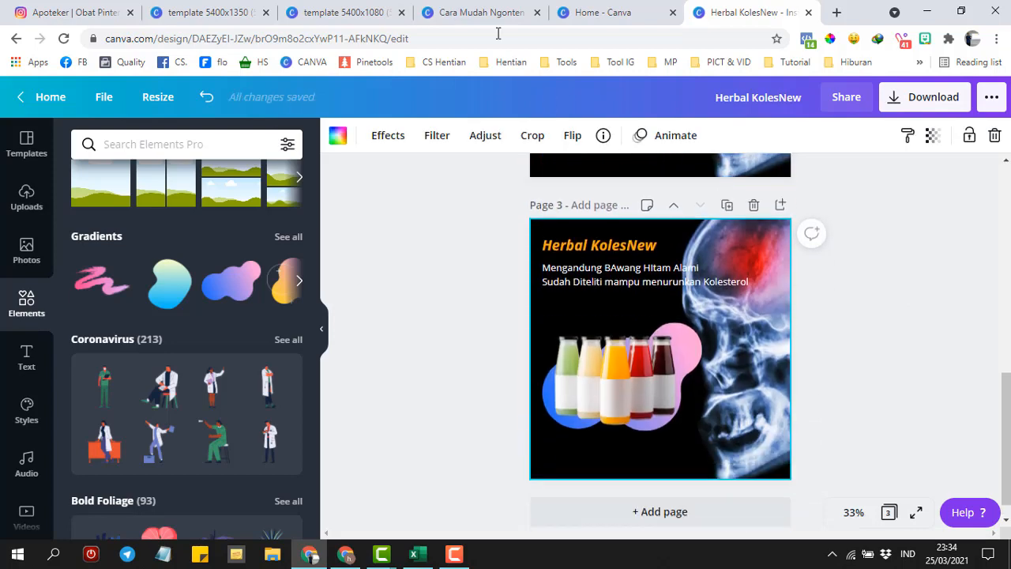
- Switch to the Cara Mudah Ngonten presentation at its page 8 Herbal X concepts list
click(479, 13)
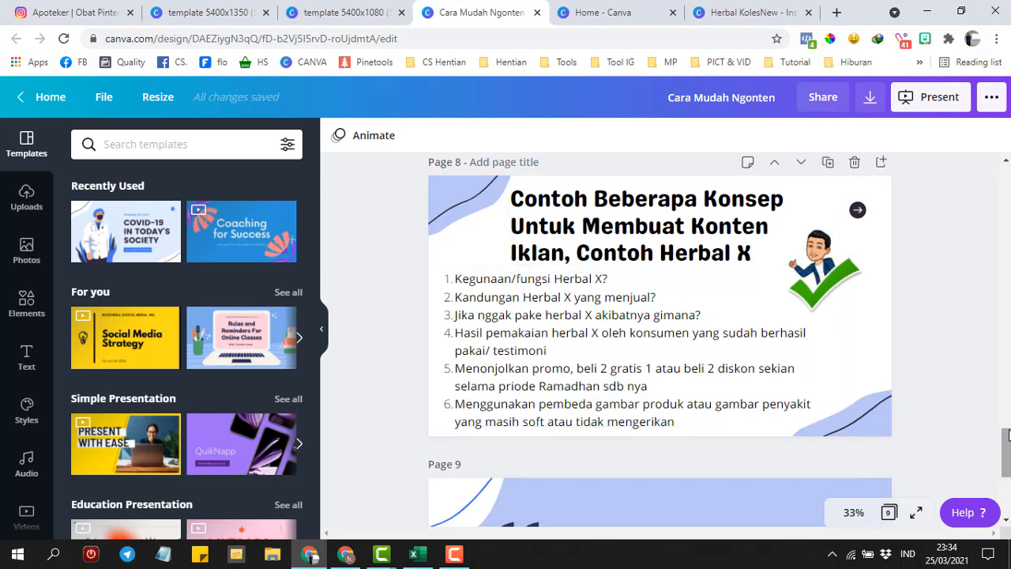
- Present the Herbal X concepts slide full screen, step to slide 9 and back, then go to Canva Home
click(915, 515)
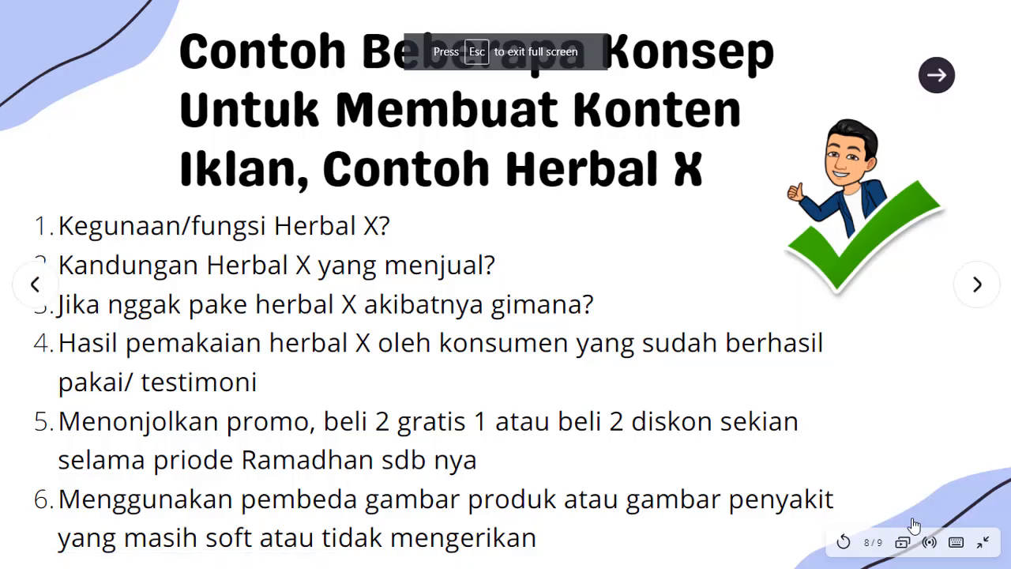
click(914, 525)
key(Left)
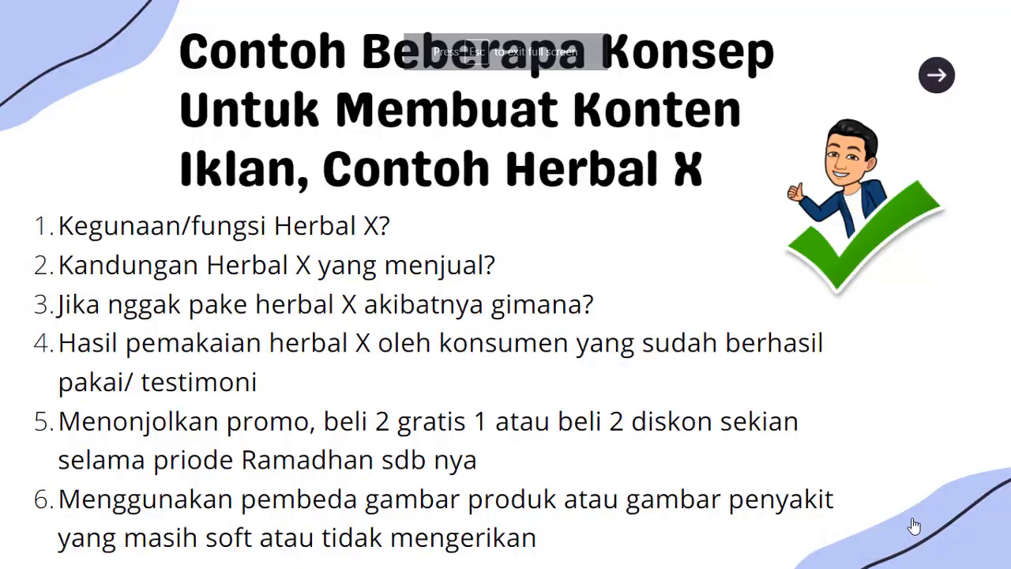
key(Escape)
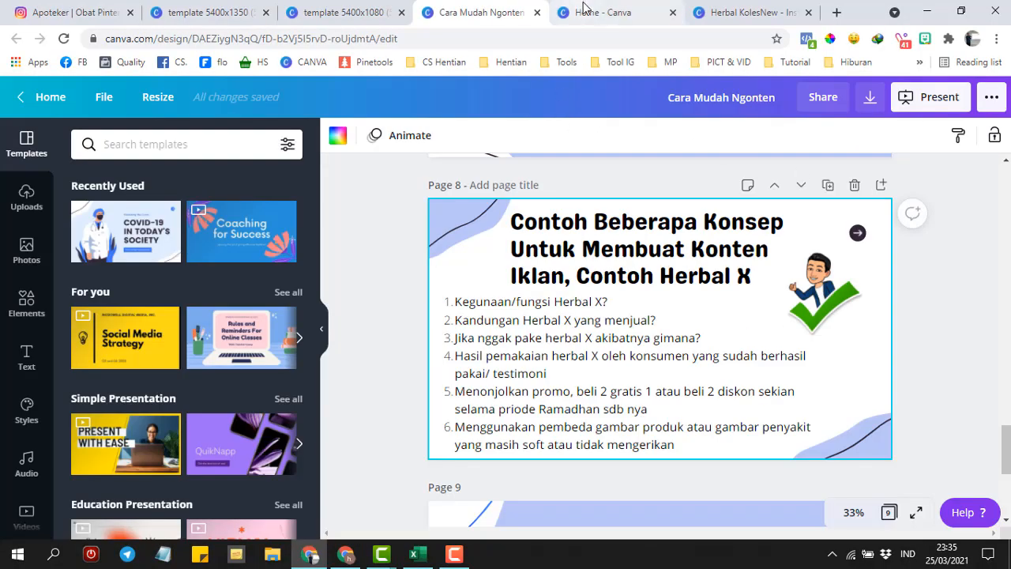
click(581, 11)
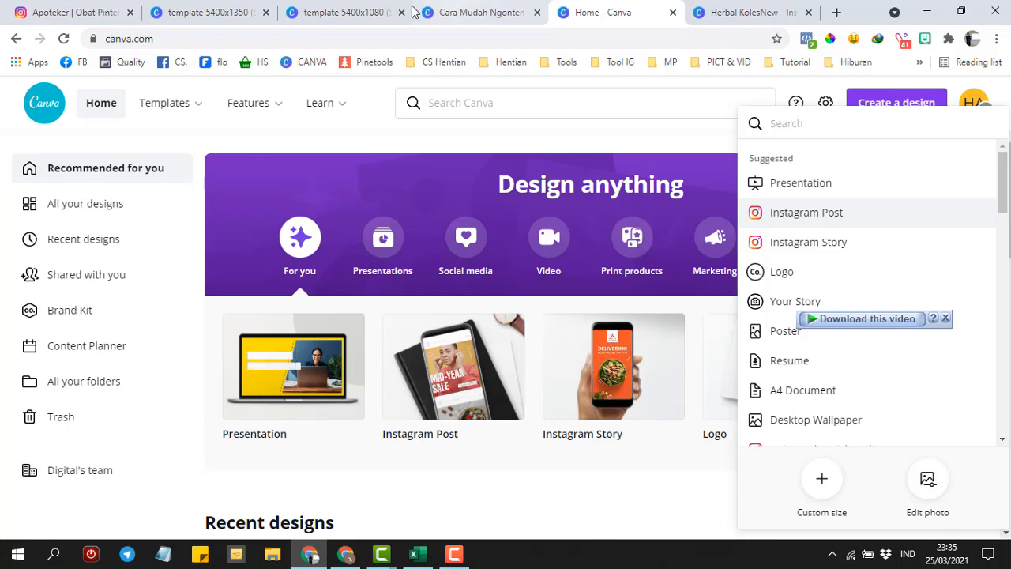
- Flip between the 5400x1080 and 5400x1350 five-slide template tabs, then start a new browser tab
click(350, 12)
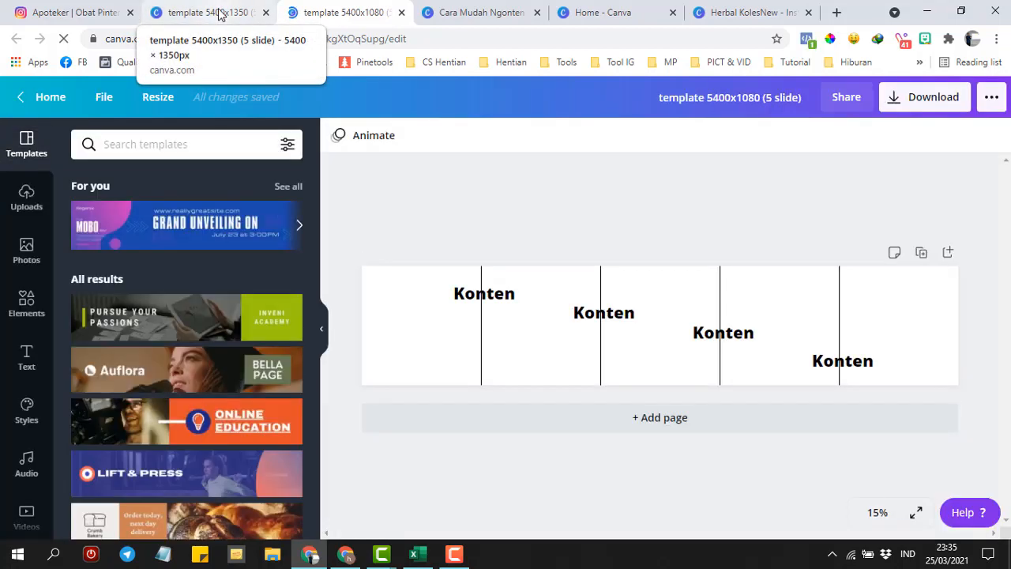
click(219, 13)
click(343, 13)
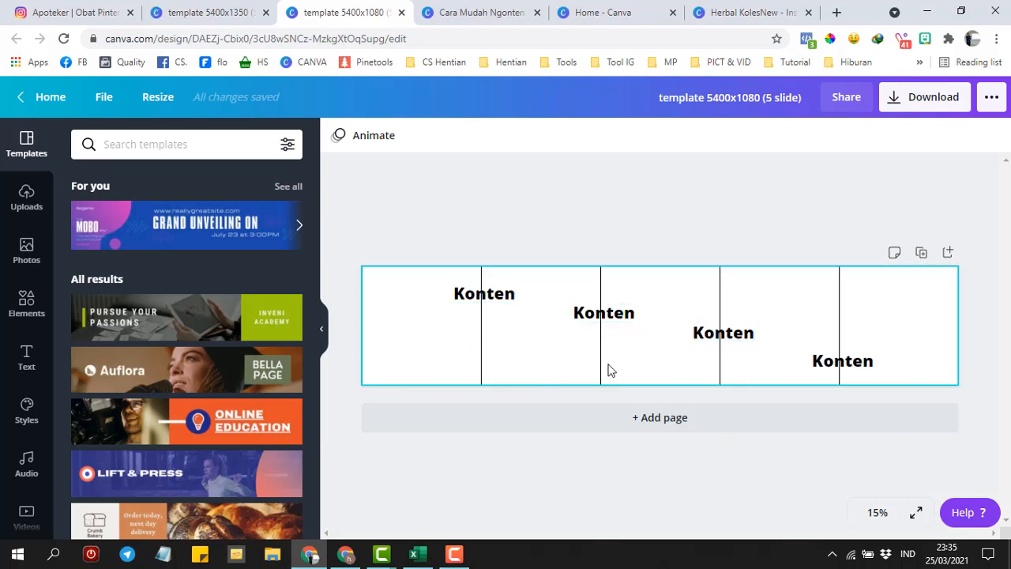
click(199, 8)
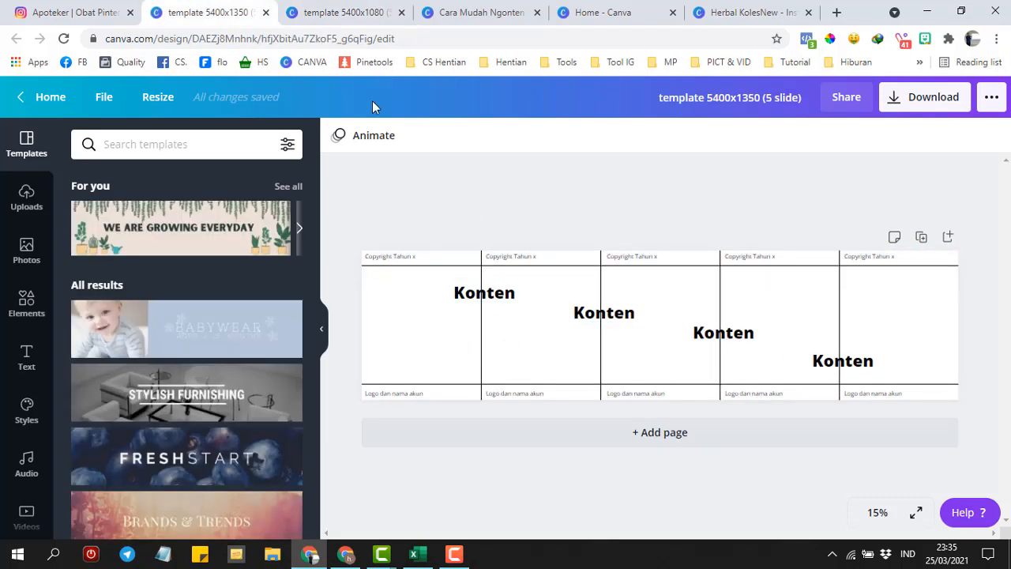
click(371, 13)
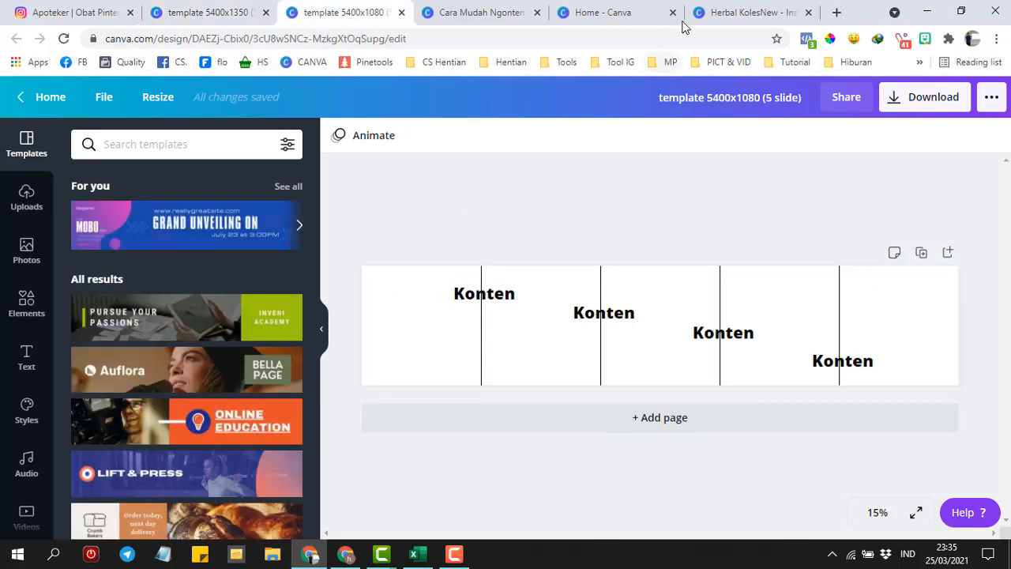
click(837, 12)
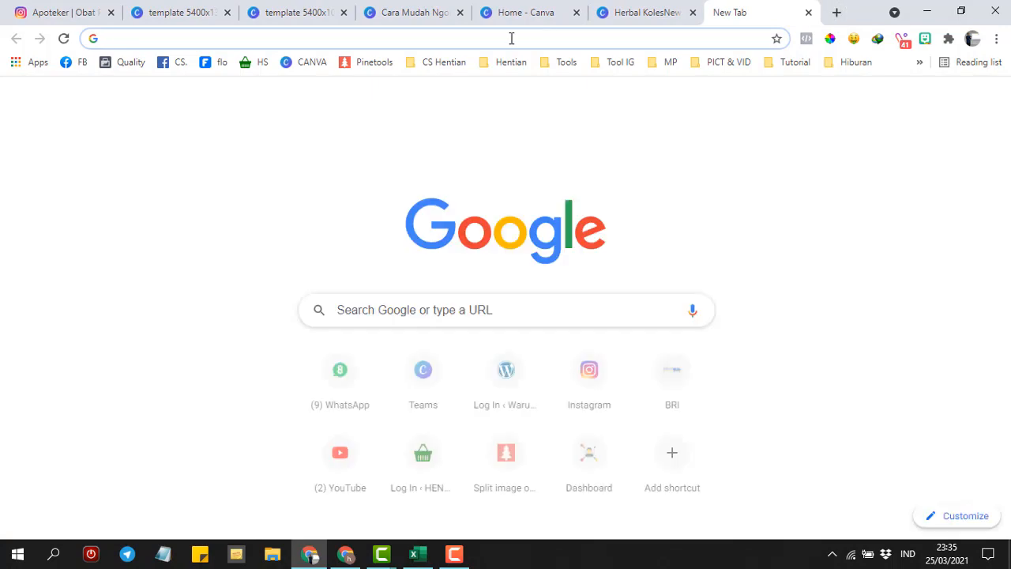
- Load the pharmacist shop's Instagram profile and follow the smartbio.link/apj link in its bio
text(ins)
key(Right)
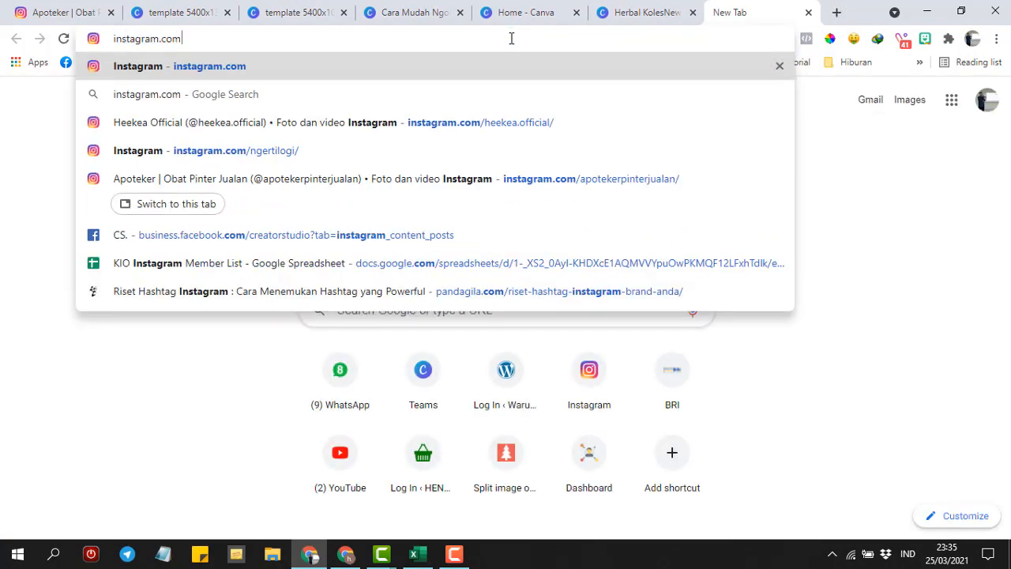
text(/a)
key(Right)
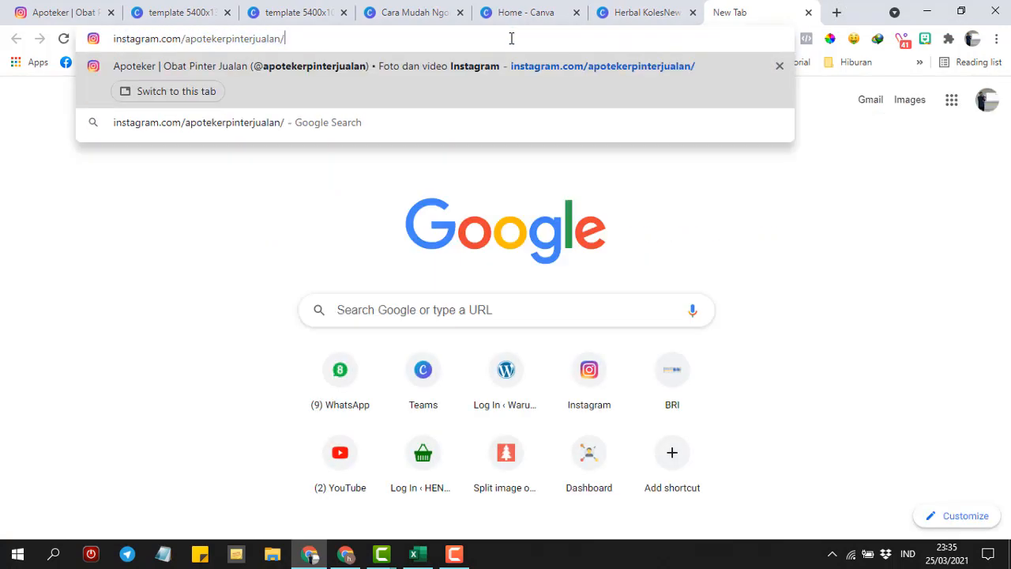
key(Return)
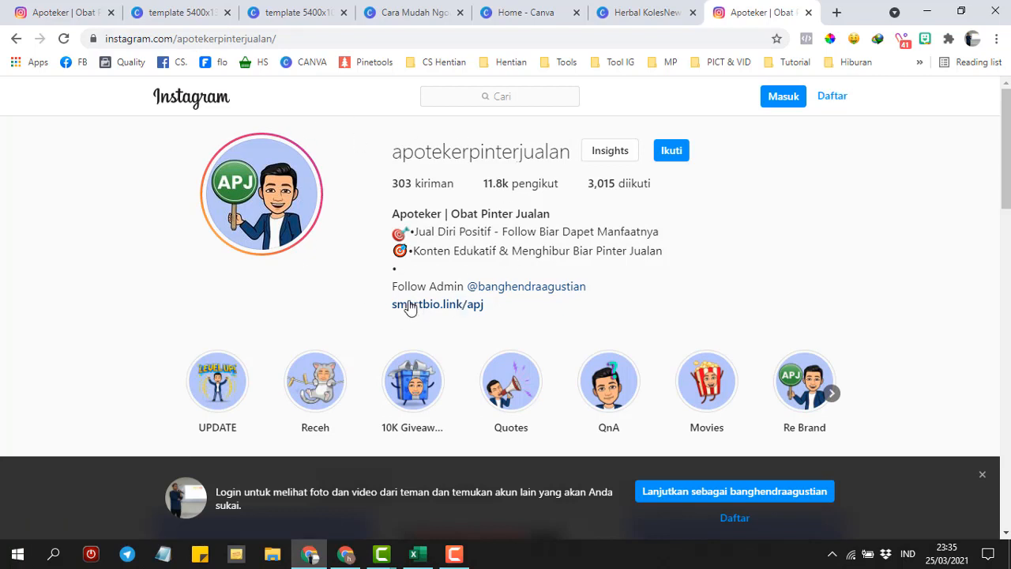
click(411, 305)
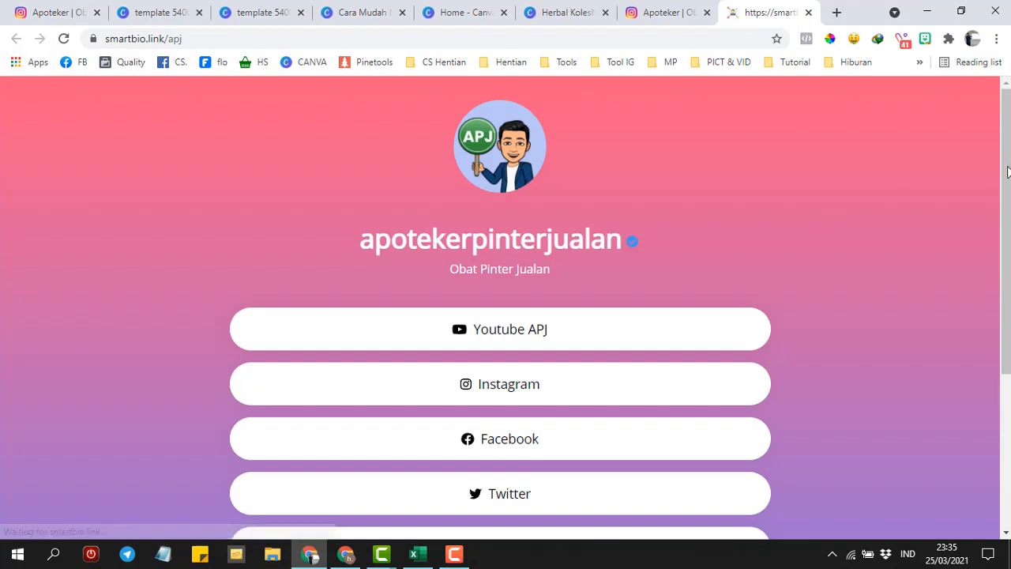
- Scroll the smartbio.link page and open the Canva 5 Slide (1080x1080) link
drag(1007, 188, 1009, 339)
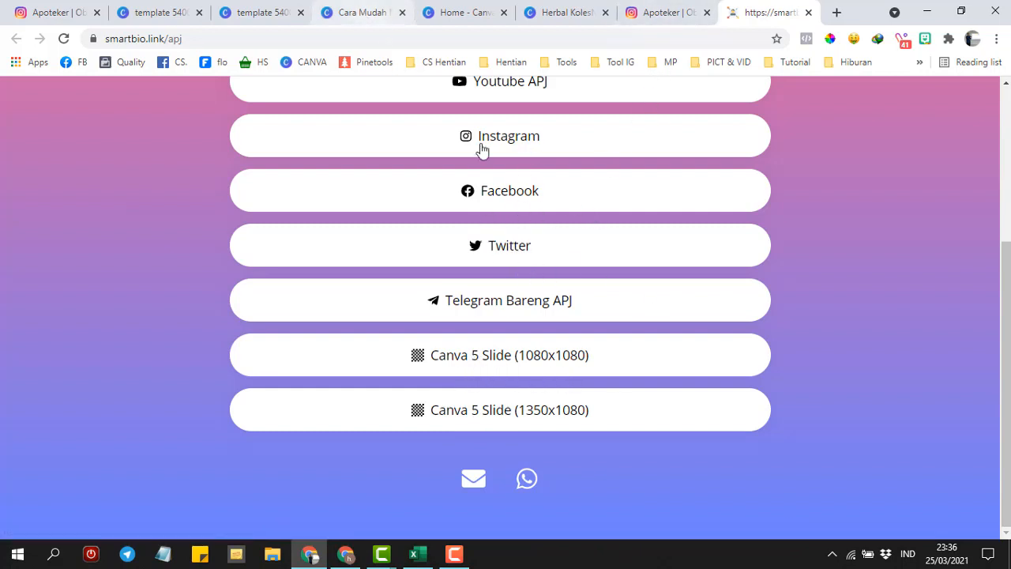
click(471, 366)
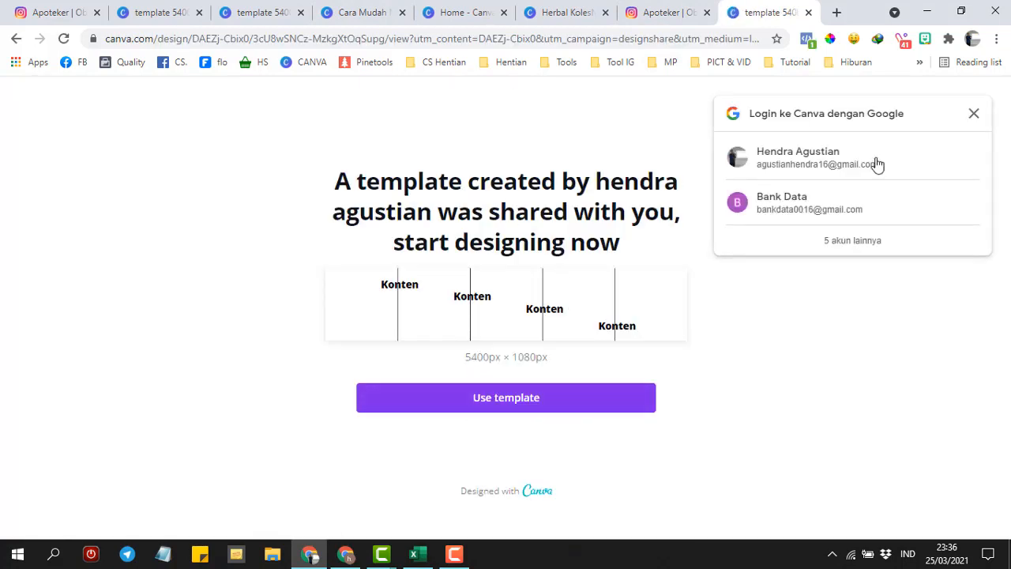
- Dismiss the Google sign-in prompt and use the shared 5400x1080 template to create an editable copy
click(973, 115)
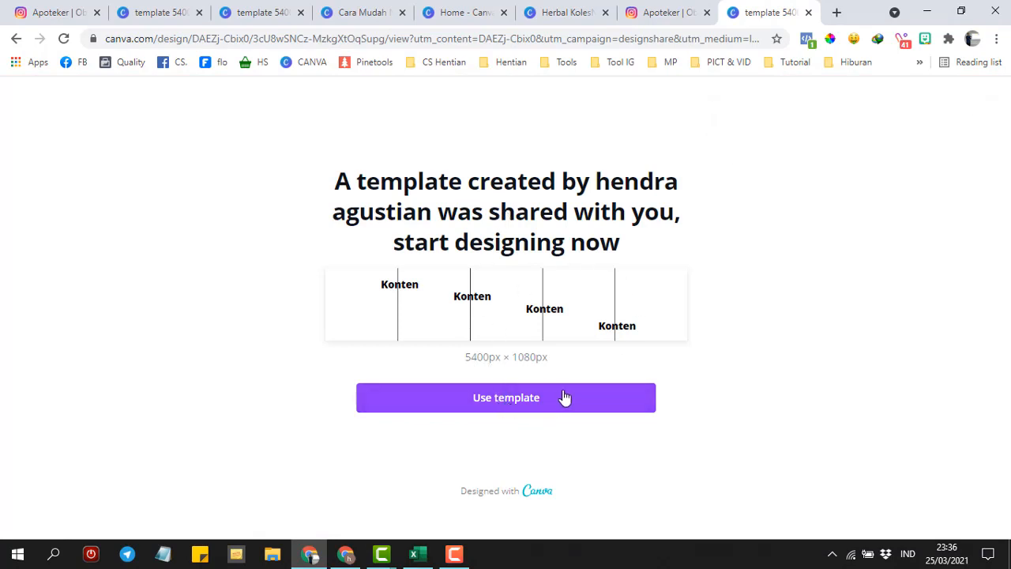
click(671, 13)
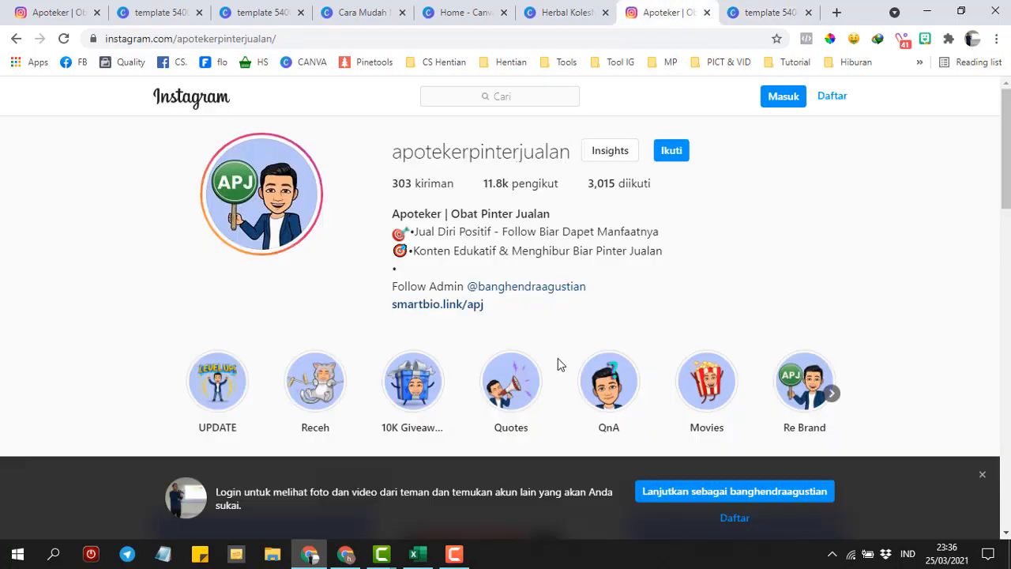
click(438, 309)
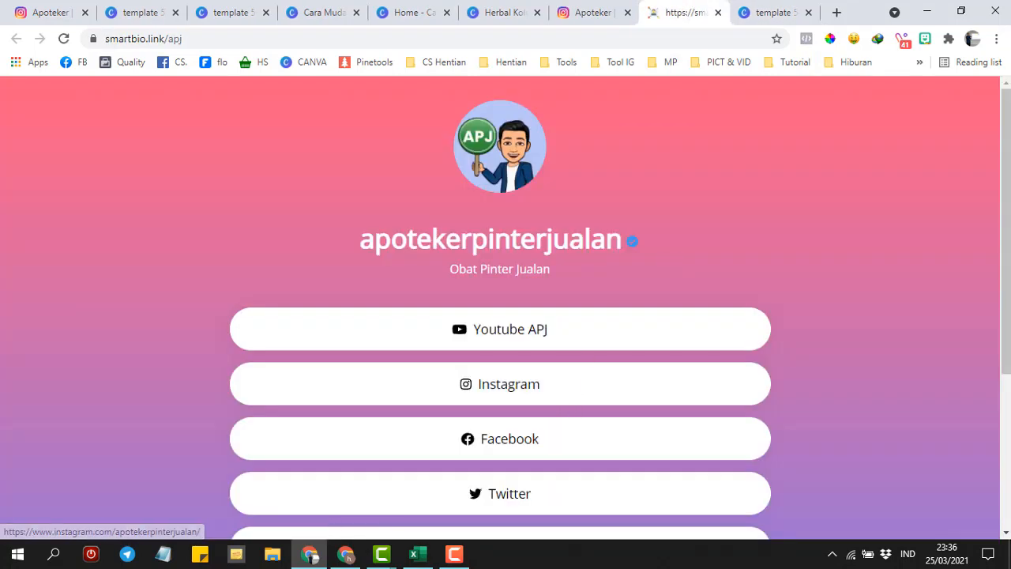
scroll(1006, 162, down, 3)
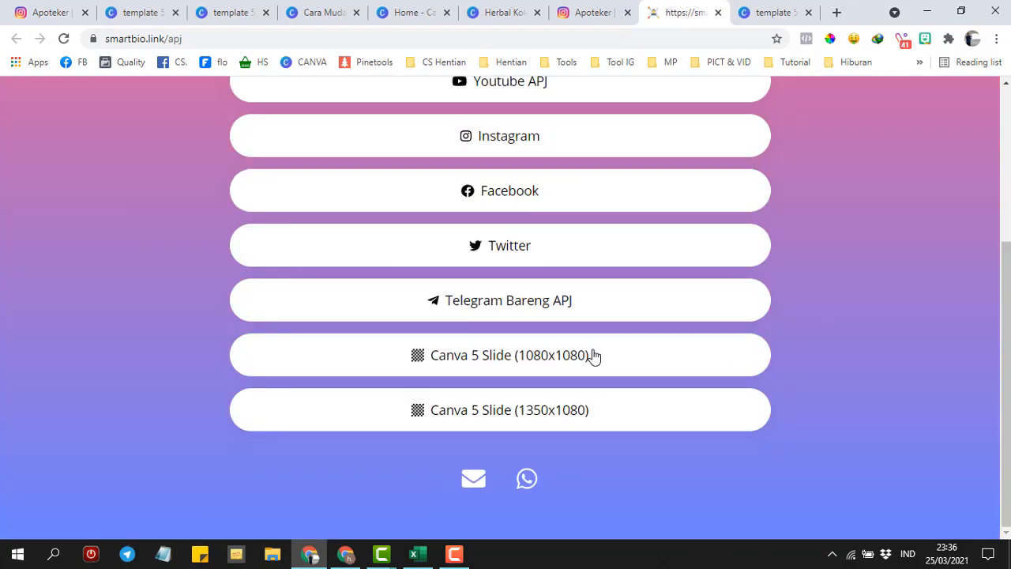
click(773, 10)
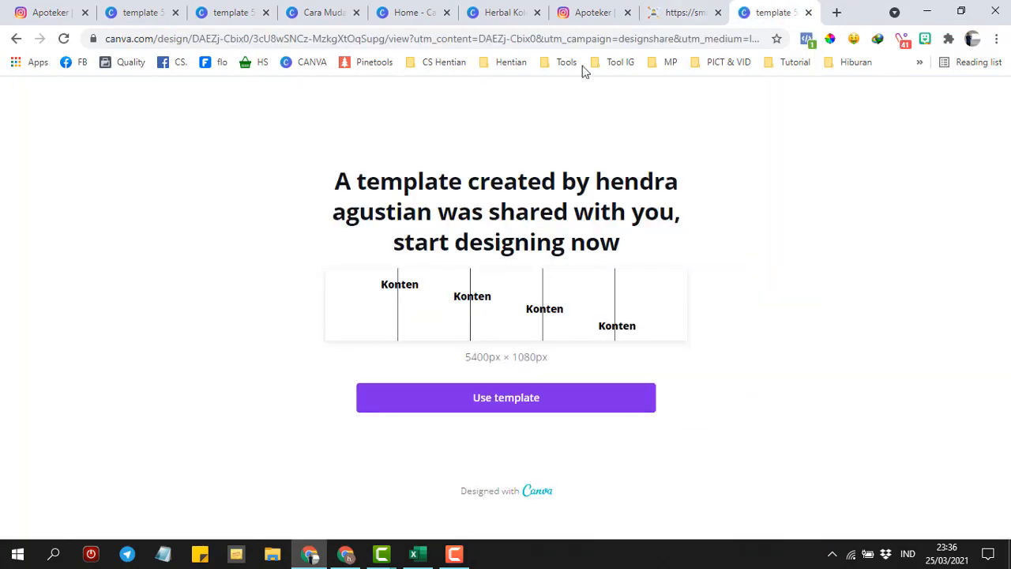
click(459, 397)
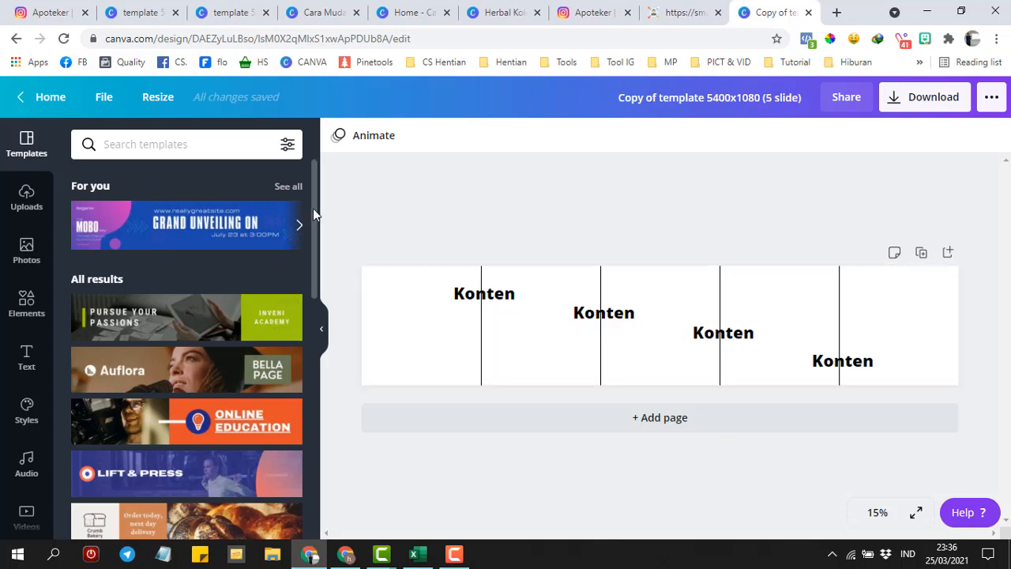
- Replace the Konten placeholder page with the Pursue Your Passions template and open the Download panel
mouse_move(313, 208)
mouse_down()
mouse_move(314, 280)
mouse_move(321, 215)
mouse_up()
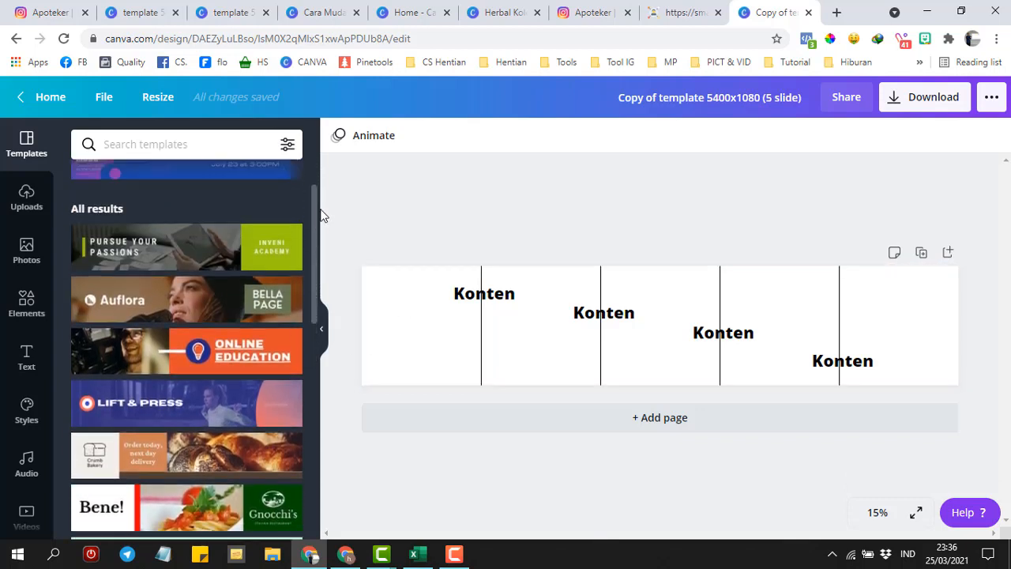
scroll(121, 218, up, 2)
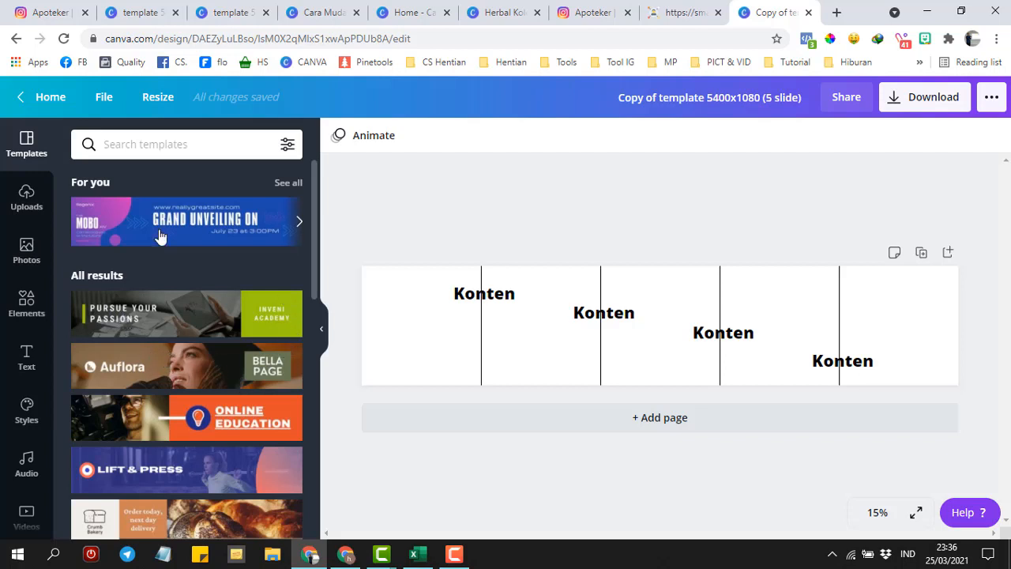
click(170, 313)
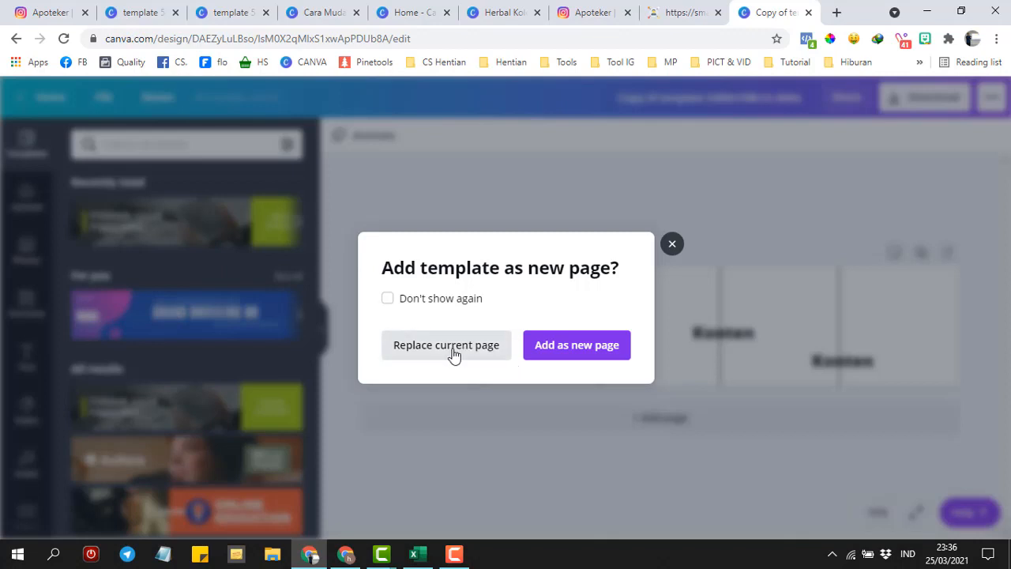
click(446, 345)
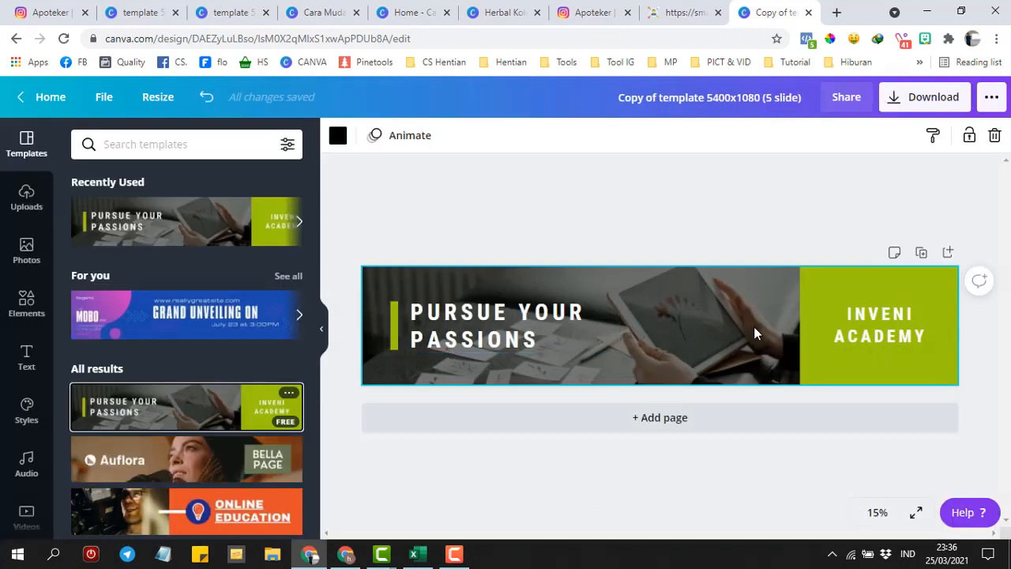
click(933, 97)
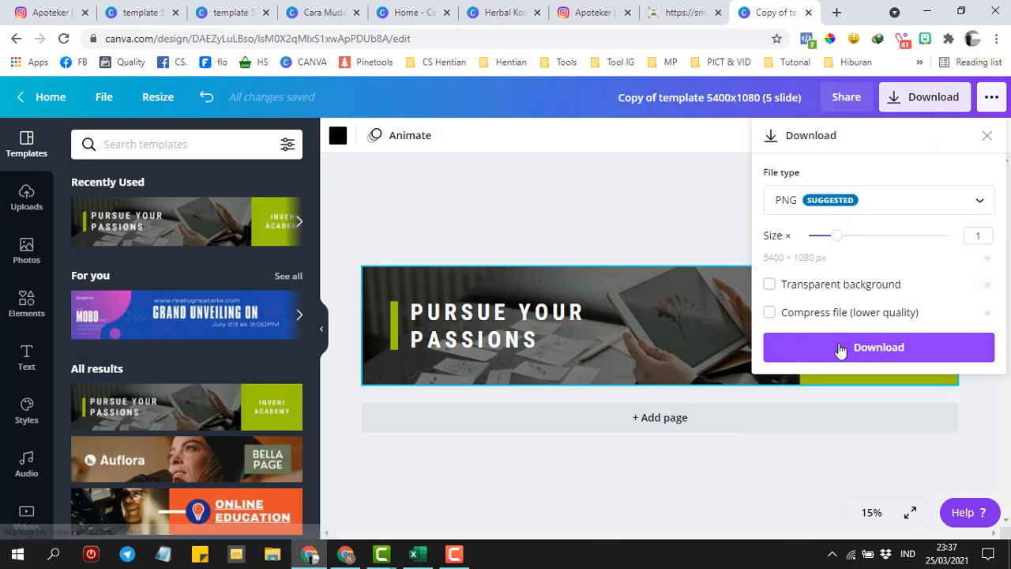
- Save the design as a PNG in the Compressed downloads folder, then continue editing
click(841, 348)
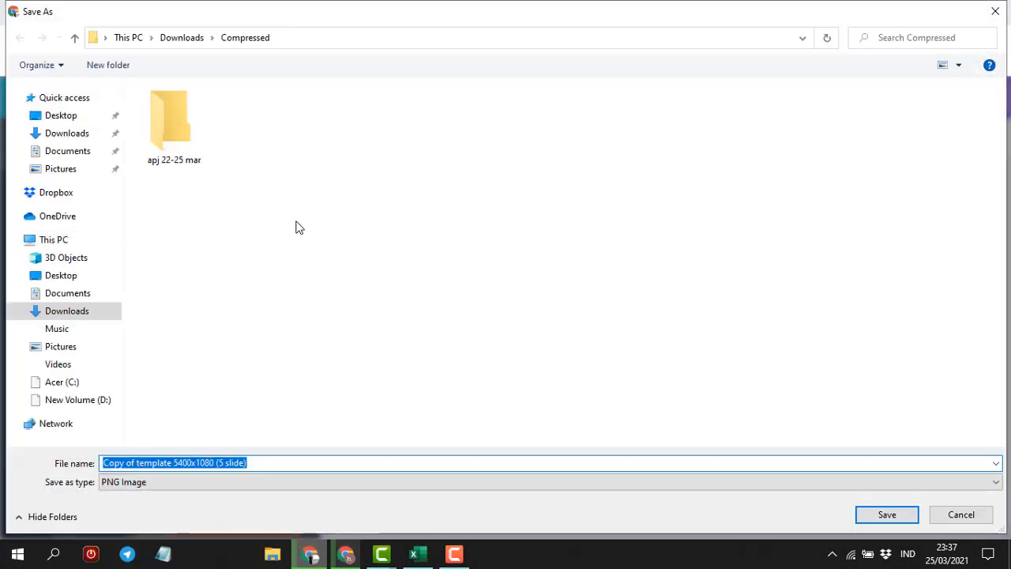
click(879, 516)
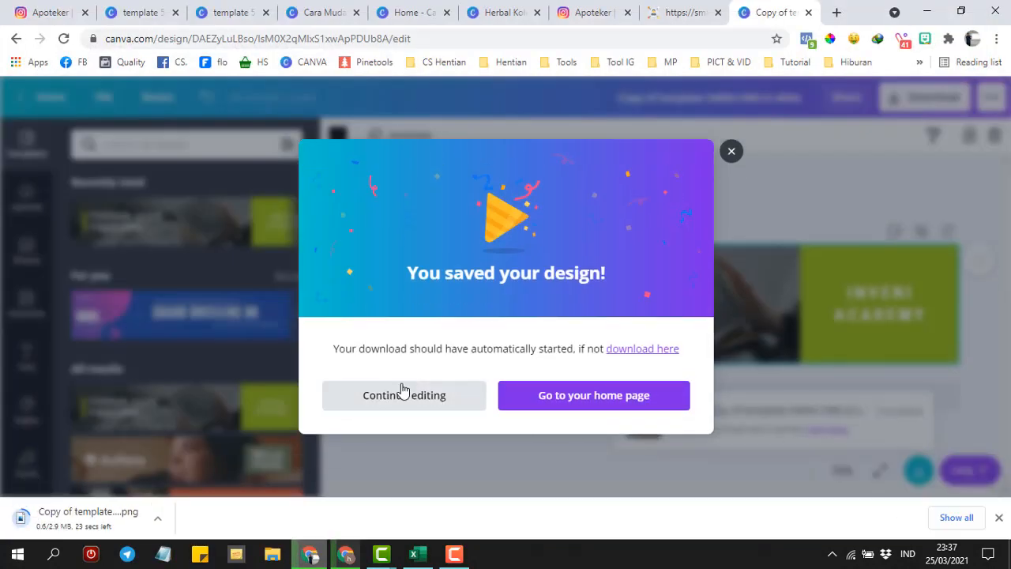
click(409, 397)
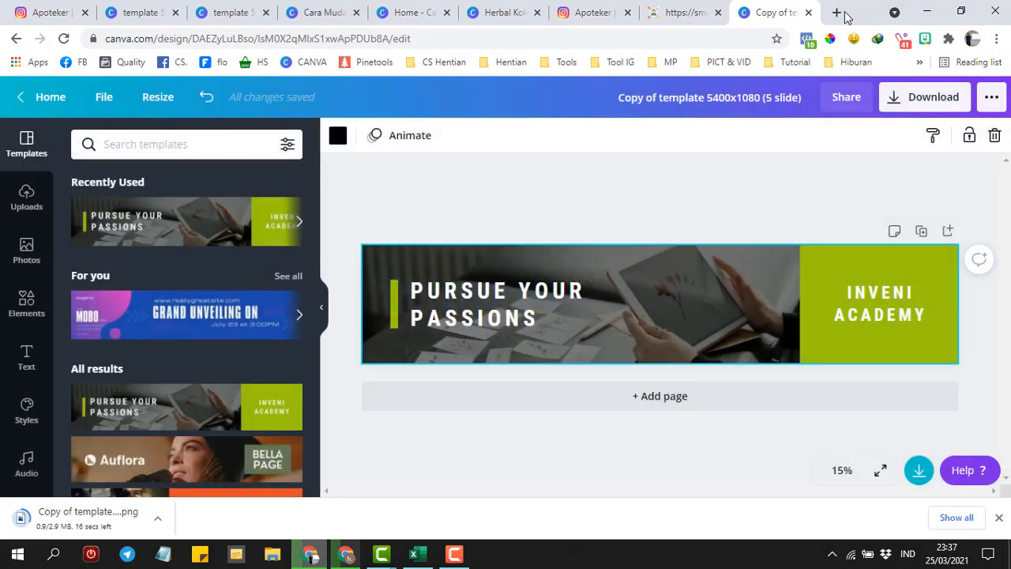
- Open Pinetools' Split Image page in a new tab and load 'Copy of template 5400x1080 (5 slide).png'
click(837, 14)
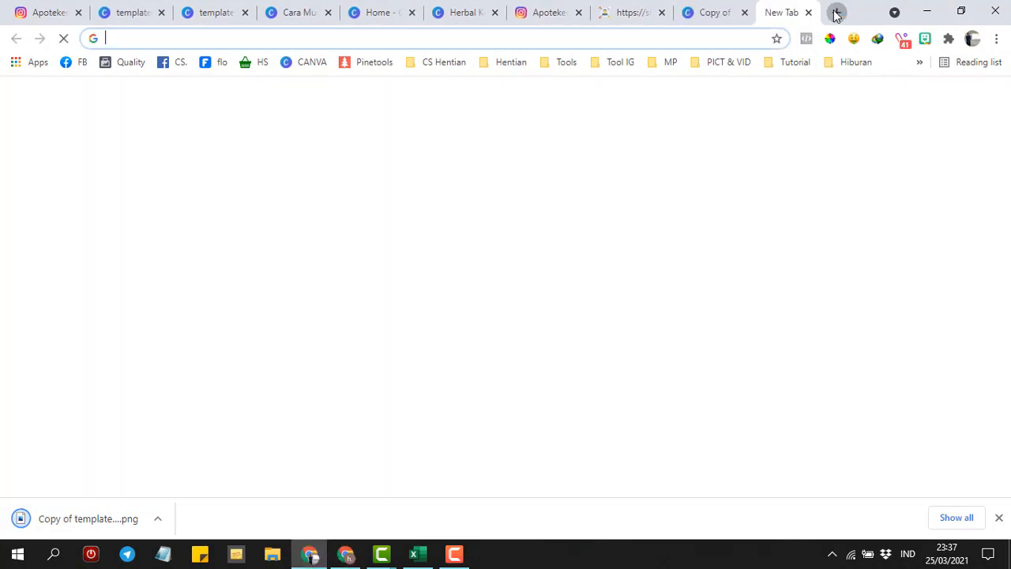
click(681, 8)
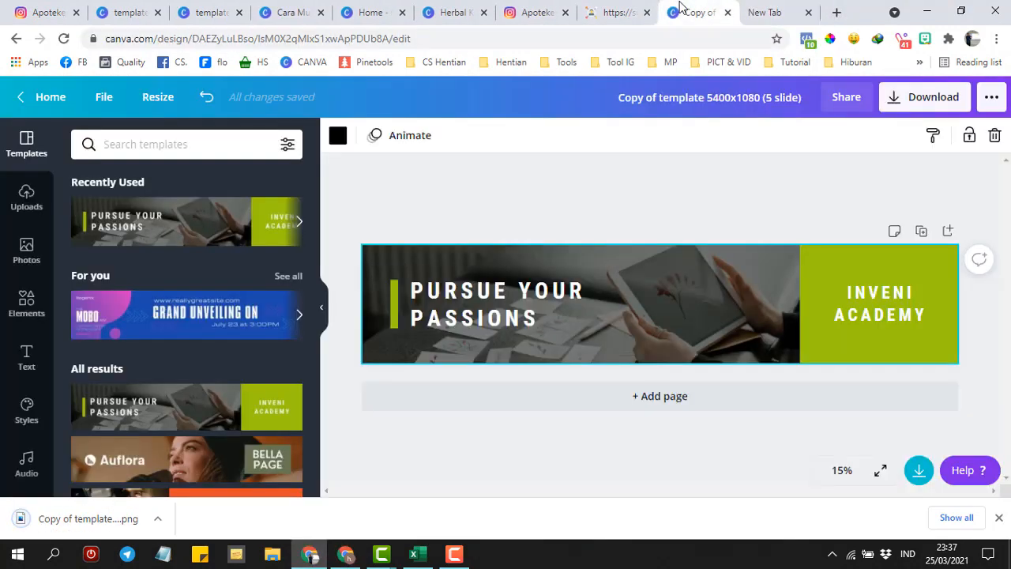
click(782, 12)
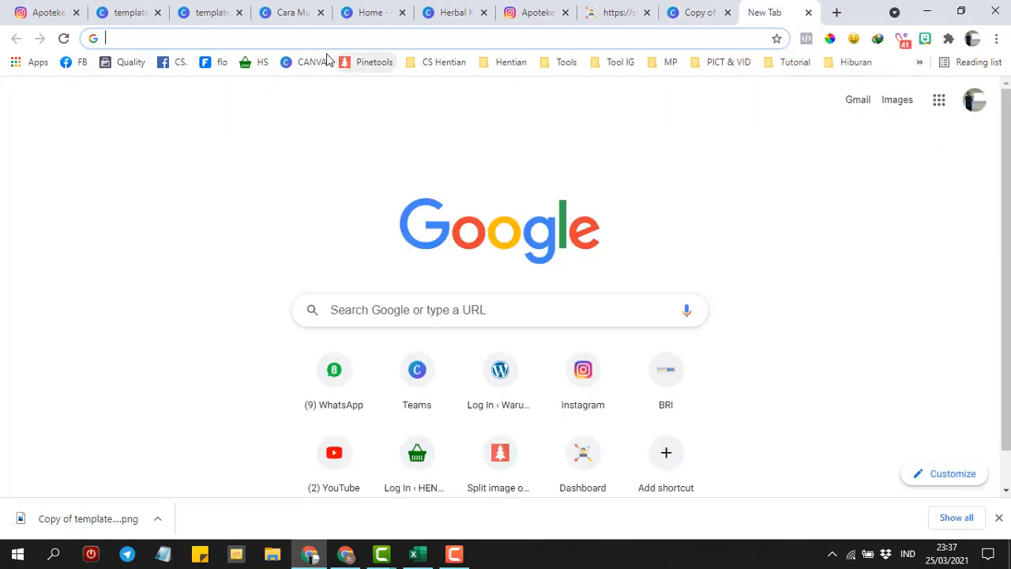
click(366, 69)
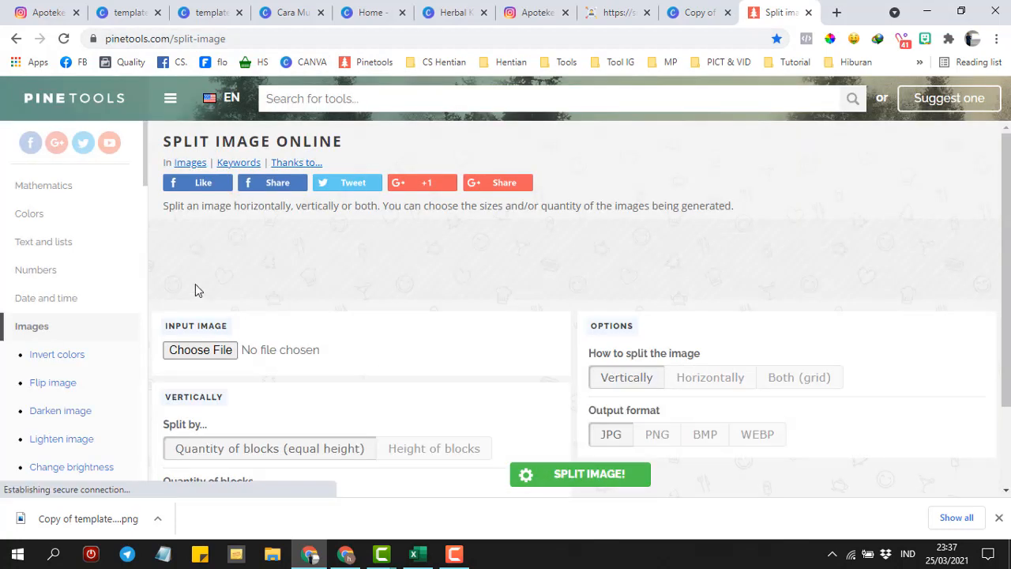
click(203, 351)
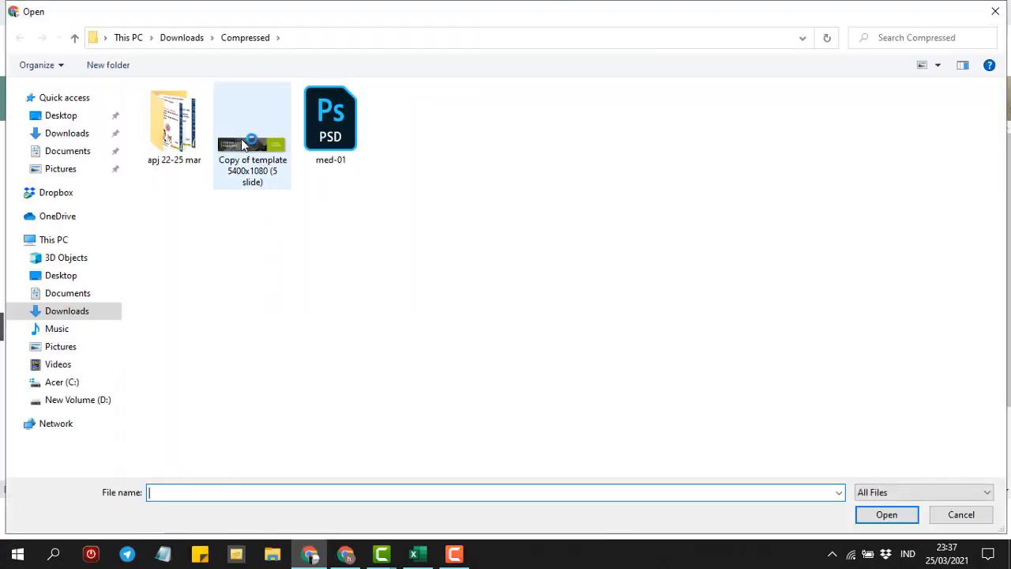
click(245, 145)
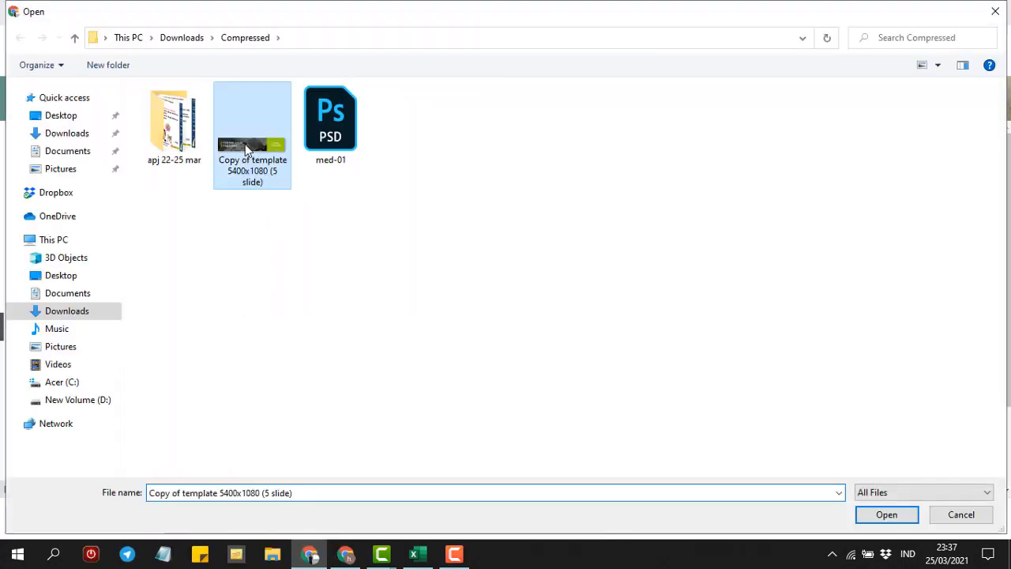
click(870, 520)
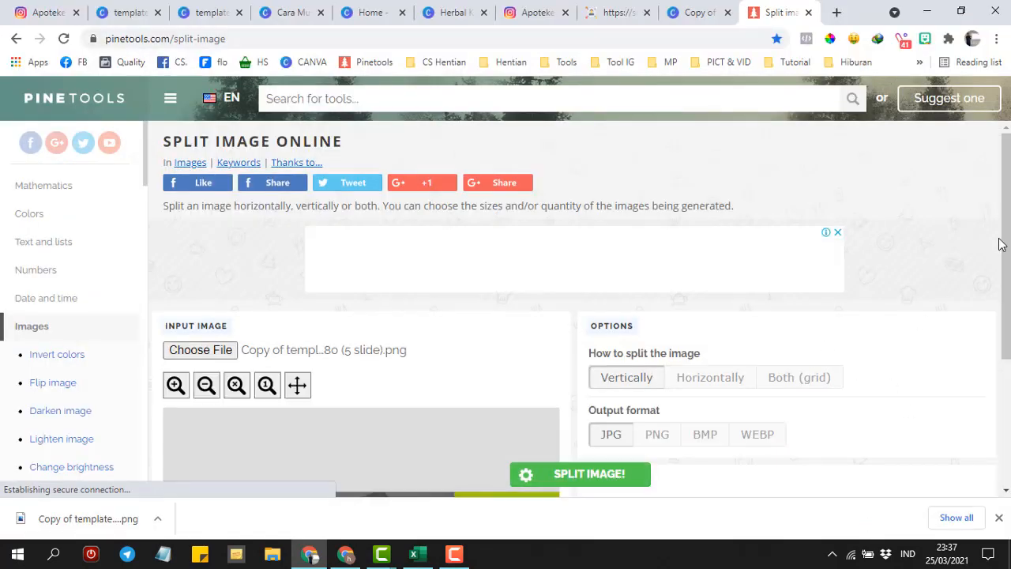
- Split the image horizontally into 5 blocks with JPG output
scroll(1001, 244, down, 2)
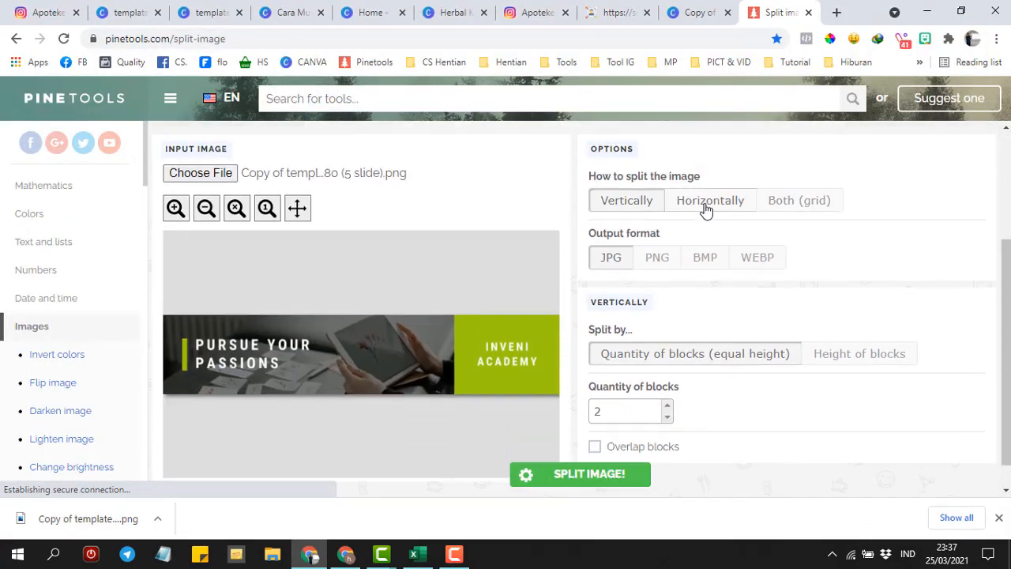
click(706, 207)
click(622, 412)
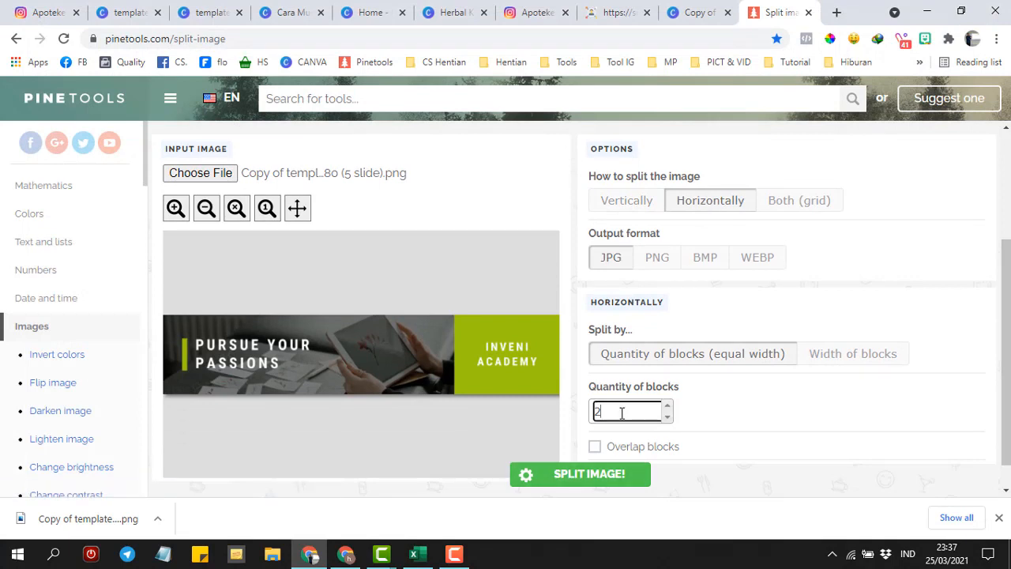
text(5)
scroll(777, 406, down, 1)
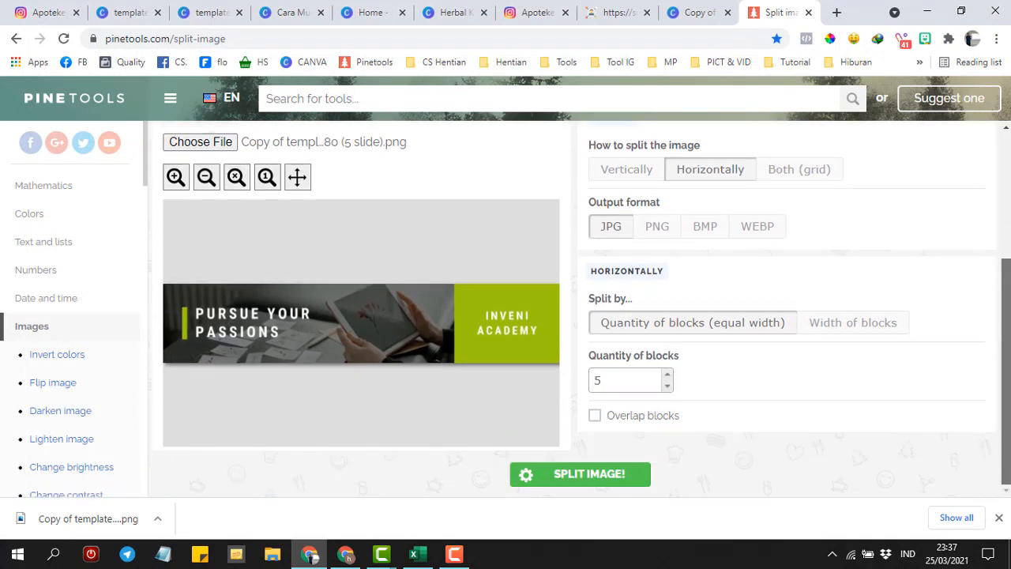
click(549, 475)
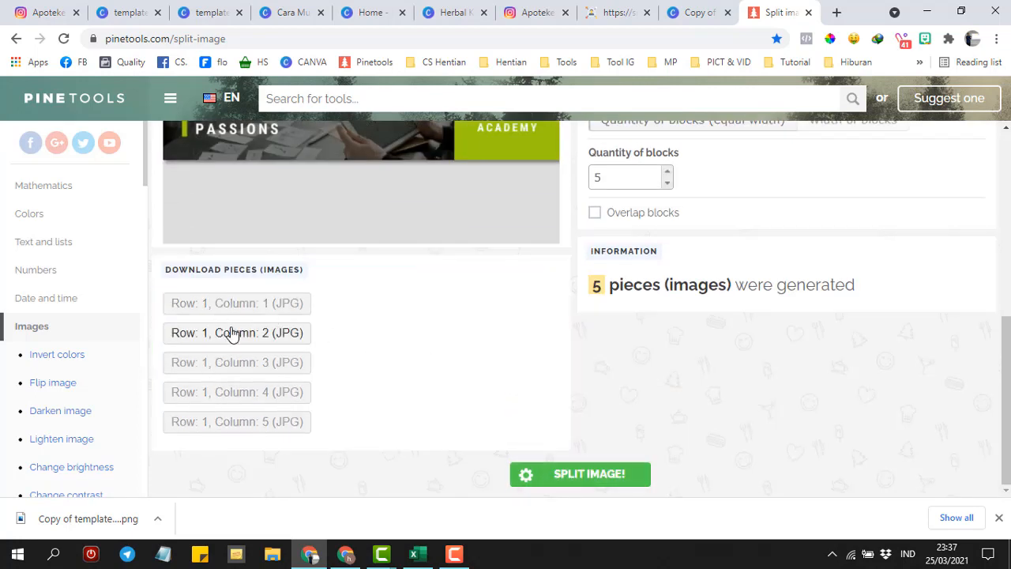
- Save each of the five pieces, row-1-col-1.jpg through row-1-col-5.jpg, into the Compressed folder
click(226, 311)
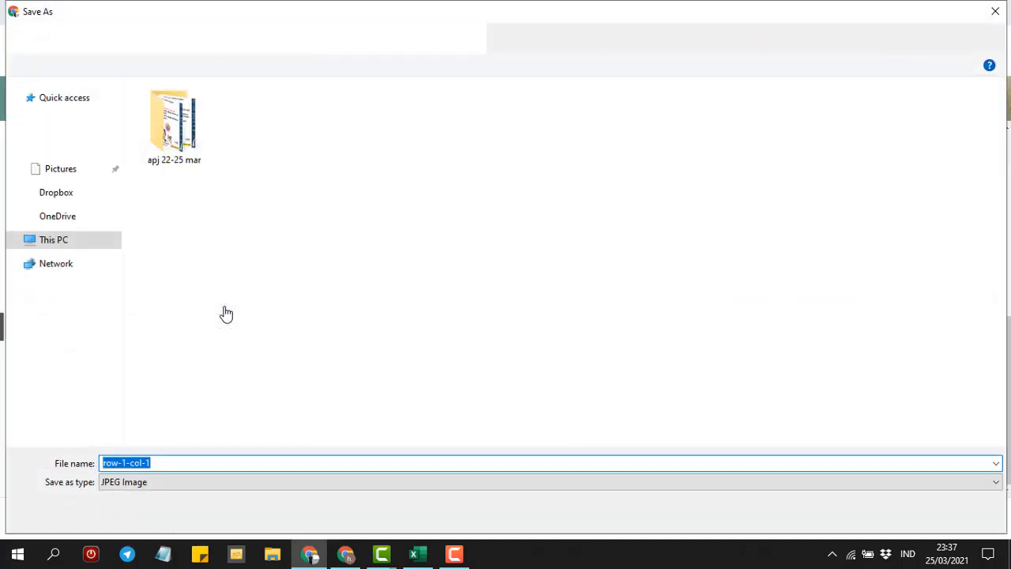
click(888, 516)
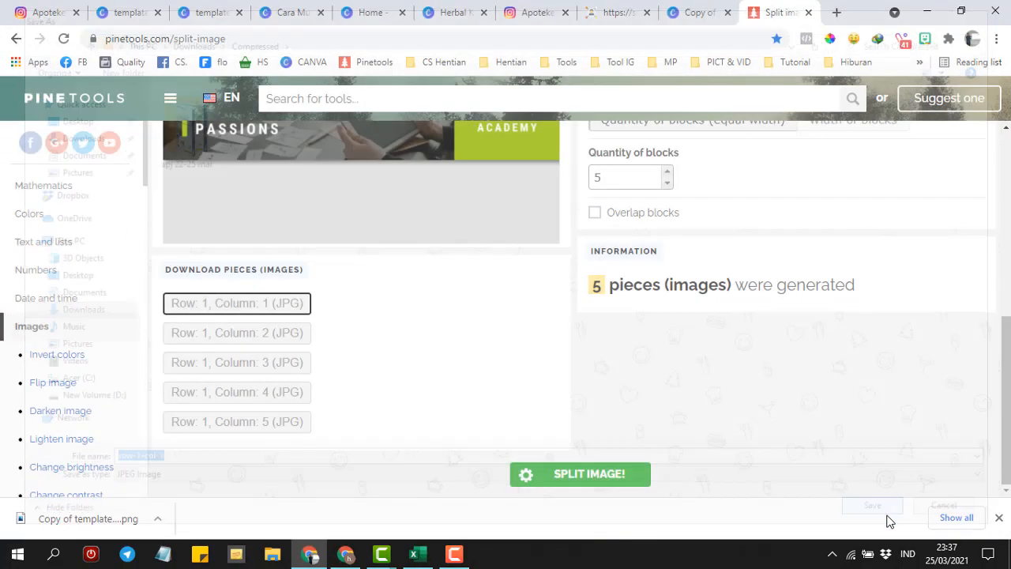
click(239, 338)
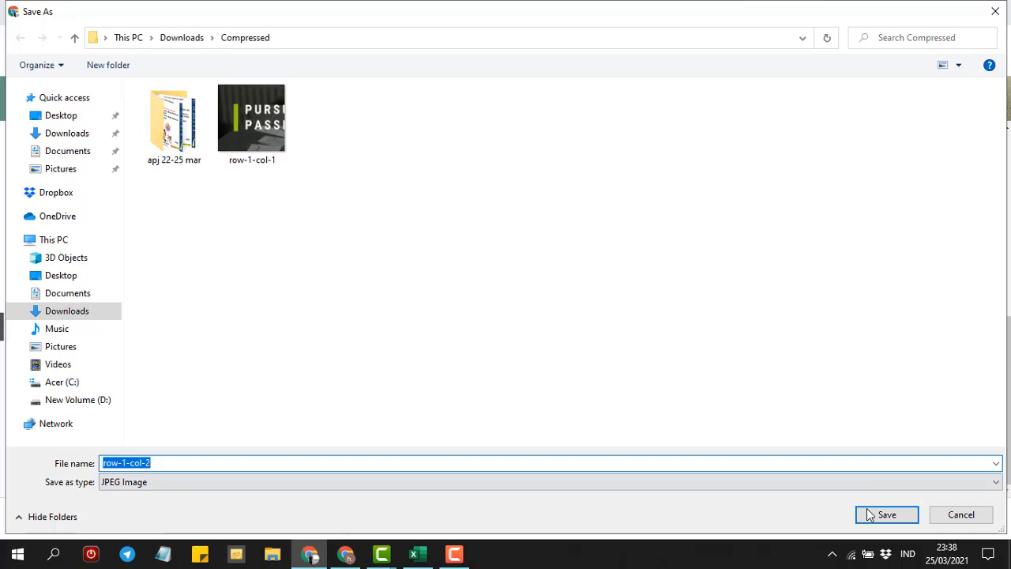
click(871, 516)
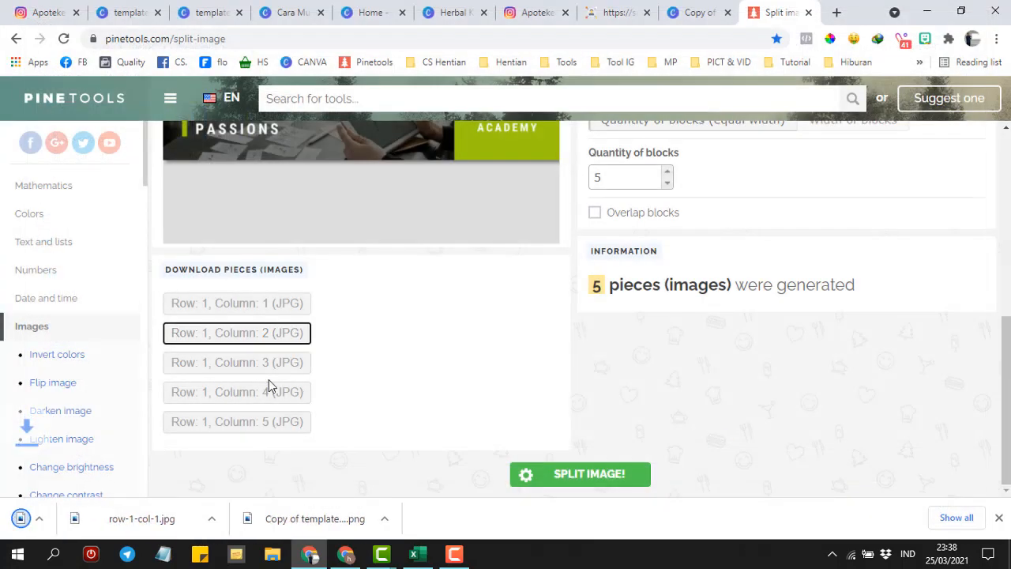
click(220, 369)
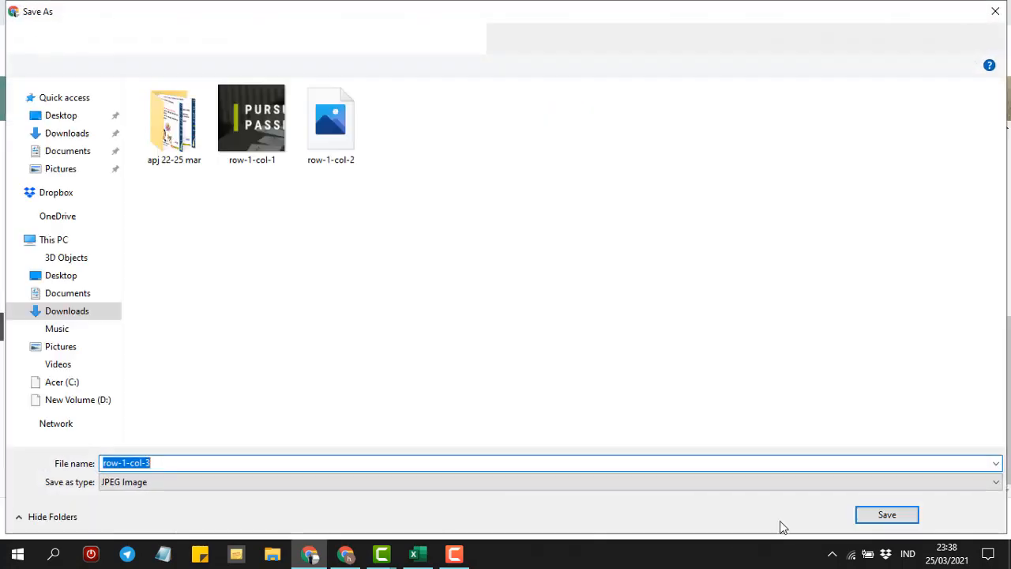
click(883, 515)
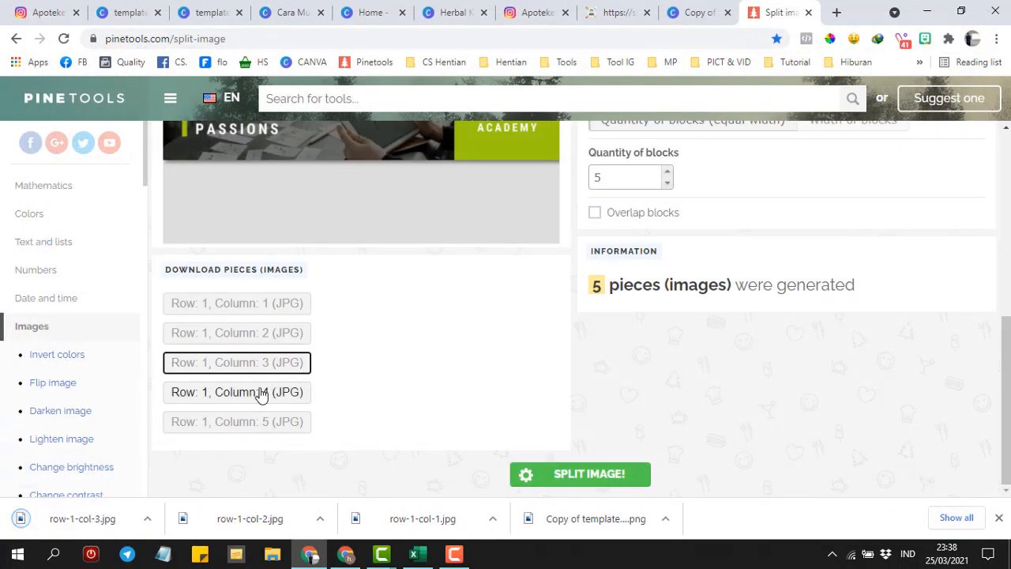
click(261, 394)
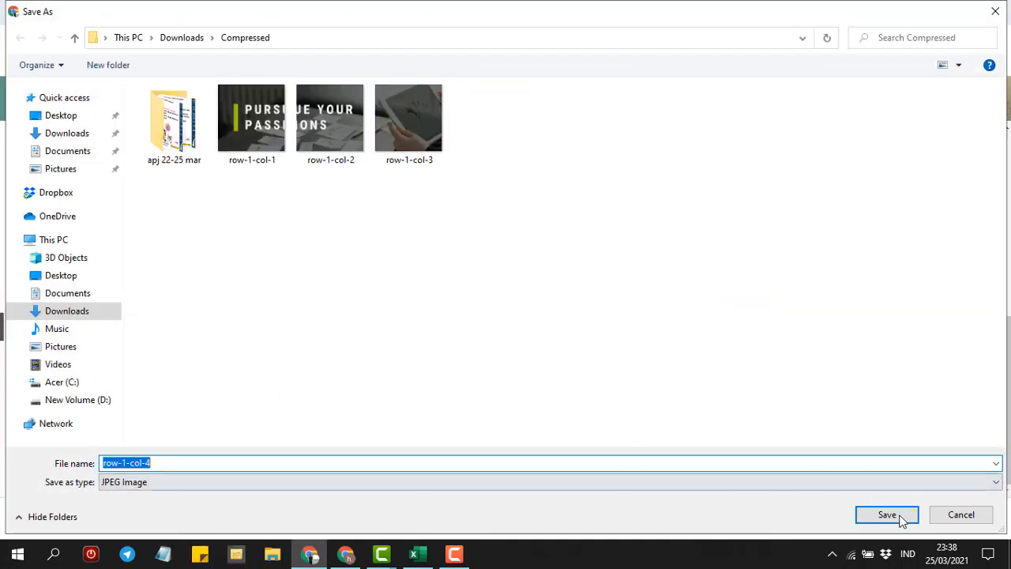
click(895, 517)
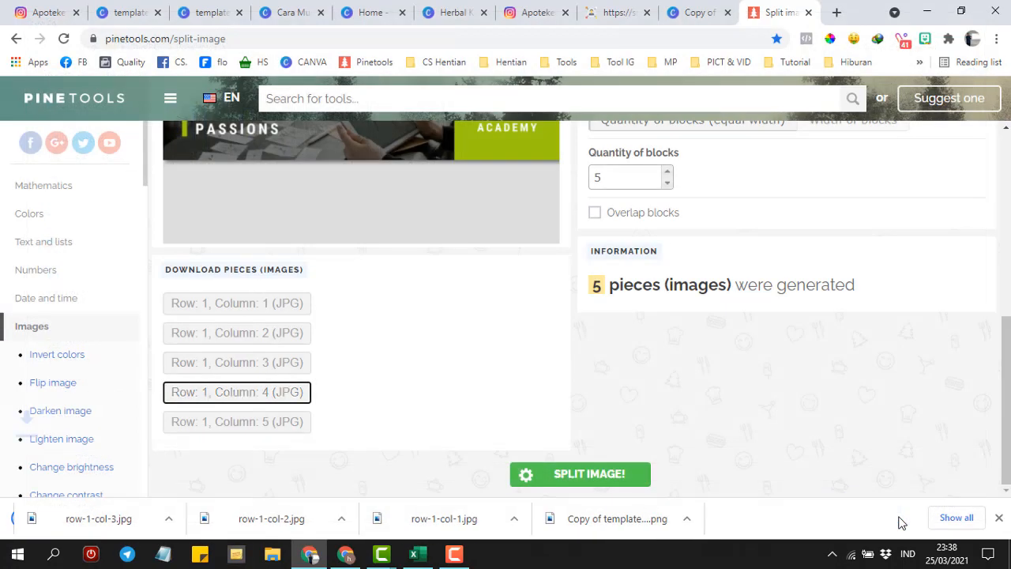
click(248, 424)
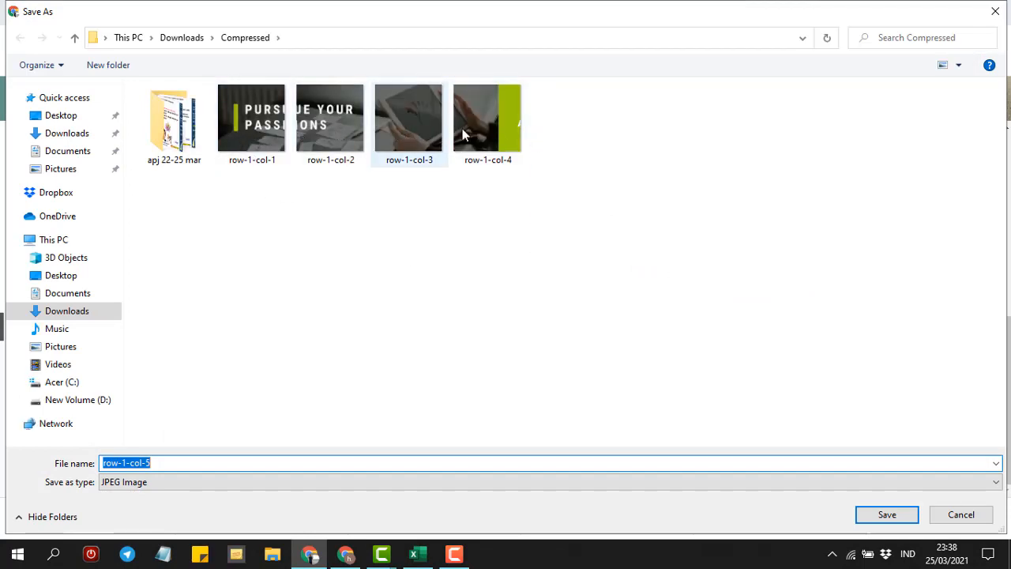
click(887, 517)
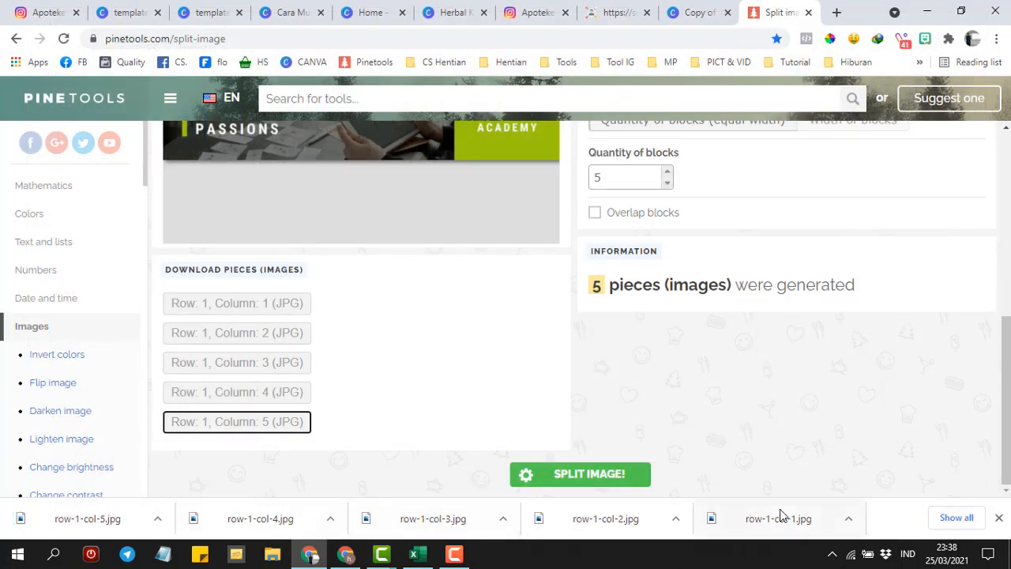
click(851, 527)
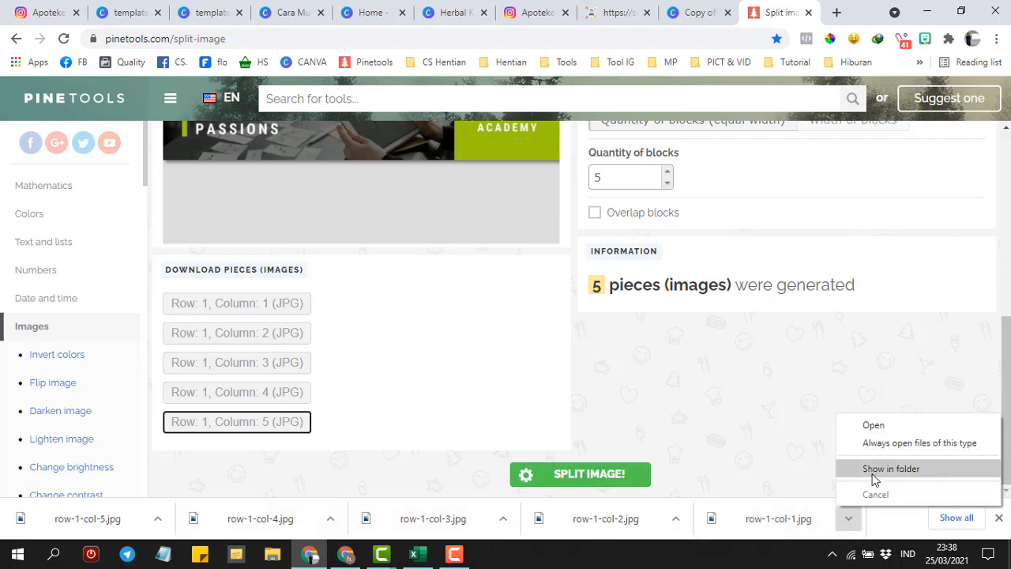
click(874, 480)
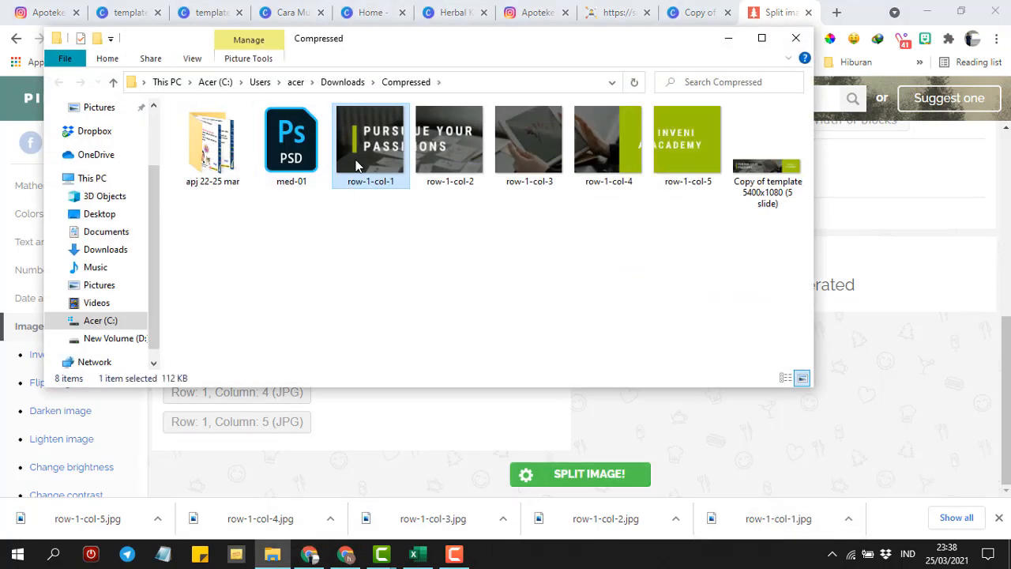
double_click(374, 156)
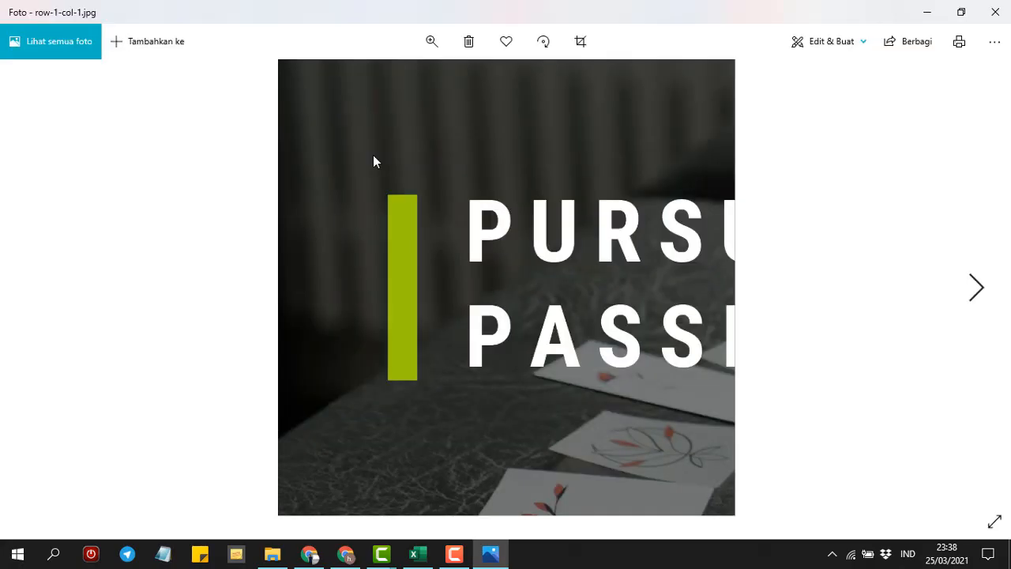
key(Right)
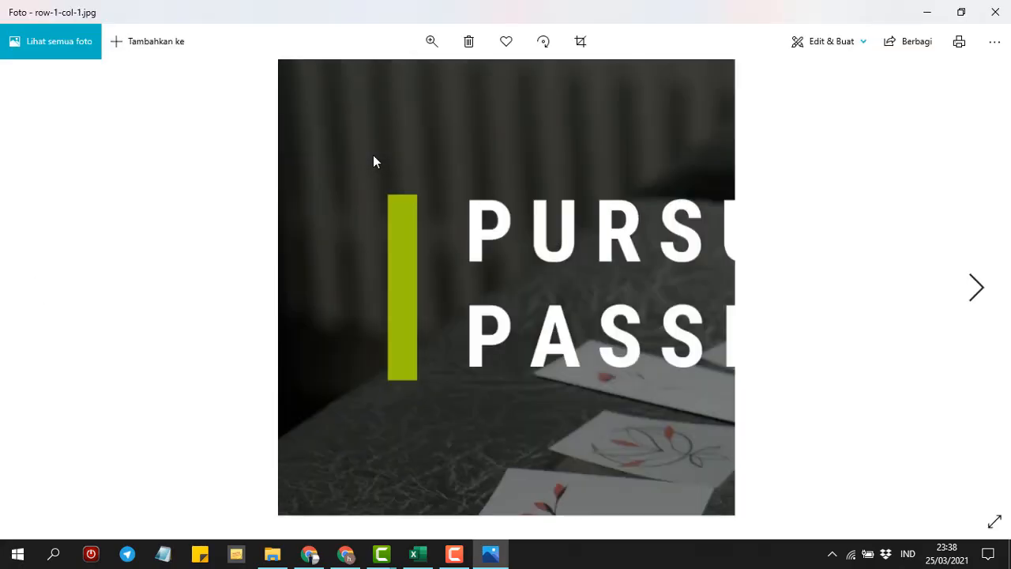
key(Right)
key(Right)
key(Right)
key(Right)
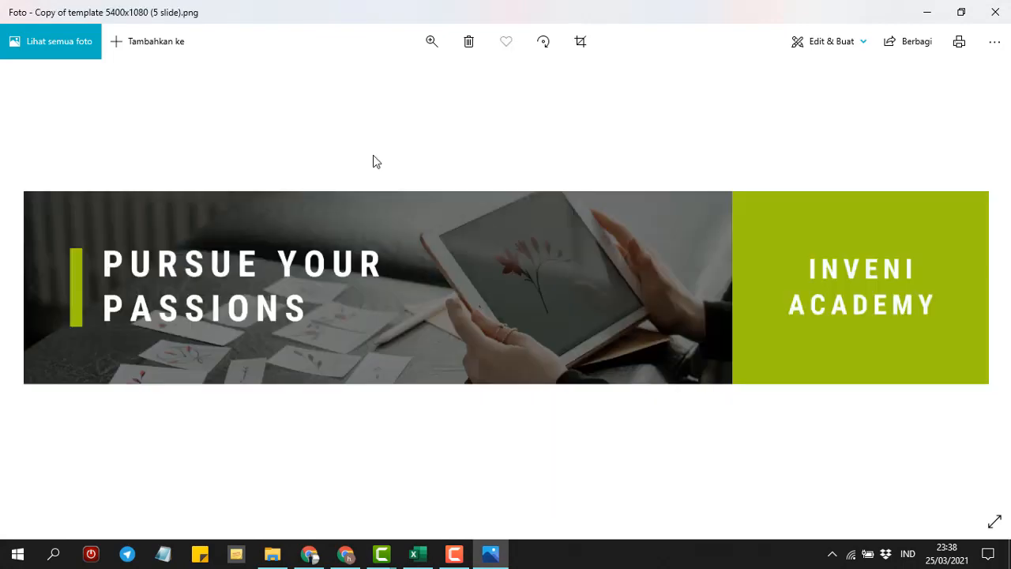
click(994, 12)
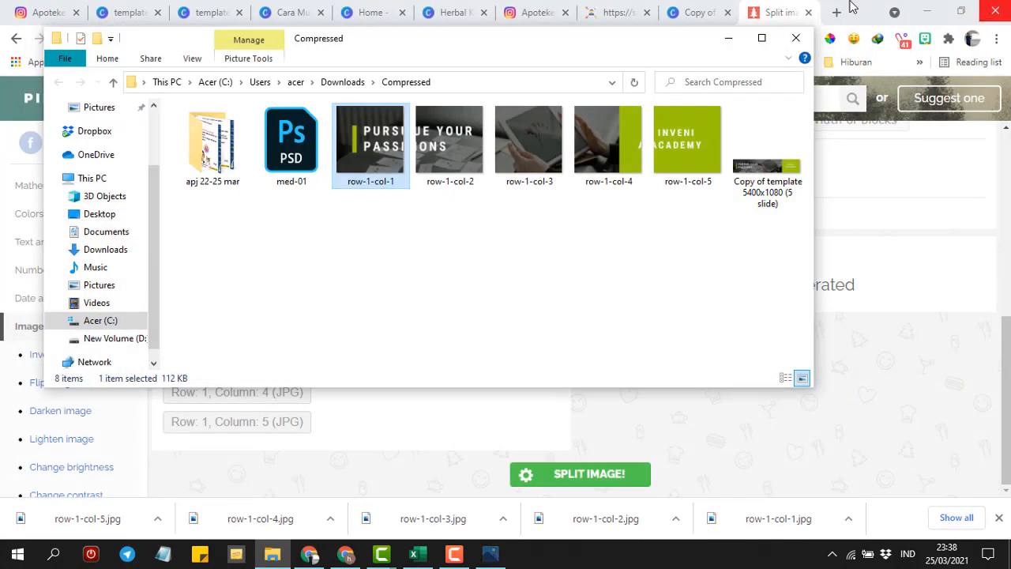
click(792, 41)
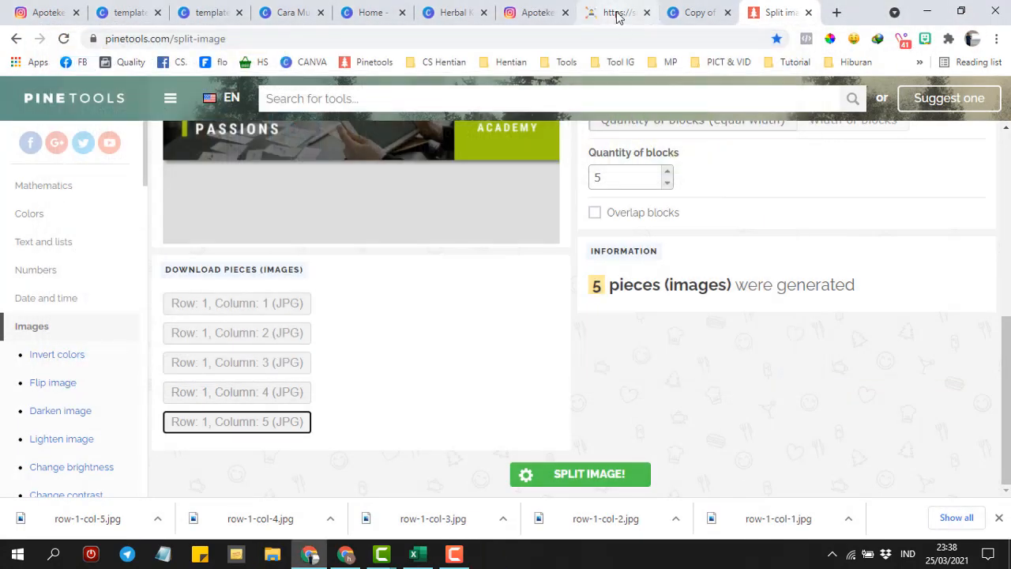
- Close the 'Copy of template 5400x1080 (5 slide)' tab and select the Pinetools page URL
click(617, 14)
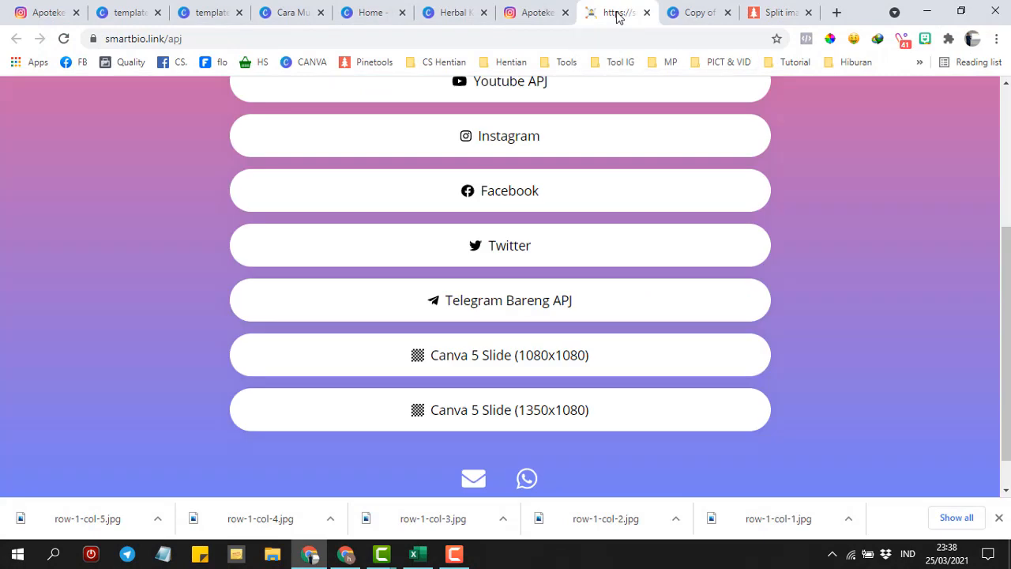
click(545, 12)
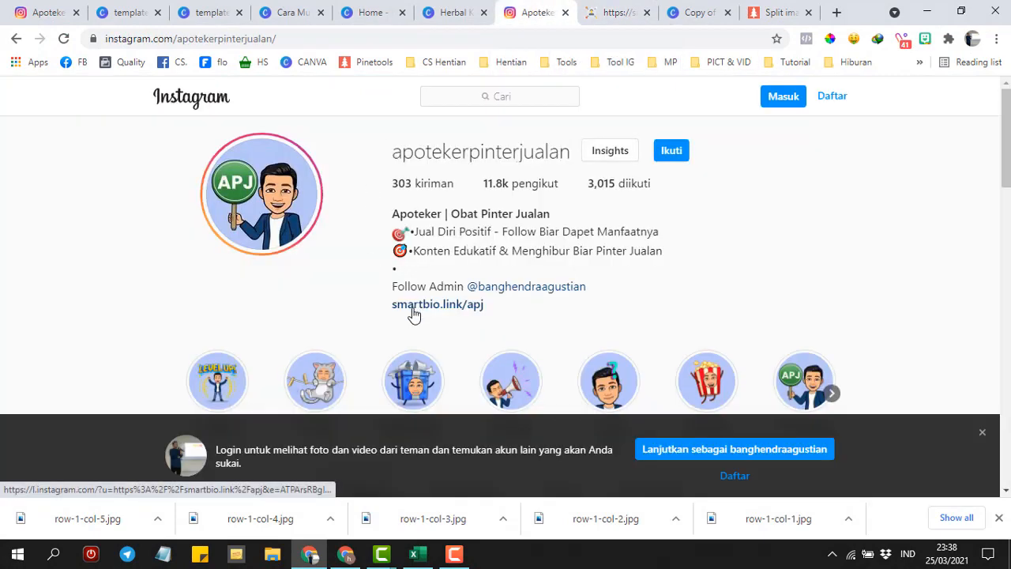
click(607, 9)
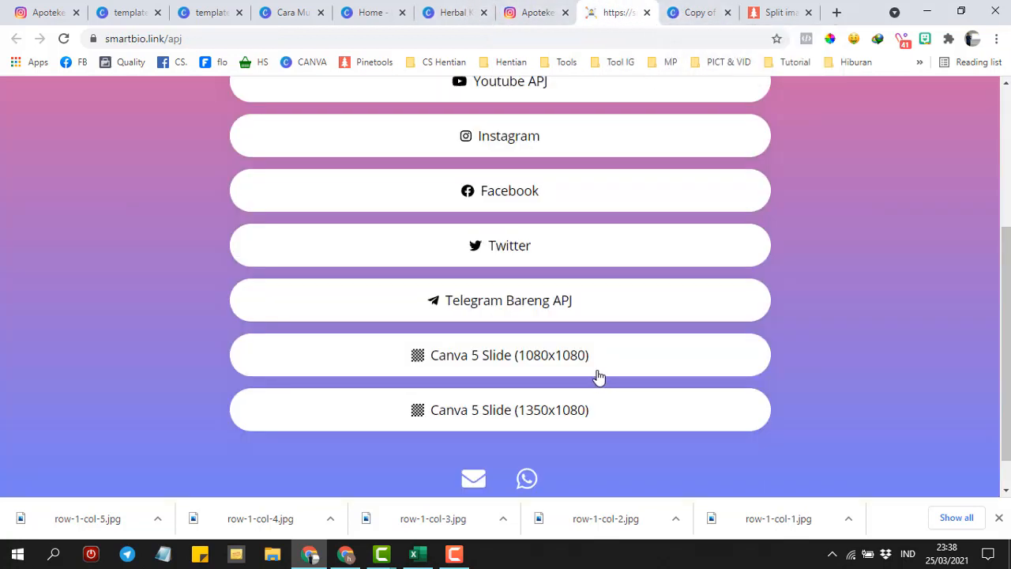
click(709, 9)
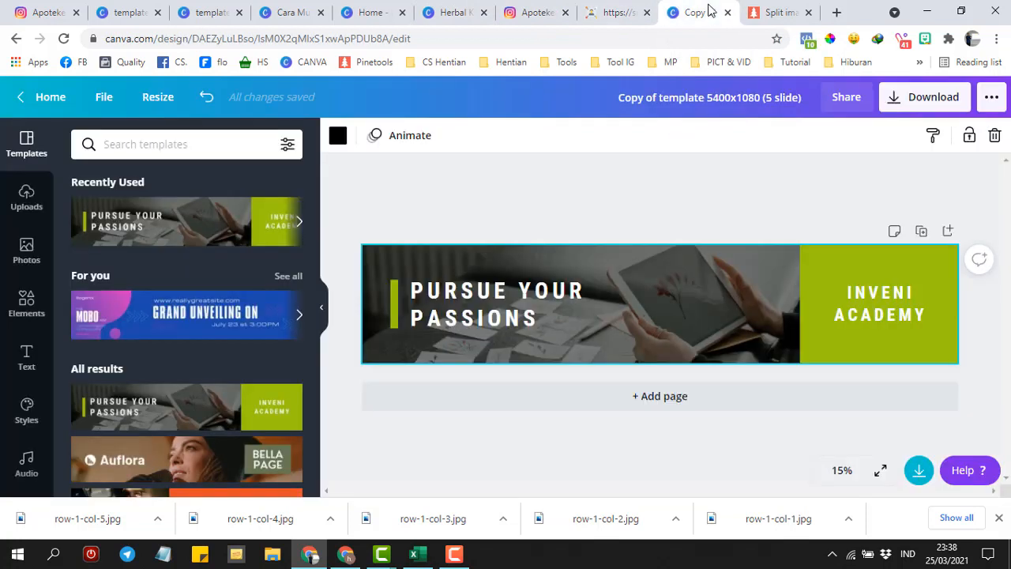
click(728, 12)
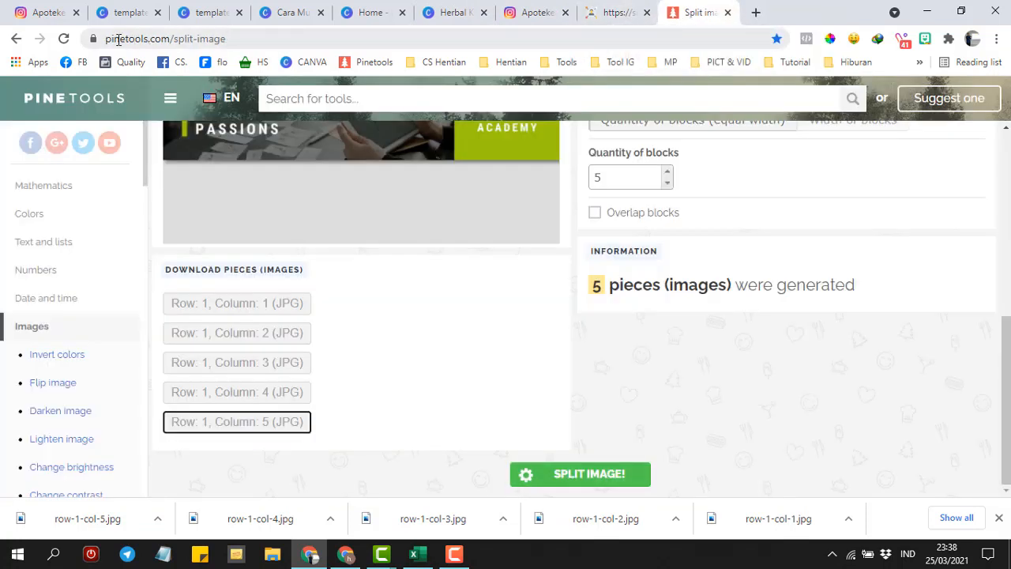
drag(113, 40, 91, 38)
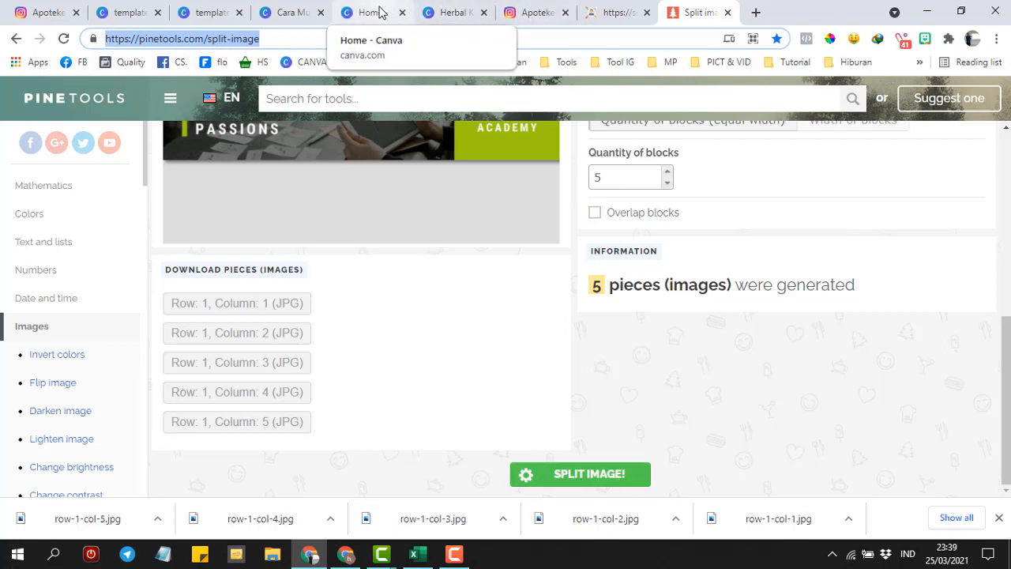
- Check the divider lines of the 5400x1080 and 5400x1350 templates, then return to Cara Mudah Ngonten
click(199, 12)
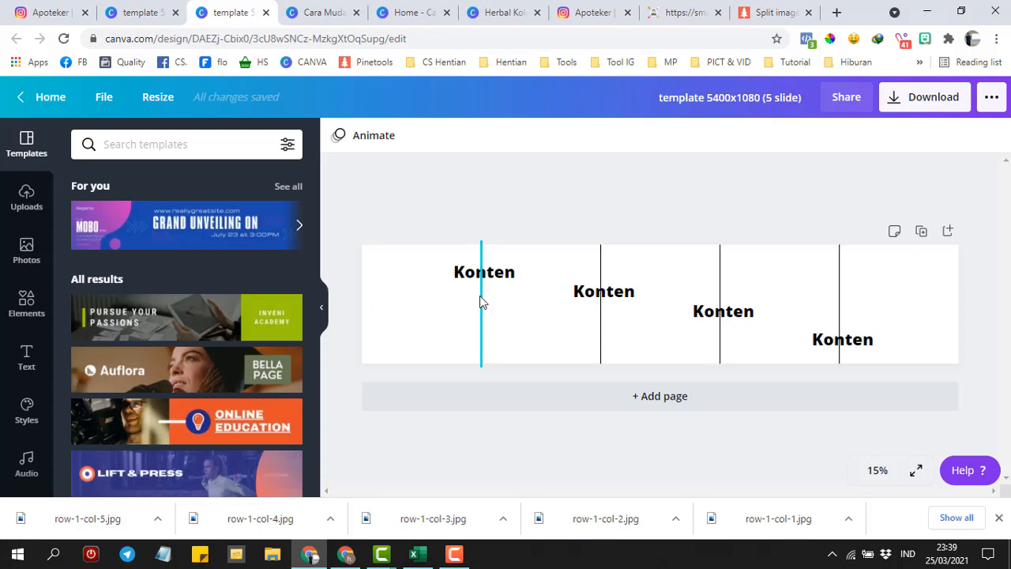
click(481, 300)
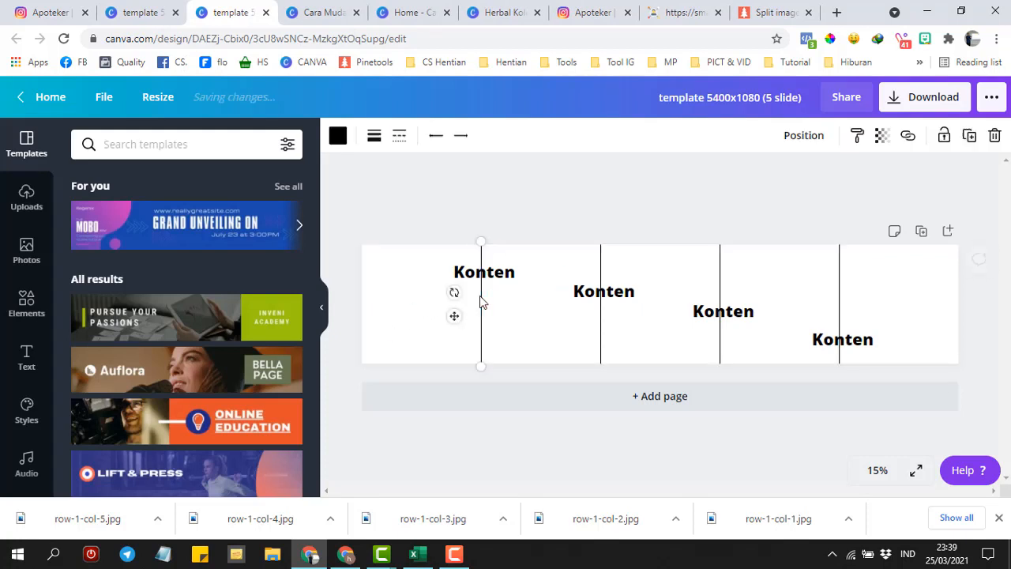
click(142, 9)
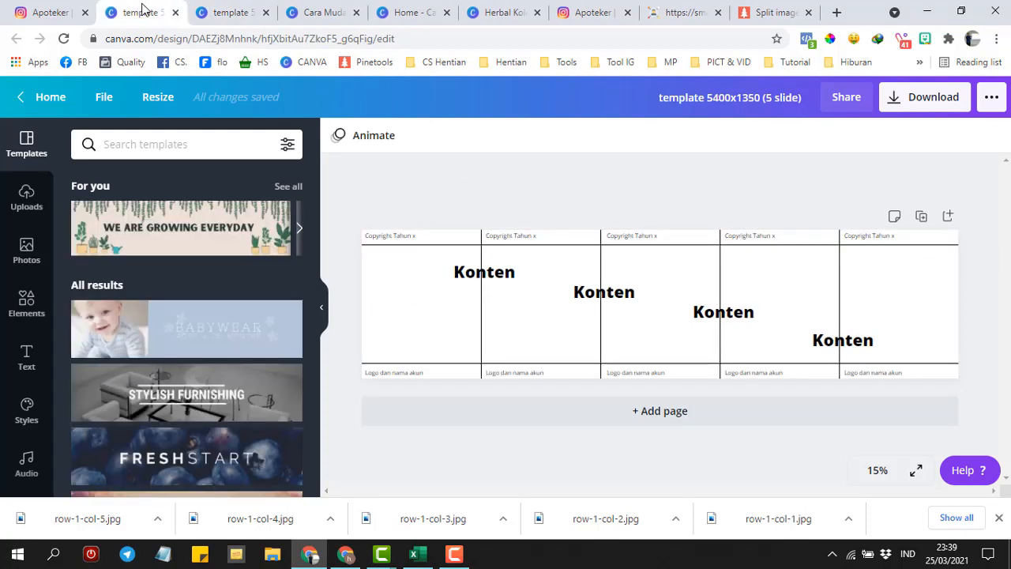
click(778, 11)
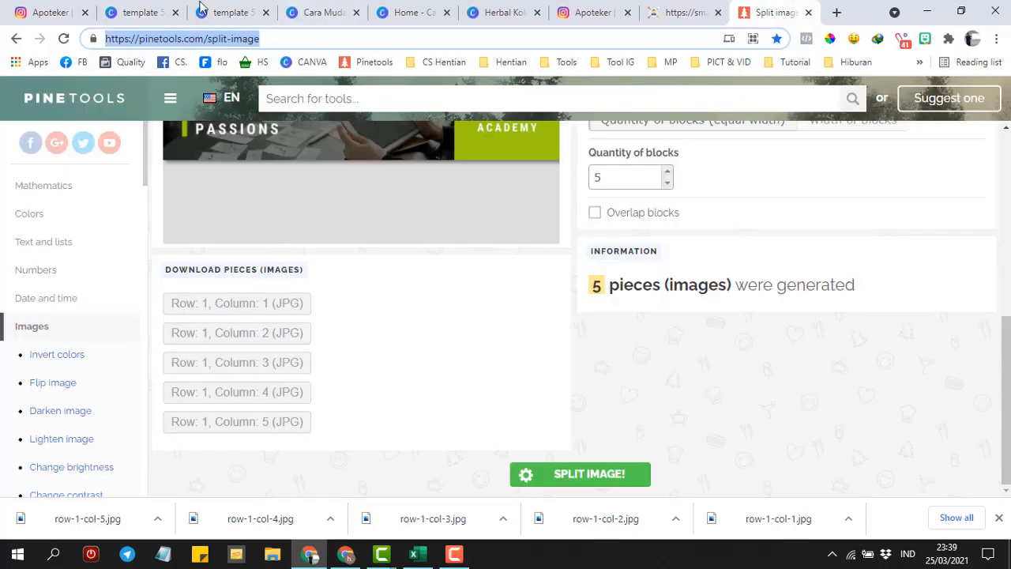
click(119, 11)
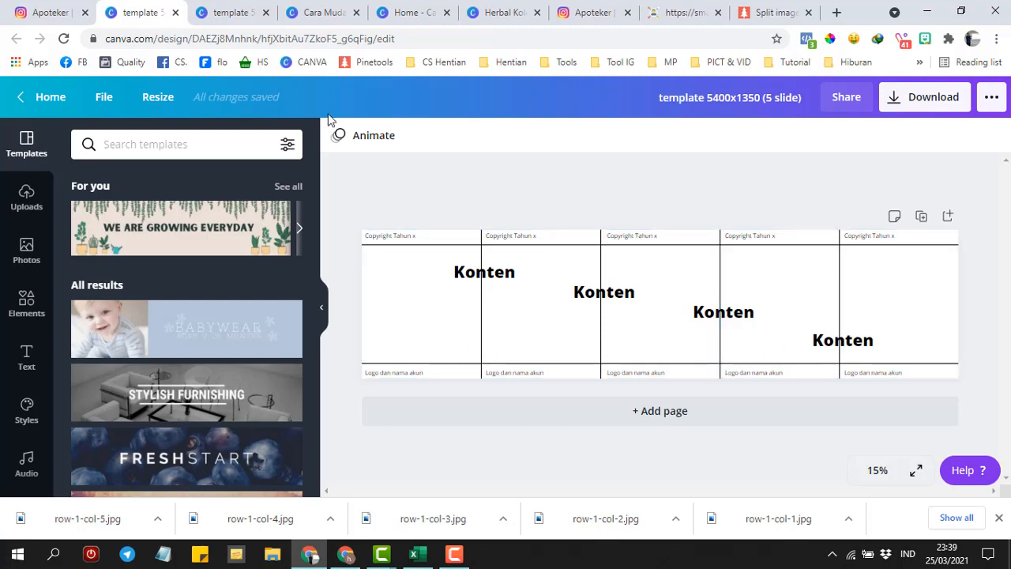
click(322, 12)
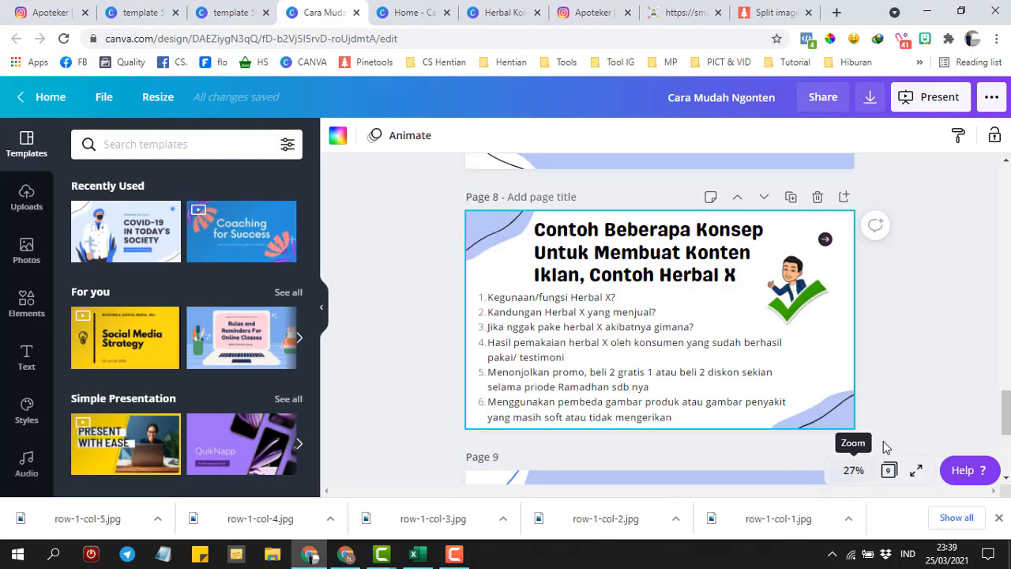
- Play the presentation full screen, check the account menu, then return to the Canva Home page
click(915, 472)
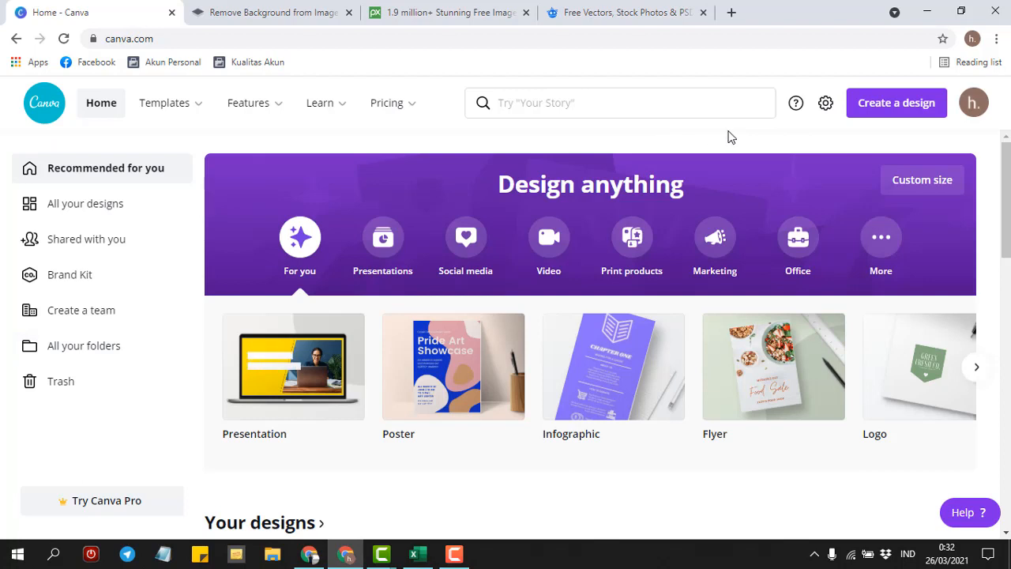
click(972, 104)
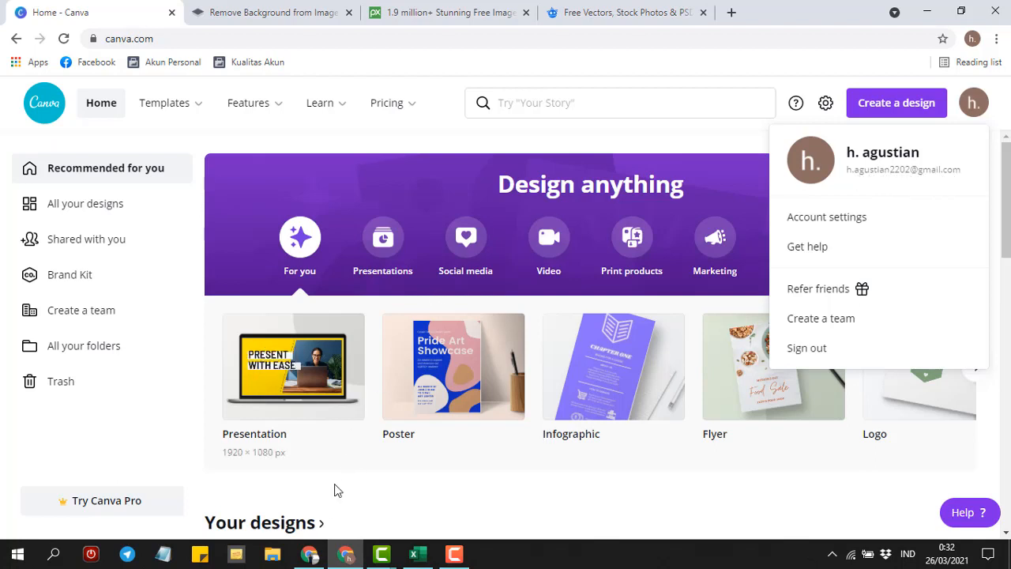
click(310, 556)
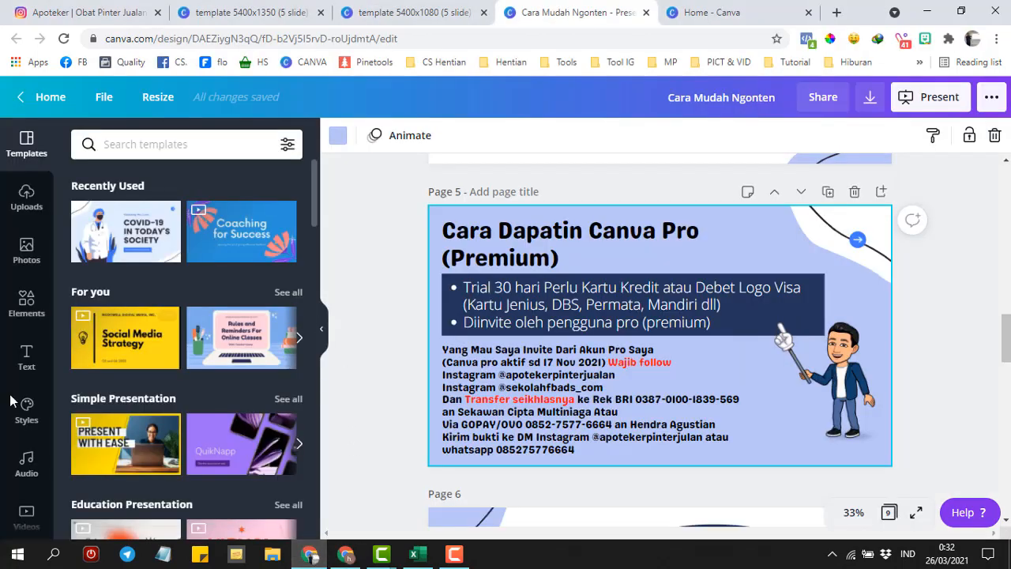
click(49, 98)
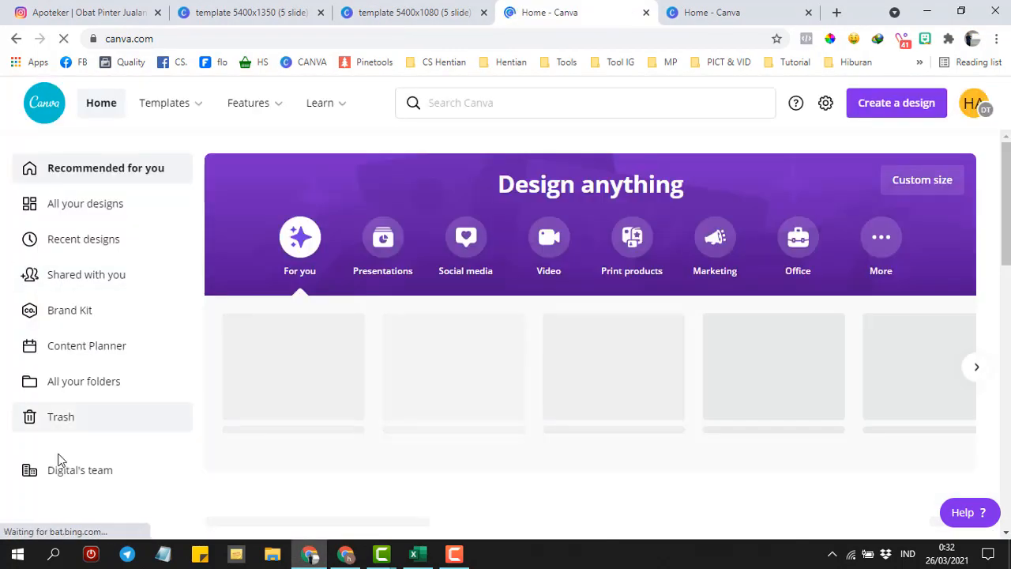
- Open Digital's team page and show its members and invite options
click(63, 471)
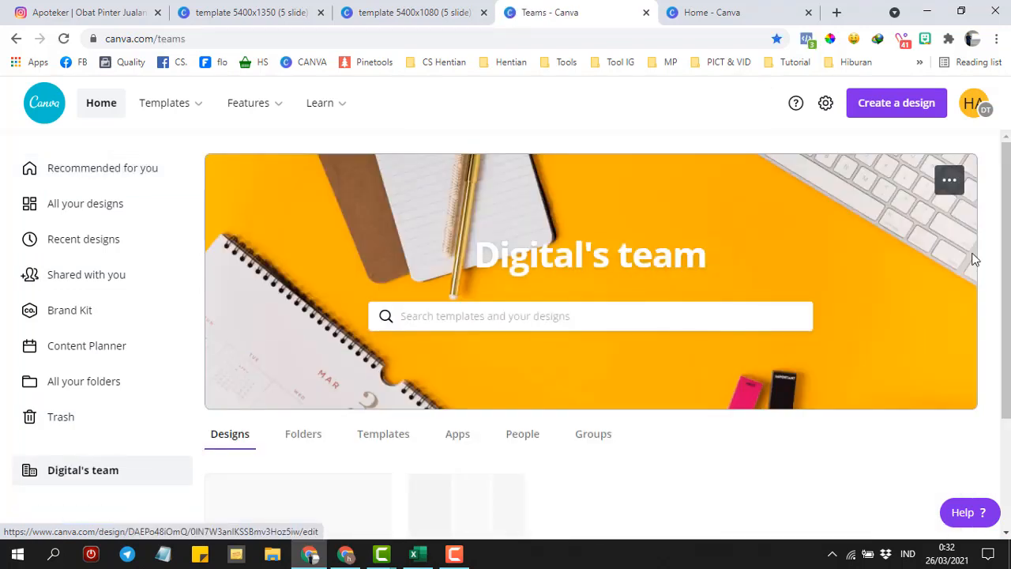
scroll(591, 316, down, 2)
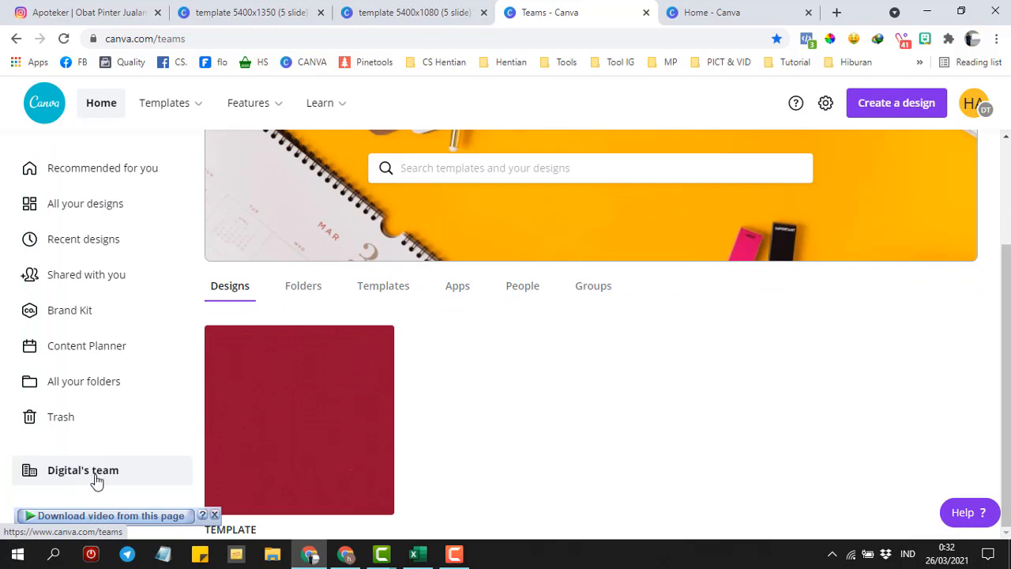
click(524, 291)
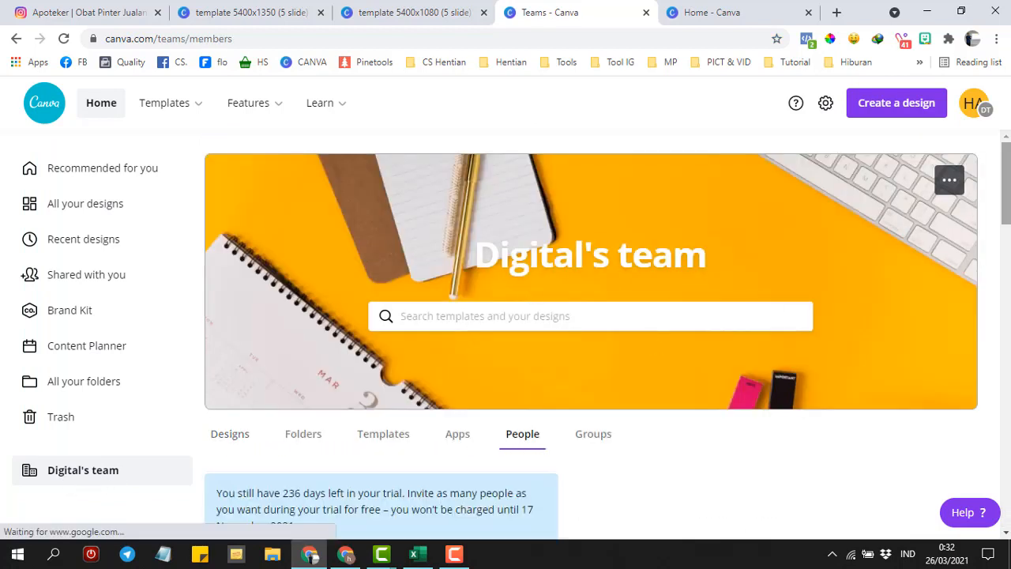
scroll(595, 254, down, 4)
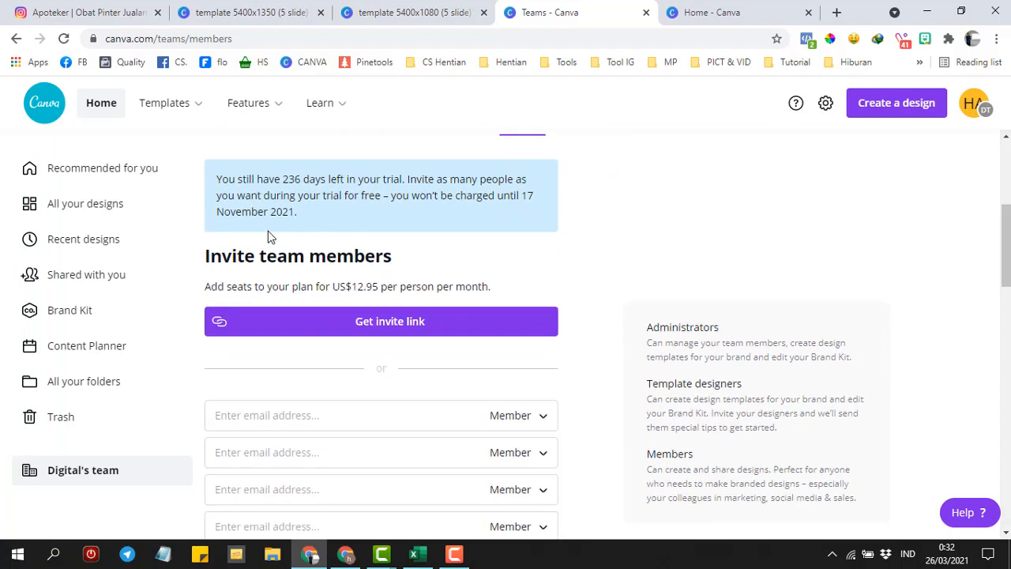
- Invite the second account's e-mail as a Member, send it, and switch to that account's window
click(358, 413)
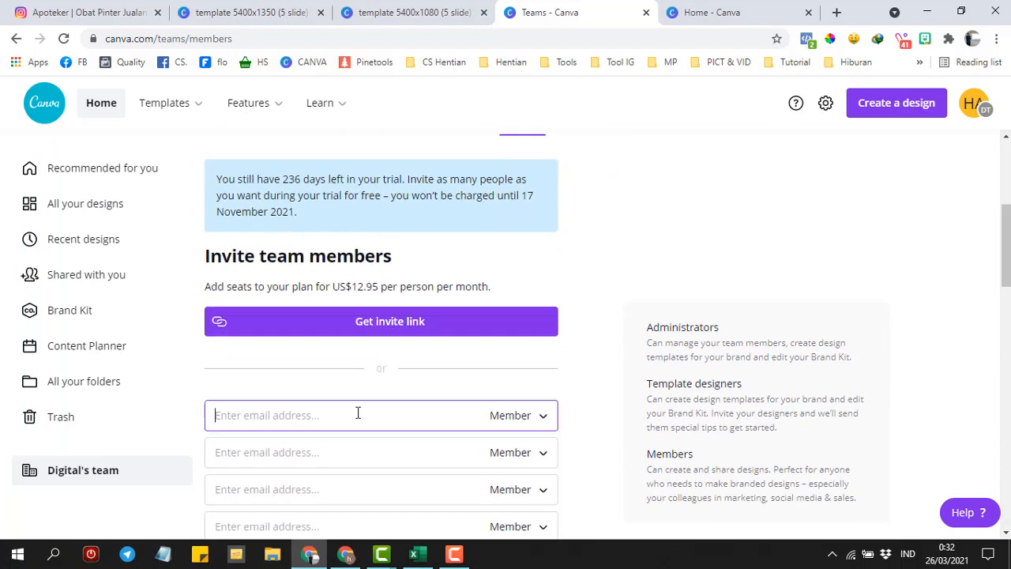
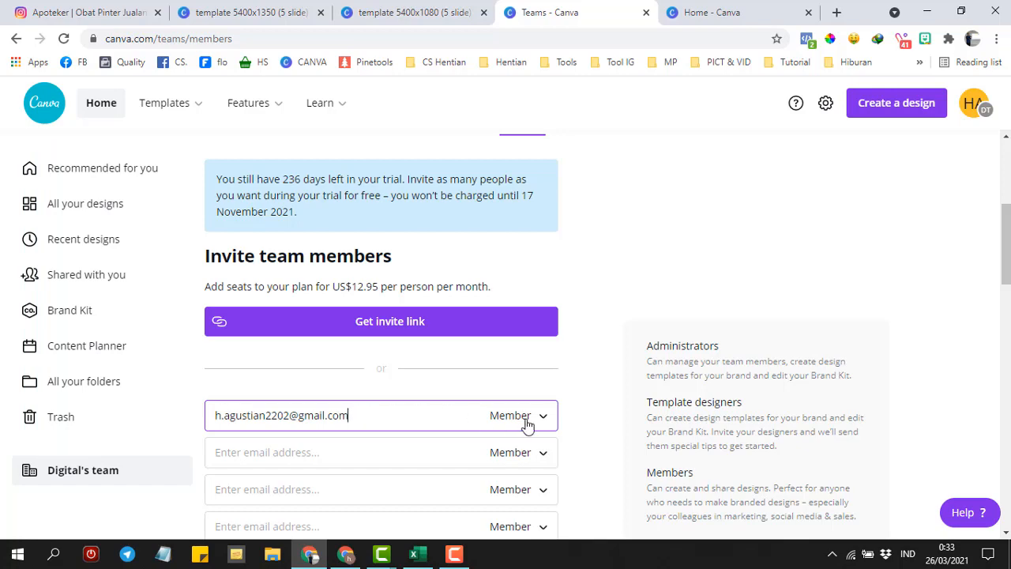
click(527, 425)
click(522, 417)
drag(1007, 245, 1007, 320)
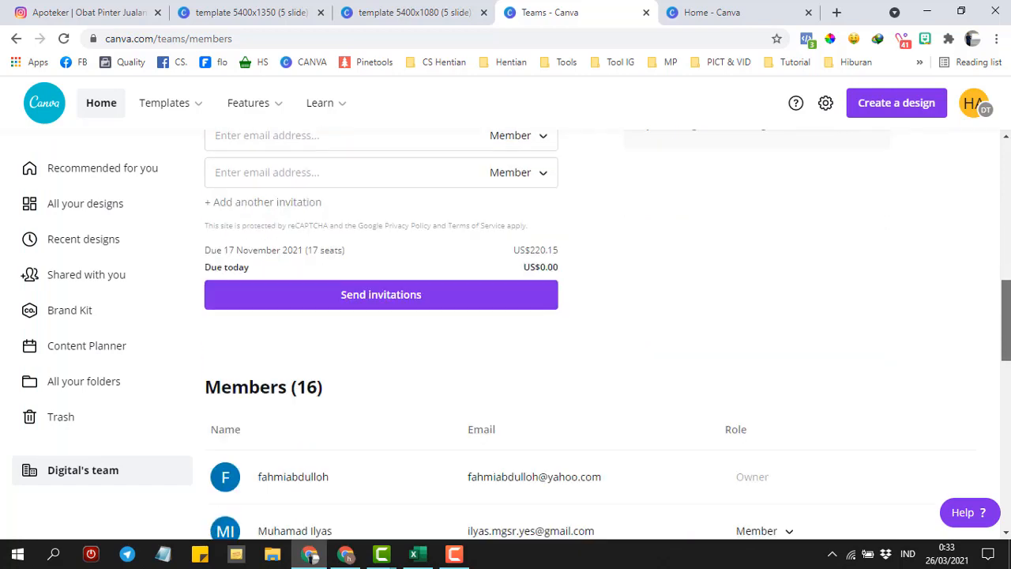
click(387, 303)
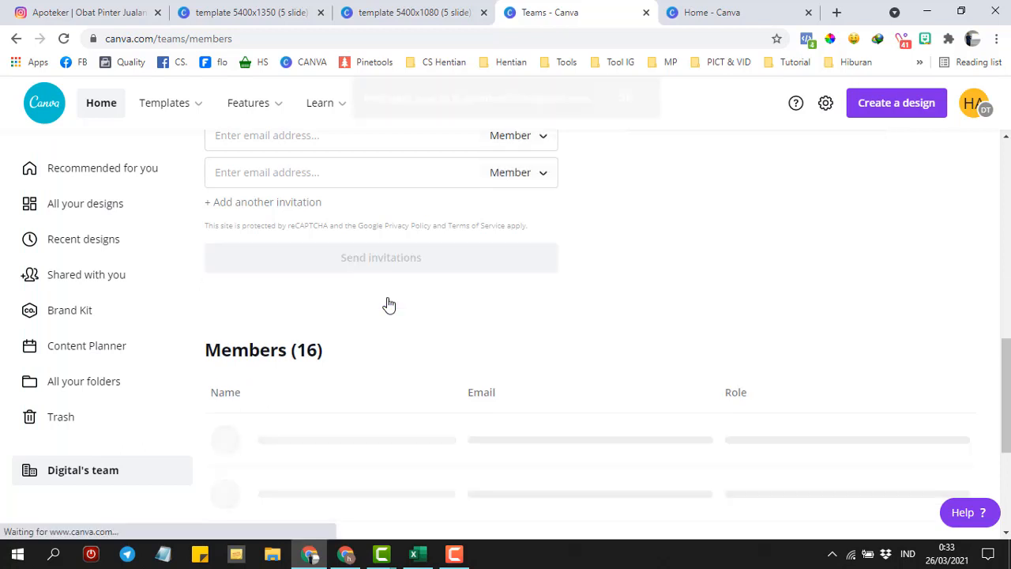
click(345, 554)
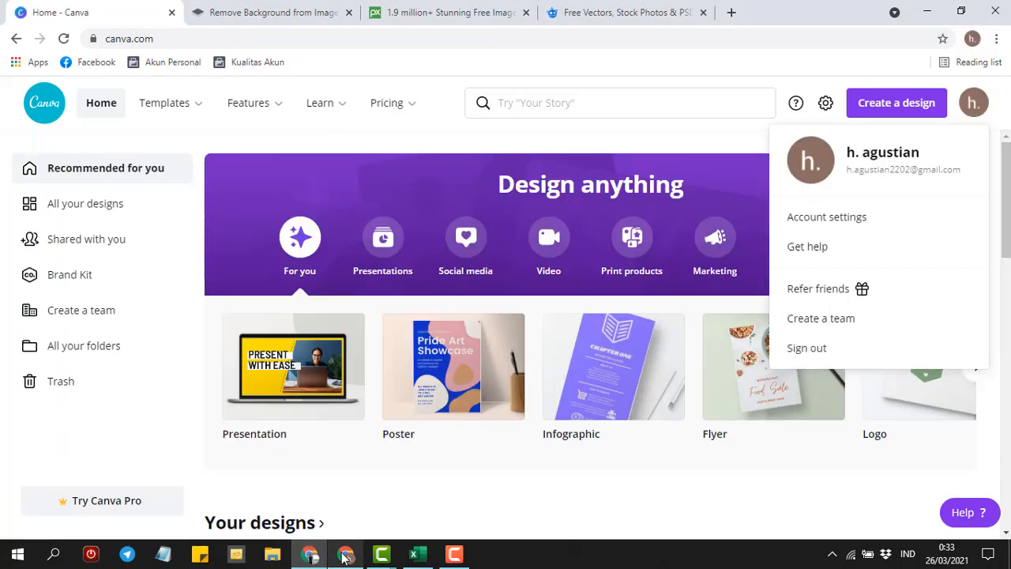
- In a new tab's Gmail, open the Canva team e-mail and accept the invitation to Digital's team
click(732, 11)
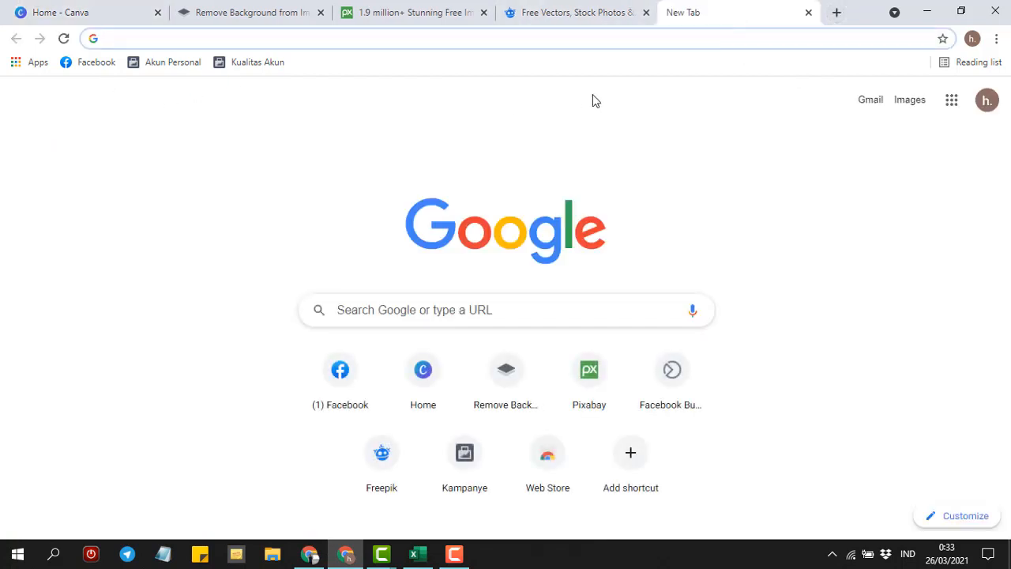
click(870, 101)
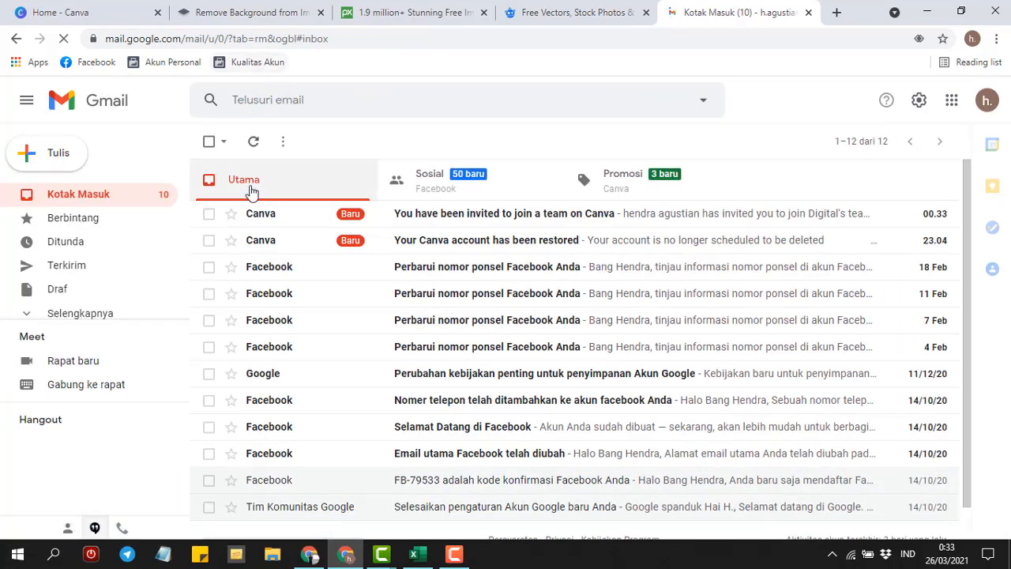
click(463, 218)
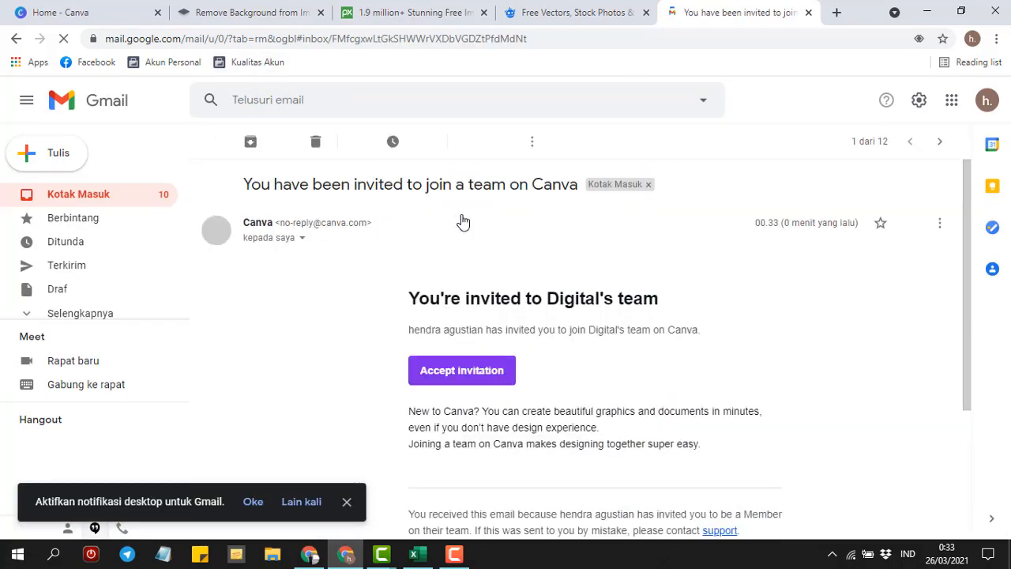
click(462, 370)
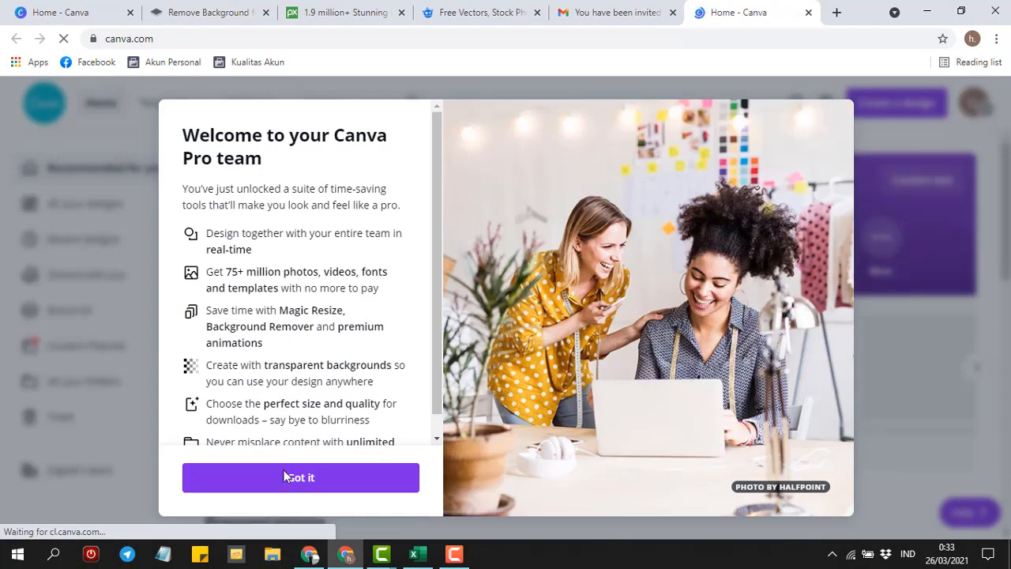
- Dismiss the Canva Pro welcome and switch the account to Digital's team
click(285, 482)
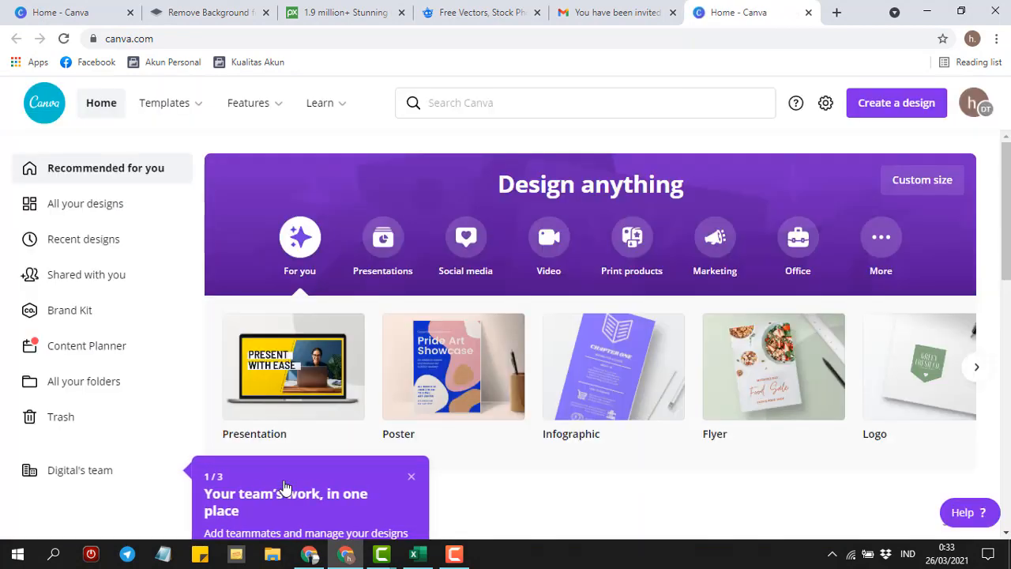
click(977, 107)
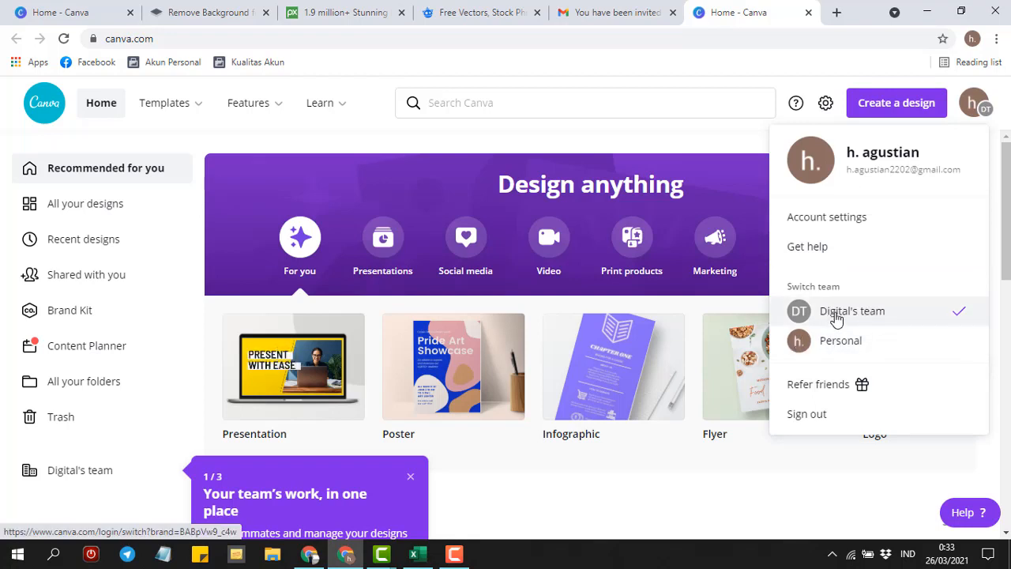
click(836, 314)
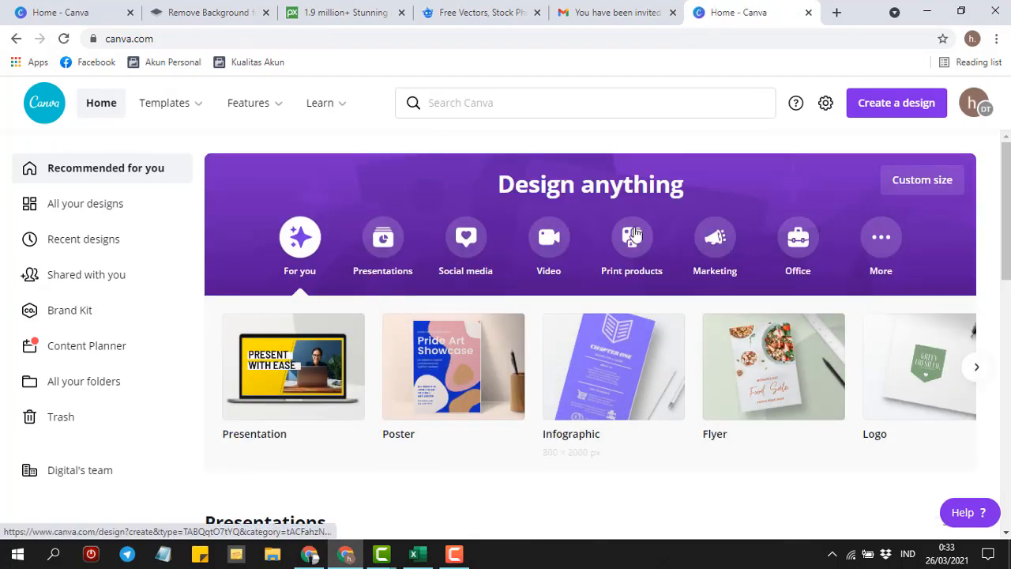
- Open Digital's team People page and scroll the member list to confirm 17 members
click(93, 472)
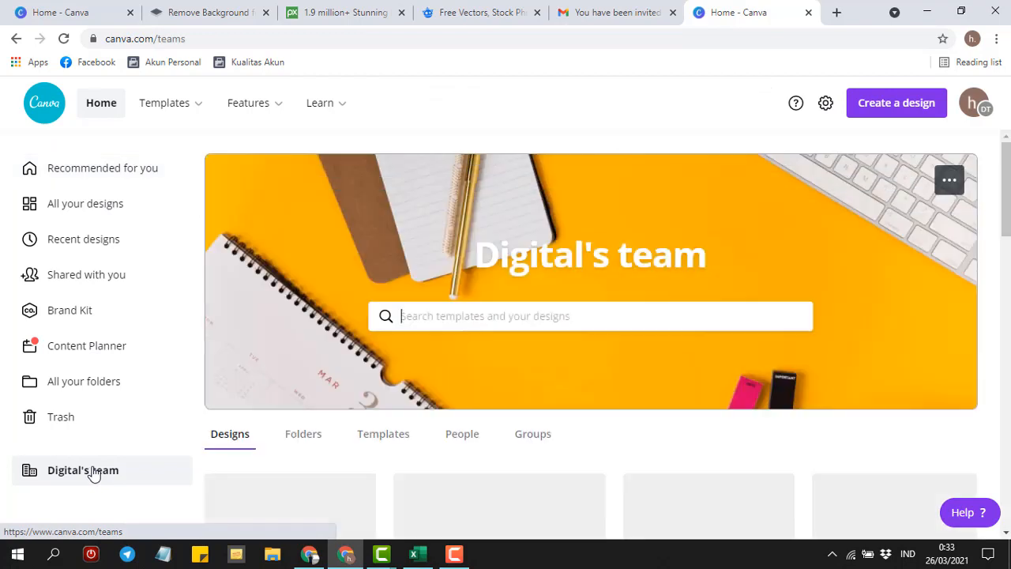
scroll(591, 316, down, 1)
scroll(510, 306, down, 1)
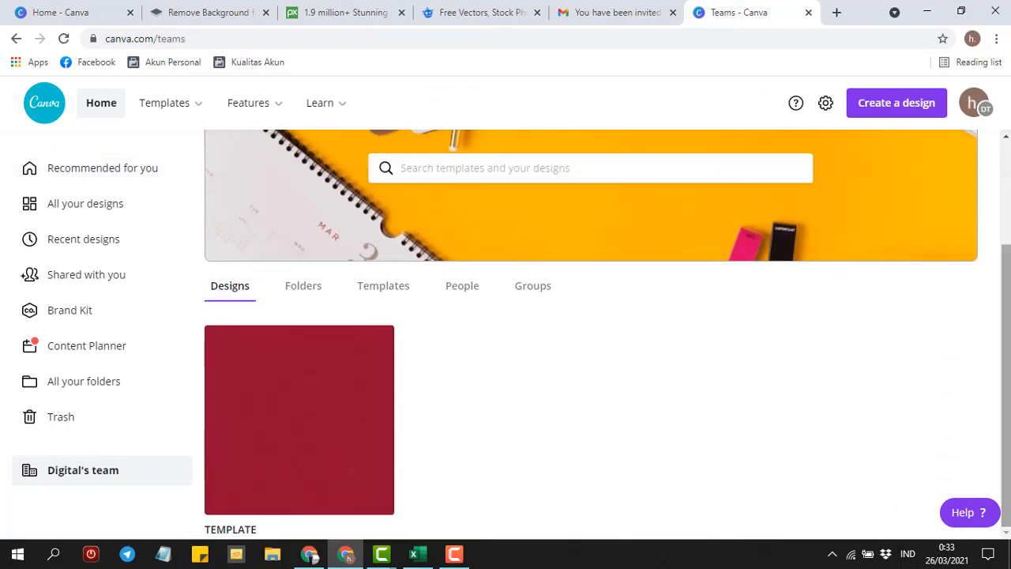
click(462, 290)
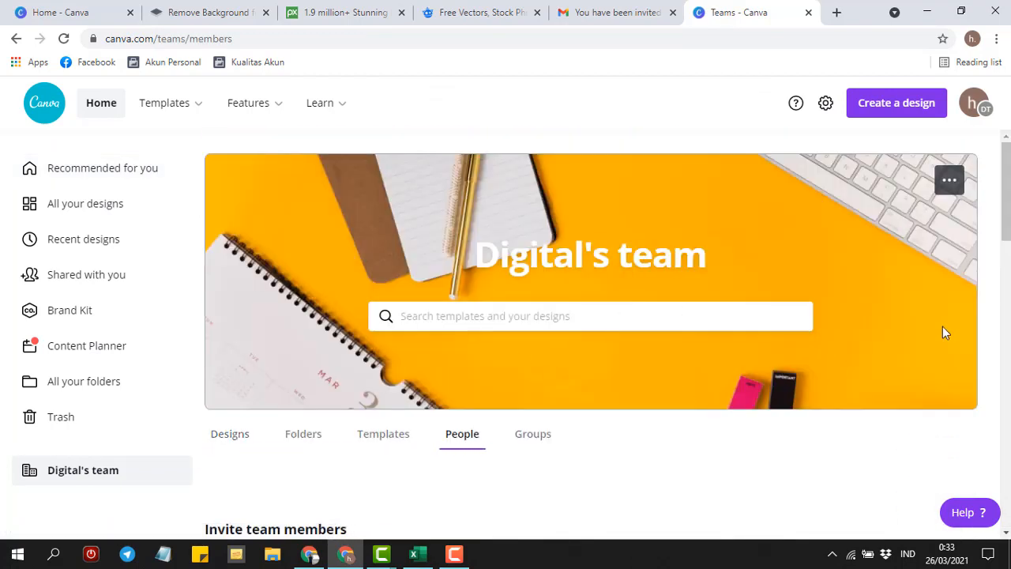
scroll(943, 327, down, 2)
scroll(828, 233, down, 4)
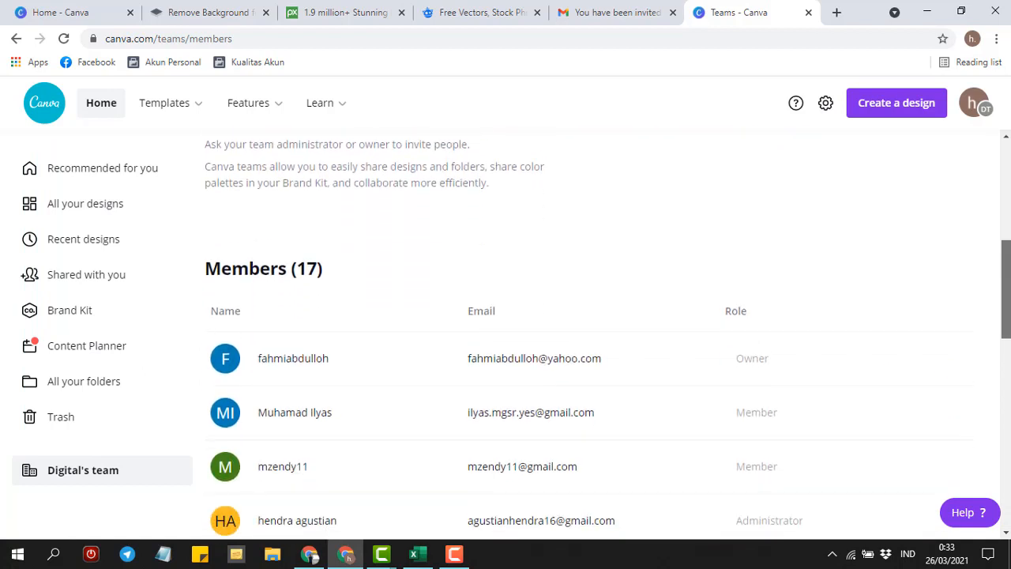
scroll(828, 232, up, 2)
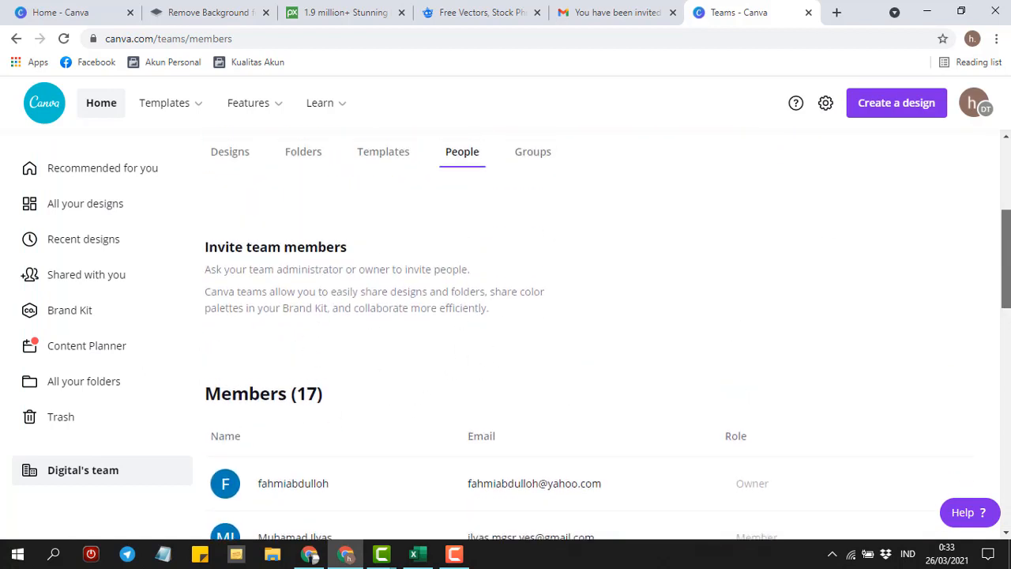
scroll(732, 336, up, 4)
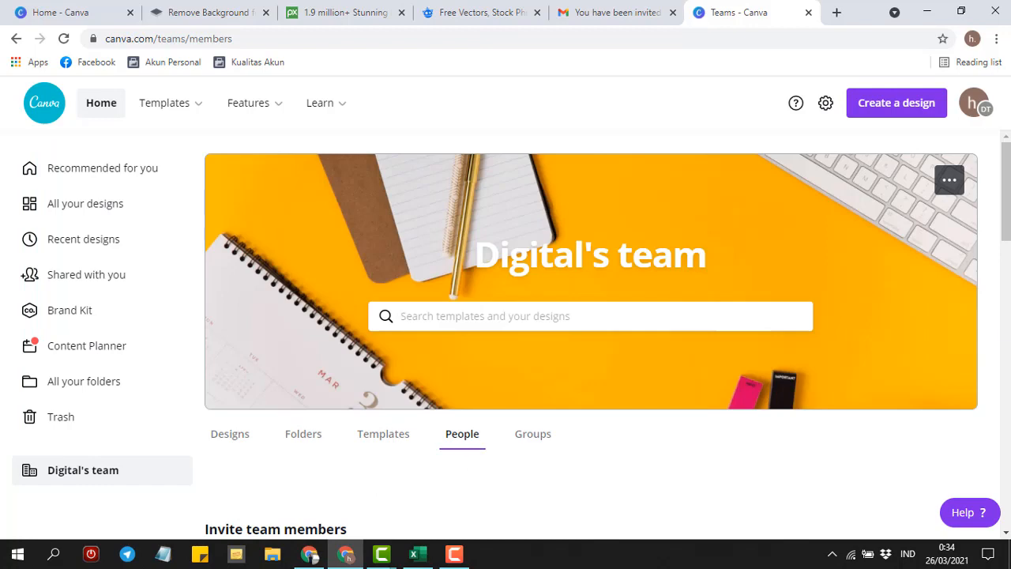
scroll(591, 332, down, 4)
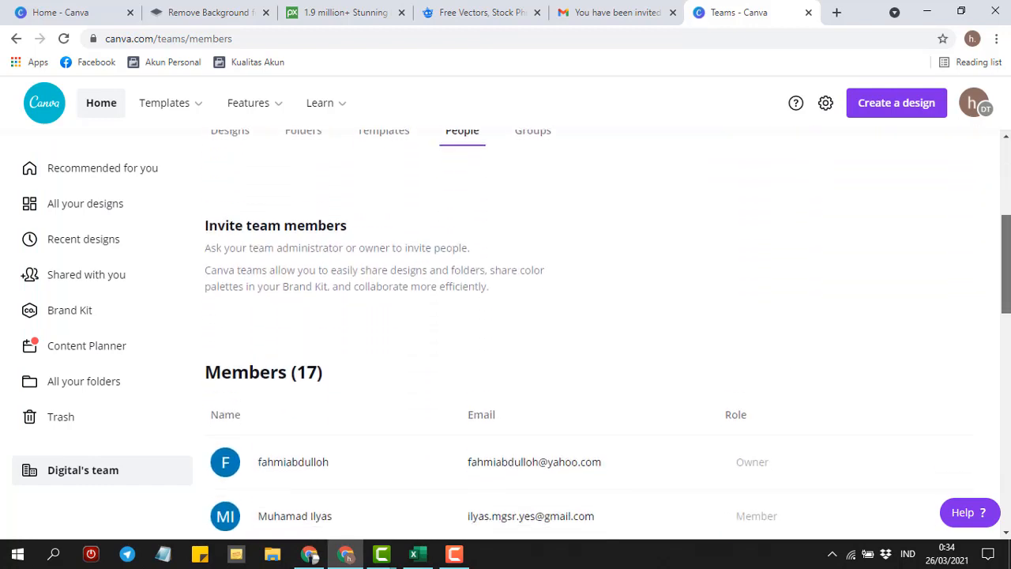
scroll(591, 332, down, 3)
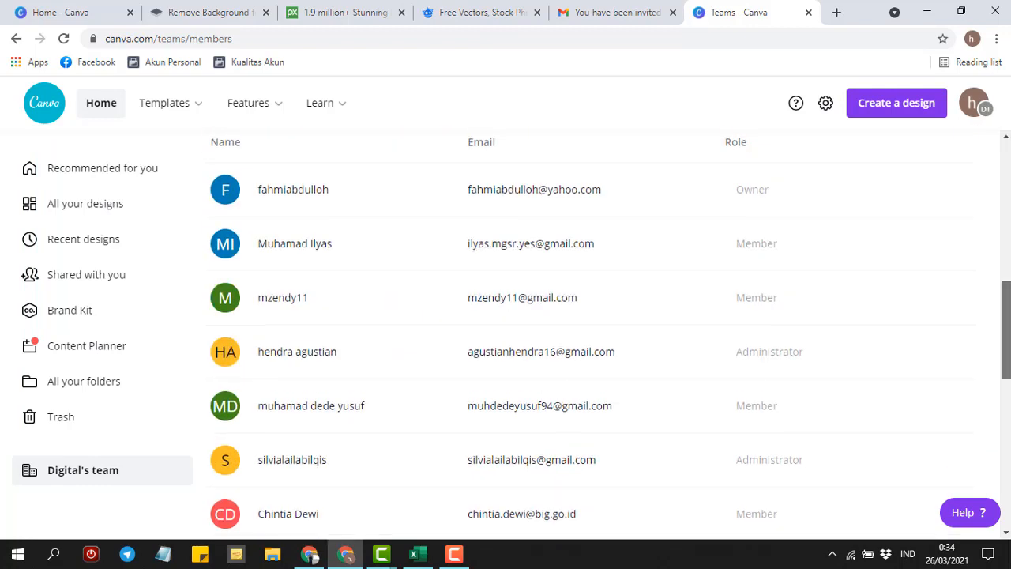
scroll(767, 251, up, 10)
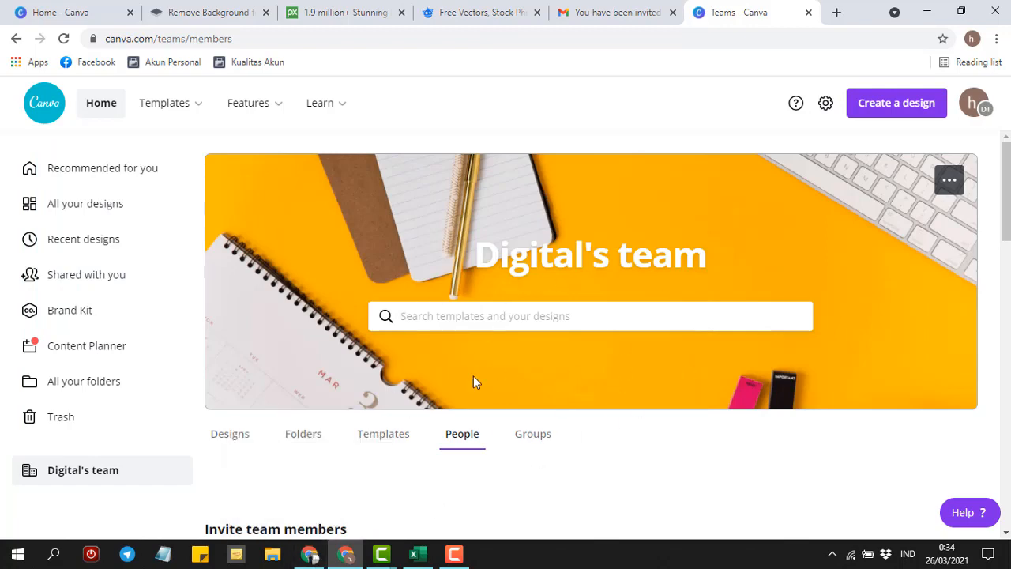
- In the first account's window, show the slide 9 quote full screen with the downloads bar closed
click(309, 553)
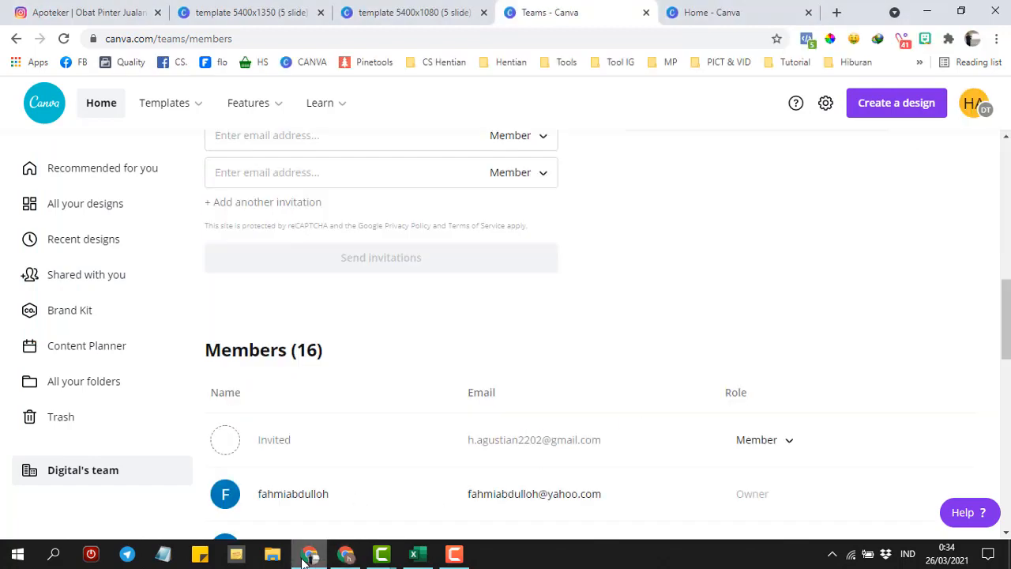
drag(1006, 322, 1008, 167)
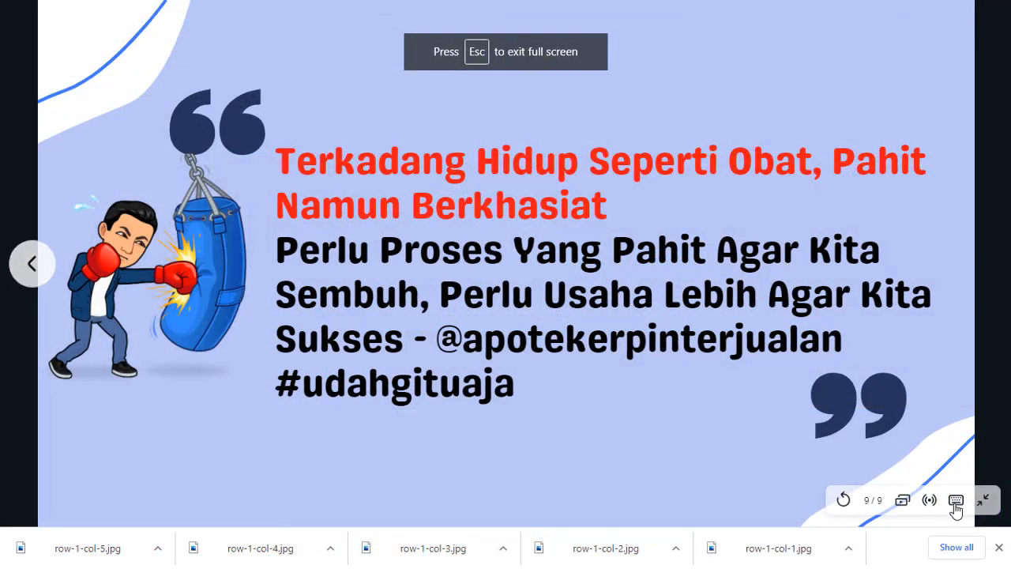
click(1001, 548)
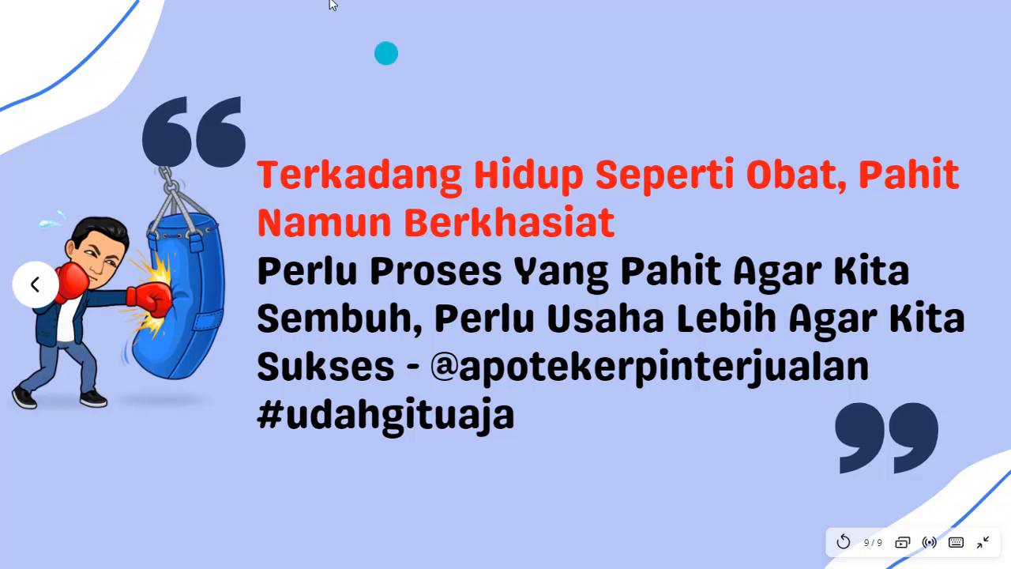
mouse_move(305, 29)
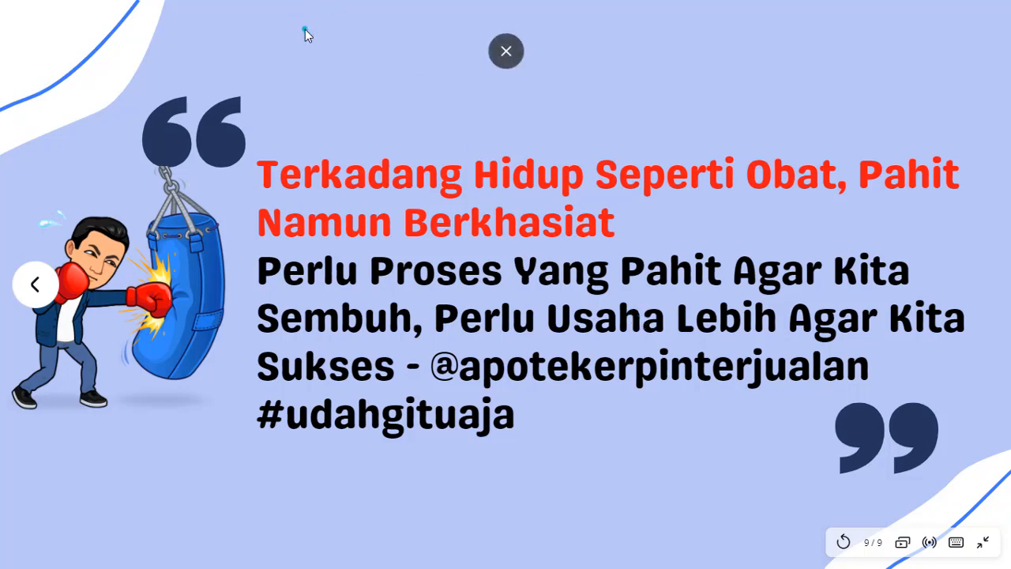